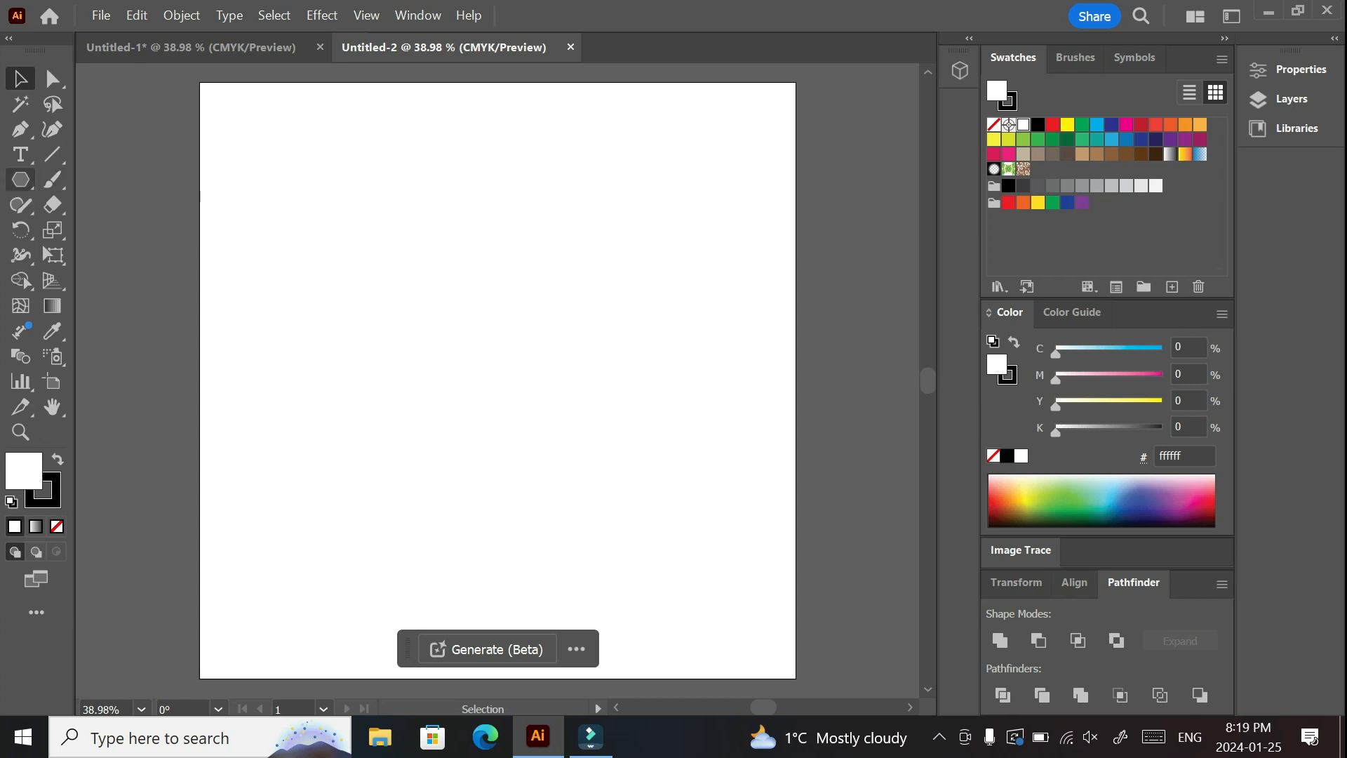
Step: Draw a small square with the Rectangle tool in the upper middle area of the artboard
{"action": "left_click", "coordinate": [20, 180]}
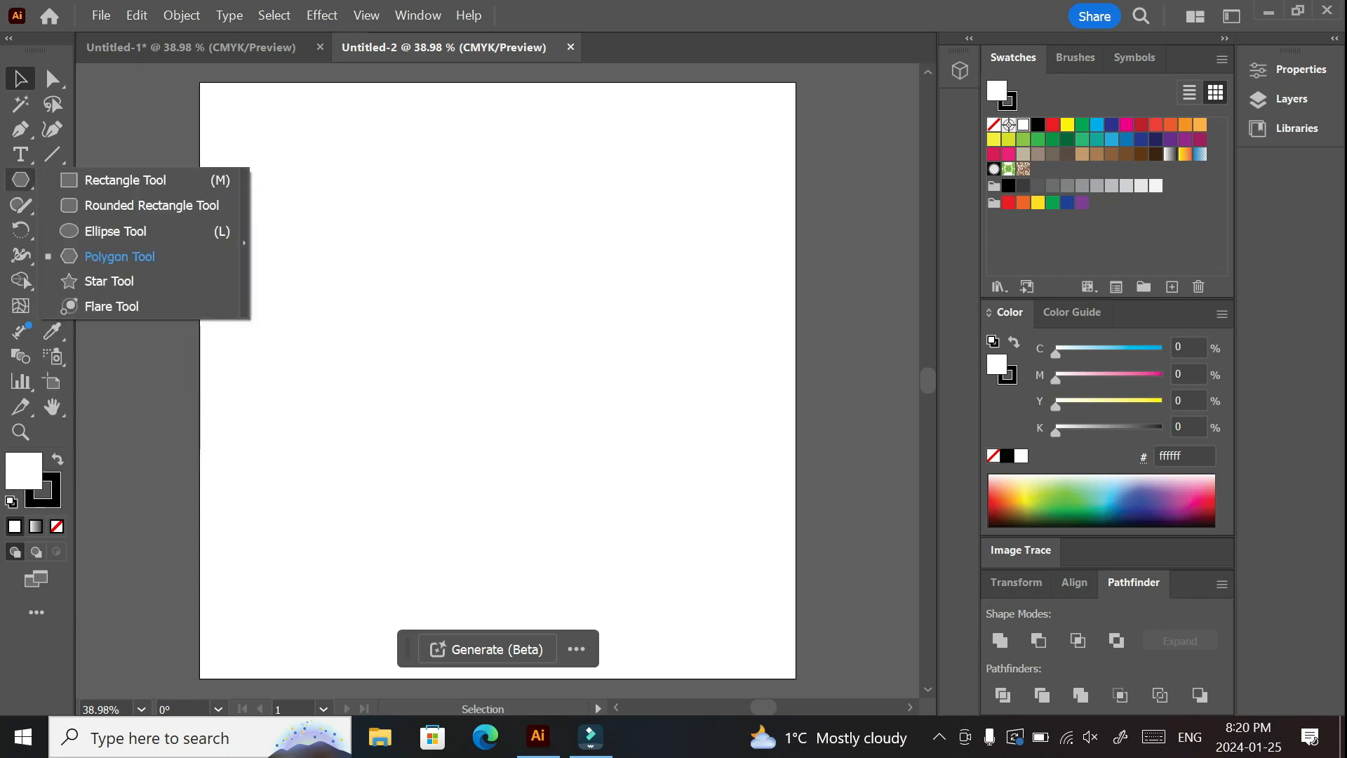
{"action": "left_click", "coordinate": [126, 180]}
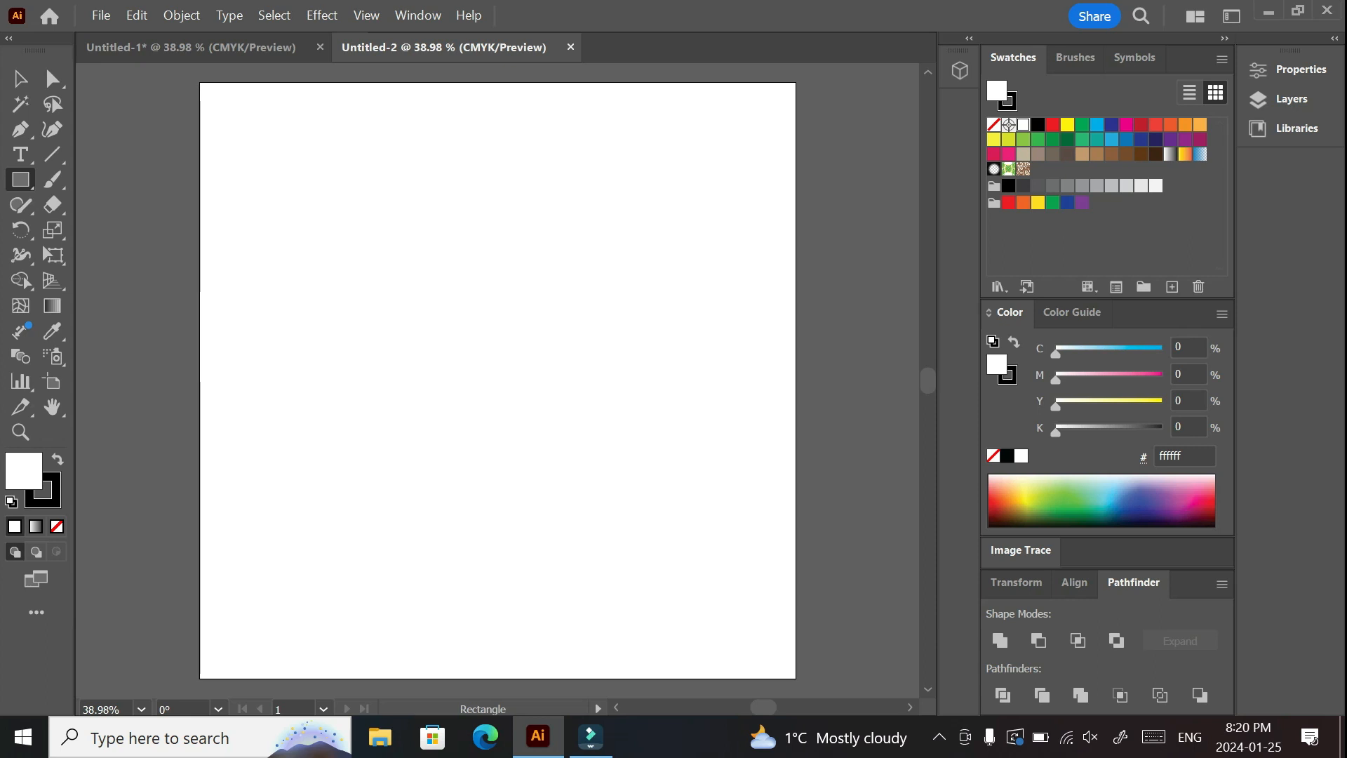
{"action": "left_click_drag", "start_coordinate": [386, 233], "coordinate": [462, 308]}
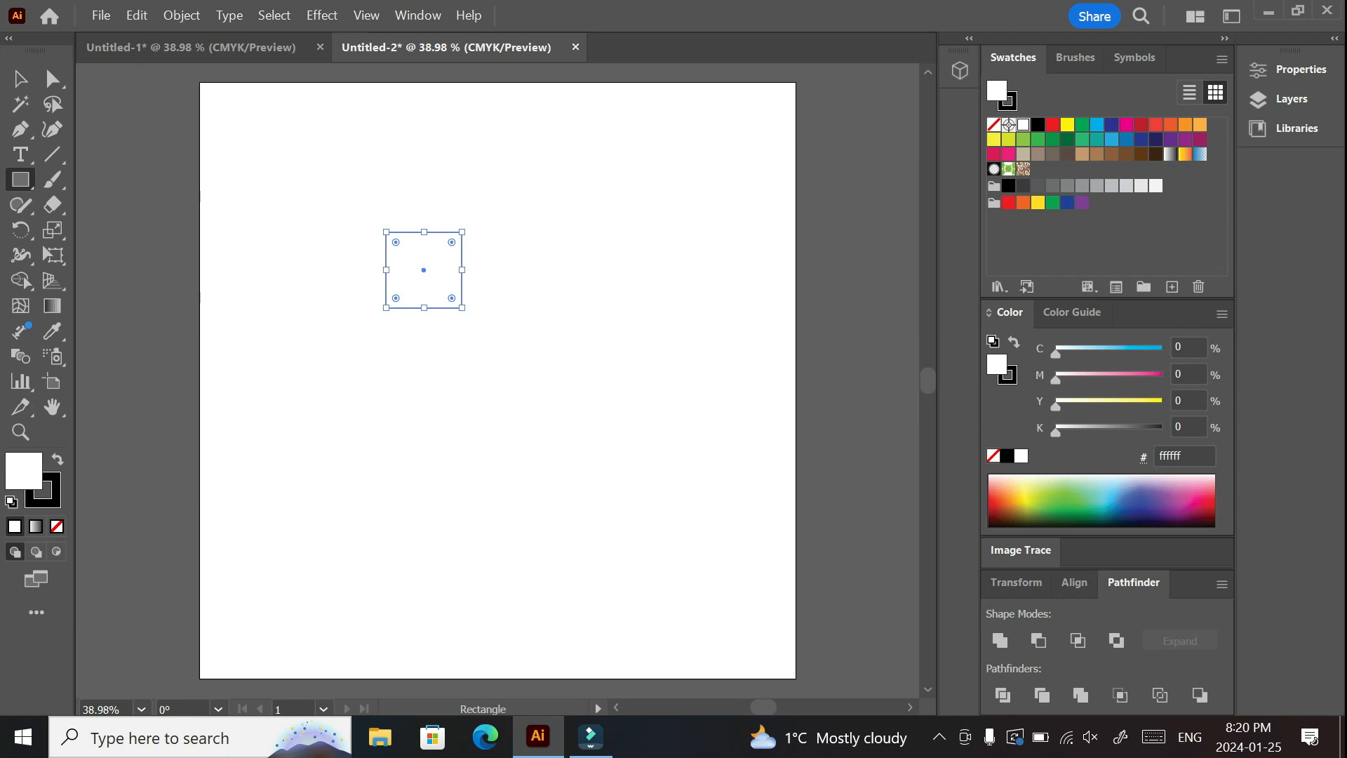
Step: Remove the square's stroke and fill it with yellow (fff200)
{"action": "key", "text": "x"}
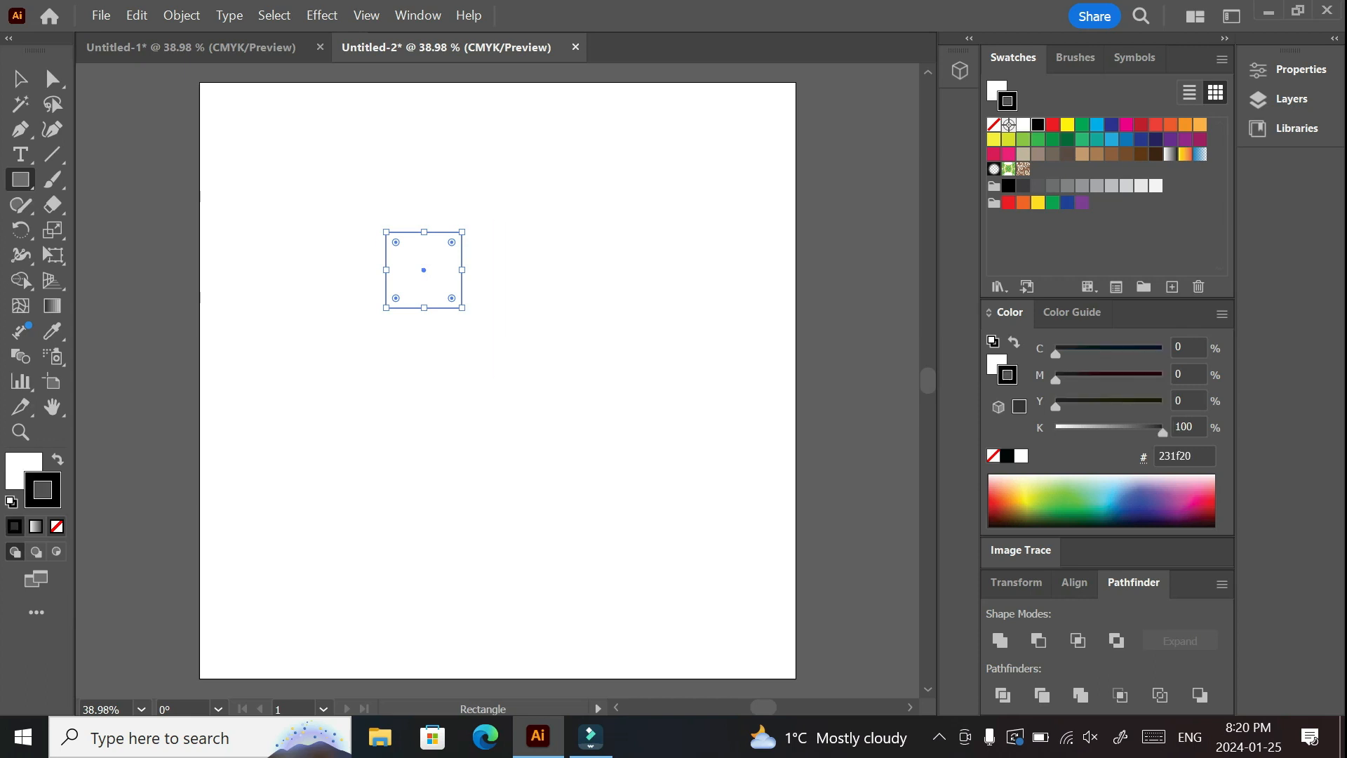
{"action": "left_click", "coordinate": [57, 526]}
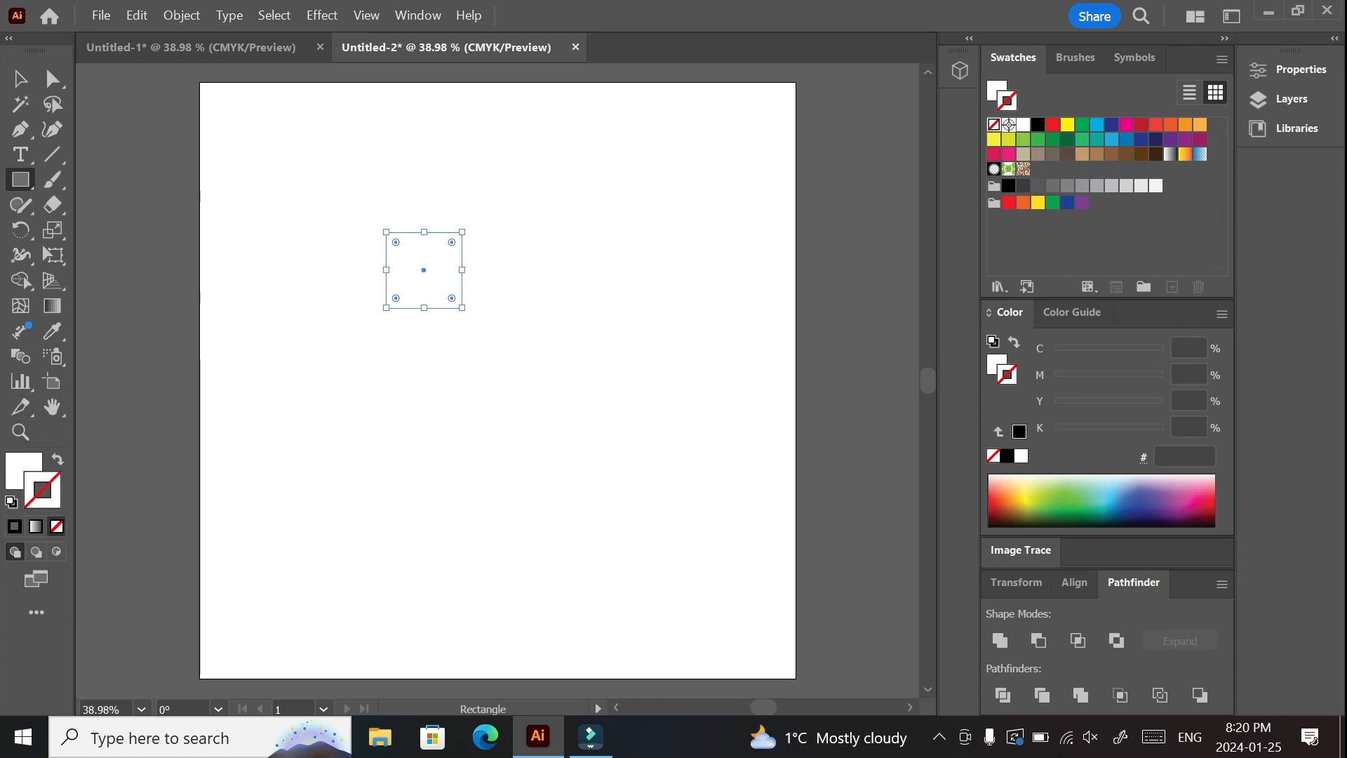
{"action": "left_click", "coordinate": [22, 469]}
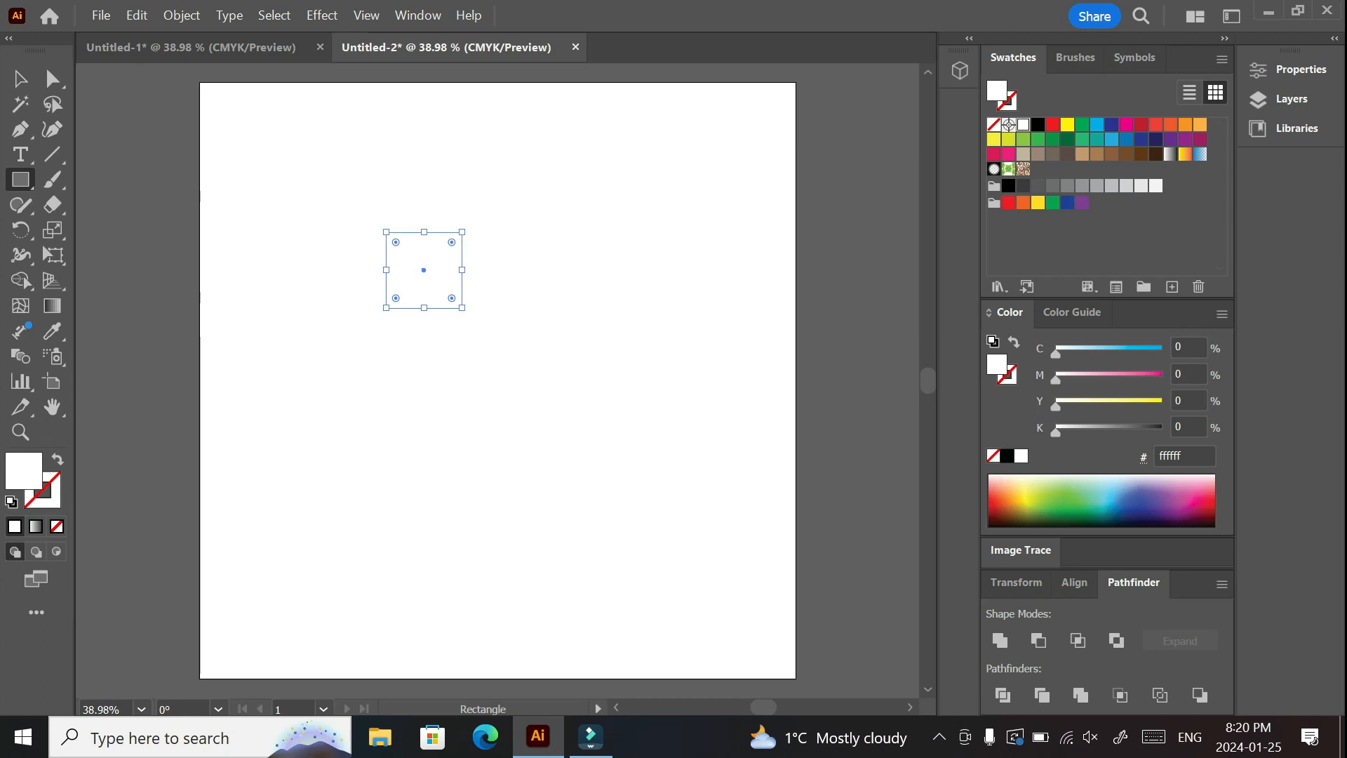
{"action": "left_click", "coordinate": [1067, 124]}
{"action": "key", "text": "v"}
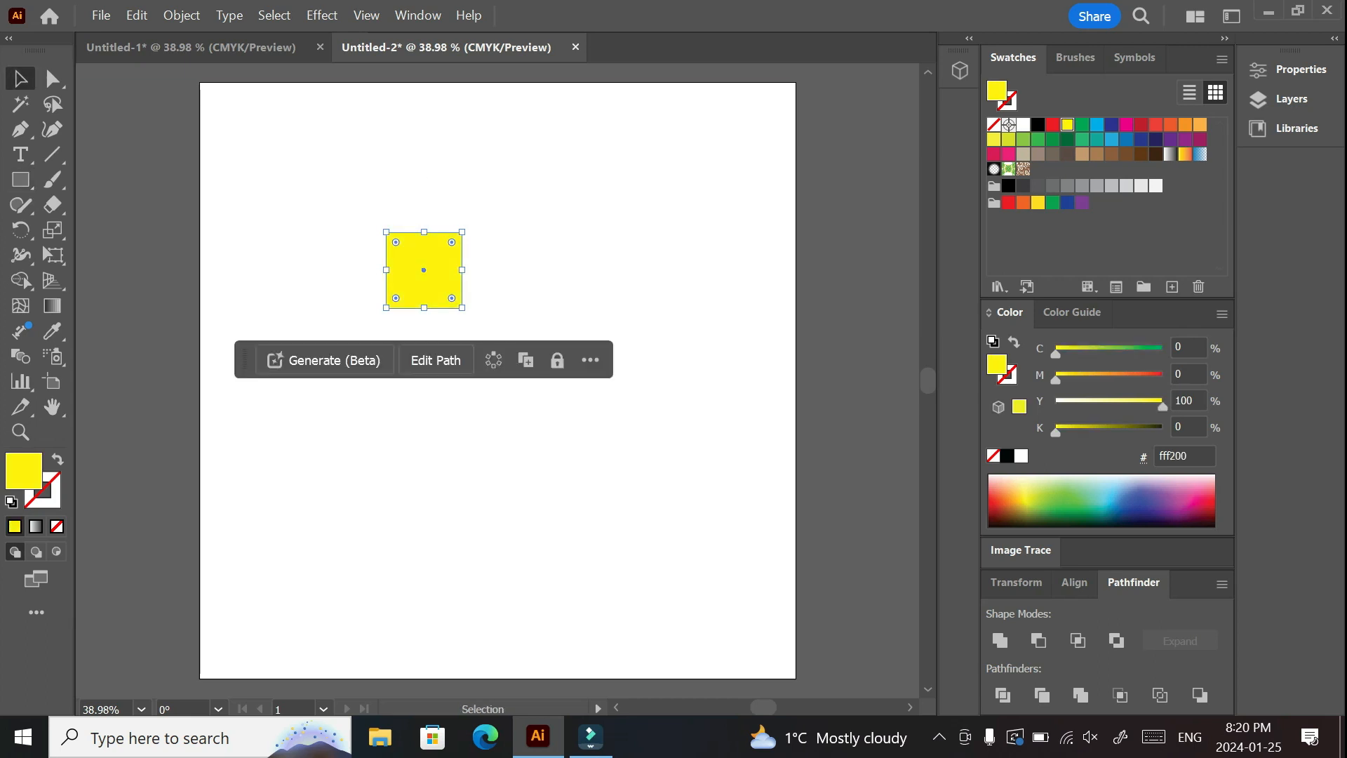
{"action": "key", "text": "ctrl+shift+a"}
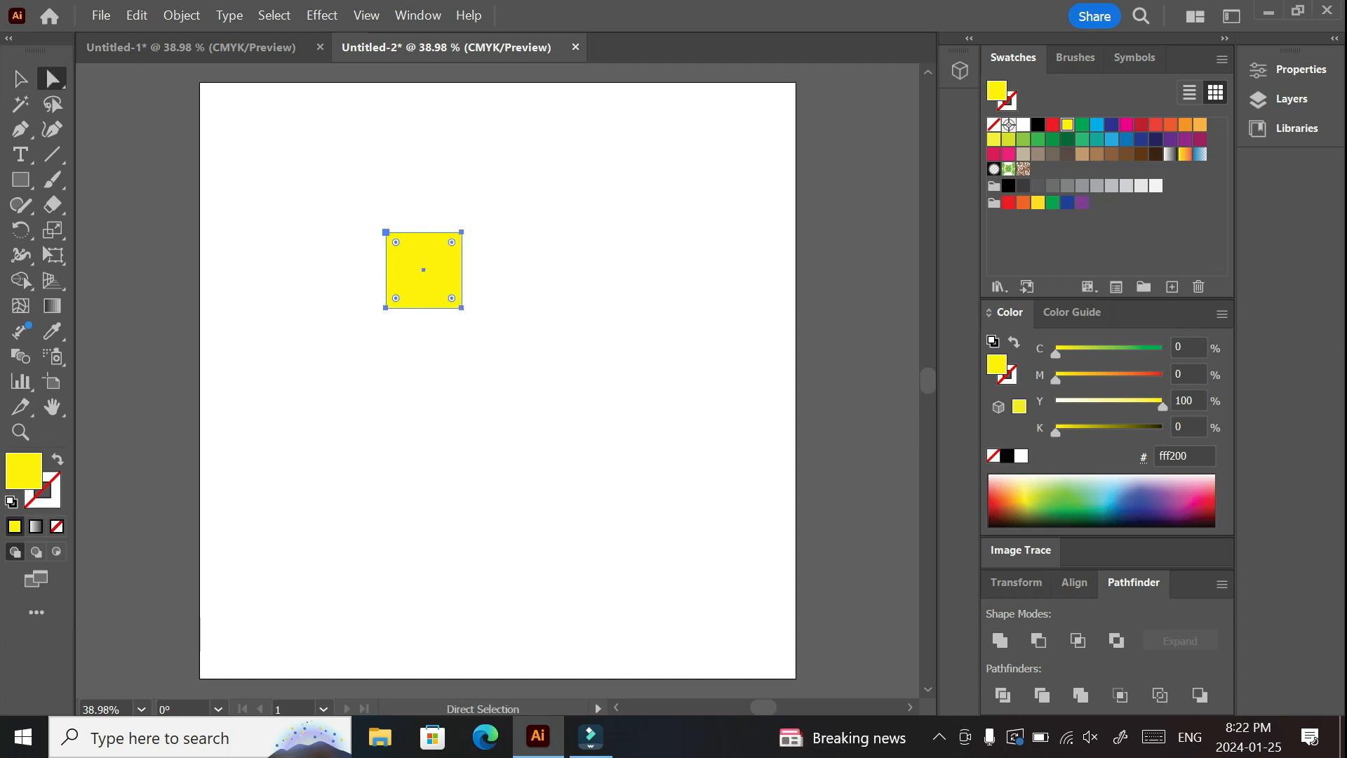
{"action": "double_click", "coordinate": [396, 242]}
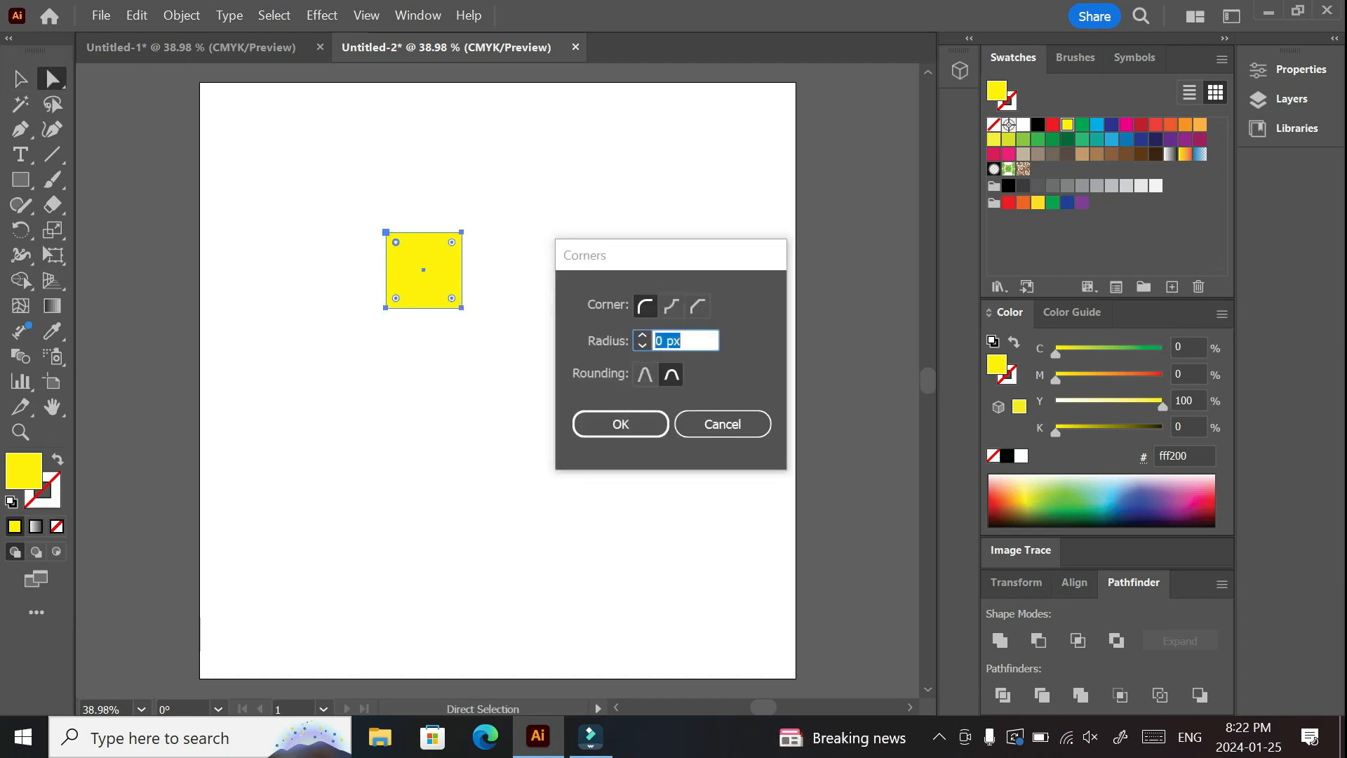
{"action": "left_click", "coordinate": [722, 424]}
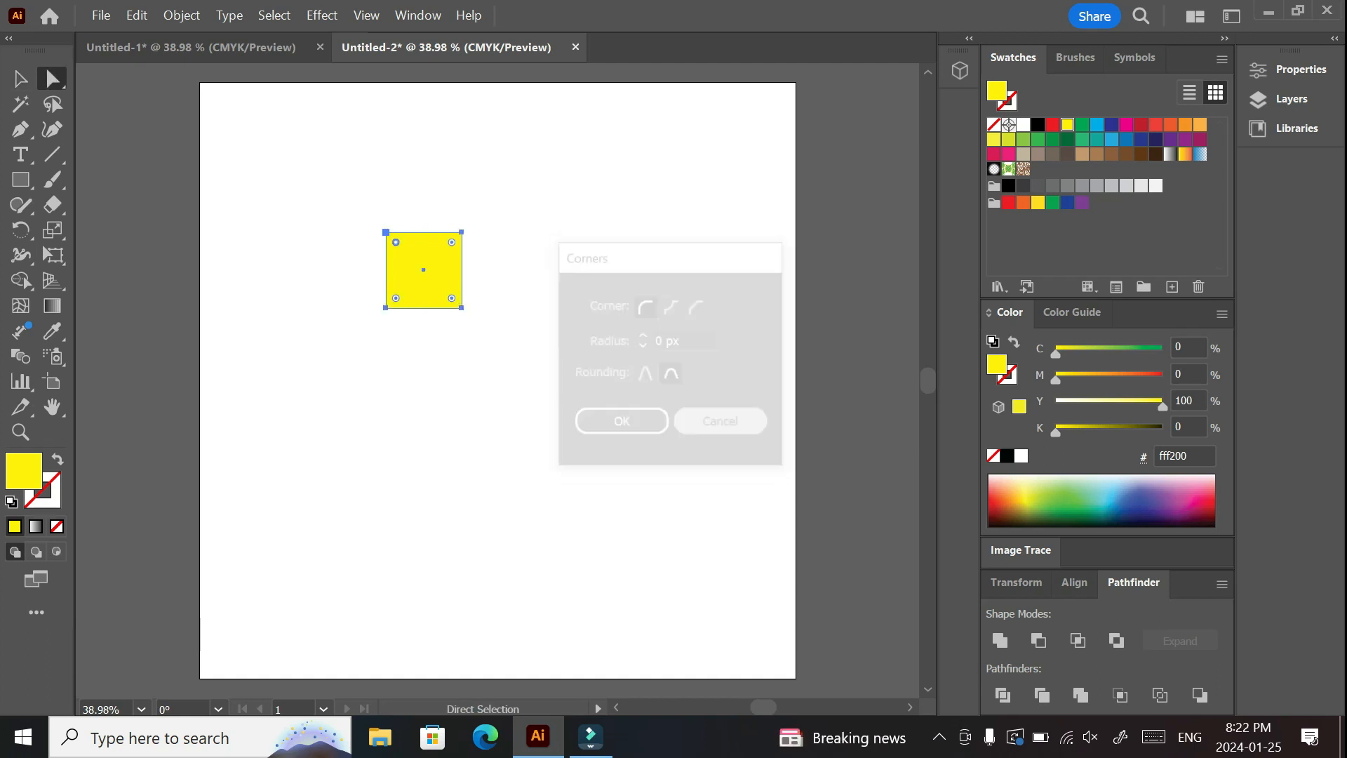
{"action": "double_click", "coordinate": [396, 242]}
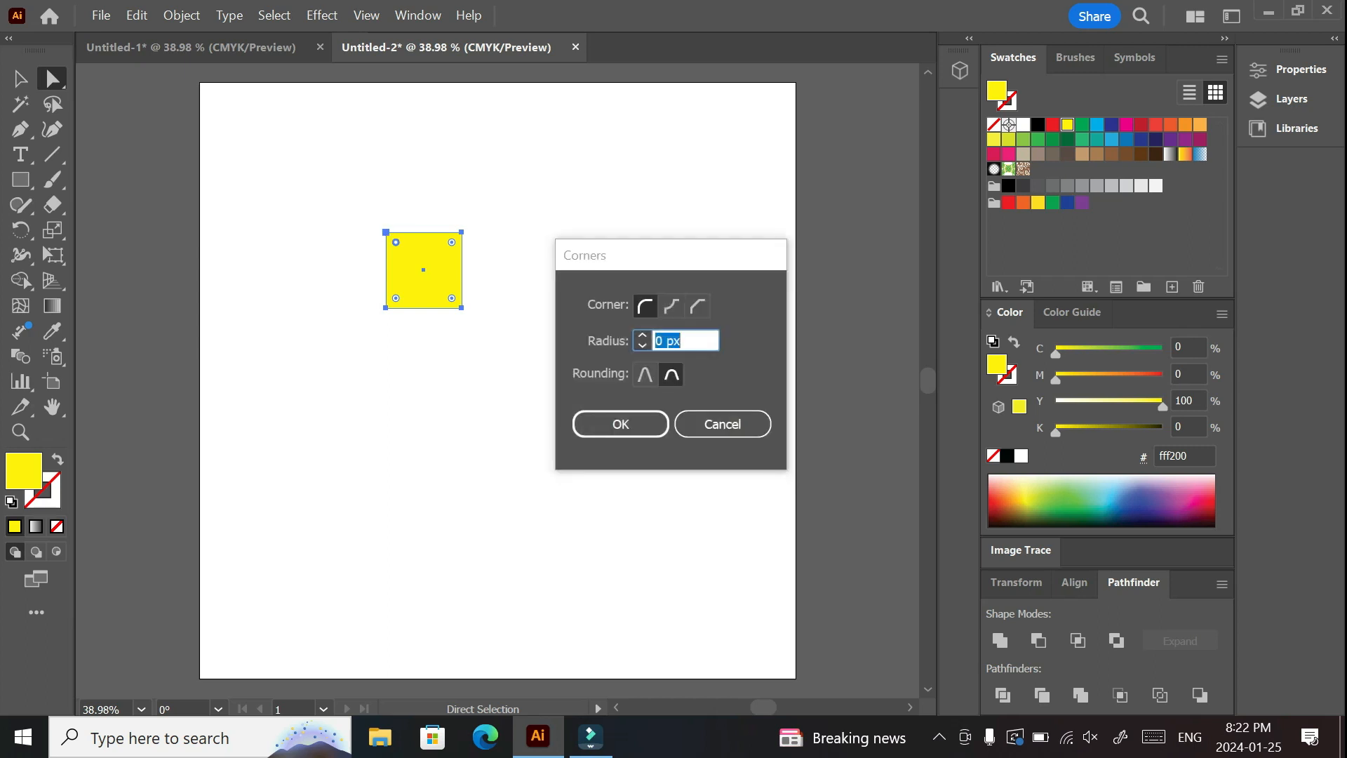
{"action": "left_click", "coordinate": [722, 424]}
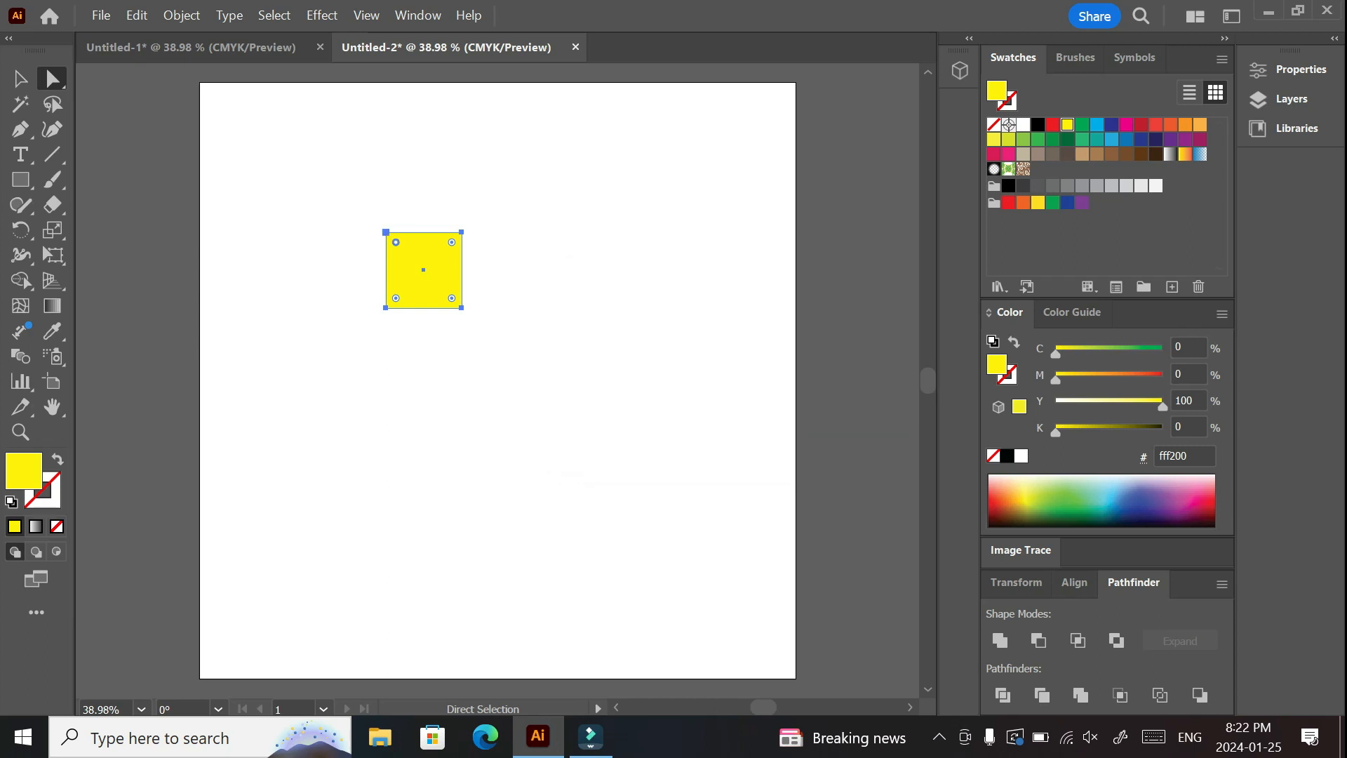
Step: Round the square's upper-left corner to the maximum radius to form a quarter circle, and deselect it
{"action": "left_click_drag", "start_coordinate": [396, 242], "coordinate": [487, 312]}
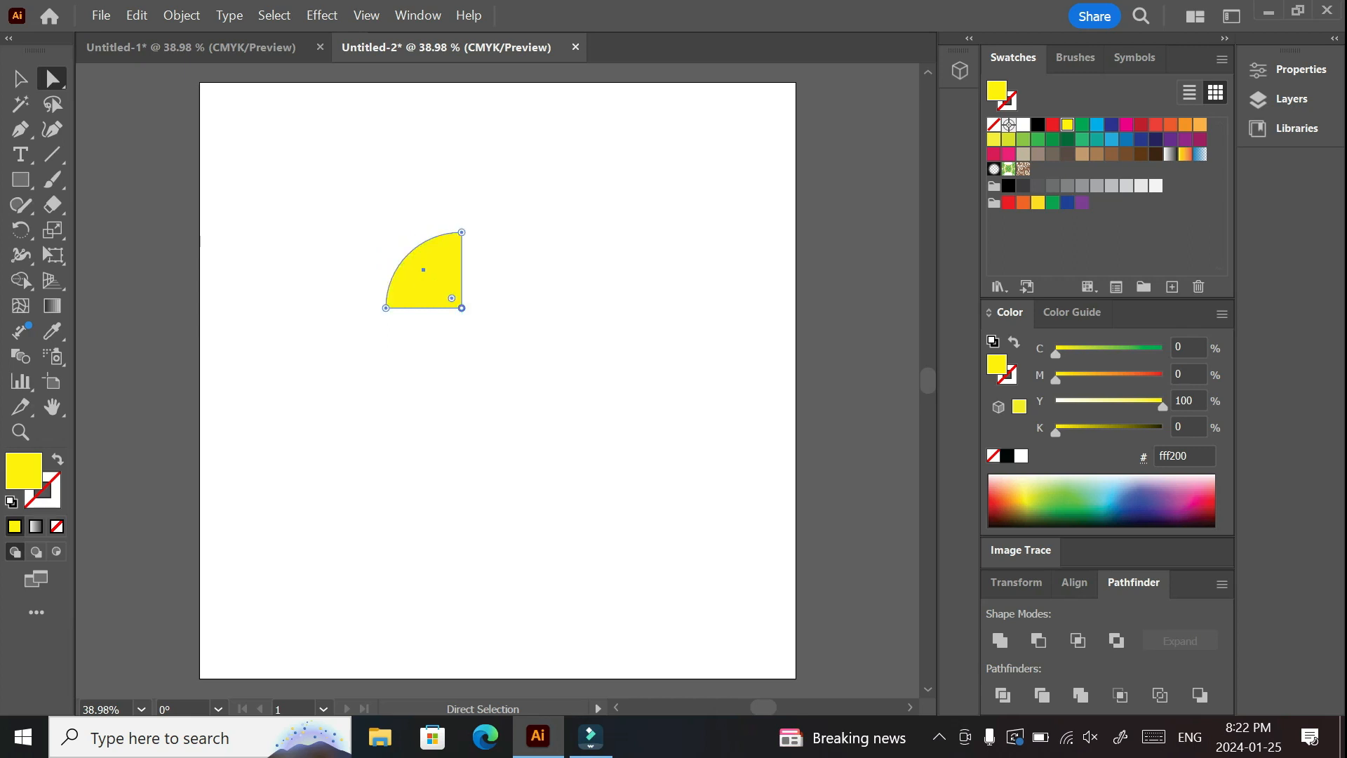
{"action": "left_click", "coordinate": [21, 79]}
{"action": "left_click", "coordinate": [301, 168]}
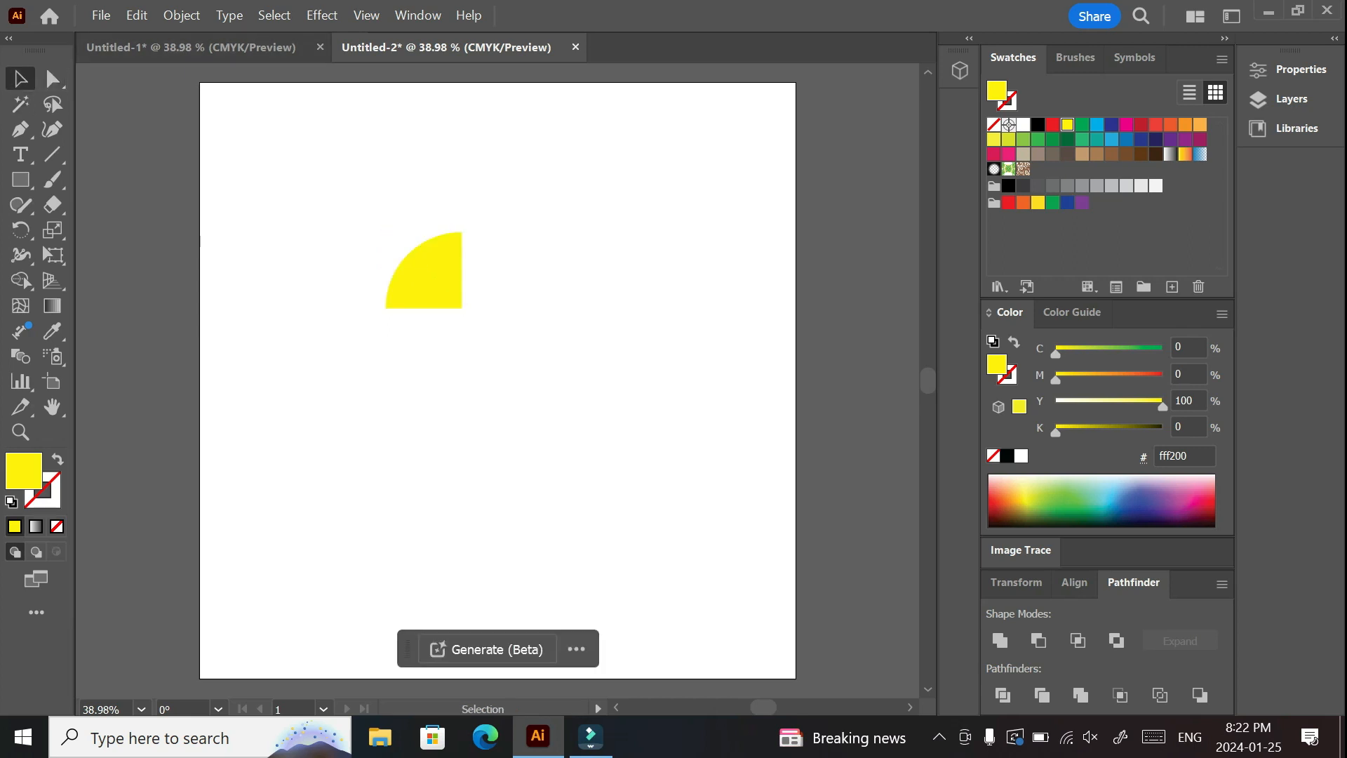
Step: Shift the yellow quarter circle slightly downward and create a copy of it rotated 90°
{"action": "left_click", "coordinate": [410, 259]}
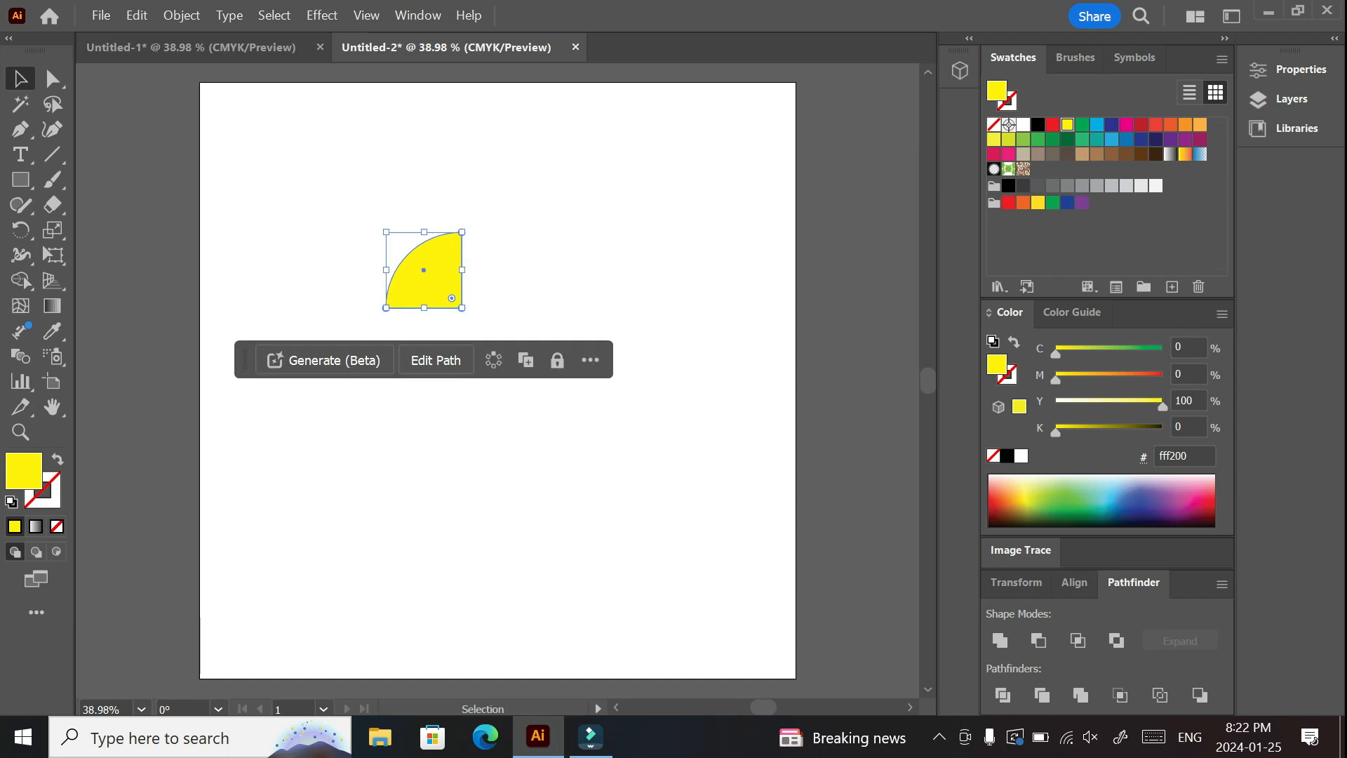
{"action": "left_click_drag", "start_coordinate": [425, 273], "coordinate": [421, 285]}
{"action": "right_click", "coordinate": [432, 280]}
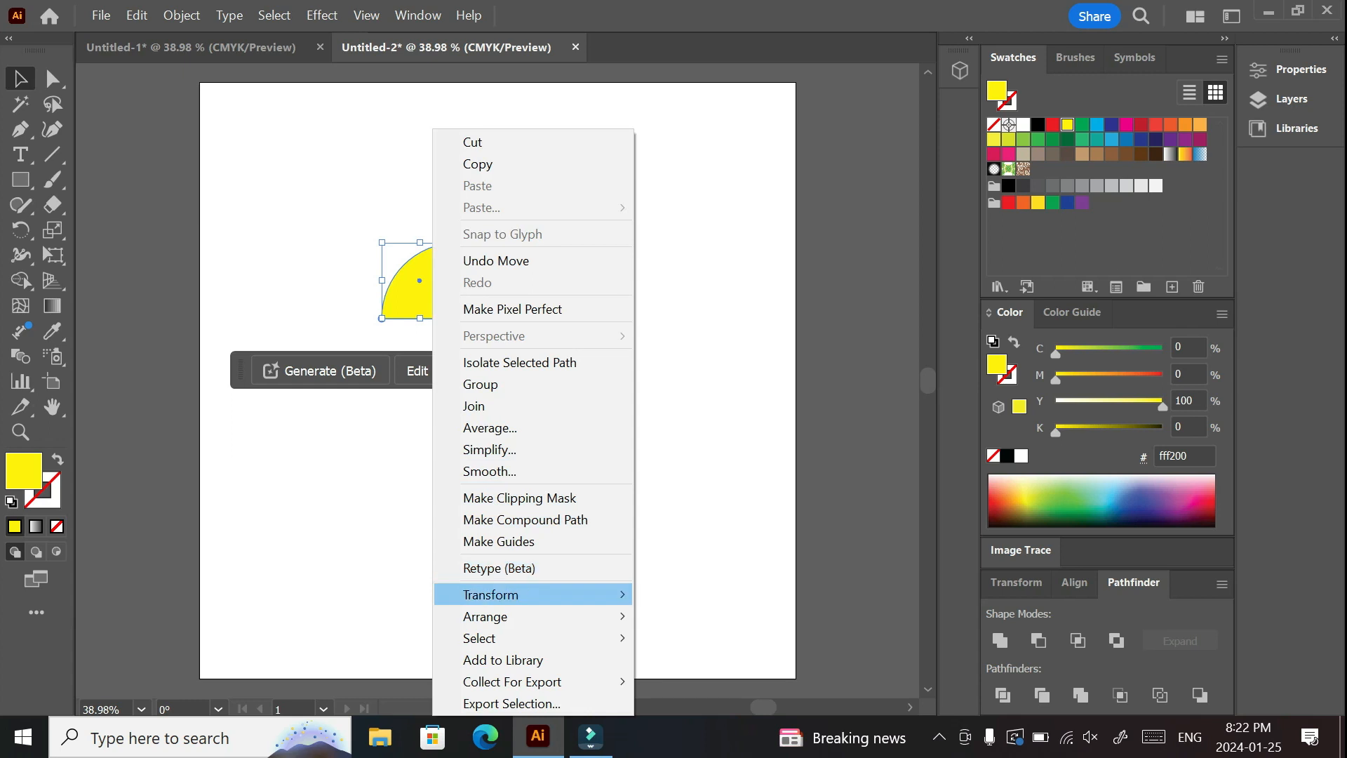
{"action": "mouse_move", "coordinate": [520, 594]}
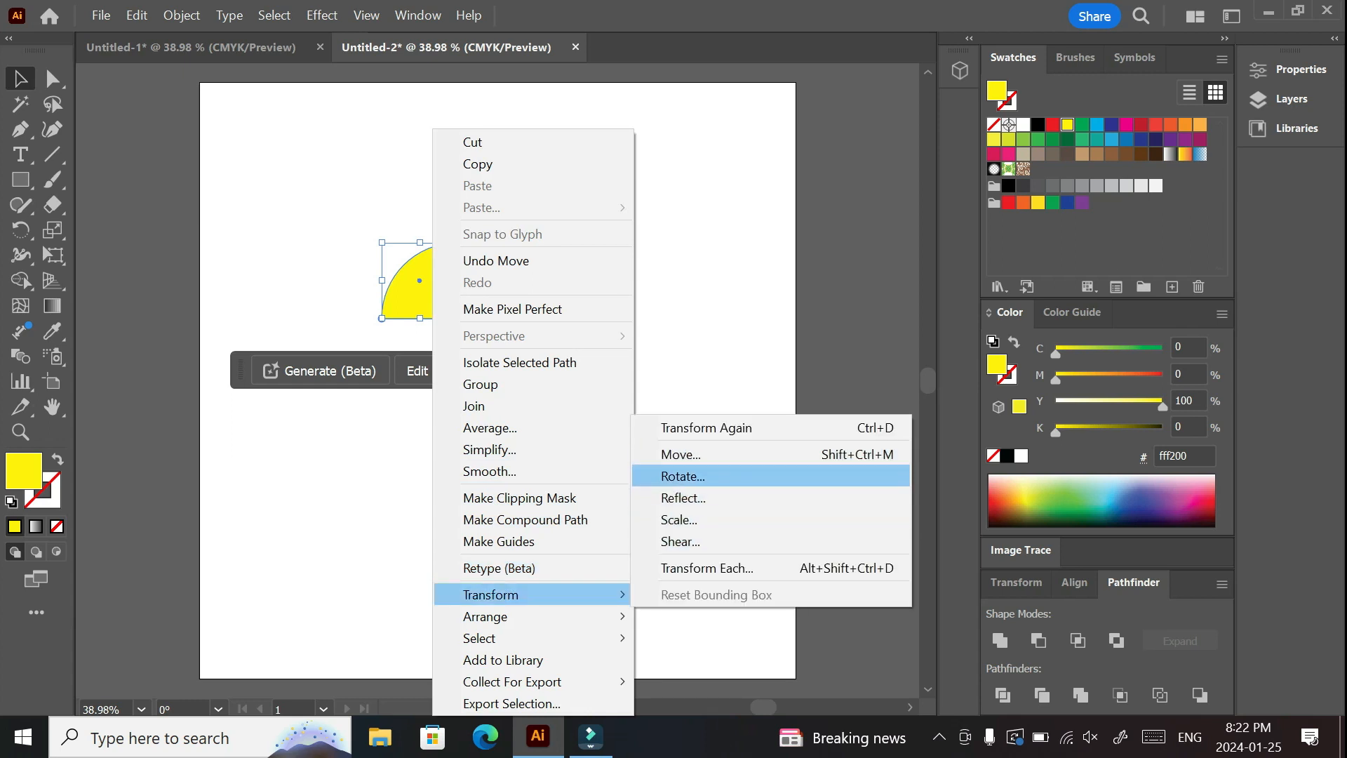
{"action": "left_click", "coordinate": [682, 476]}
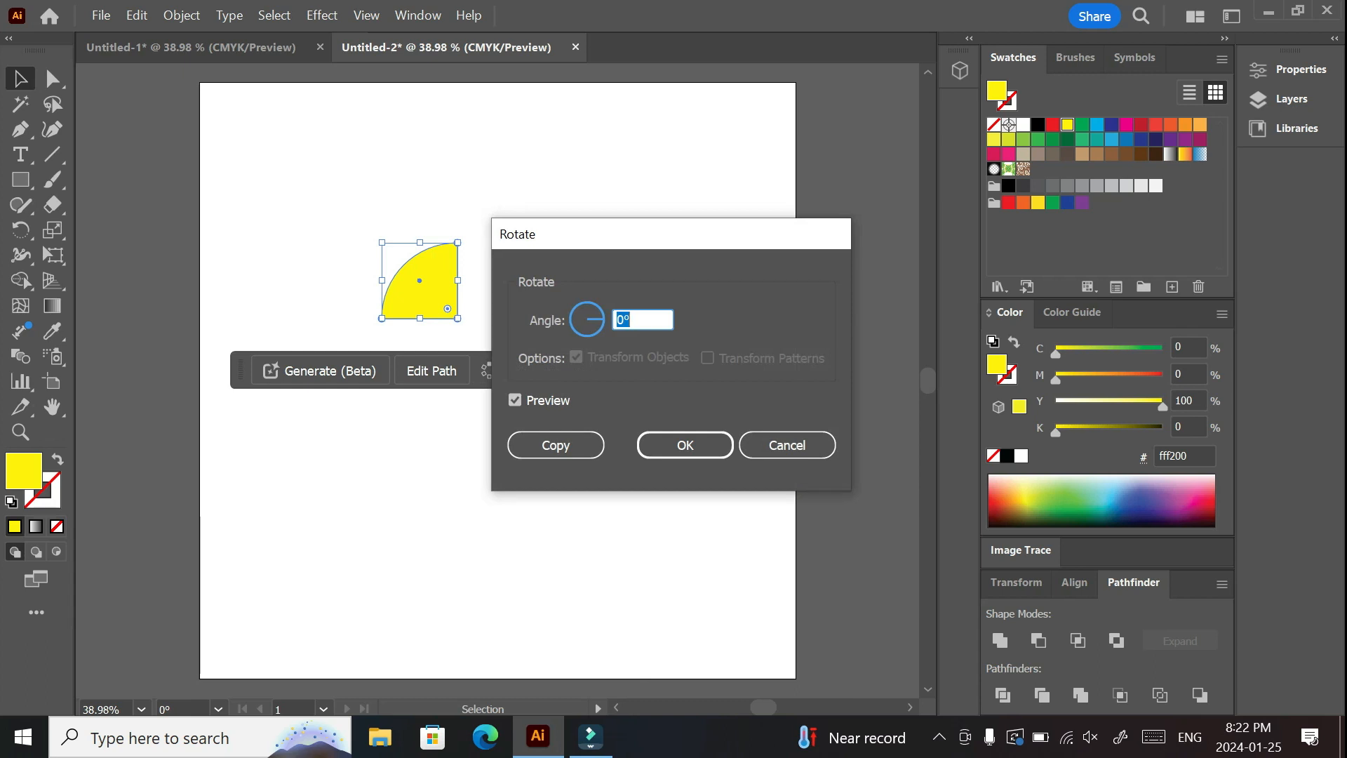
{"action": "type", "text": "88"}
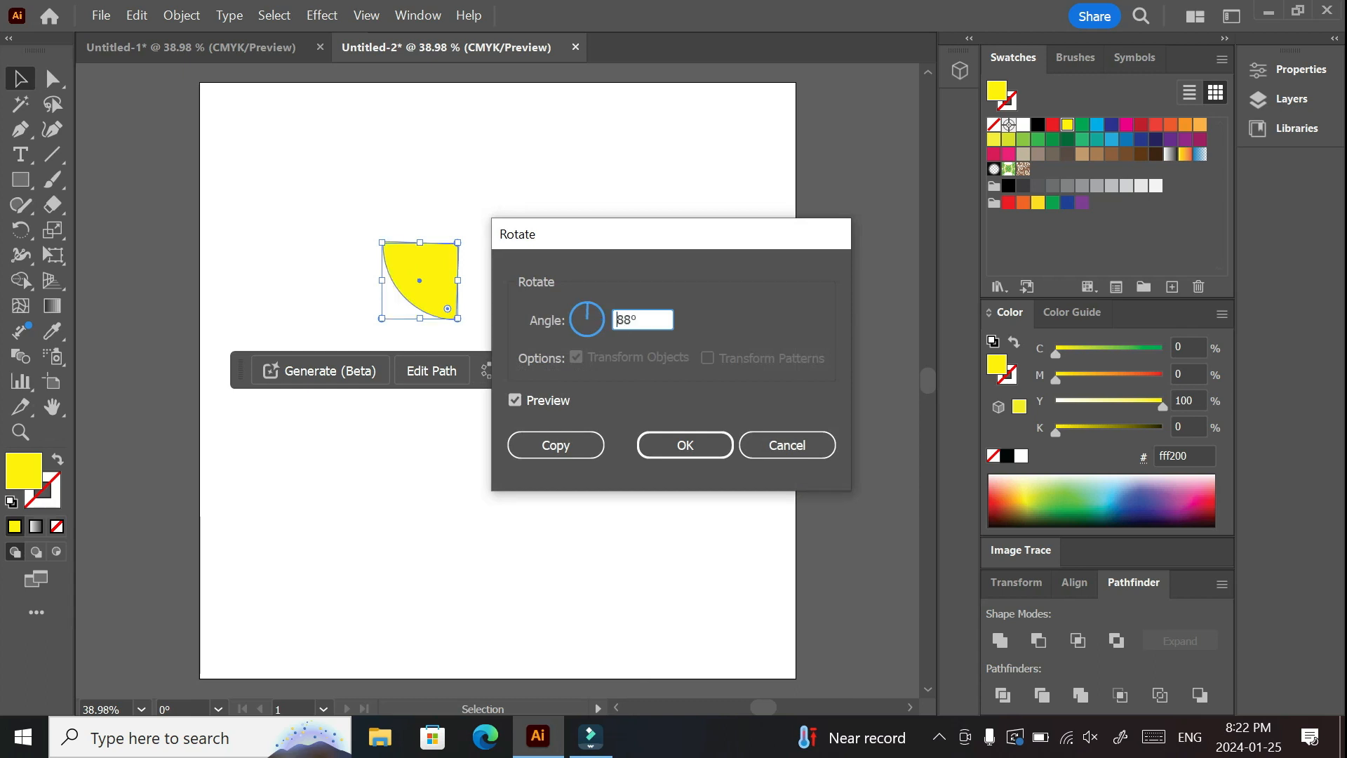
{"action": "type", "text": "151"}
{"action": "type", "text": "99"}
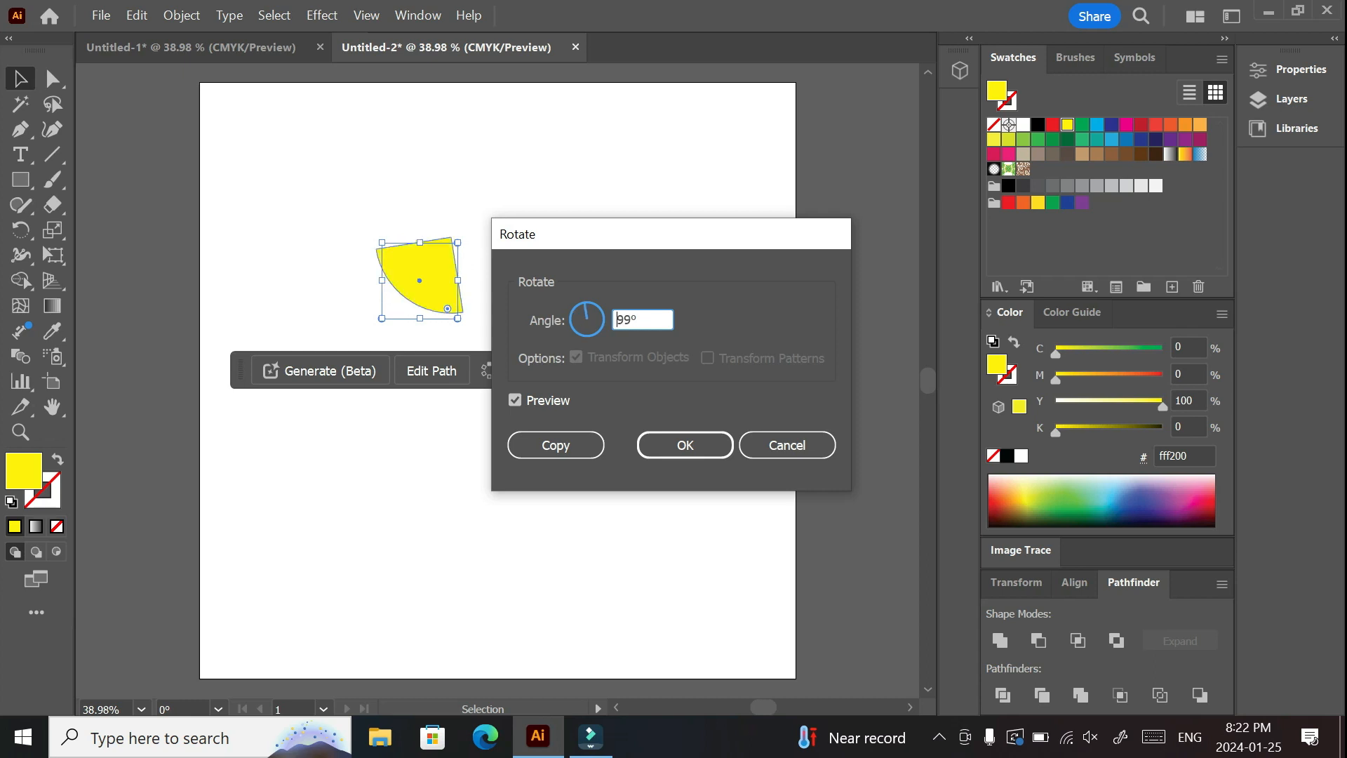
{"action": "double_click", "coordinate": [627, 320]}
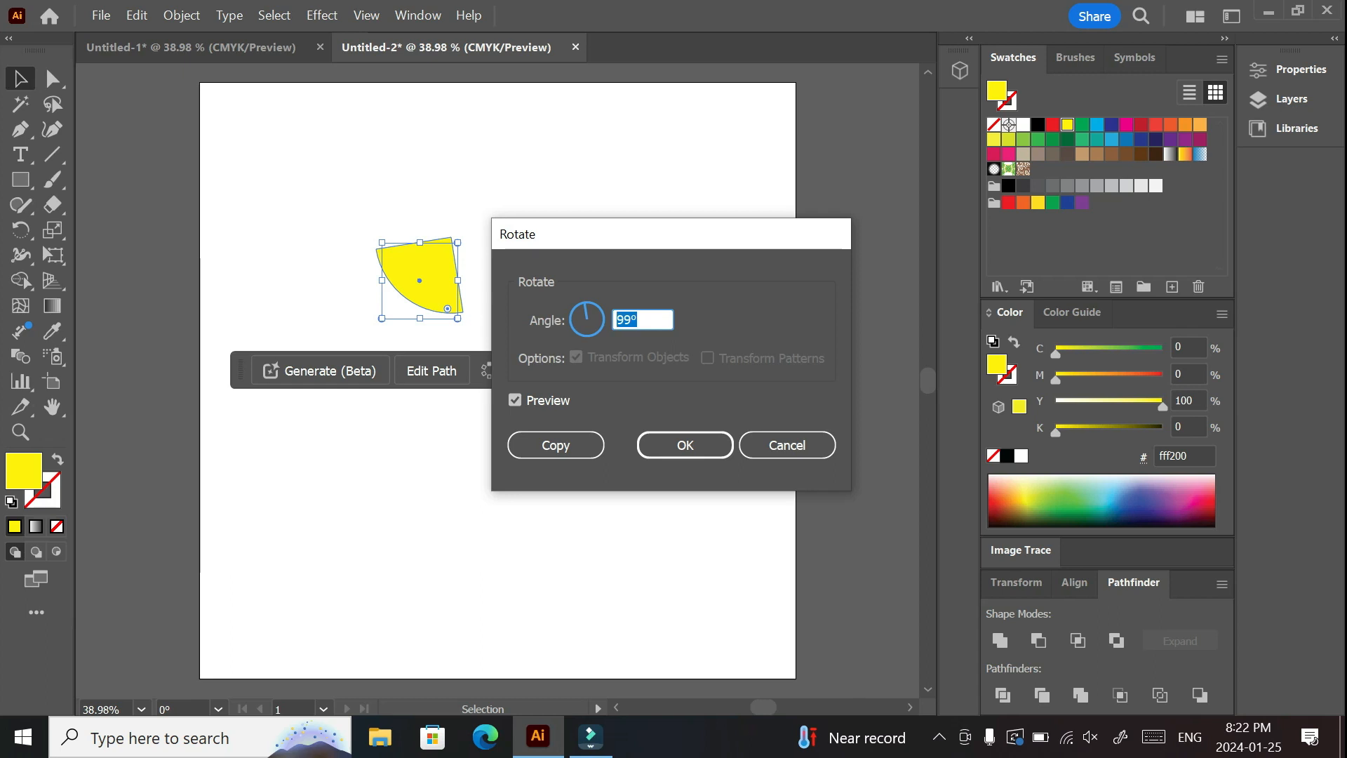
{"action": "type", "text": "90"}
{"action": "left_click", "coordinate": [556, 445]}
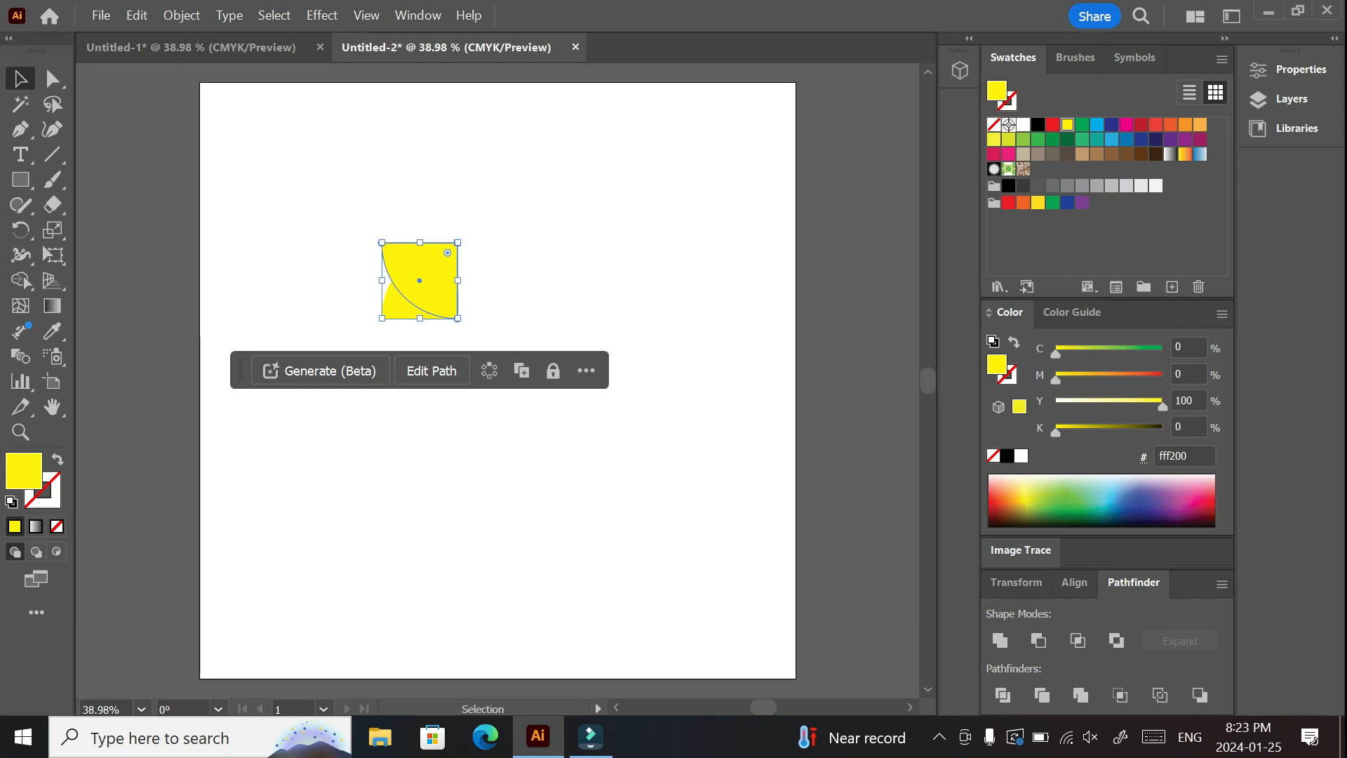
Step: Reflect the rotated quarter-circle copy across the vertical axis
{"action": "right_click", "coordinate": [428, 281]}
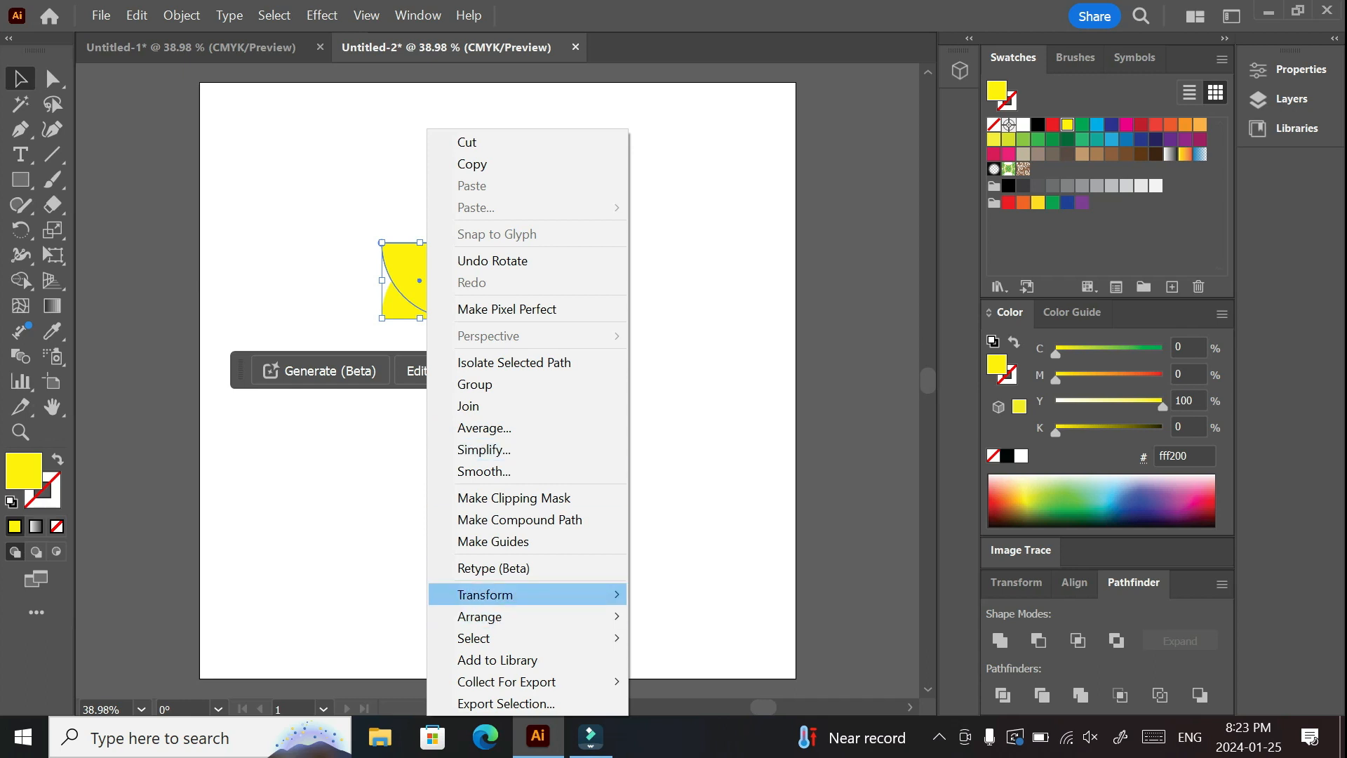
{"action": "mouse_move", "coordinate": [491, 594]}
{"action": "left_click", "coordinate": [678, 498]}
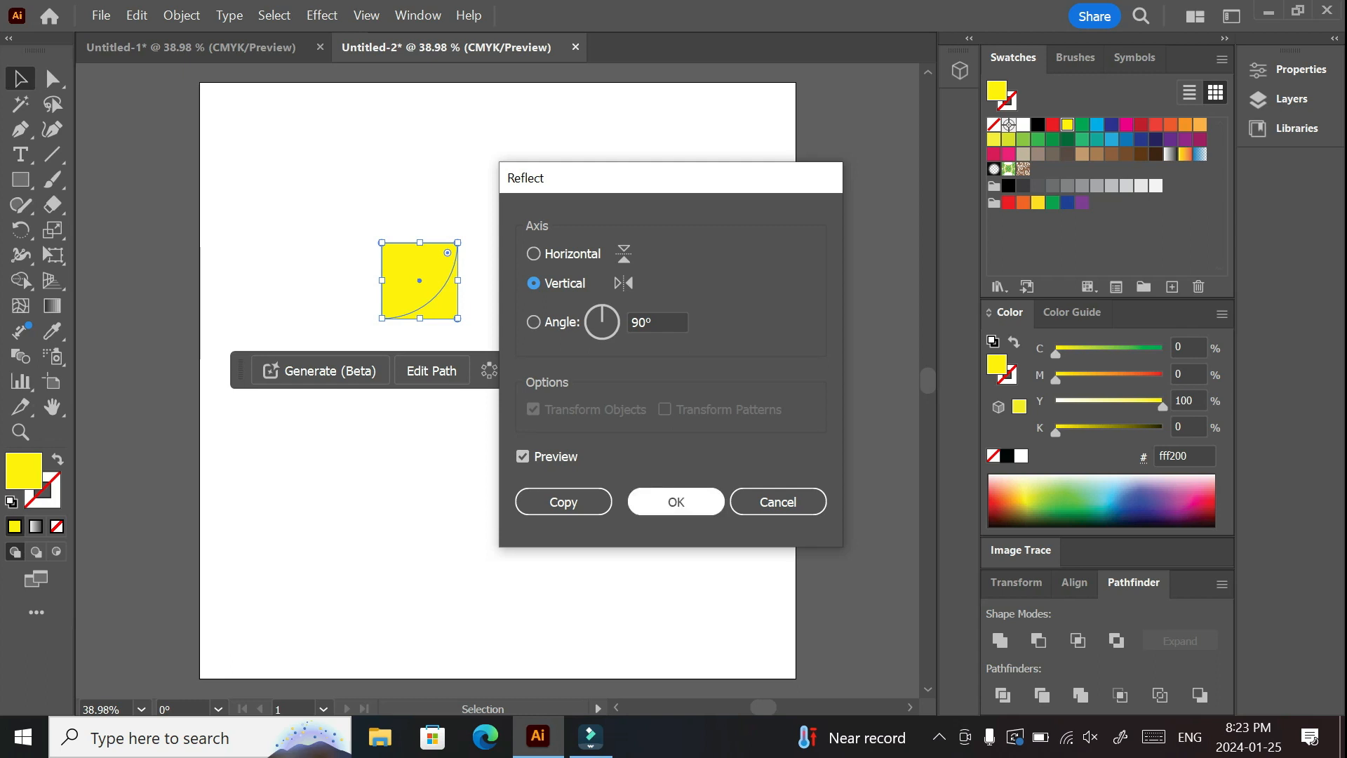
{"action": "left_click", "coordinate": [676, 502]}
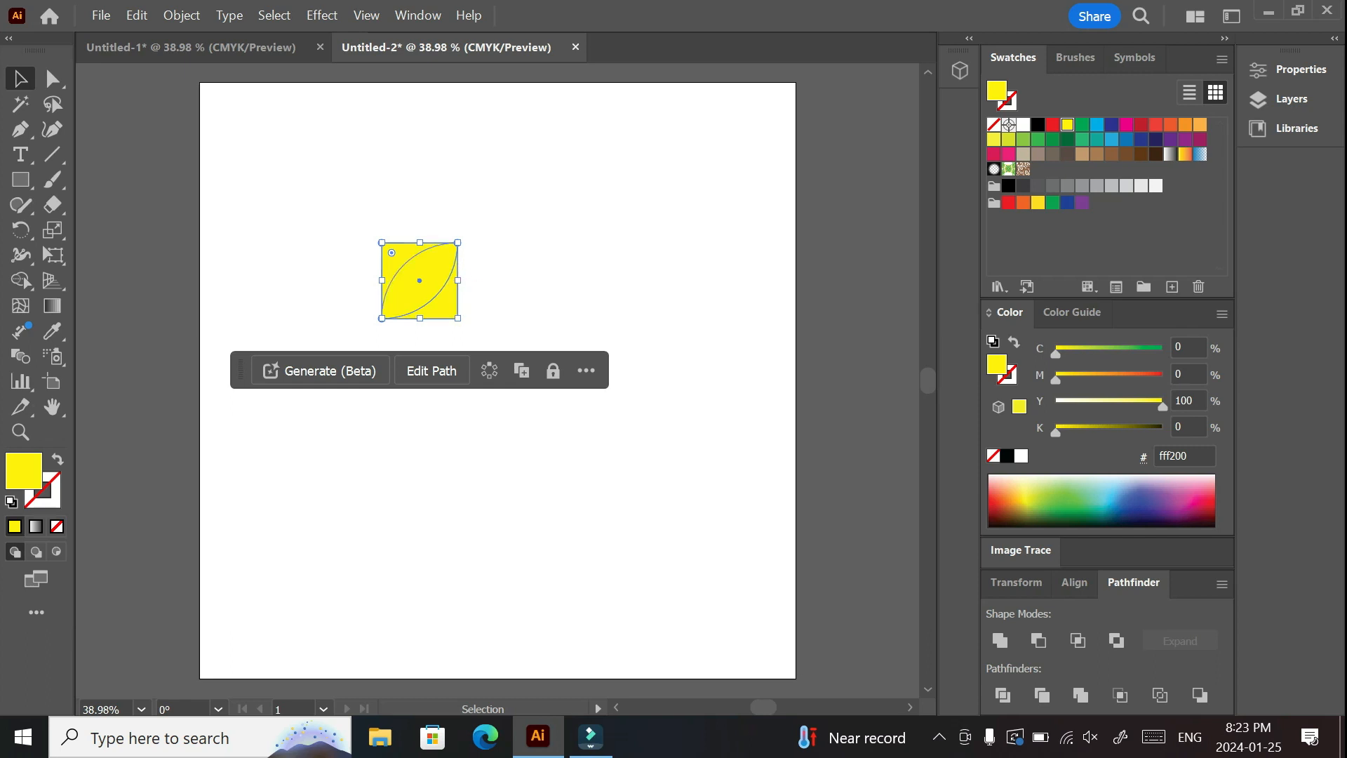
Step: Intersect the two overlapping quarter circles into a leaf shape and move it near the artboard's upper-right corner
{"action": "left_click", "coordinate": [442, 302], "text": "shift"}
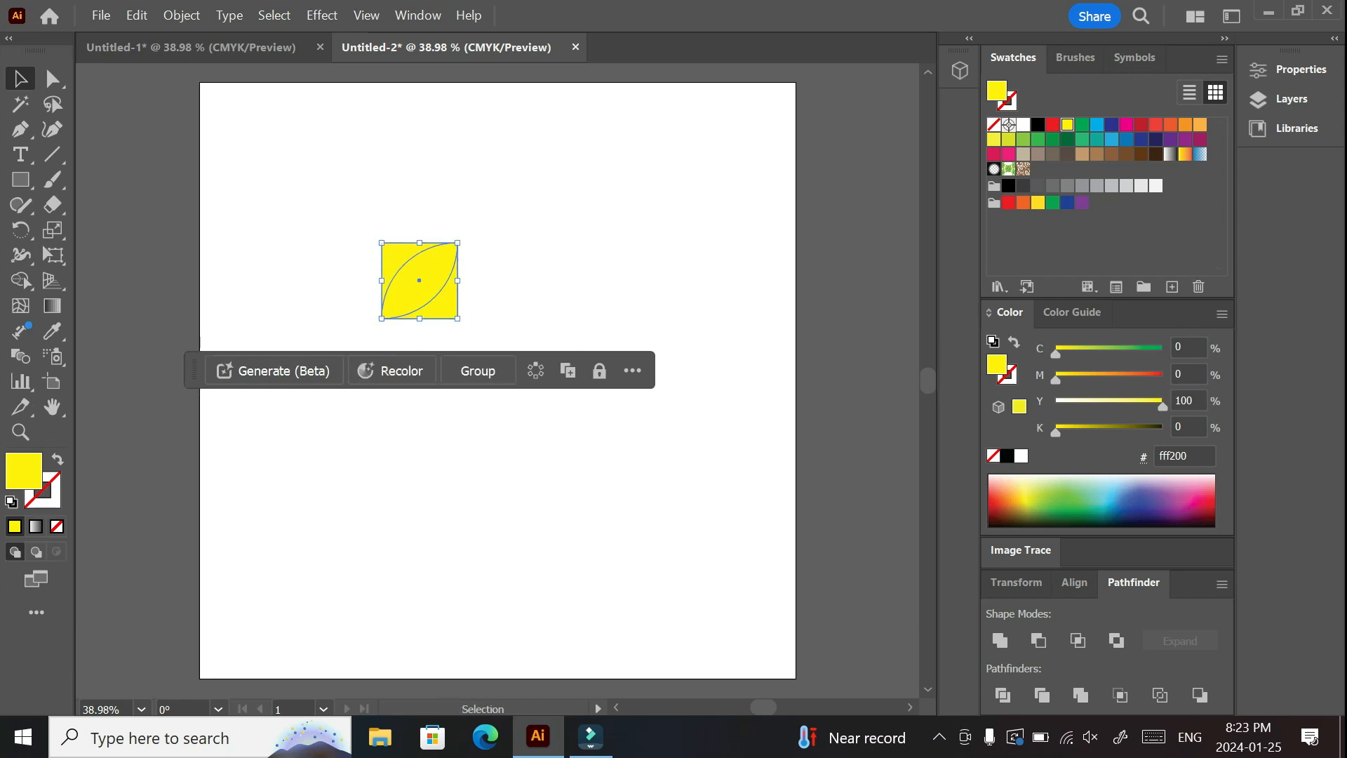
{"action": "left_click", "coordinate": [1078, 640]}
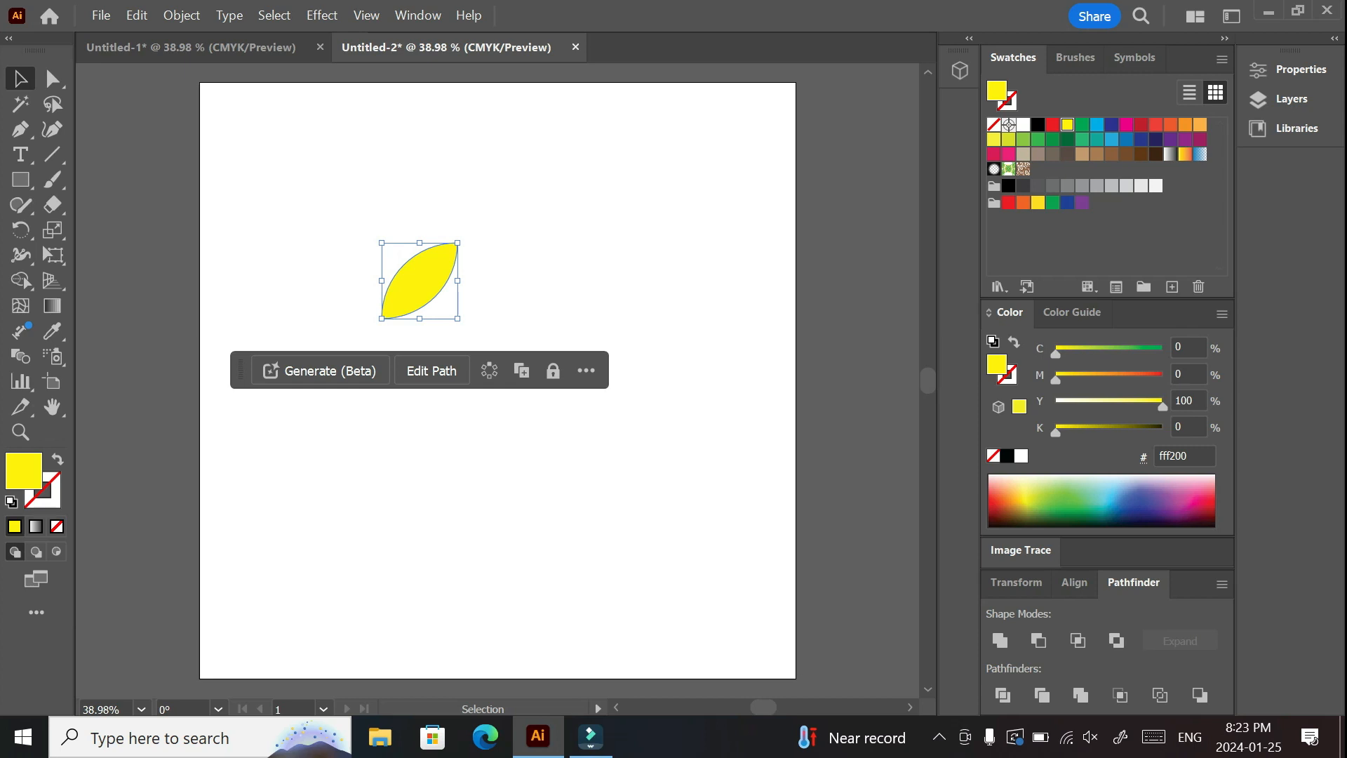
{"action": "left_click_drag", "start_coordinate": [445, 276], "coordinate": [751, 208]}
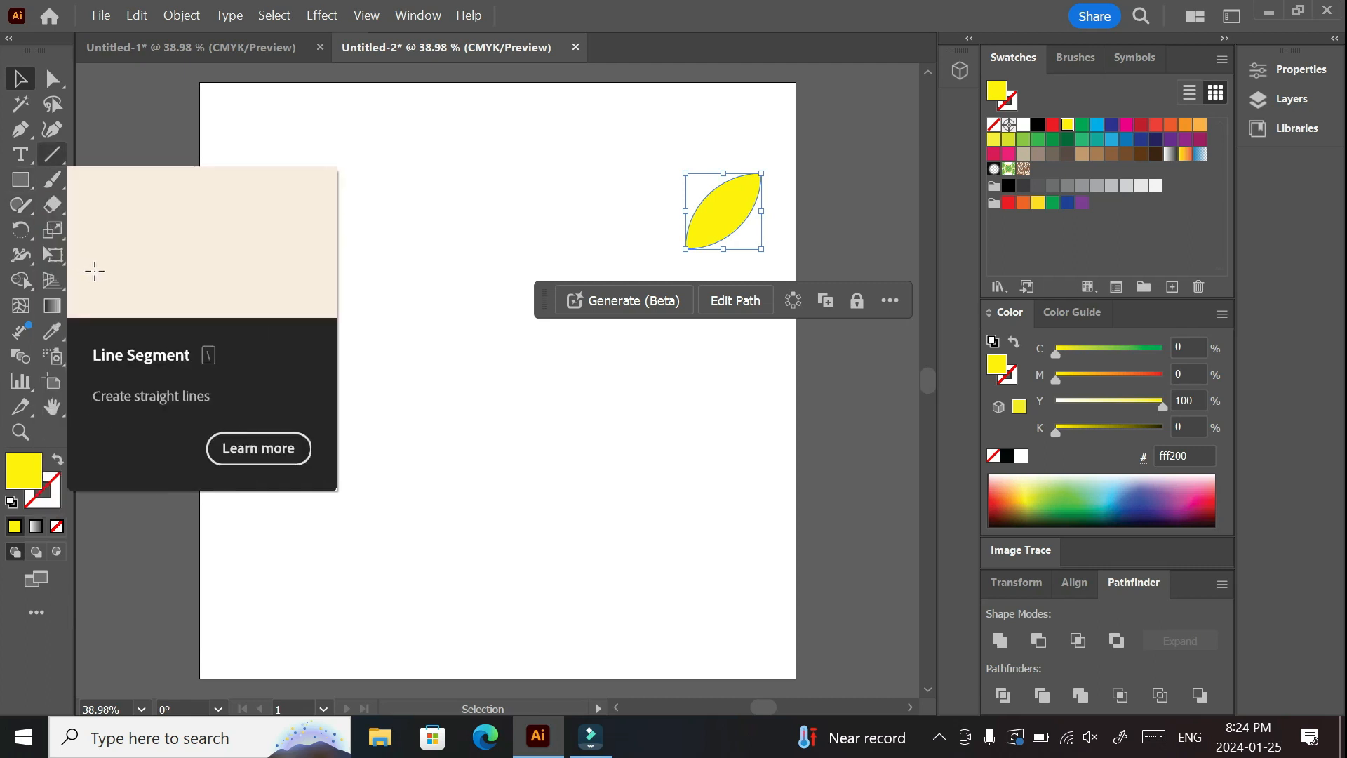
{"action": "key", "text": "backslash"}
{"action": "left_click_drag", "start_coordinate": [452, 318], "coordinate": [452, 327]}
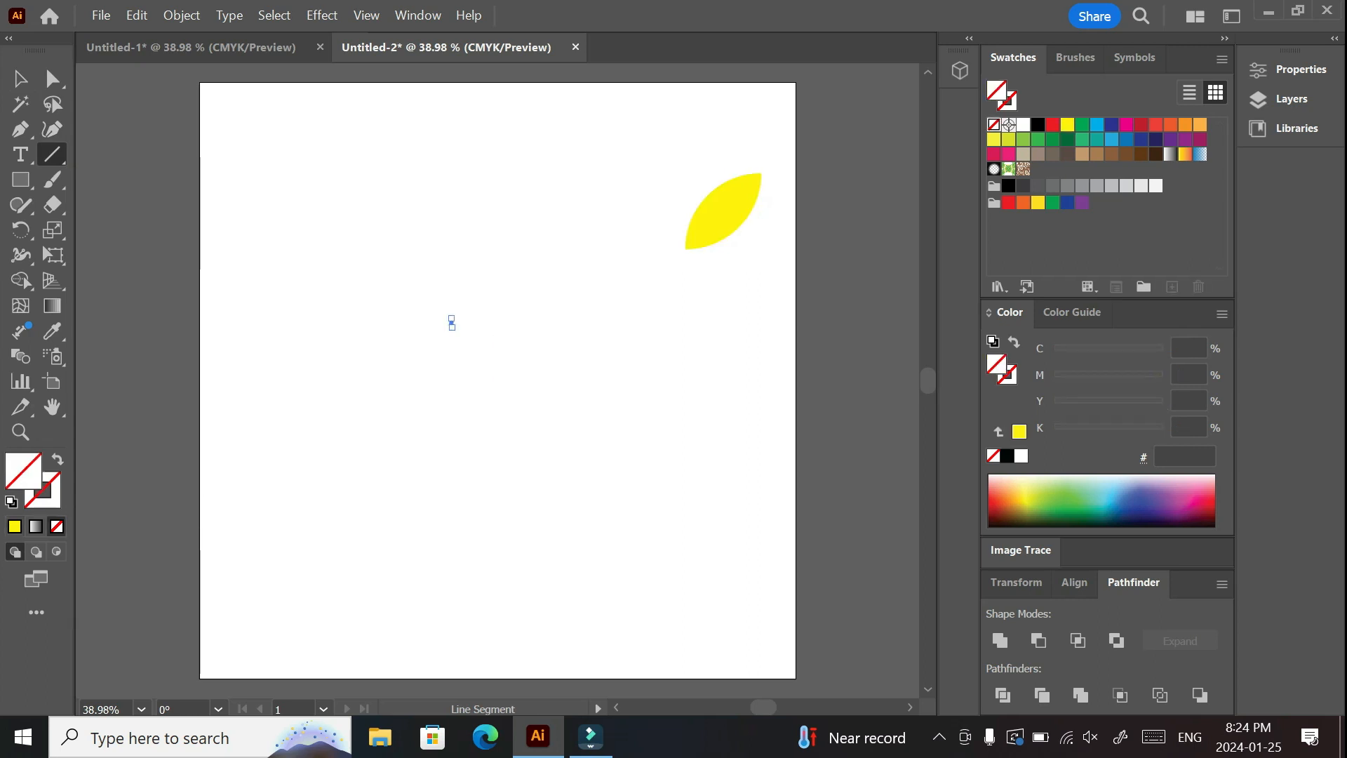
{"action": "key", "text": "v"}
{"action": "key", "text": "ctrl+z"}
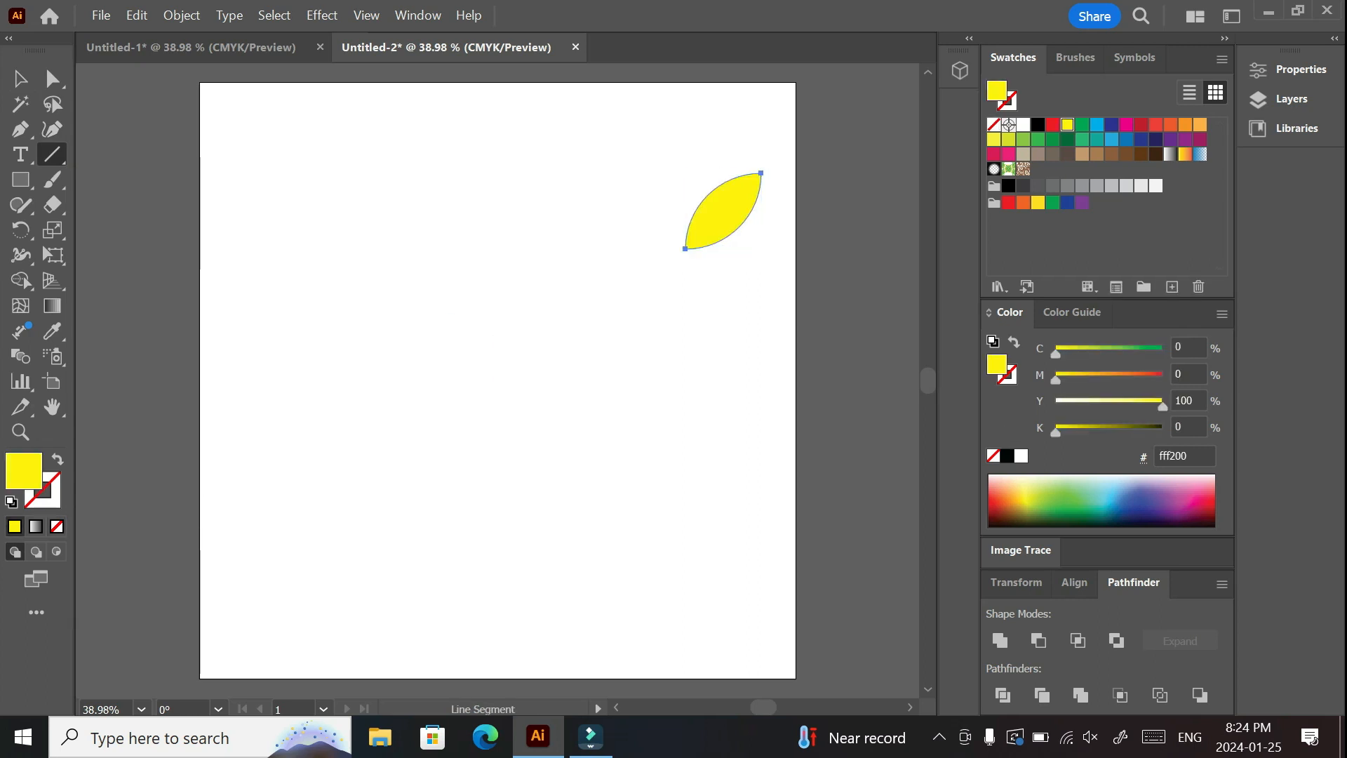
{"action": "left_click", "coordinate": [20, 79]}
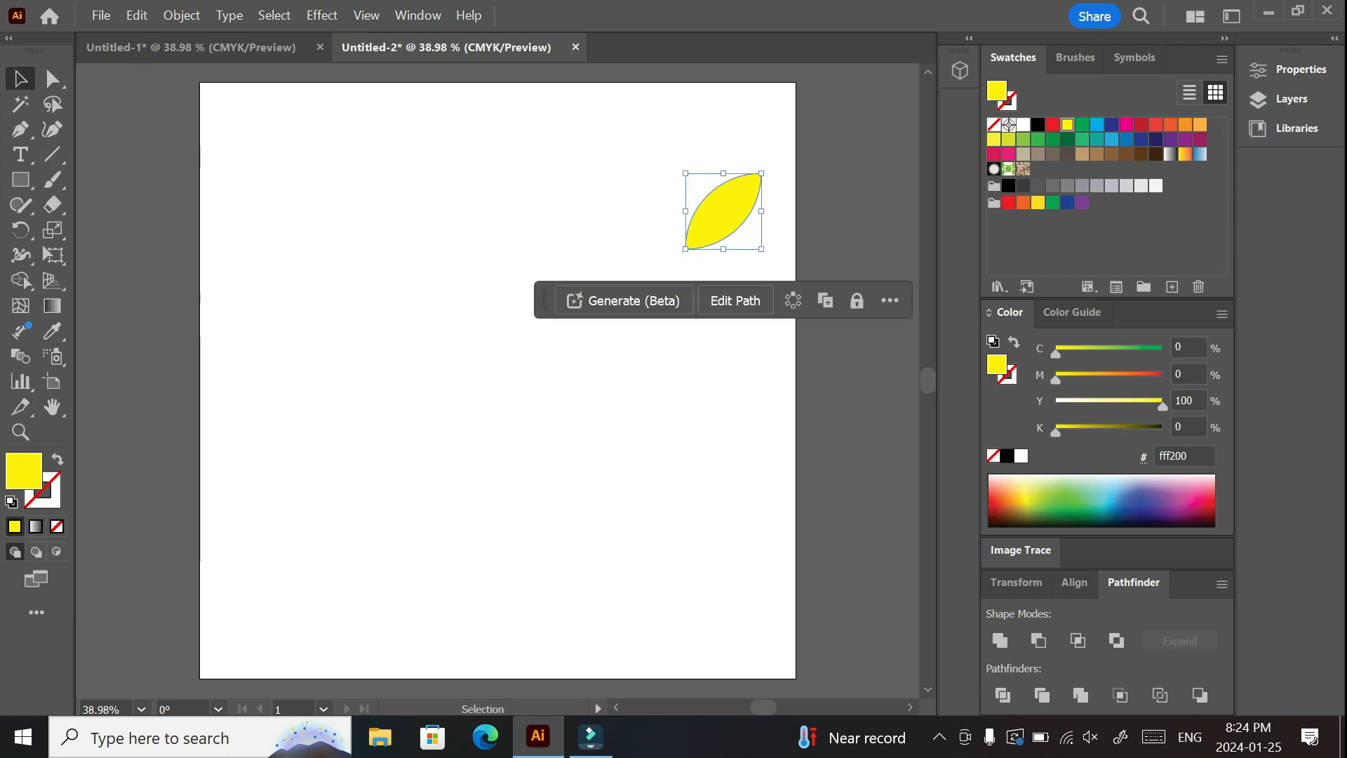
{"action": "left_click", "coordinate": [452, 323]}
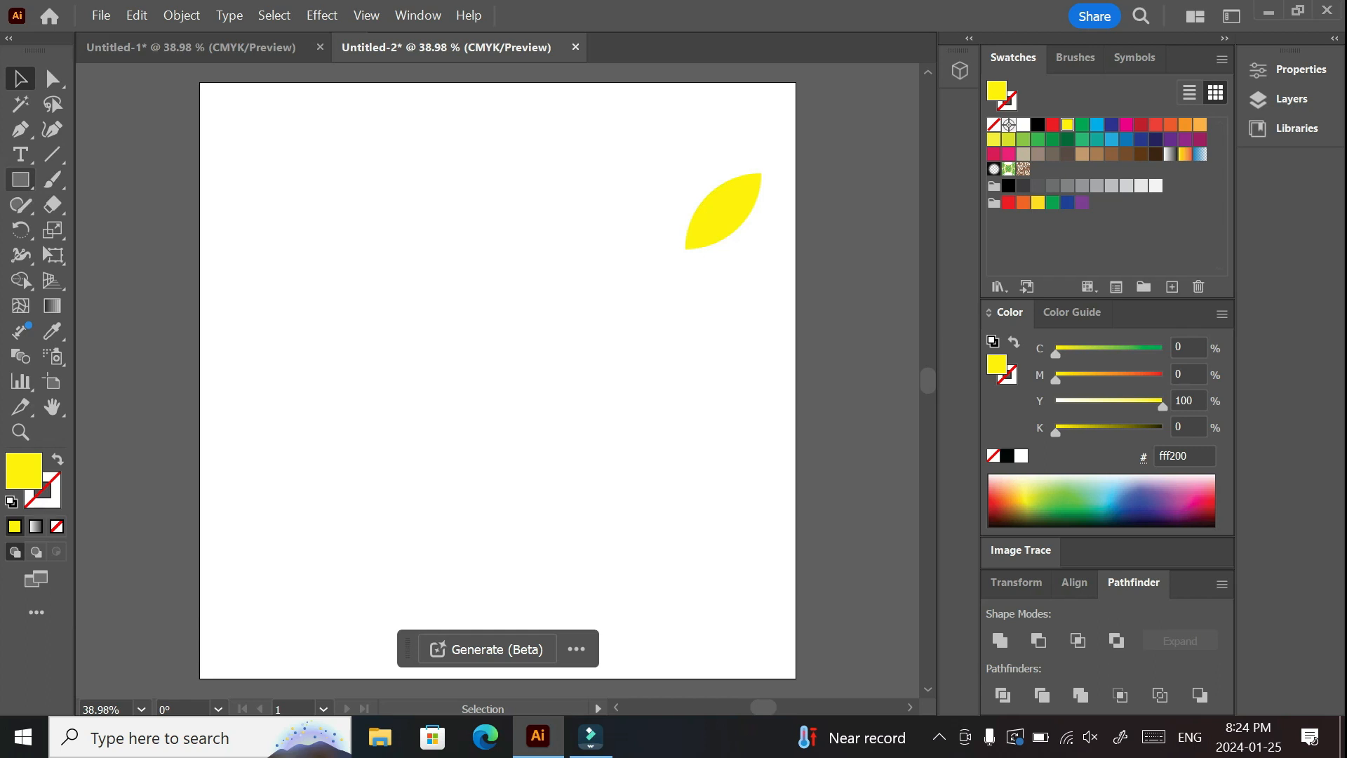
Step: Draw a nearly vertical line about 436 px long in the lower middle of the artboard and show its properties
{"action": "left_click", "coordinate": [52, 154]}
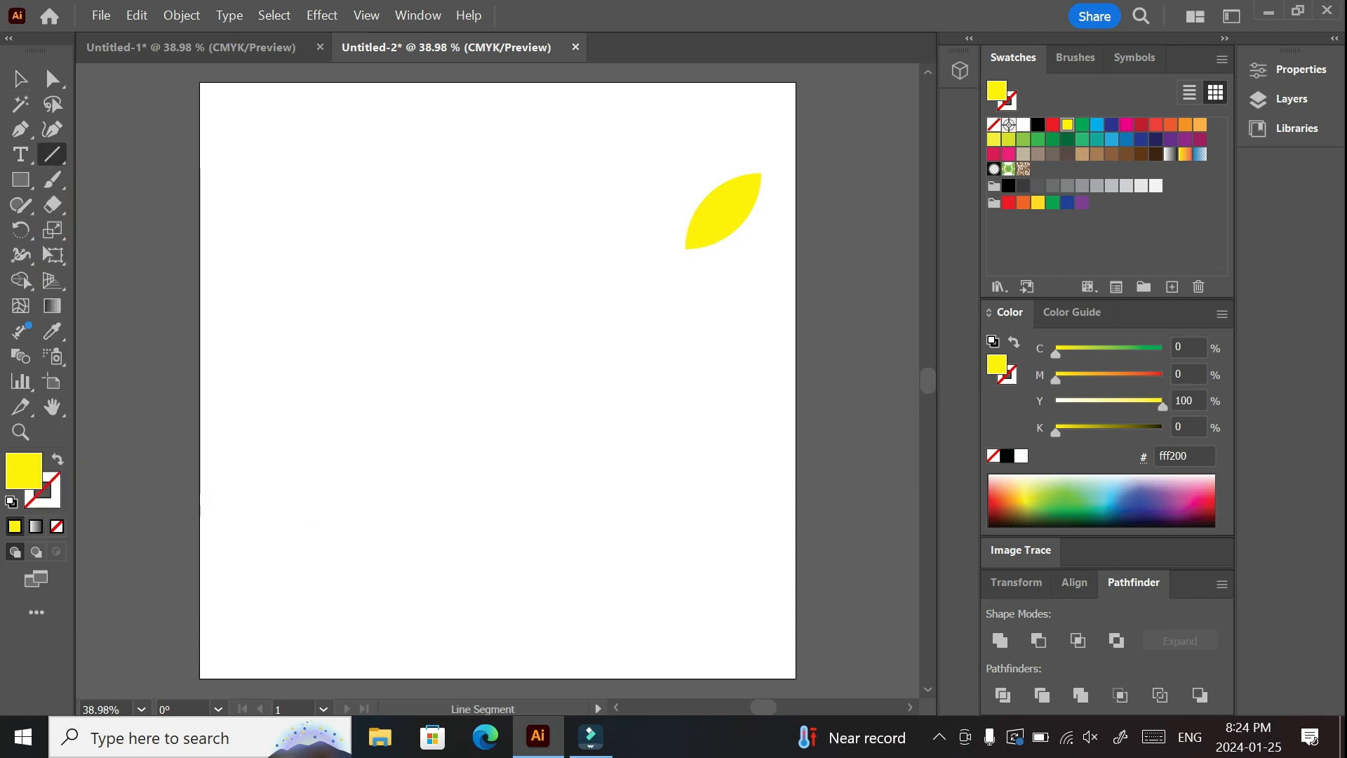
{"action": "left_click_drag", "start_coordinate": [456, 313], "coordinate": [454, 573]}
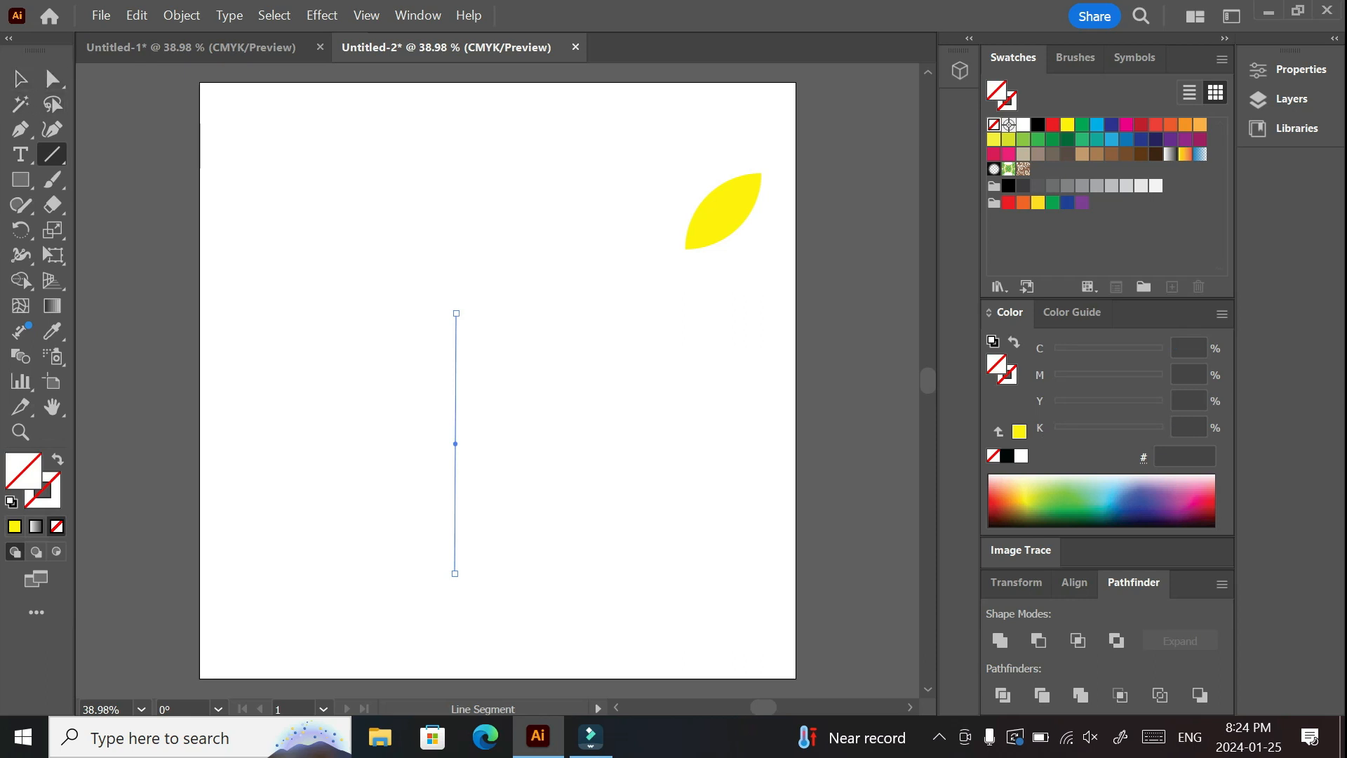
{"action": "left_click", "coordinate": [1291, 70]}
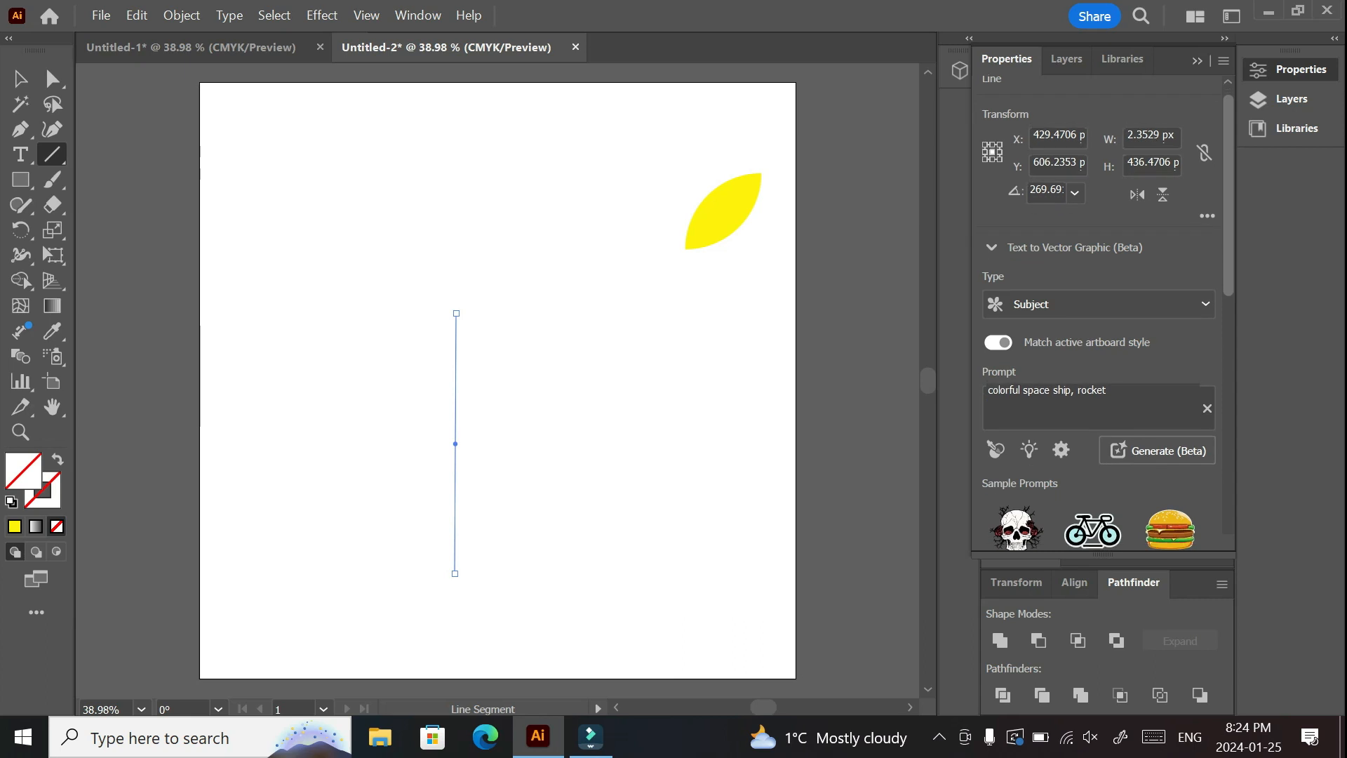
{"action": "scroll", "coordinate": [1098, 316], "scroll_direction": "down", "scroll_amount": 5}
{"action": "scroll", "coordinate": [1098, 316], "scroll_direction": "down", "scroll_amount": 1}
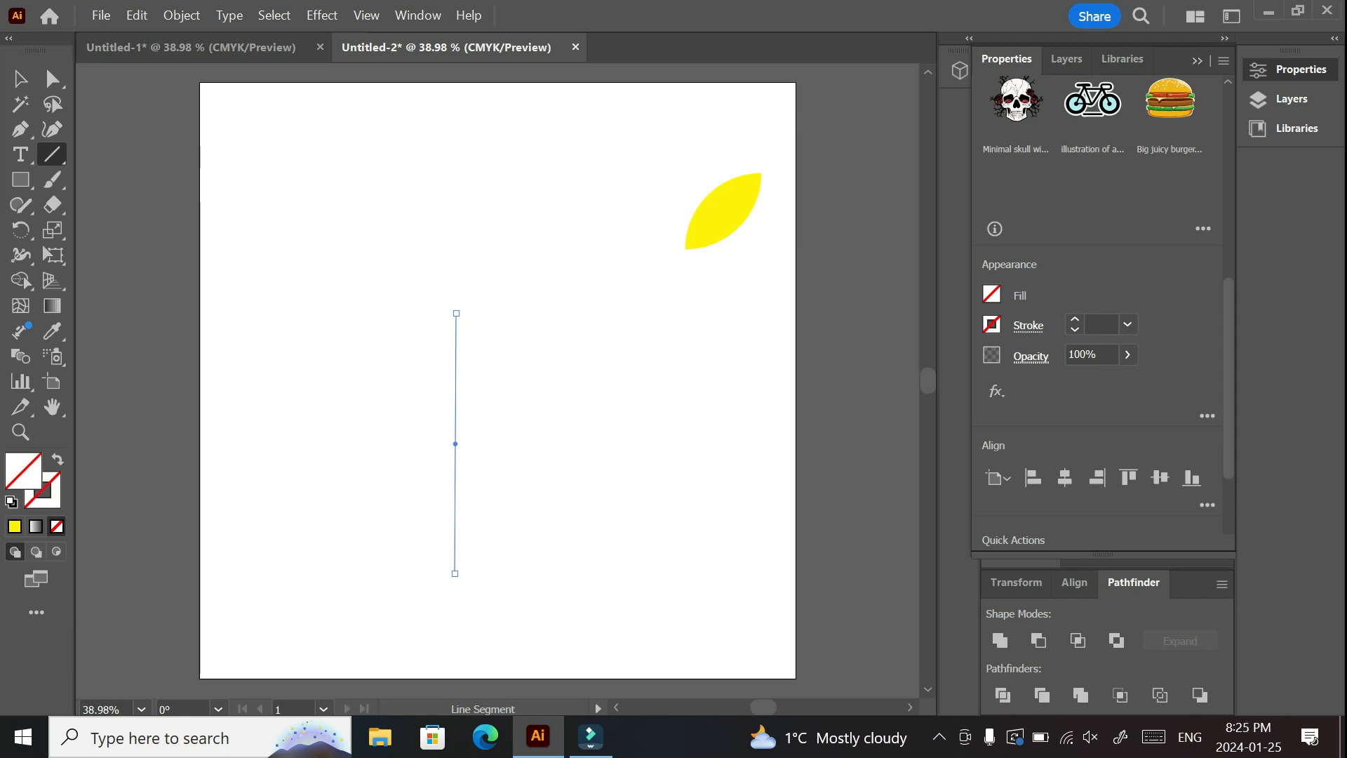
{"action": "left_click", "coordinate": [991, 294]}
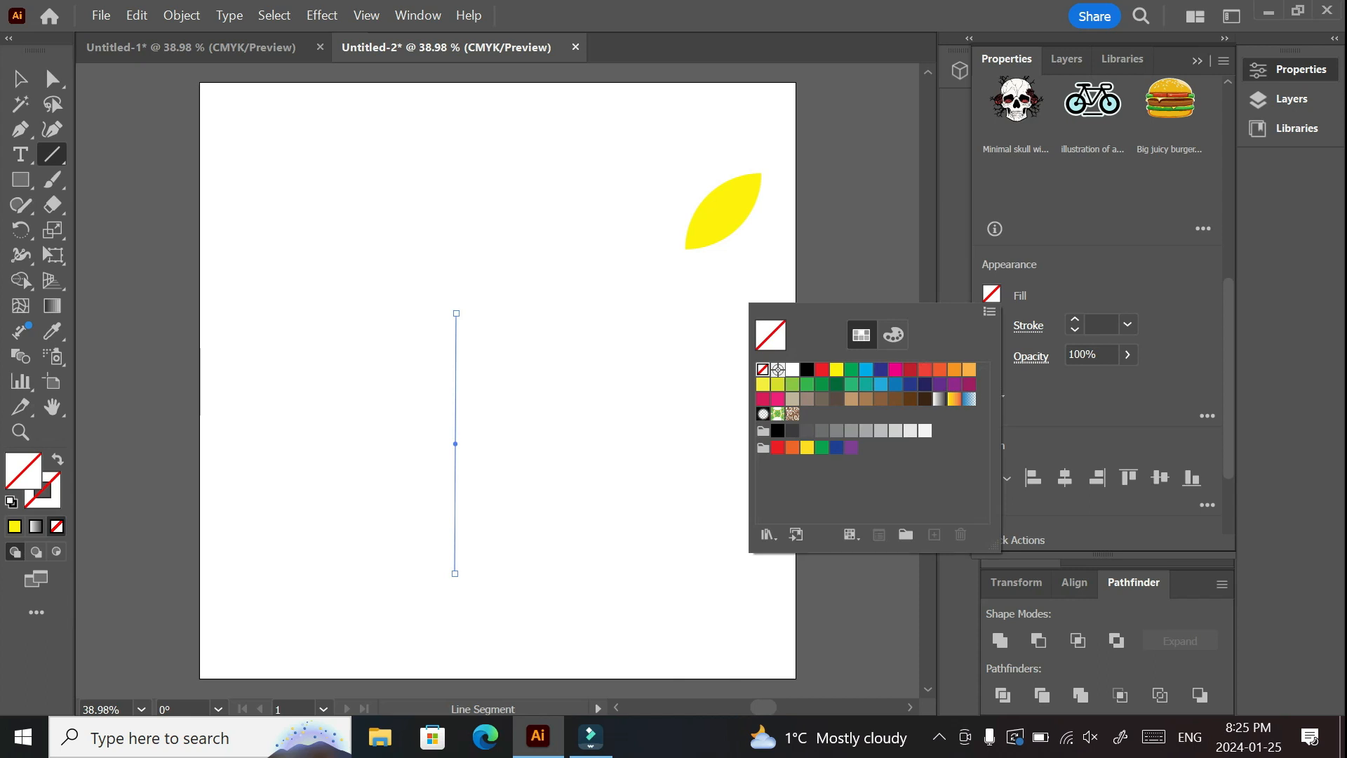
{"action": "left_click", "coordinate": [836, 384]}
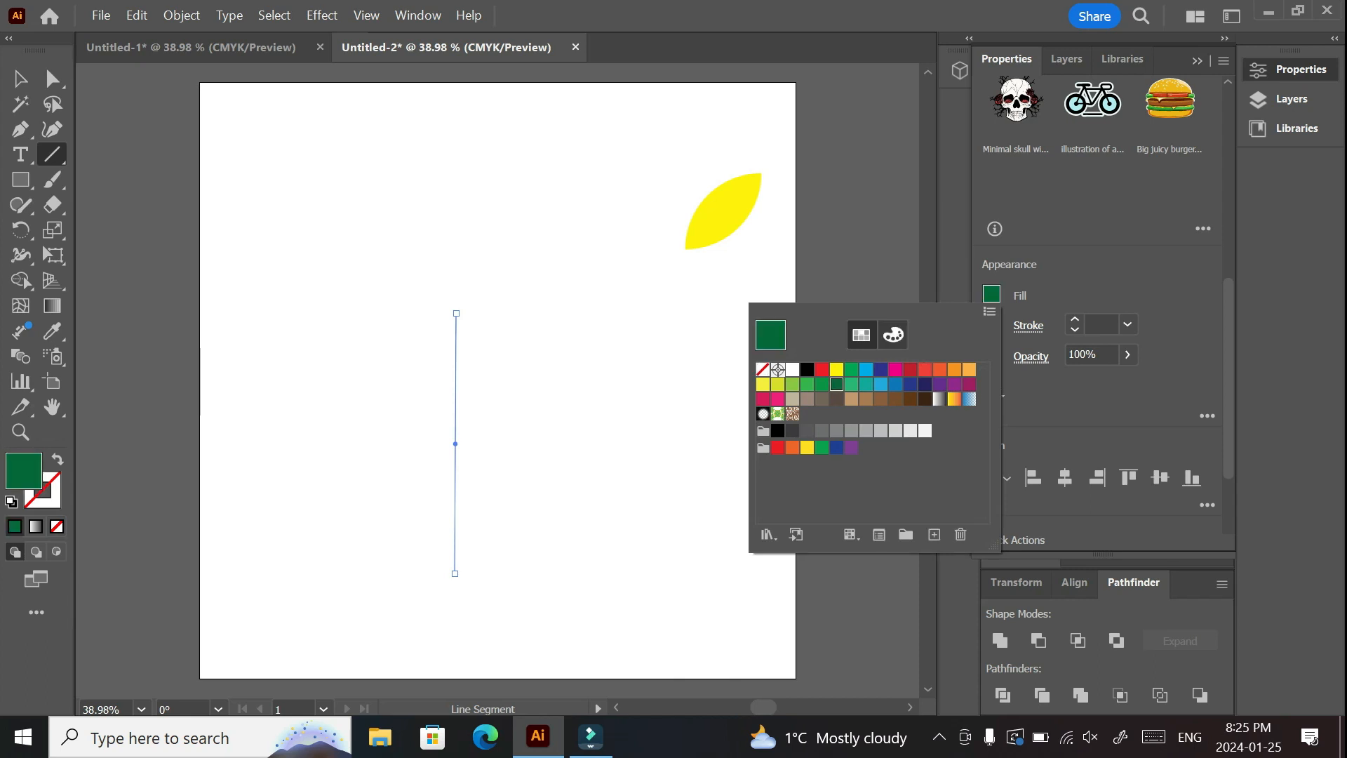
{"action": "key", "text": "Escape"}
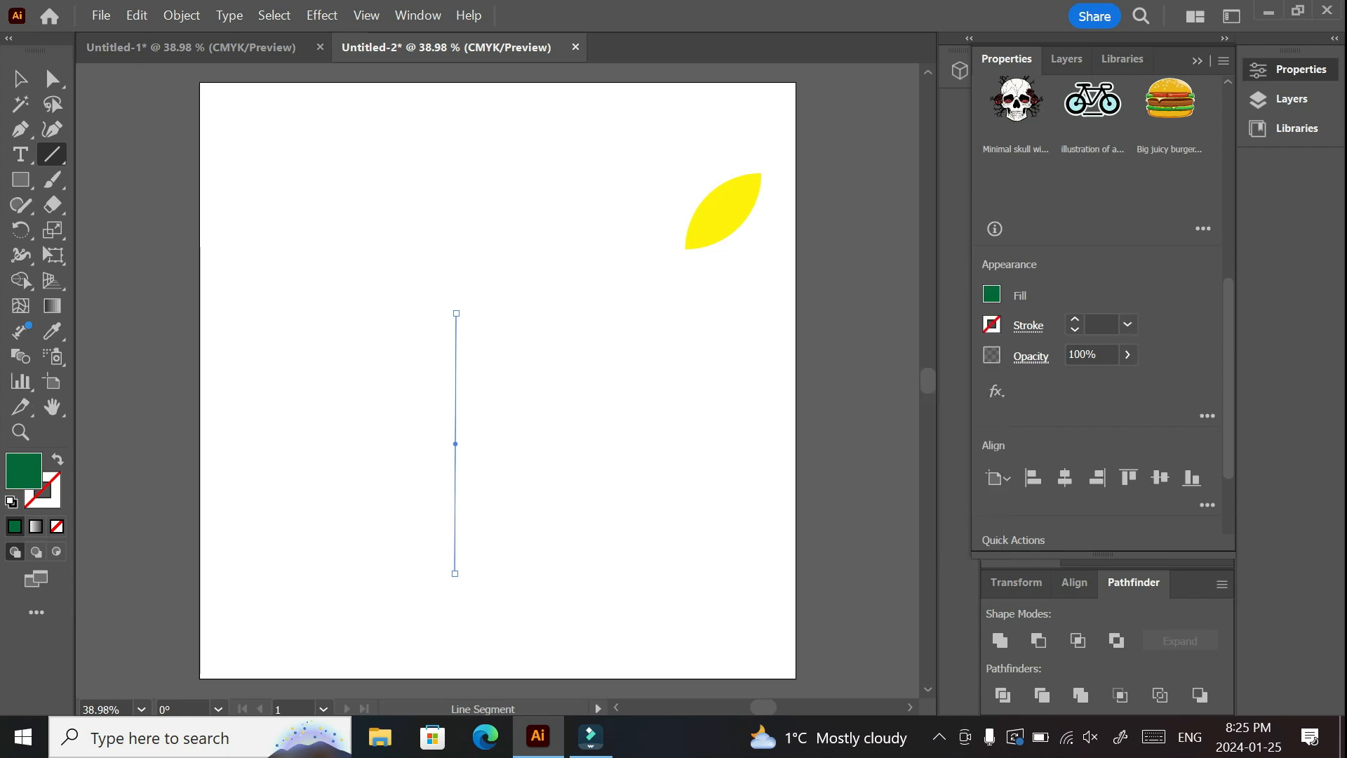
{"action": "mouse_move", "coordinate": [1228, 358]}
{"action": "left_mouse_down"}
{"action": "mouse_move", "coordinate": [1227, 176]}
{"action": "mouse_move", "coordinate": [1228, 355]}
{"action": "left_mouse_up"}
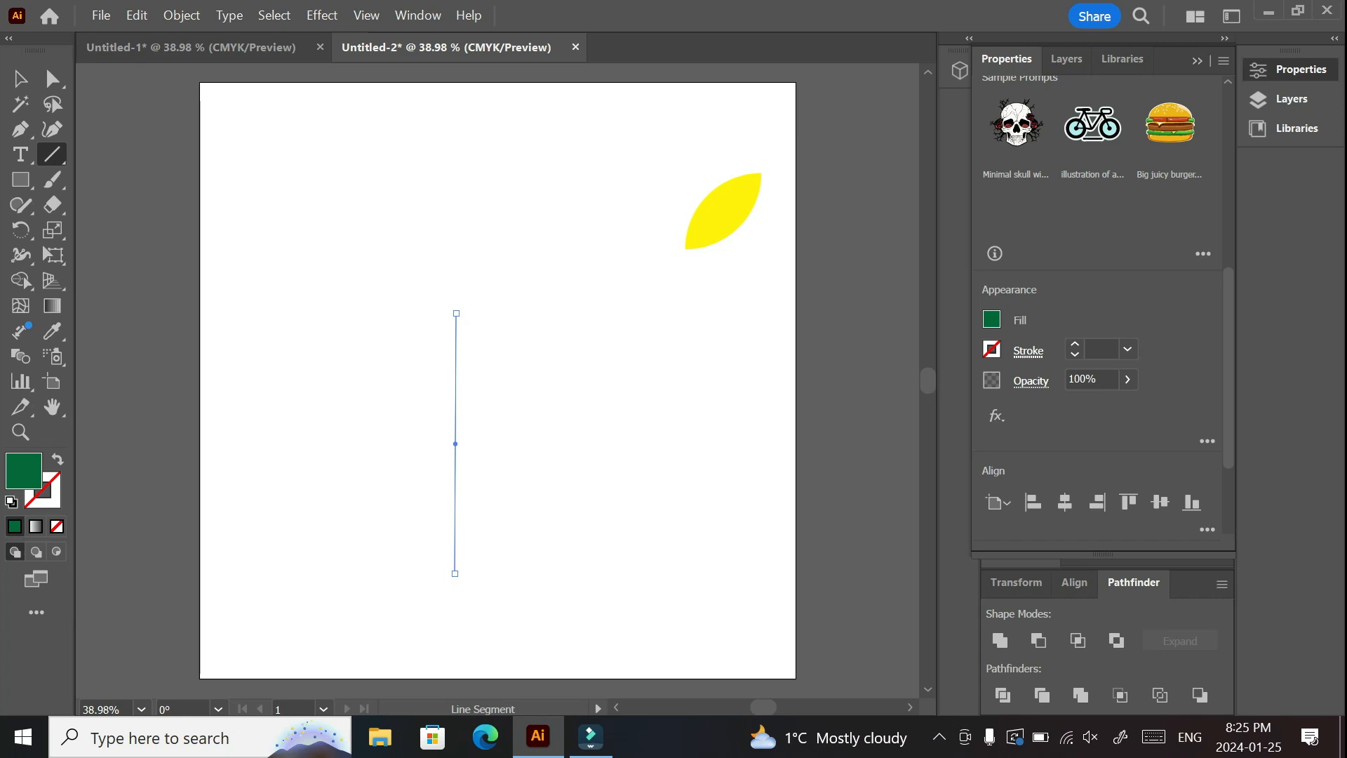
{"action": "left_click", "coordinate": [991, 319]}
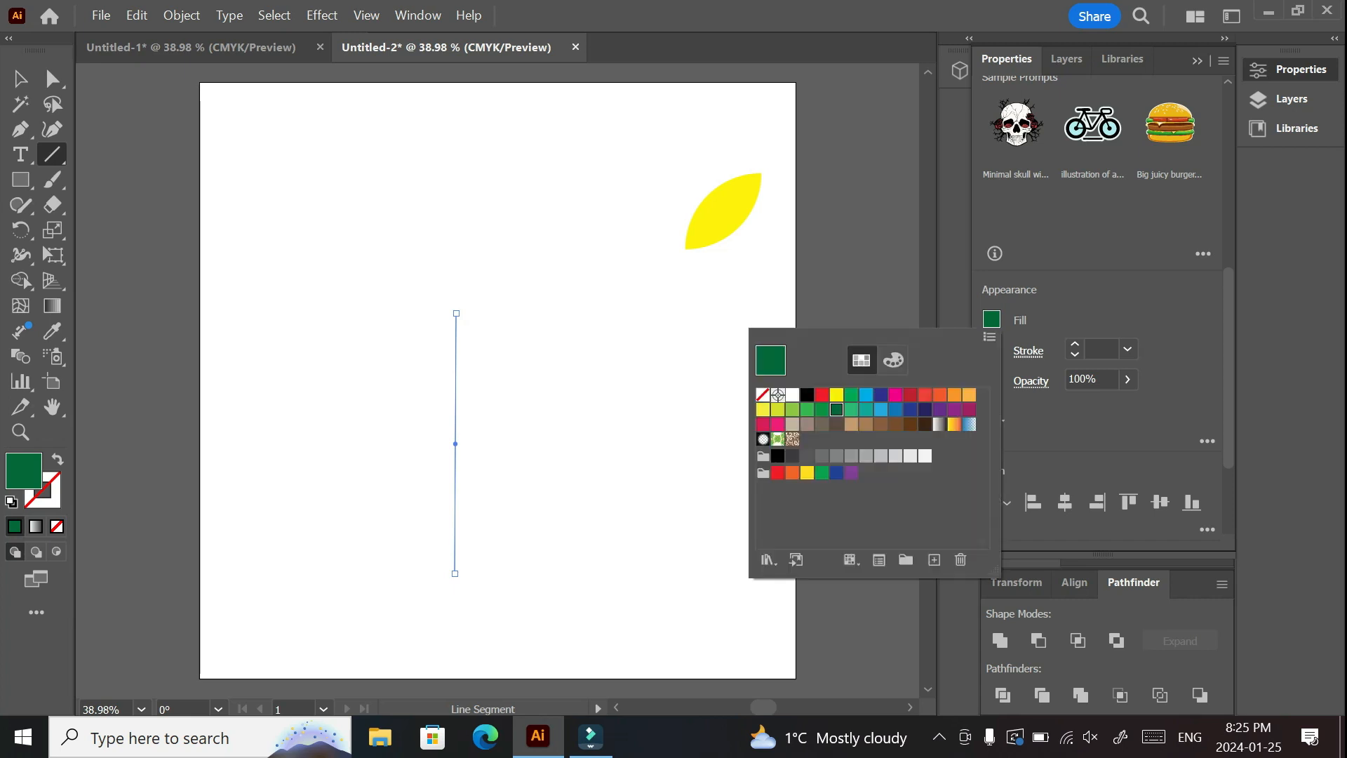
{"action": "left_click", "coordinate": [763, 395]}
Step: Give the vertical stem line a dark green stroke with a weight of 5 pt
{"action": "left_click", "coordinate": [991, 350]}
{"action": "left_click", "coordinate": [991, 350]}
{"action": "left_click", "coordinate": [991, 350]}
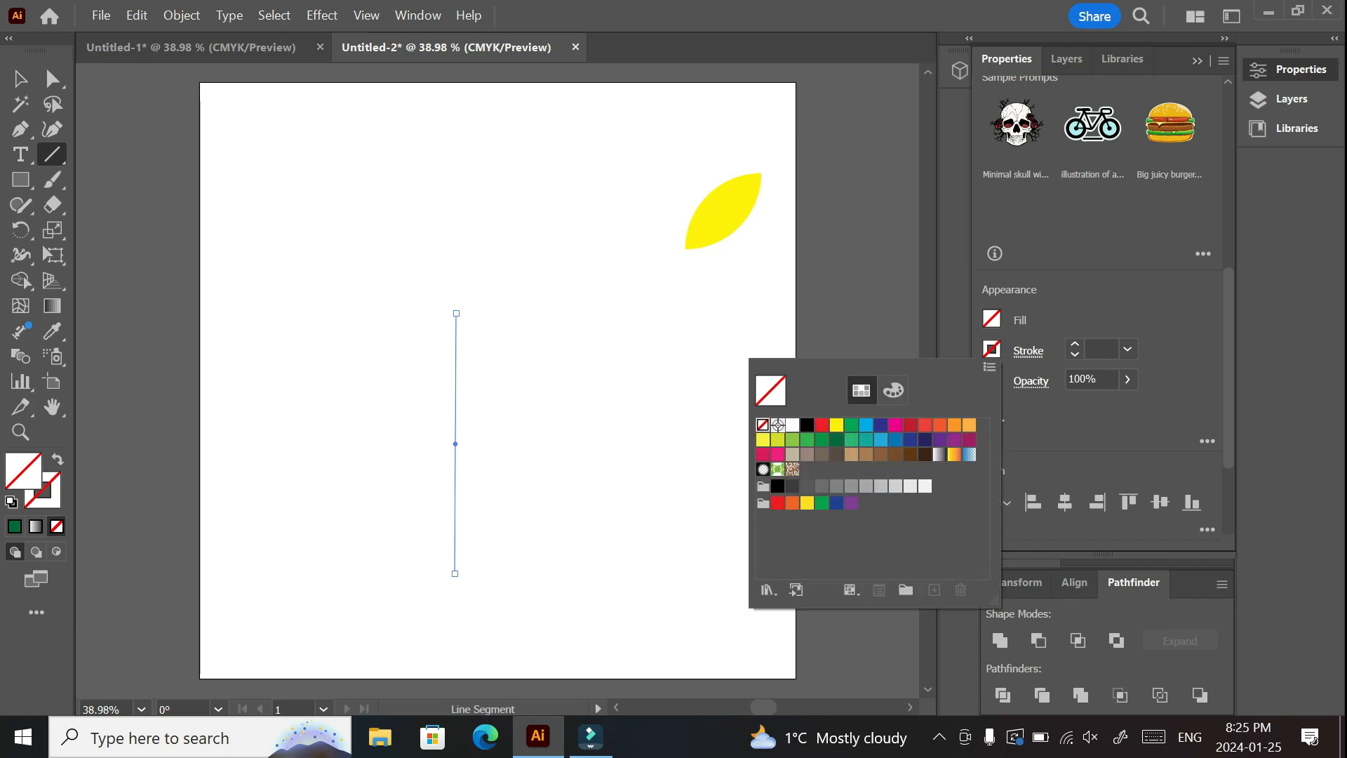
{"action": "left_click", "coordinate": [836, 440]}
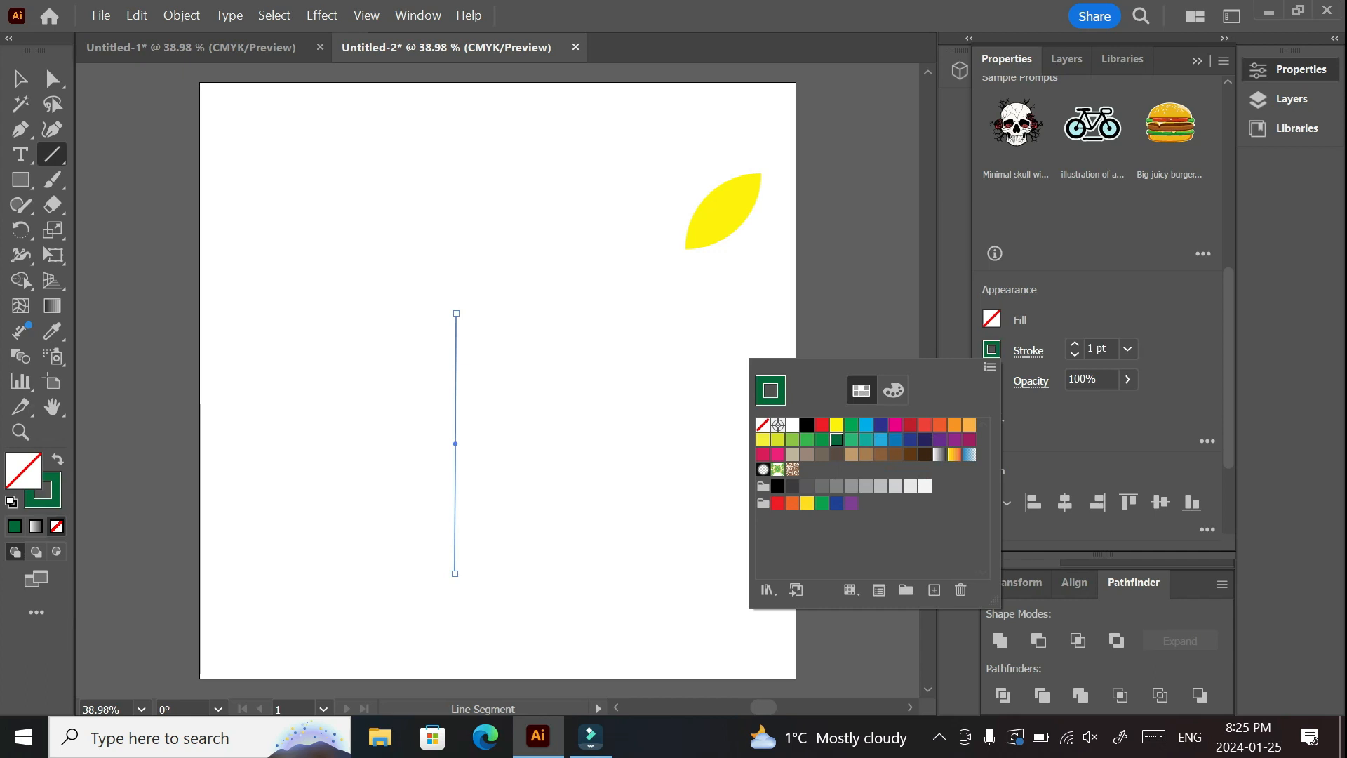
{"action": "key", "text": "Escape"}
{"action": "left_click", "coordinate": [1127, 348]}
{"action": "left_click", "coordinate": [1152, 463]}
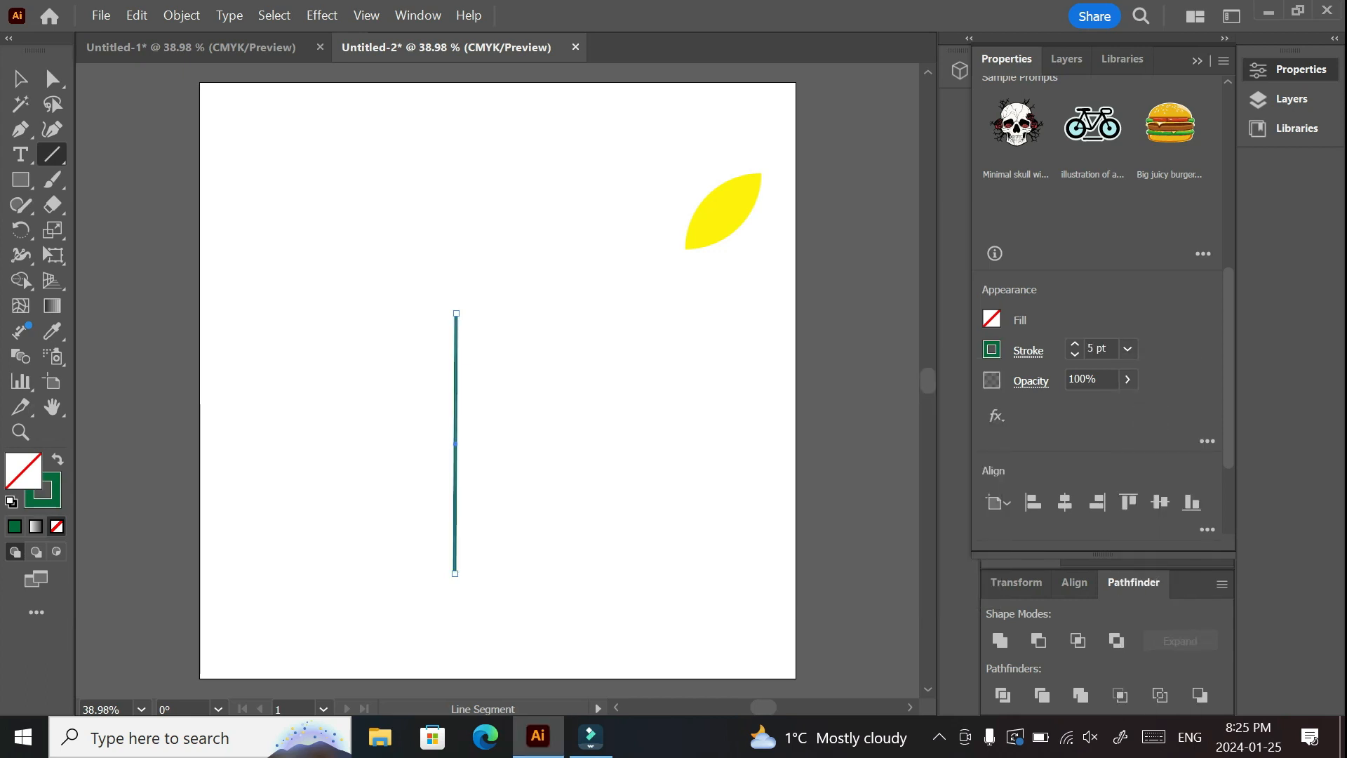
{"action": "left_click", "coordinate": [1090, 379]}
{"action": "key", "text": "Return"}
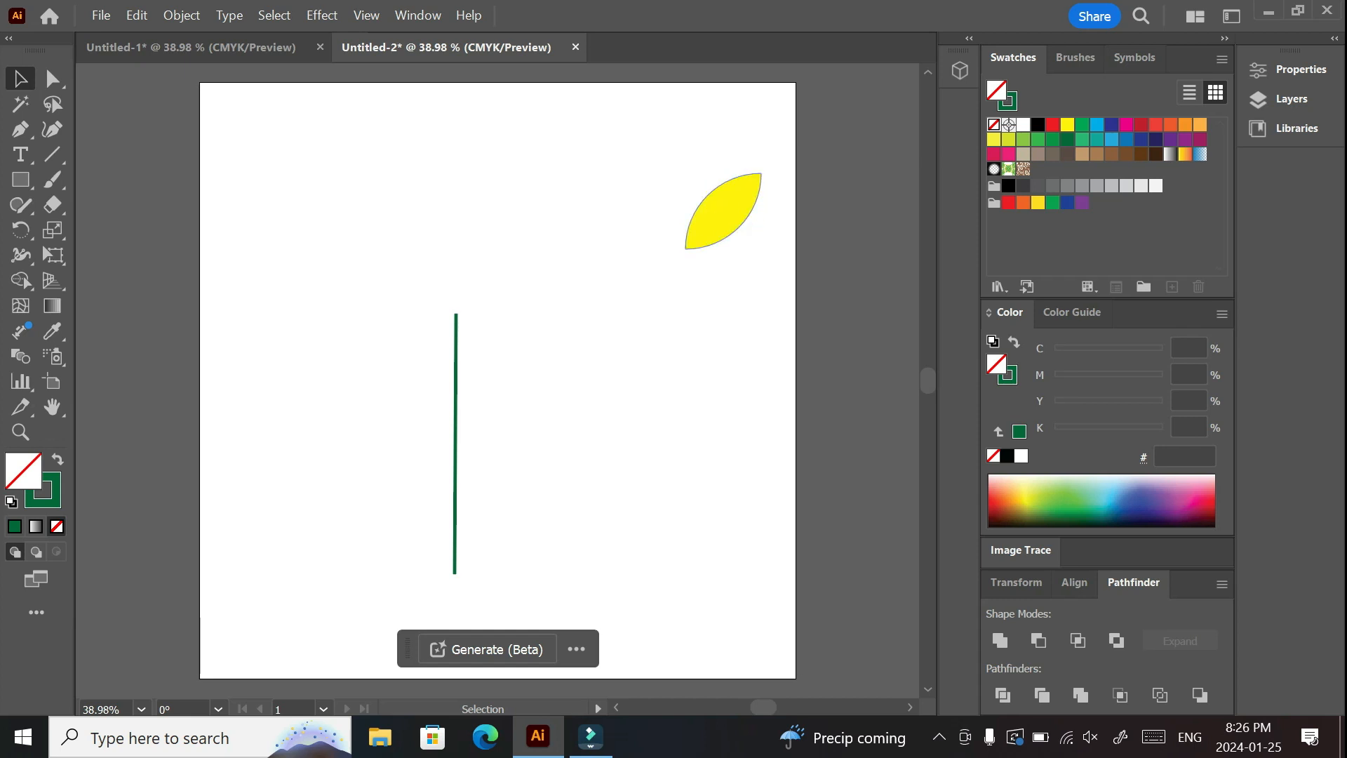
Step: Duplicate the yellow leaf to make six extra copies spread around it in the artboard's upper-right area
{"action": "left_click", "coordinate": [723, 212]}
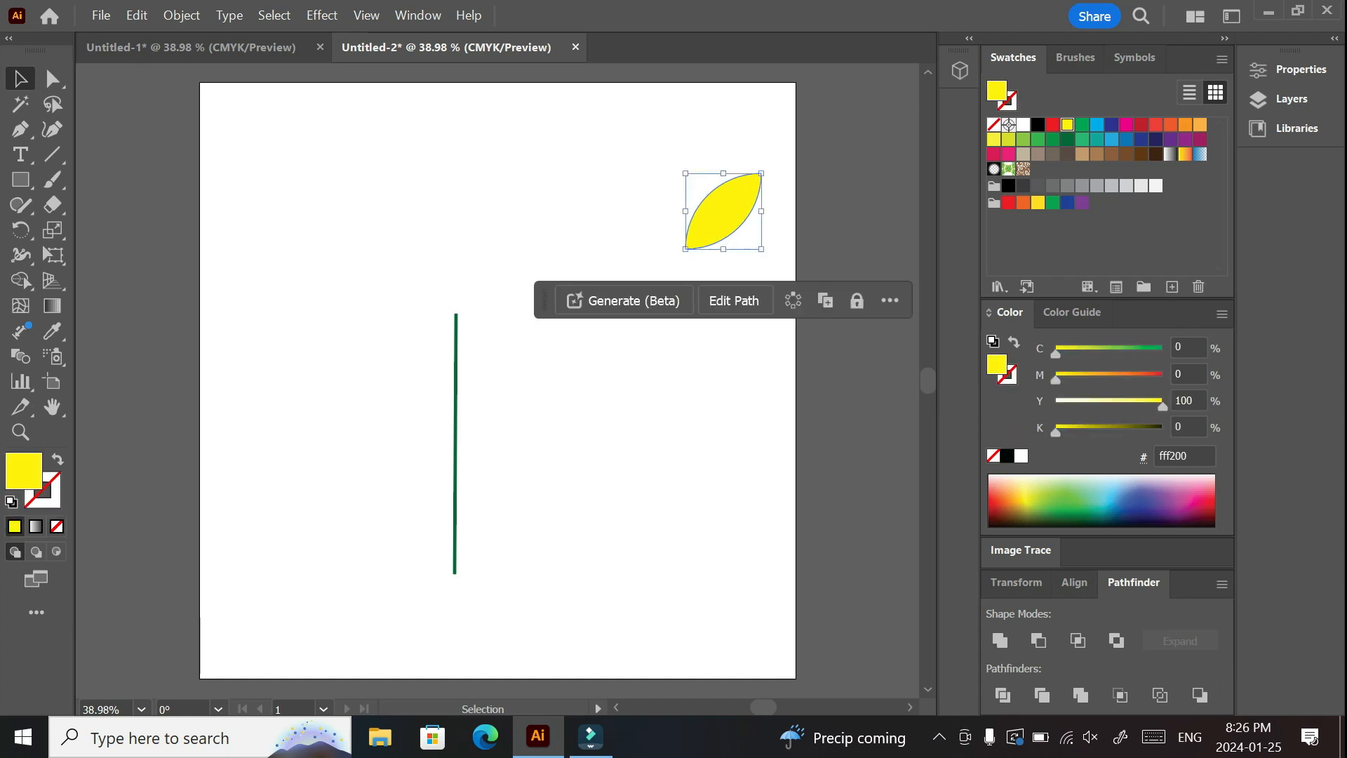
{"action": "left_click_drag", "start_coordinate": [723, 211], "coordinate": [761, 273]}
{"action": "left_click_drag", "start_coordinate": [659, 212], "coordinate": [608, 162]}
{"action": "left_click_drag", "start_coordinate": [725, 209], "coordinate": [717, 144]}
{"action": "left_click_drag", "start_coordinate": [696, 317], "coordinate": [704, 394]}
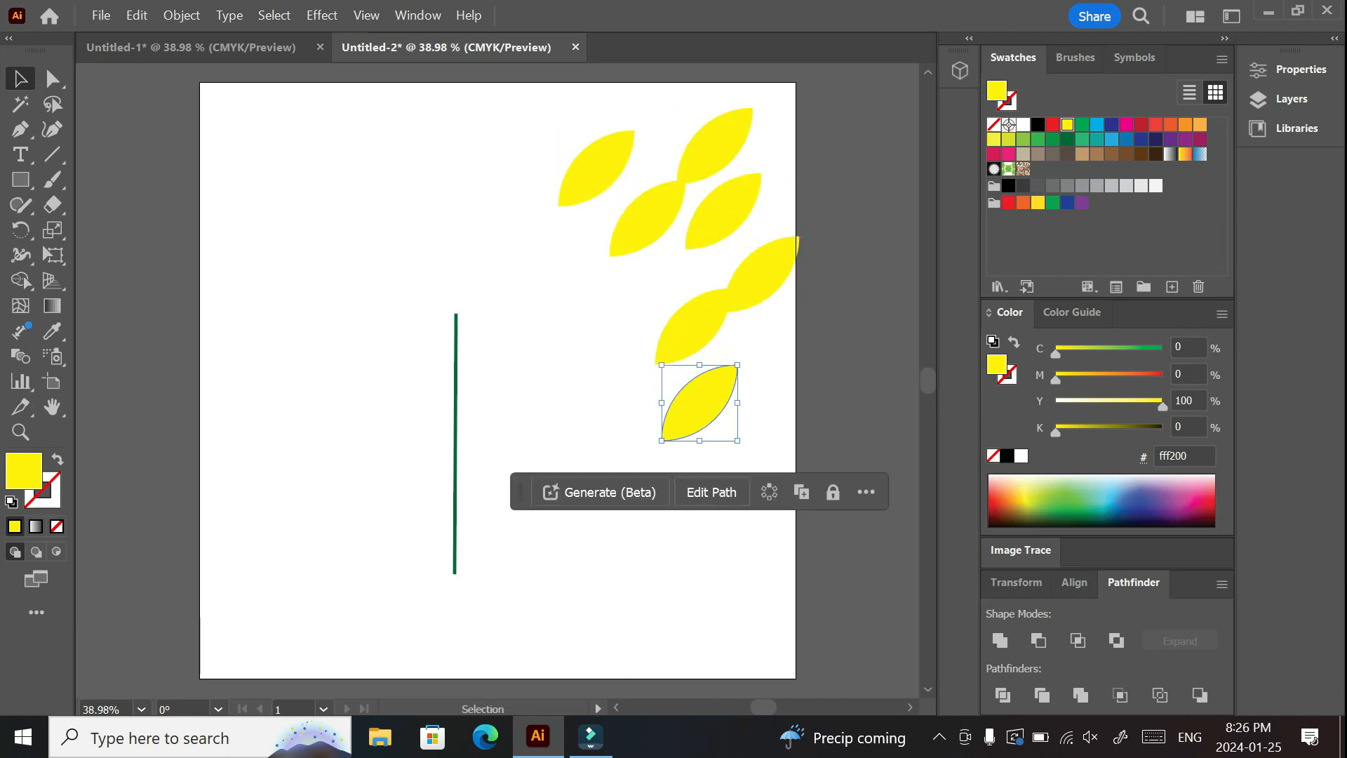
{"action": "left_click", "coordinate": [745, 417]}
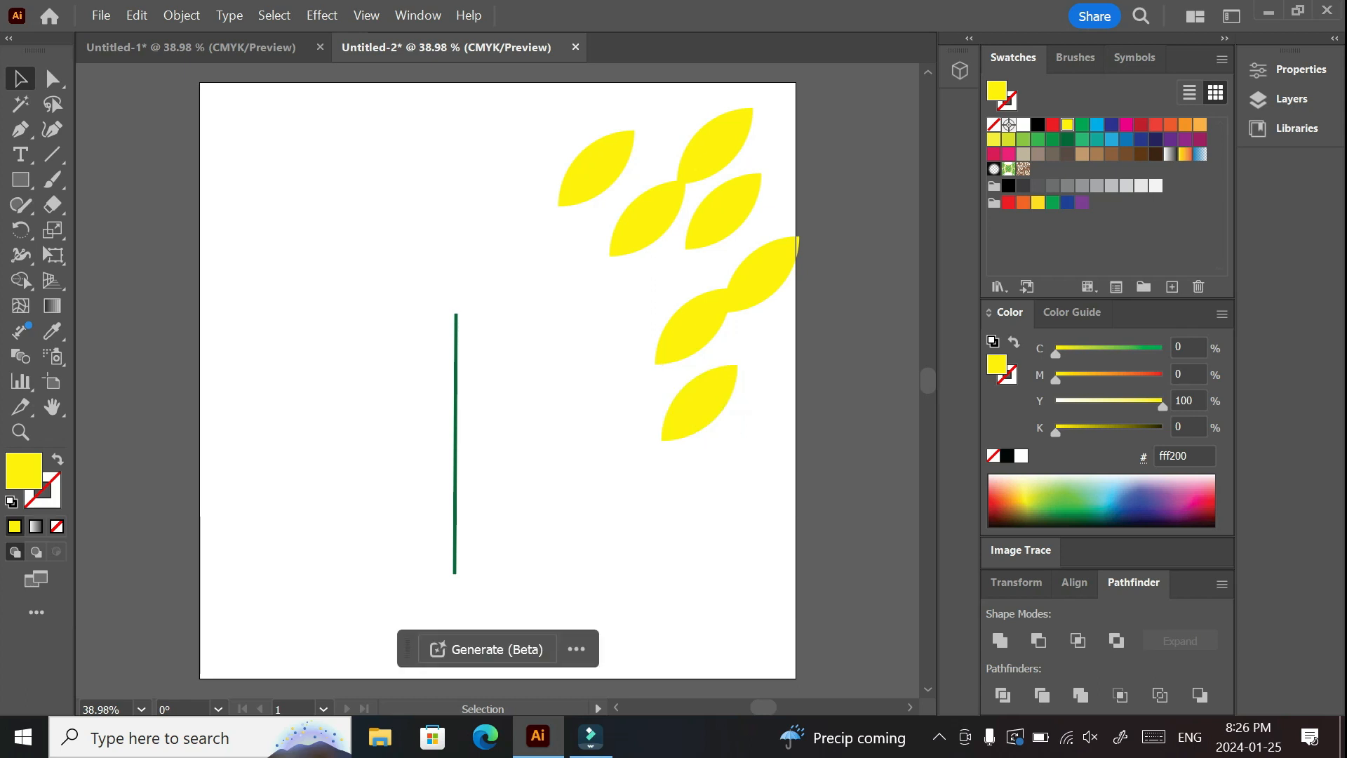
Step: Place two of the leaves one above the other on the stem's right side, with their lower tips touching the line
{"action": "left_click_drag", "start_coordinate": [598, 168], "coordinate": [494, 392]}
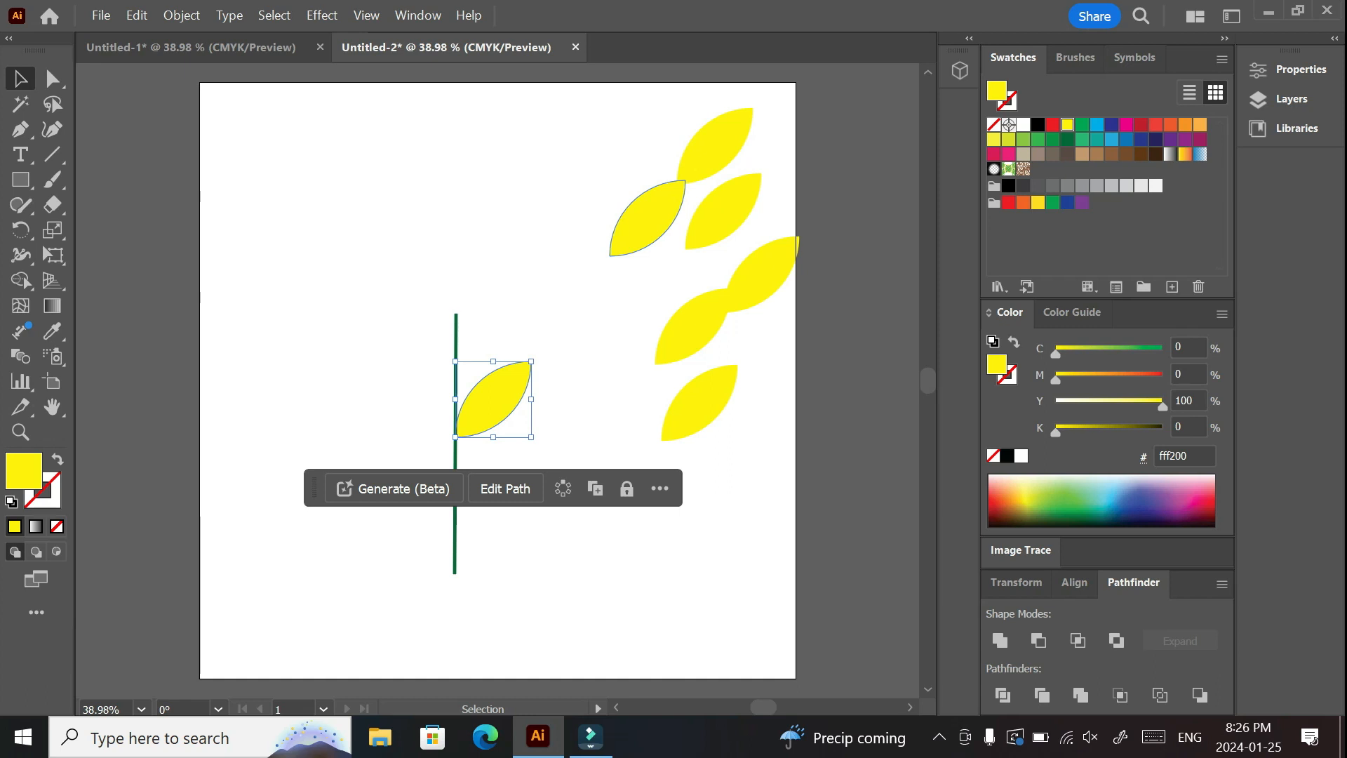
{"action": "left_click_drag", "start_coordinate": [645, 220], "coordinate": [494, 463]}
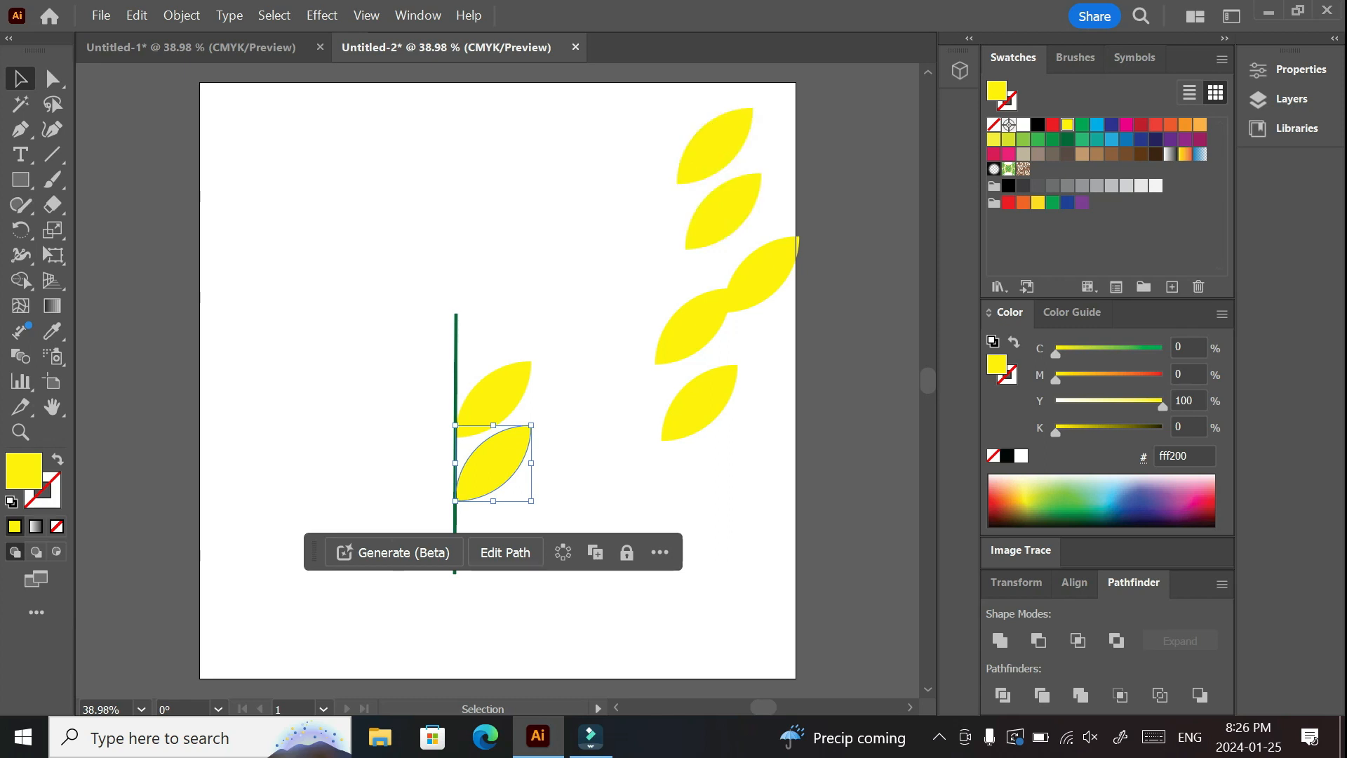
{"action": "key", "text": "ctrl+shift+a"}
{"action": "mouse_move", "coordinate": [493, 393]}
{"action": "left_mouse_down"}
{"action": "mouse_move", "coordinate": [498, 383]}
{"action": "mouse_move", "coordinate": [493, 393]}
{"action": "left_mouse_up"}
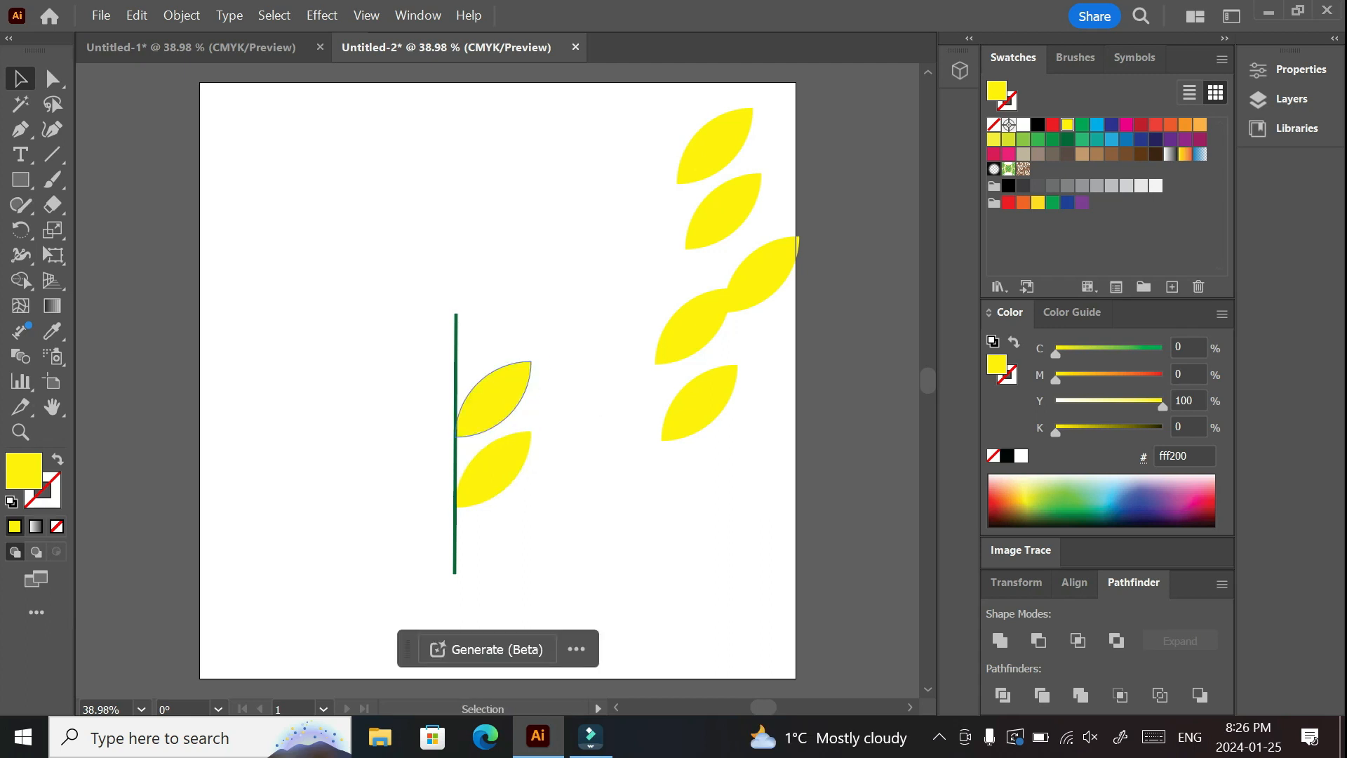
Step: Align the two leaves on the stem by their horizontal centres
{"action": "left_click", "coordinate": [494, 400]}
{"action": "left_click", "coordinate": [494, 468], "text": "shift"}
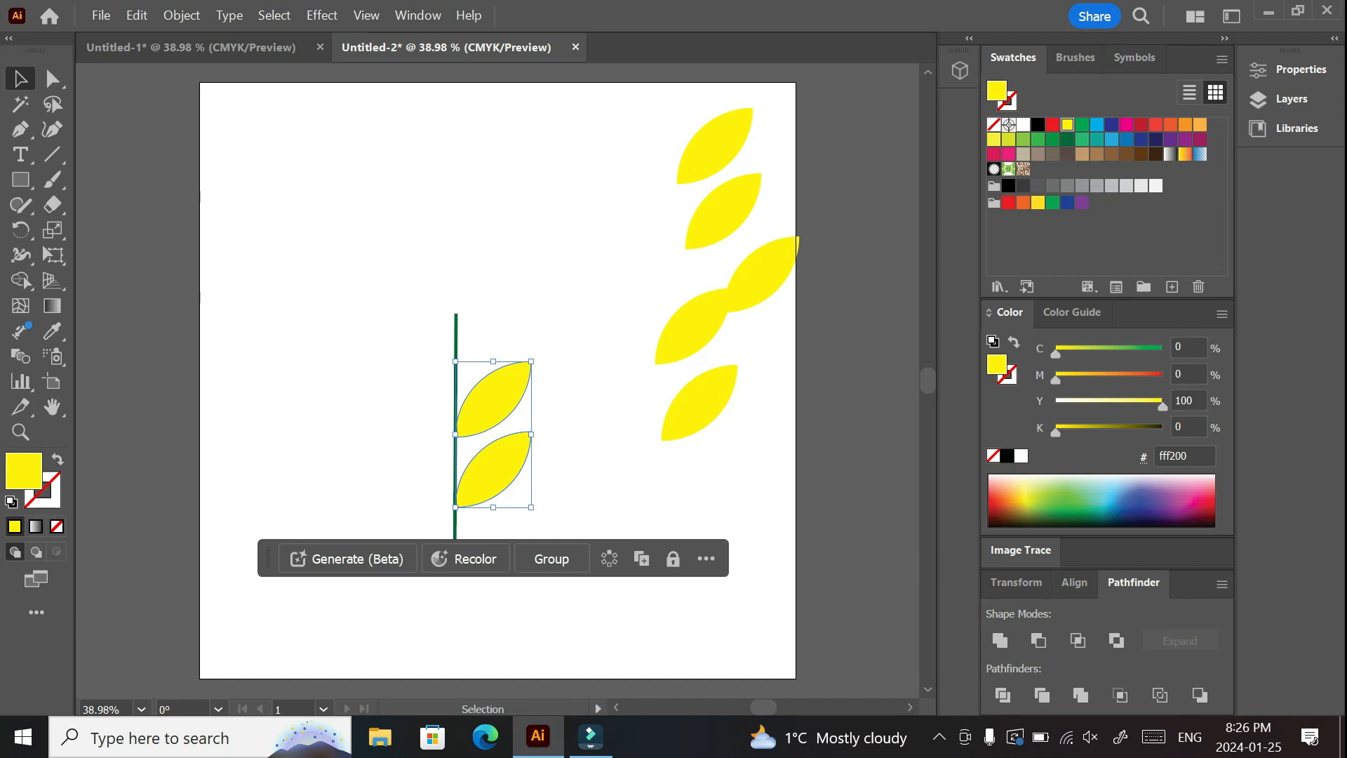
{"action": "left_click", "coordinate": [1074, 581]}
{"action": "left_click", "coordinate": [1037, 569]}
{"action": "left_click", "coordinate": [1037, 569]}
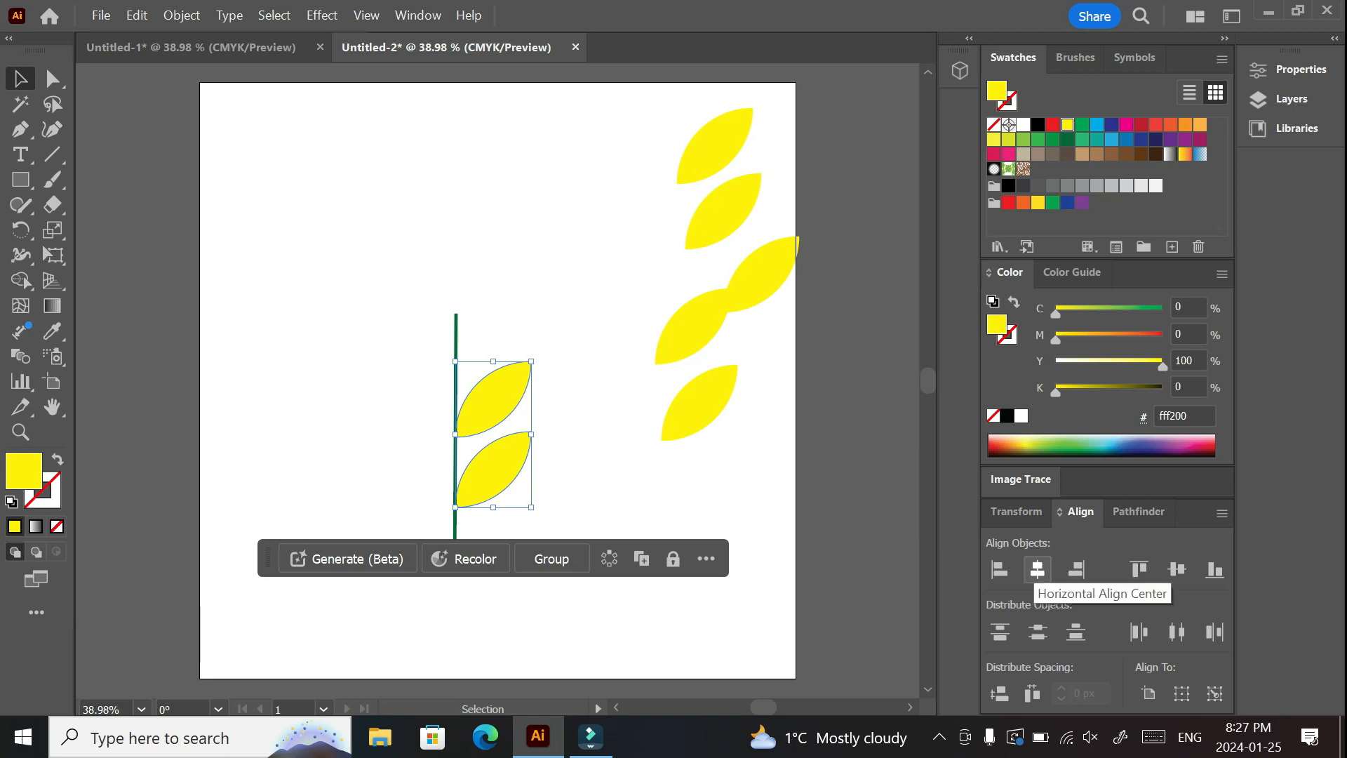
{"action": "left_click", "coordinate": [1038, 569]}
{"action": "left_click", "coordinate": [1037, 569]}
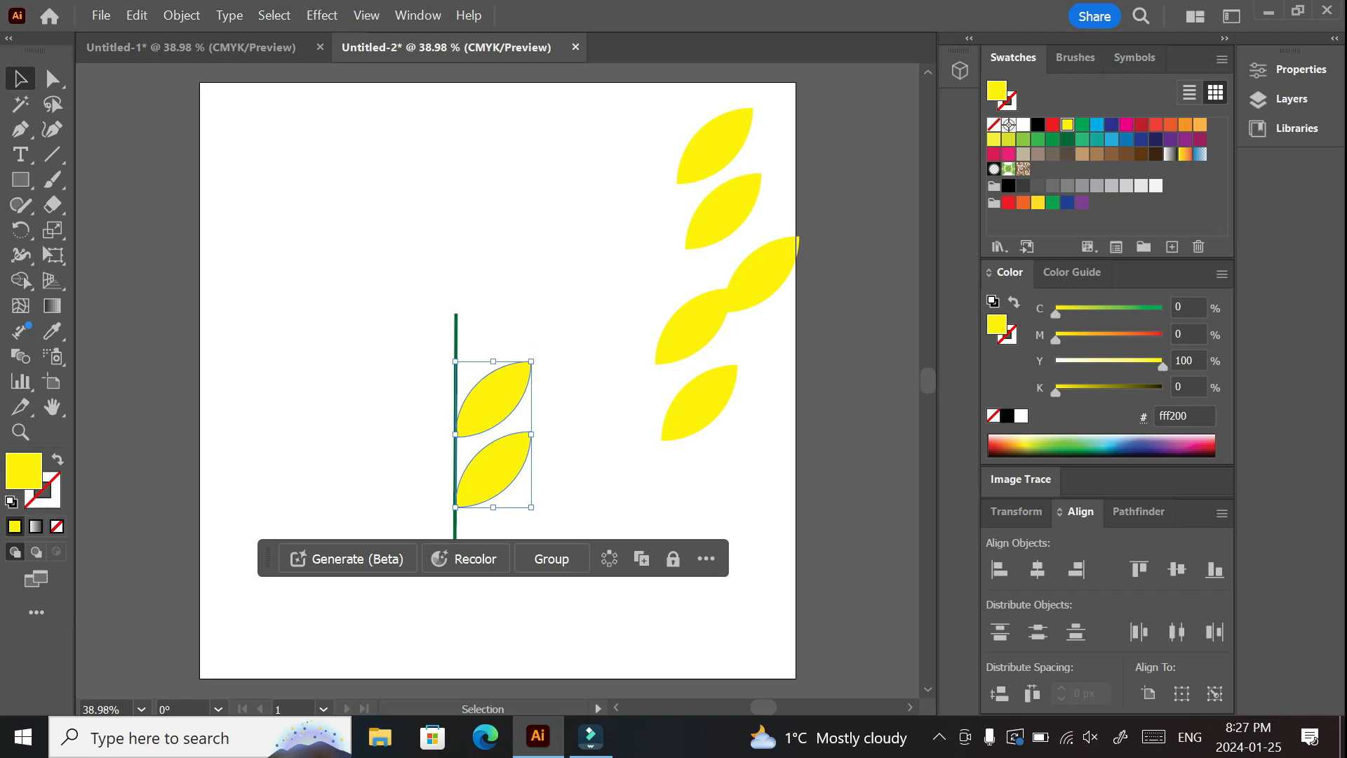
Step: Create a copy of the two leaves reflected across the vertical axis and place it against the stem's left side
{"action": "right_click", "coordinate": [502, 393]}
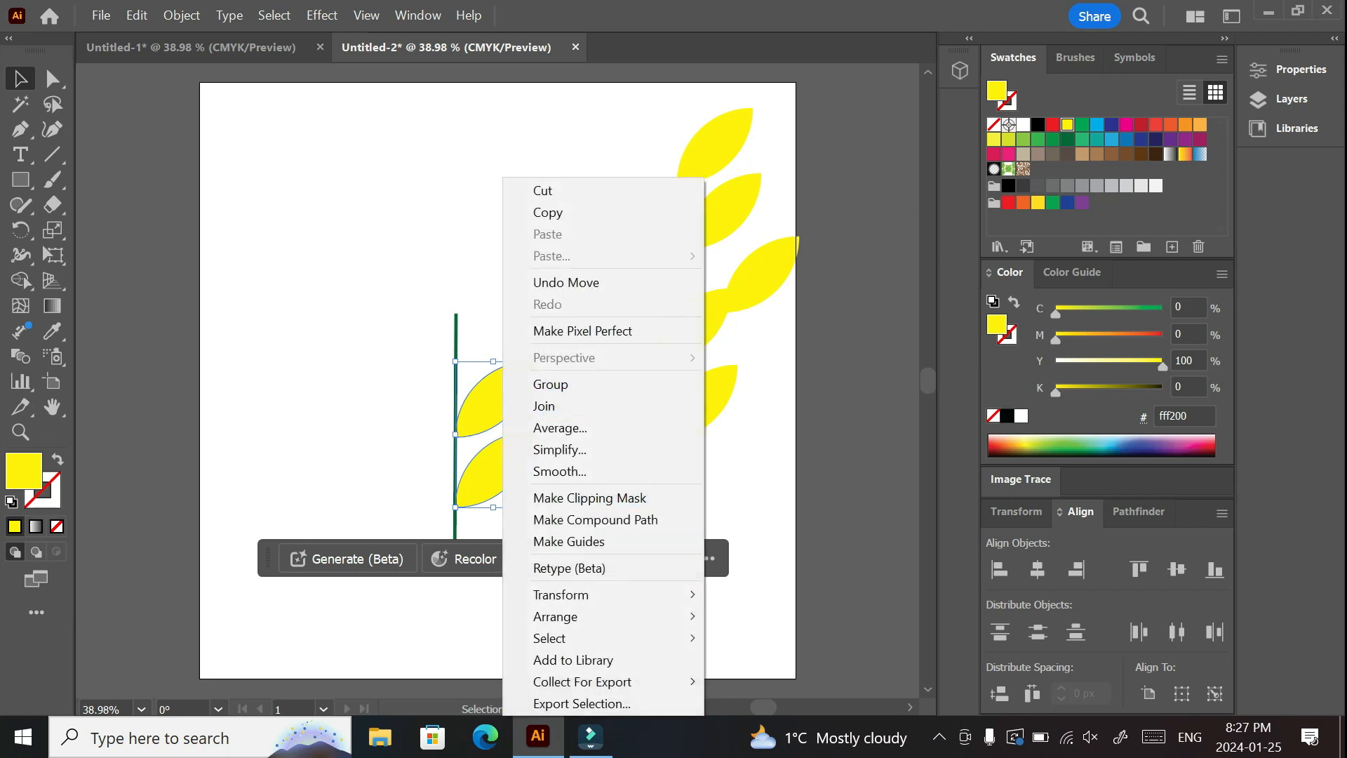
{"action": "mouse_move", "coordinate": [561, 595]}
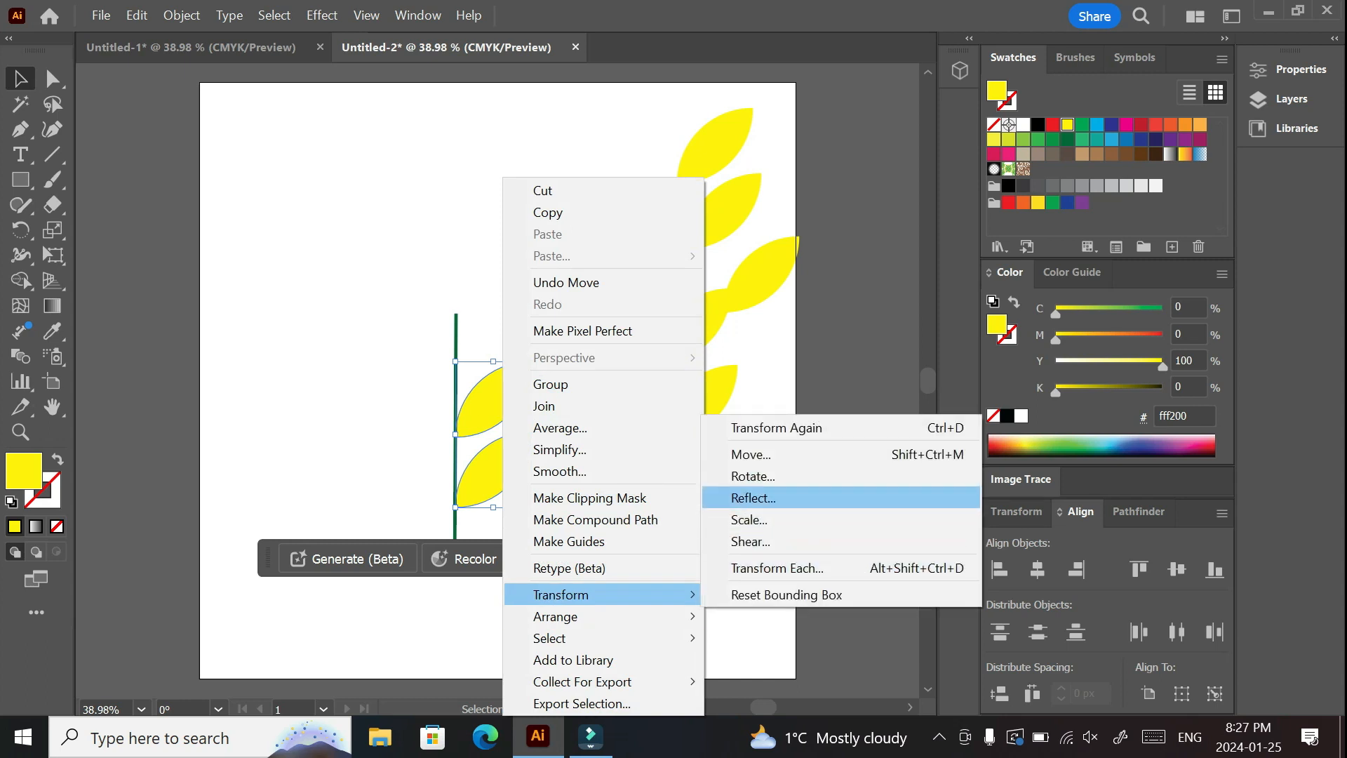
{"action": "left_click", "coordinate": [752, 497]}
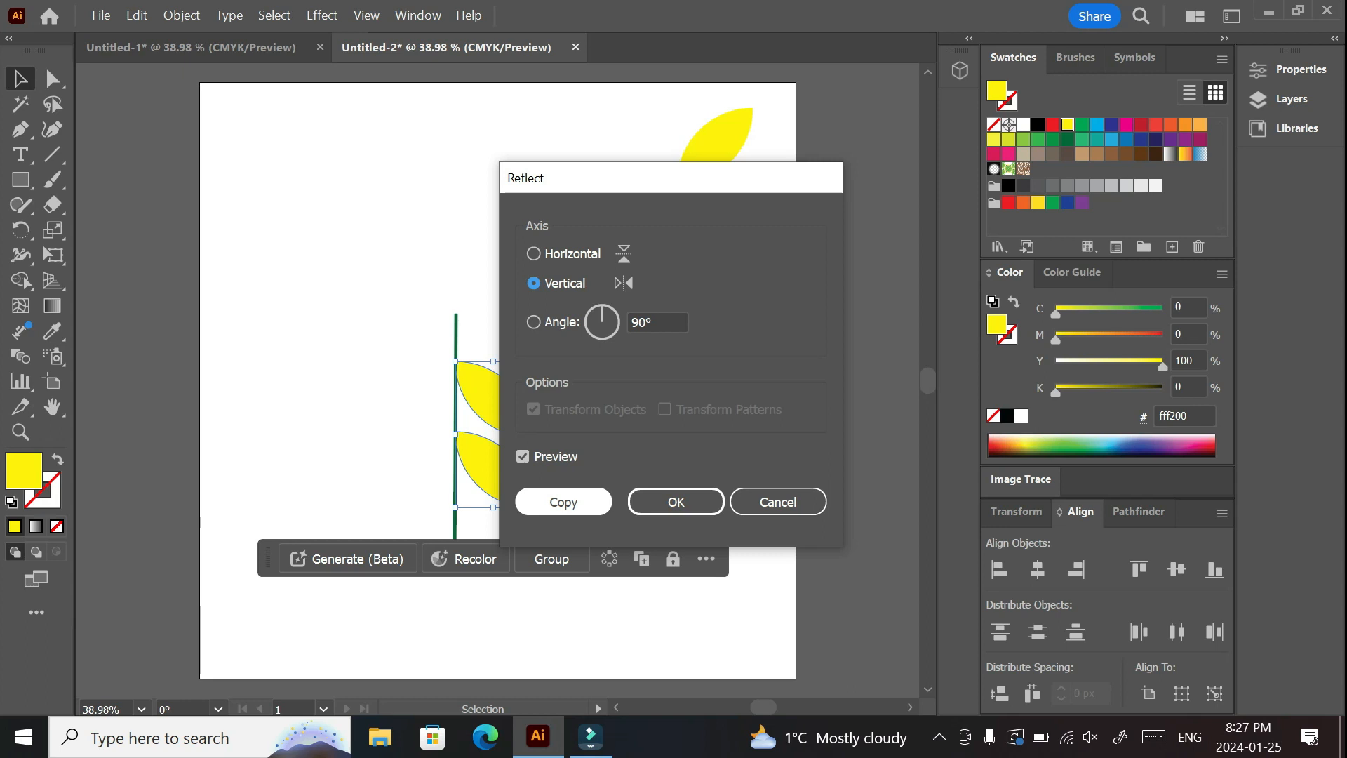
{"action": "left_click", "coordinate": [563, 502]}
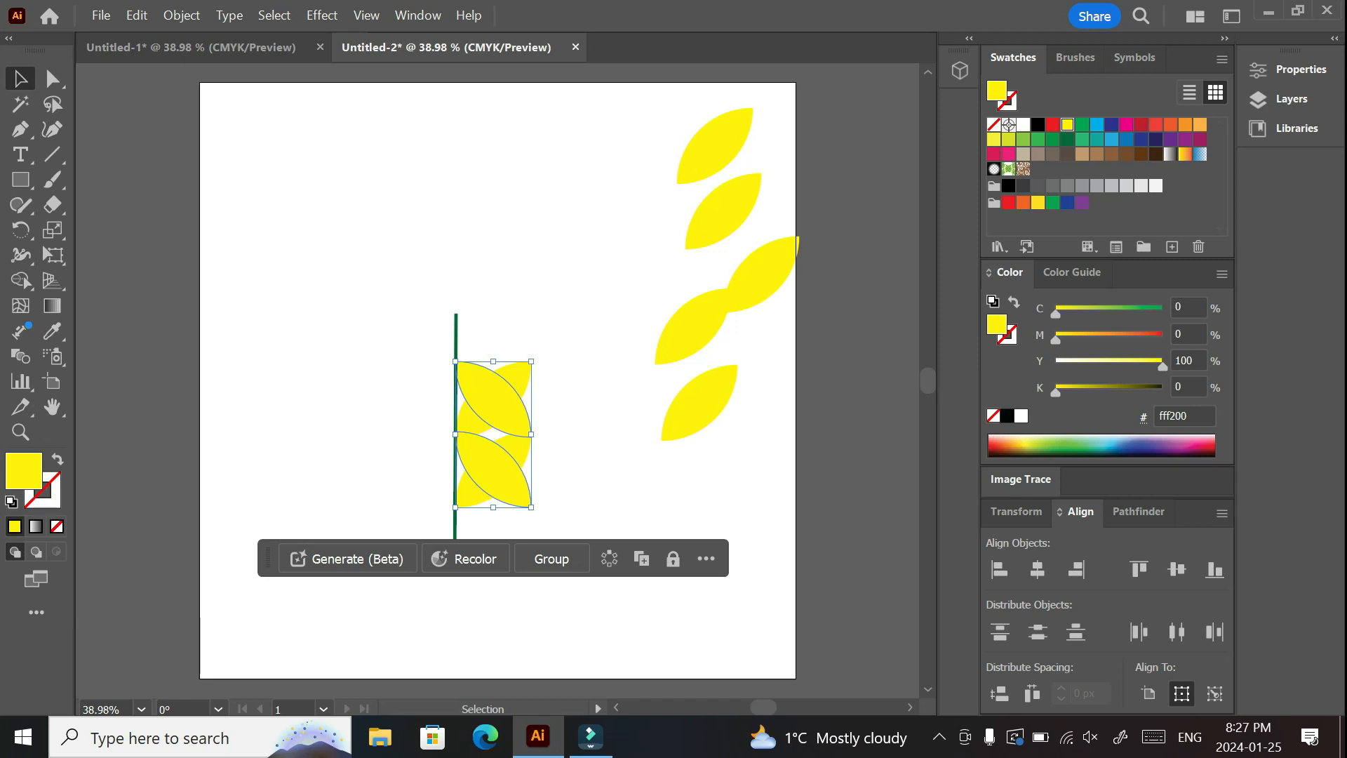
{"action": "mouse_move", "coordinate": [509, 469]}
{"action": "left_mouse_down"}
{"action": "mouse_move", "coordinate": [449, 459]}
{"action": "mouse_move", "coordinate": [437, 472]}
{"action": "left_mouse_up"}
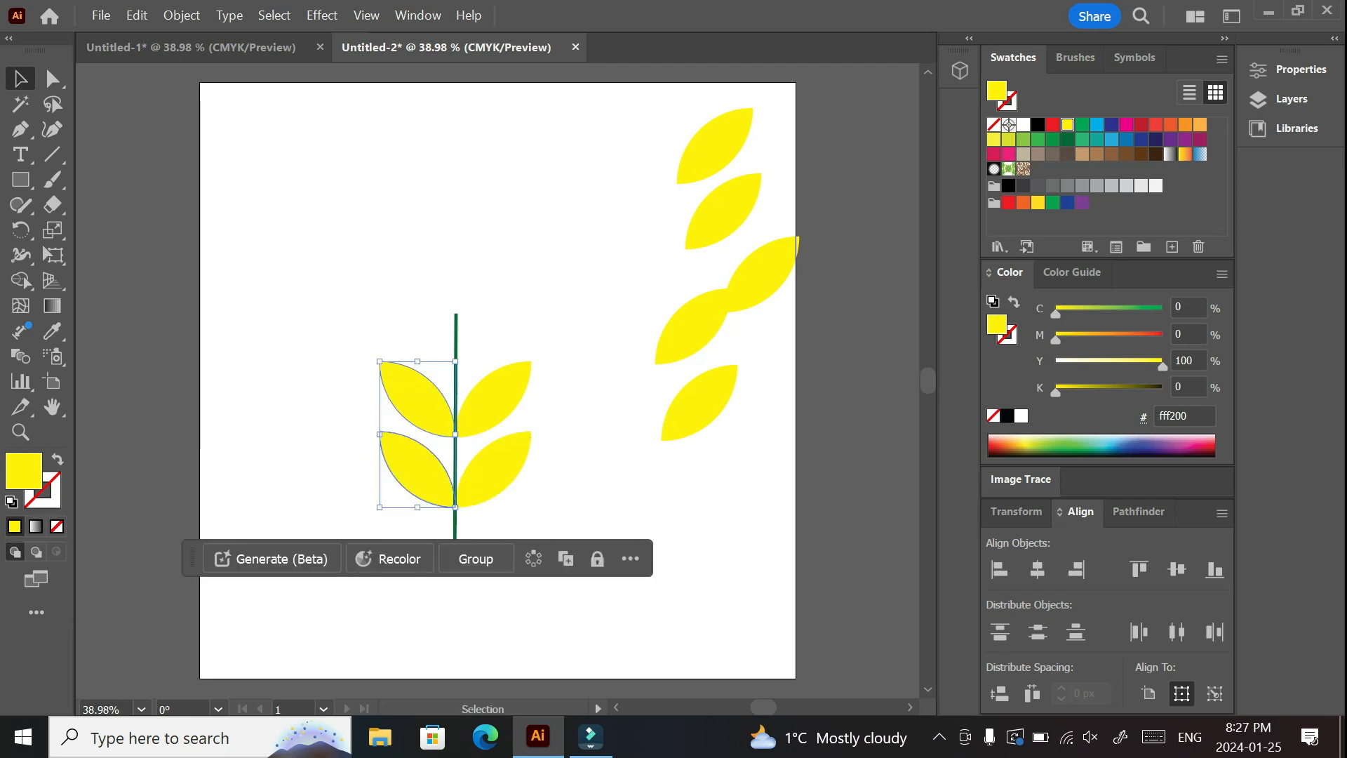
Step: Move a spare leaf onto the stem's upper end so its lower tip touches the line and it leans right
{"action": "left_click", "coordinate": [588, 460]}
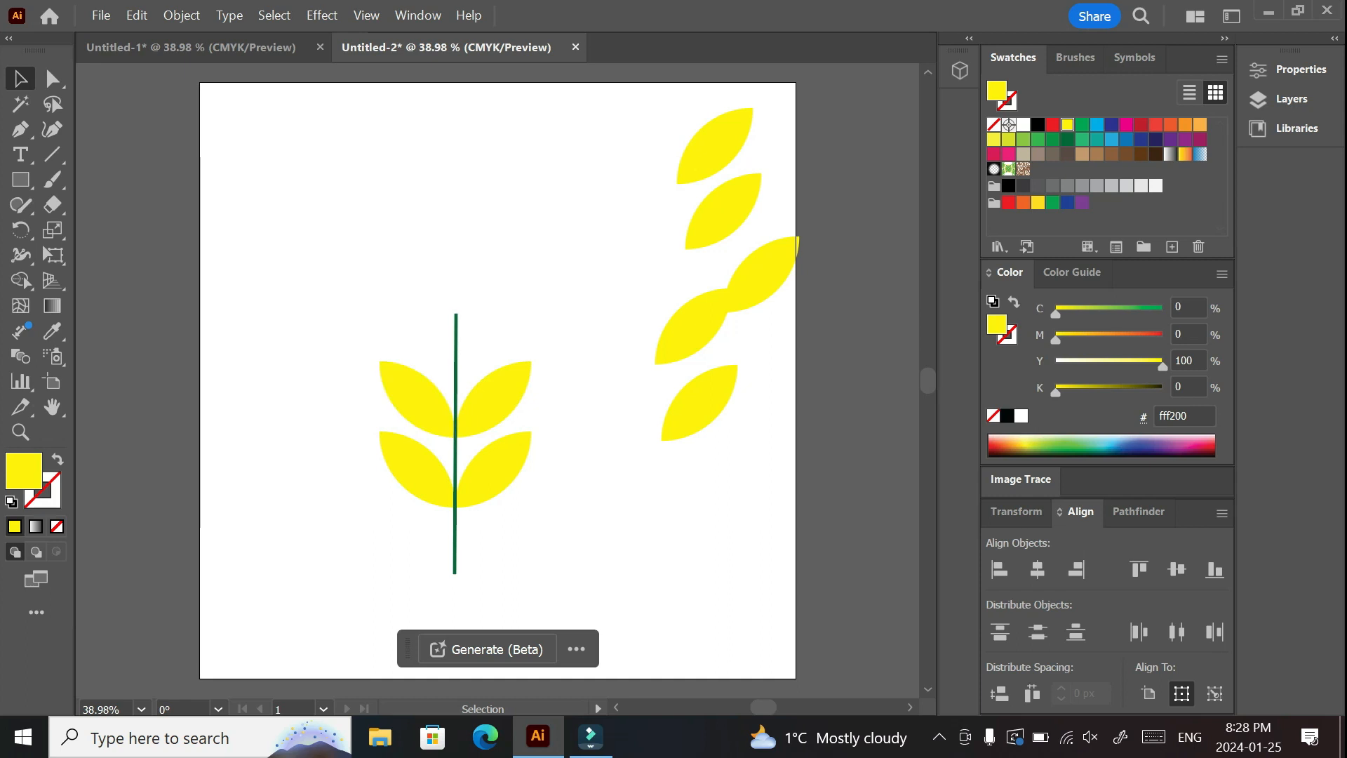
{"action": "left_click_drag", "start_coordinate": [700, 403], "coordinate": [493, 278]}
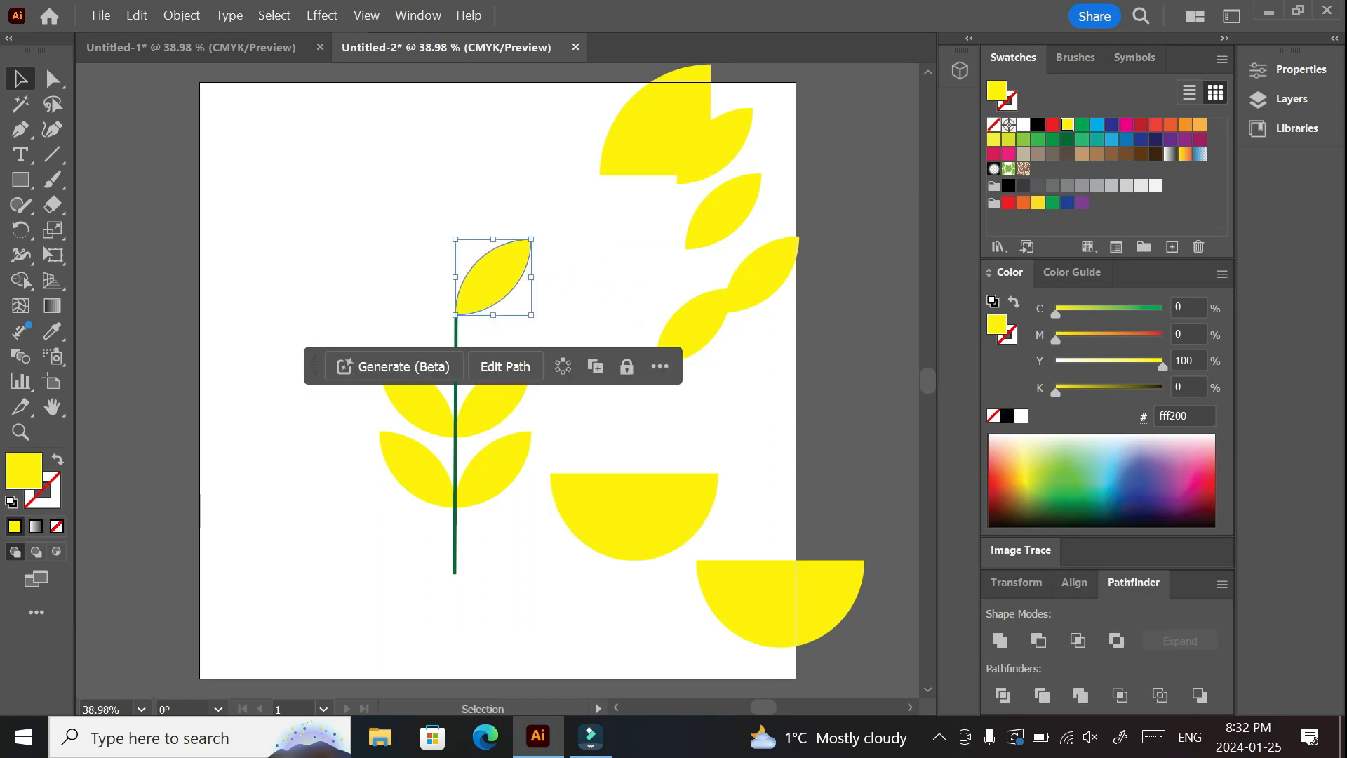
{"action": "left_click", "coordinate": [600, 282]}
Step: Rotate another spare leaf by 30° and place it on the stem's upper end, overlapping the right-leaning petal
{"action": "left_click_drag", "start_coordinate": [726, 214], "coordinate": [623, 249]}
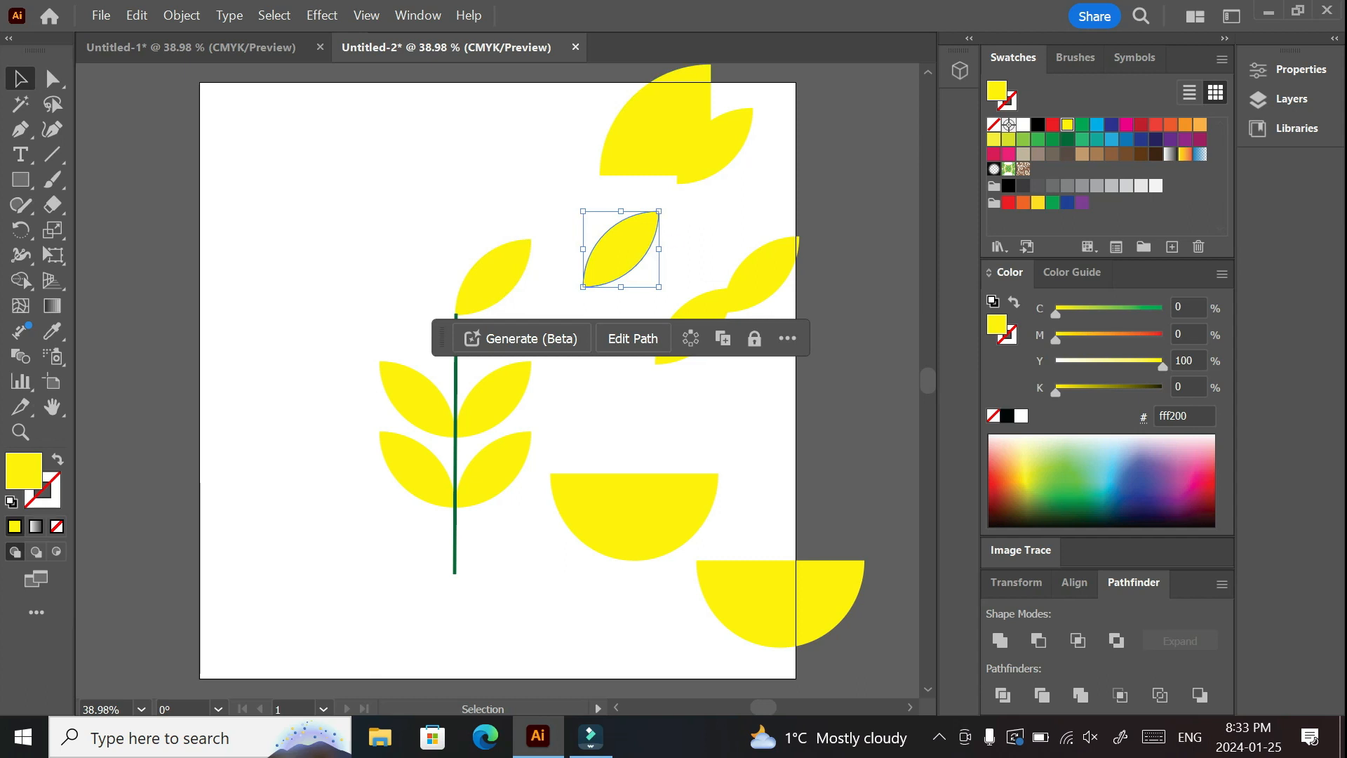
{"action": "right_click", "coordinate": [627, 258]}
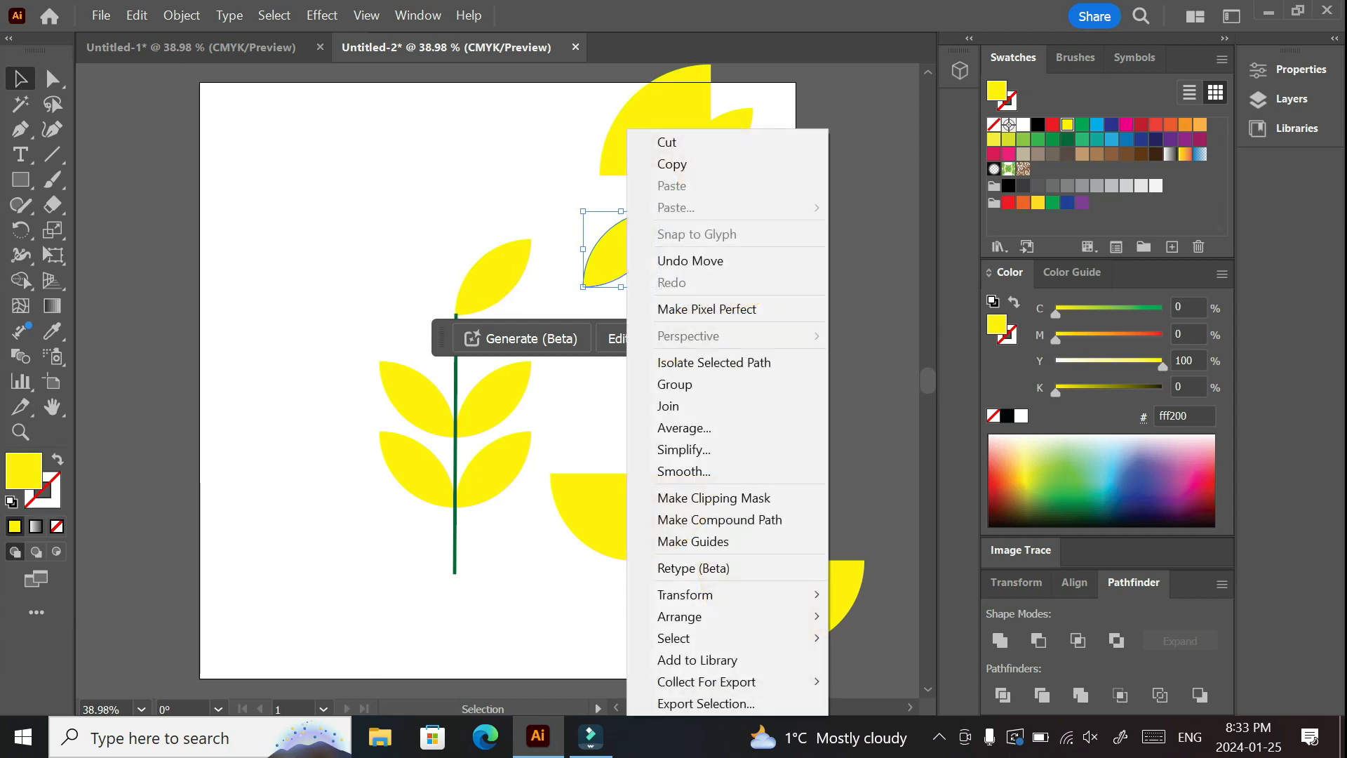
{"action": "mouse_move", "coordinate": [701, 594]}
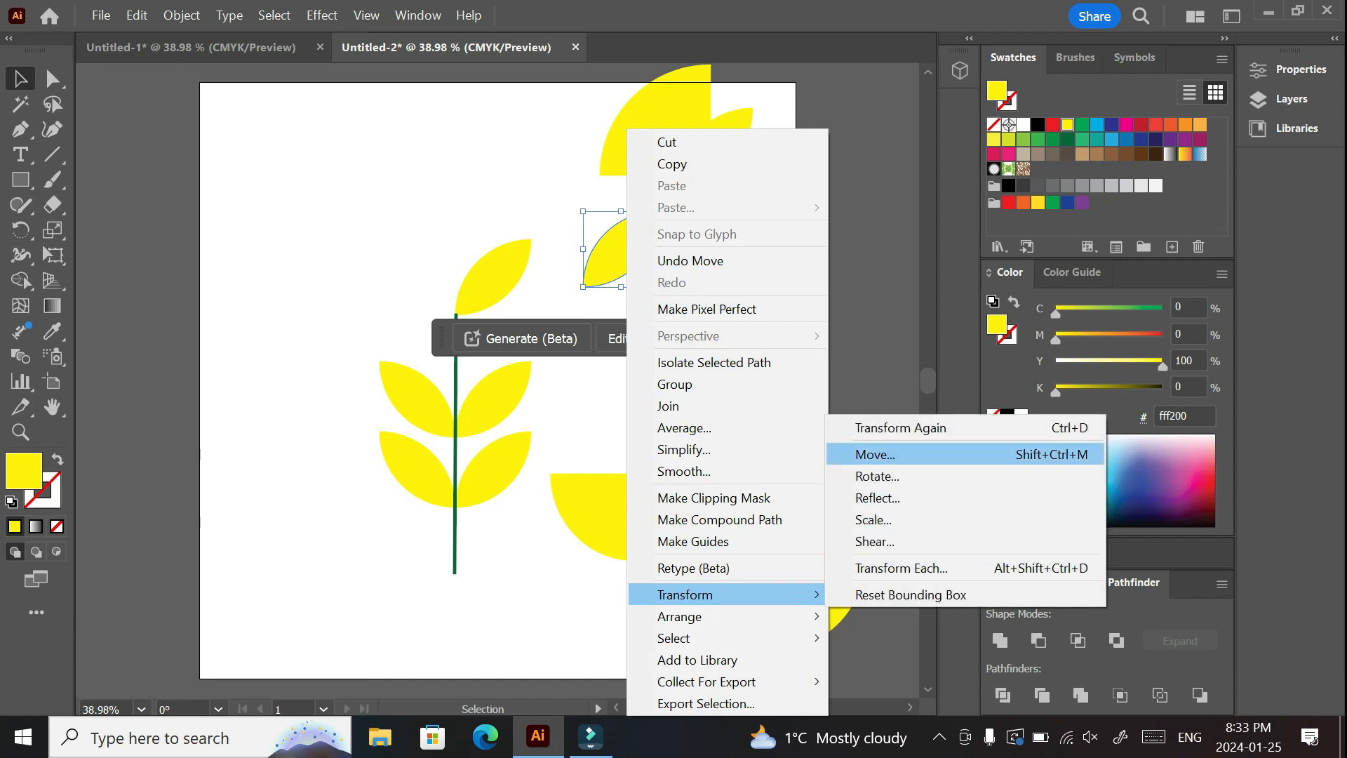
{"action": "left_click", "coordinate": [877, 476]}
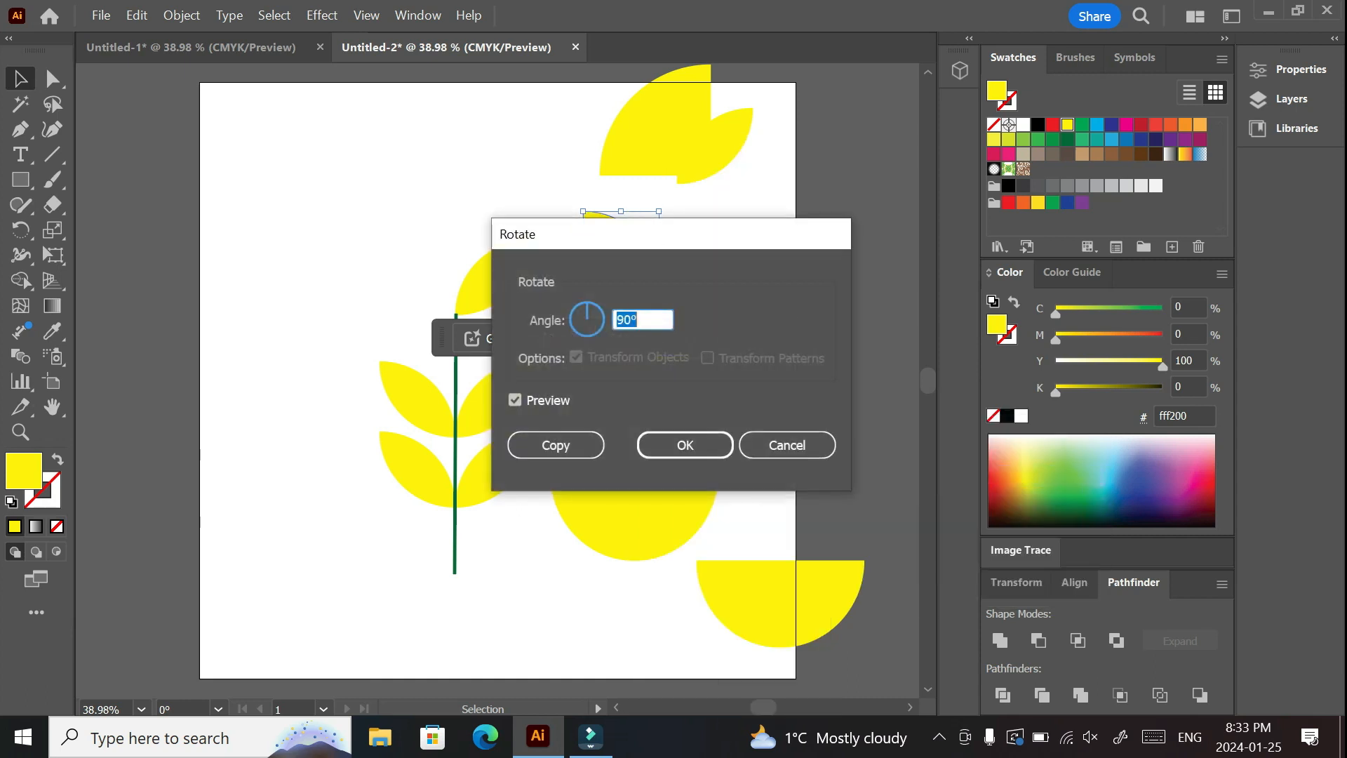
{"action": "type", "text": "30"}
{"action": "key", "text": "Return"}
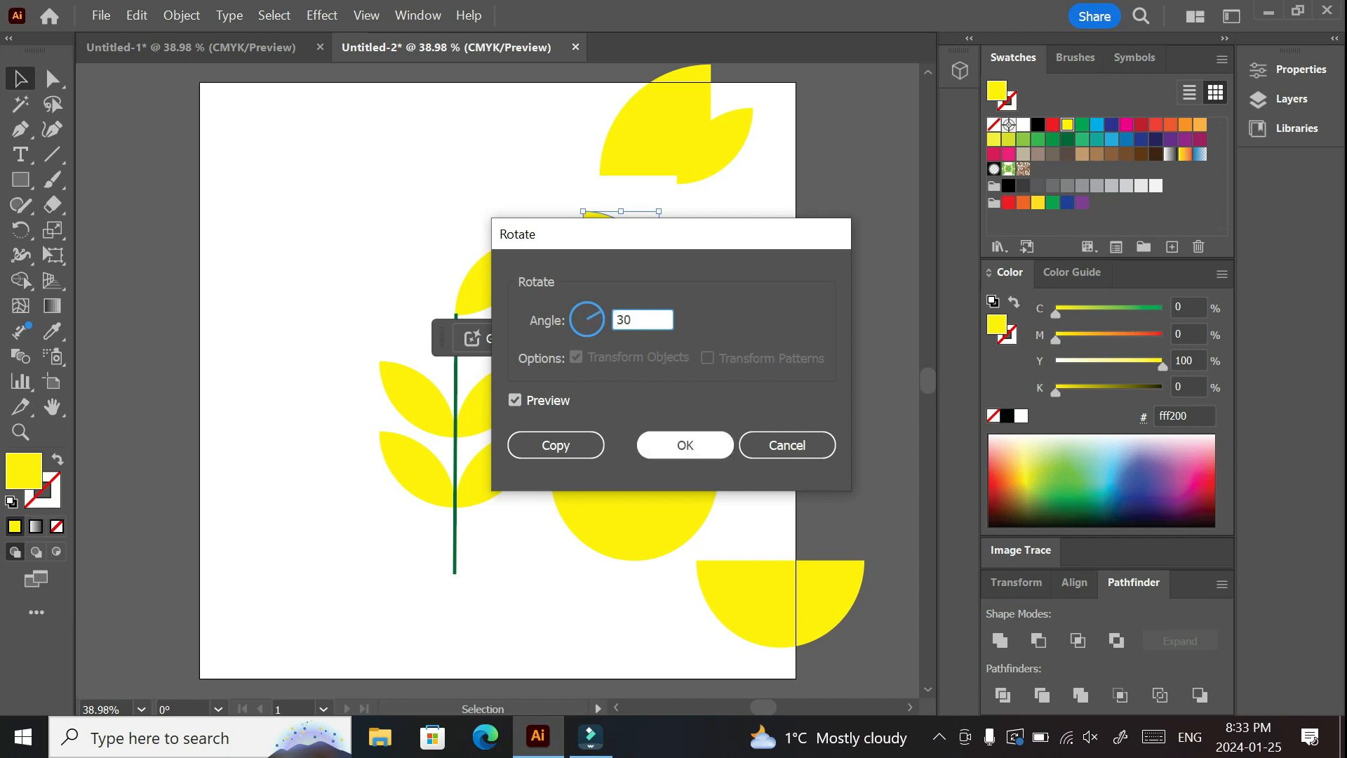
{"action": "key", "text": "Return"}
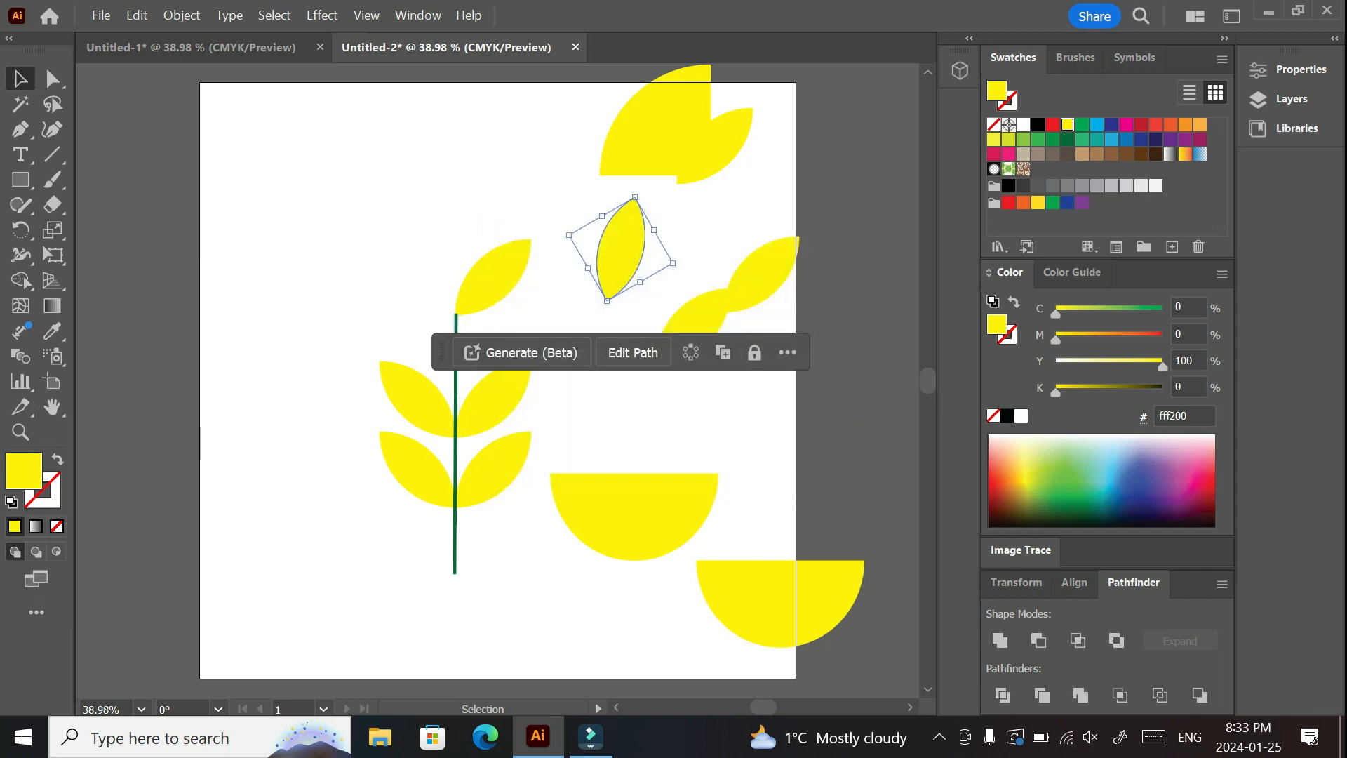
{"action": "left_click_drag", "start_coordinate": [632, 258], "coordinate": [492, 276]}
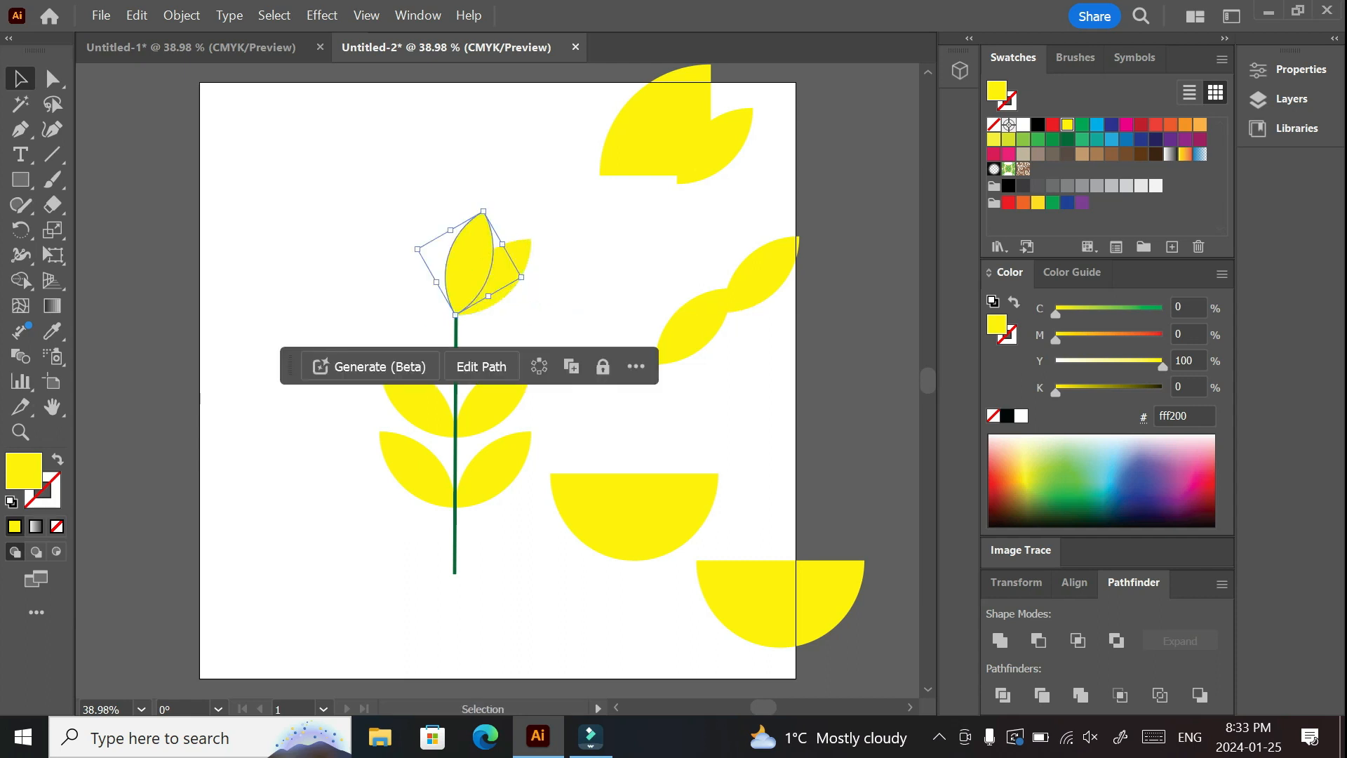
{"action": "key", "text": "ctrl+shift+a"}
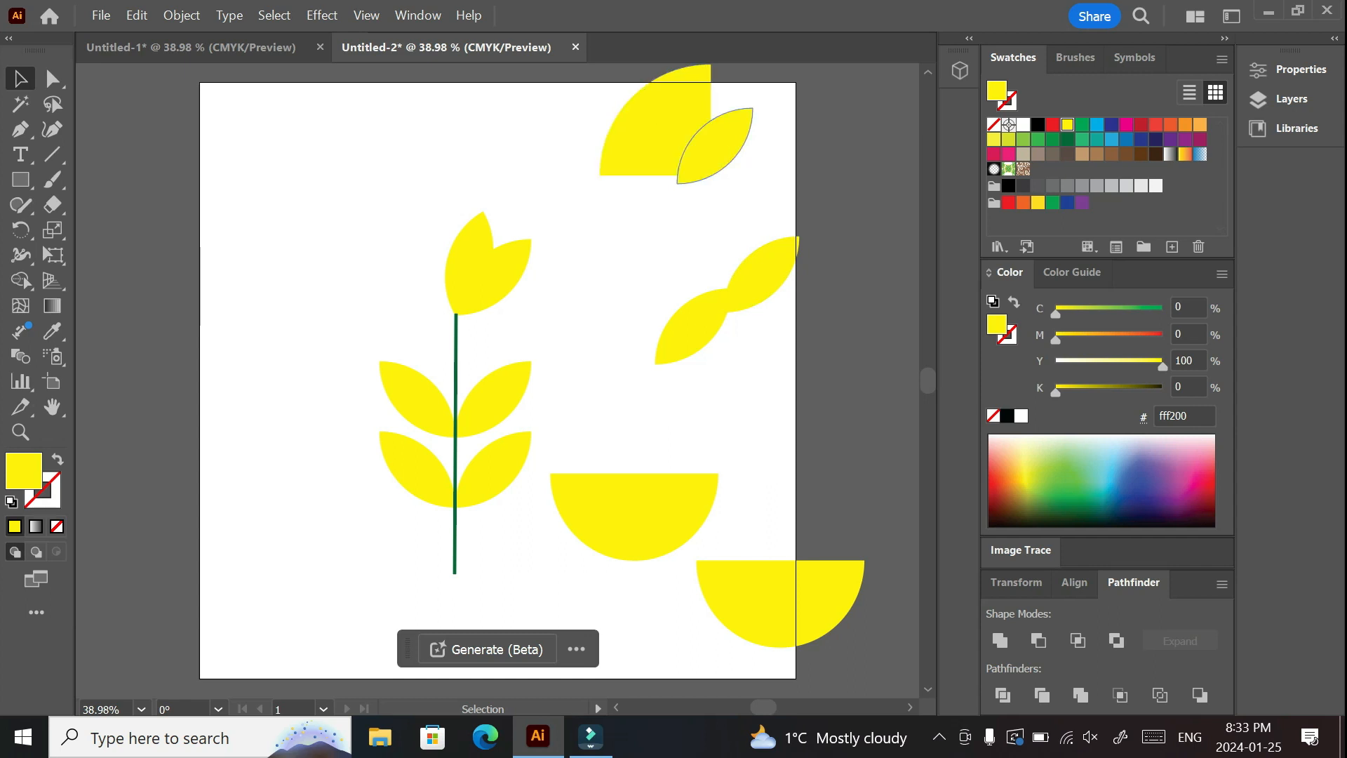
Step: Rotate a spare leaf by 300° and place it on the stem's upper end as the lowest petal, pointing right and slightly down
{"action": "left_click_drag", "start_coordinate": [761, 275], "coordinate": [606, 270]}
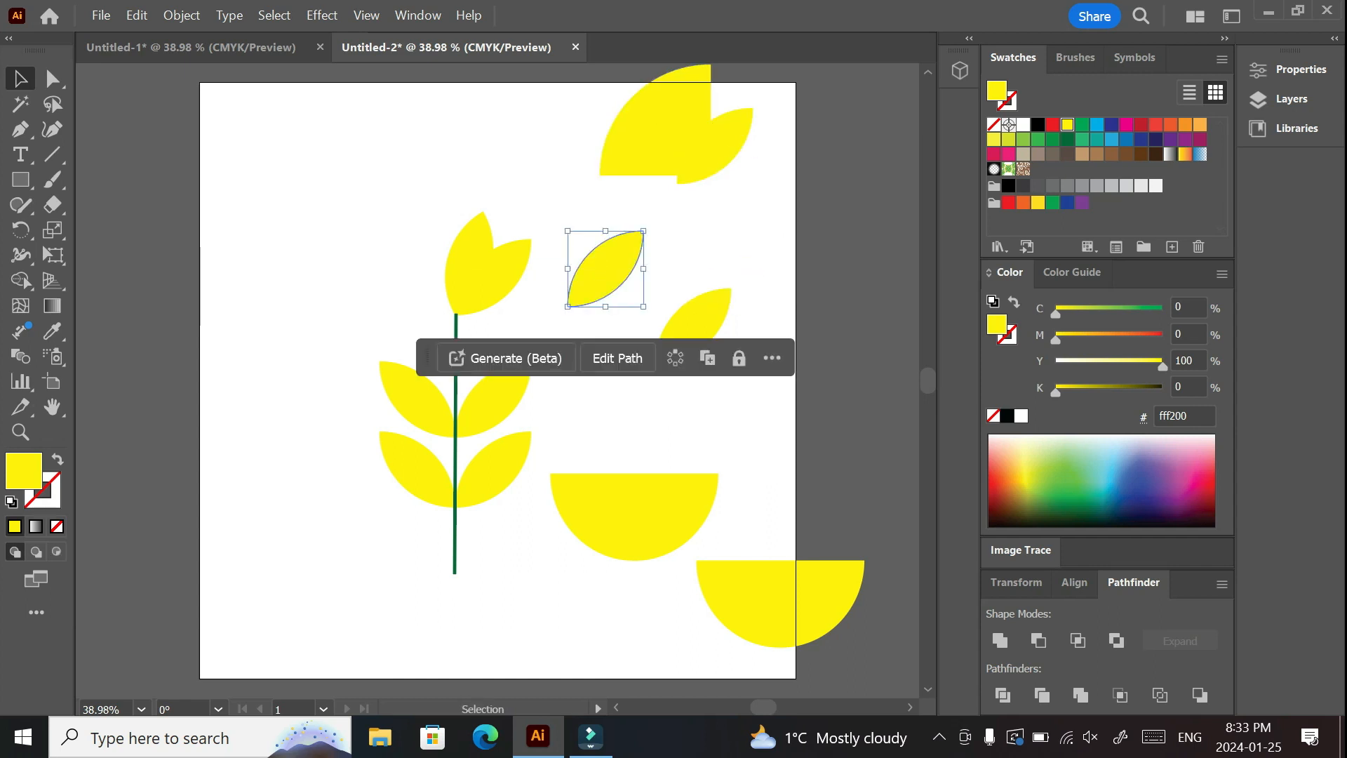
{"action": "right_click", "coordinate": [616, 270]}
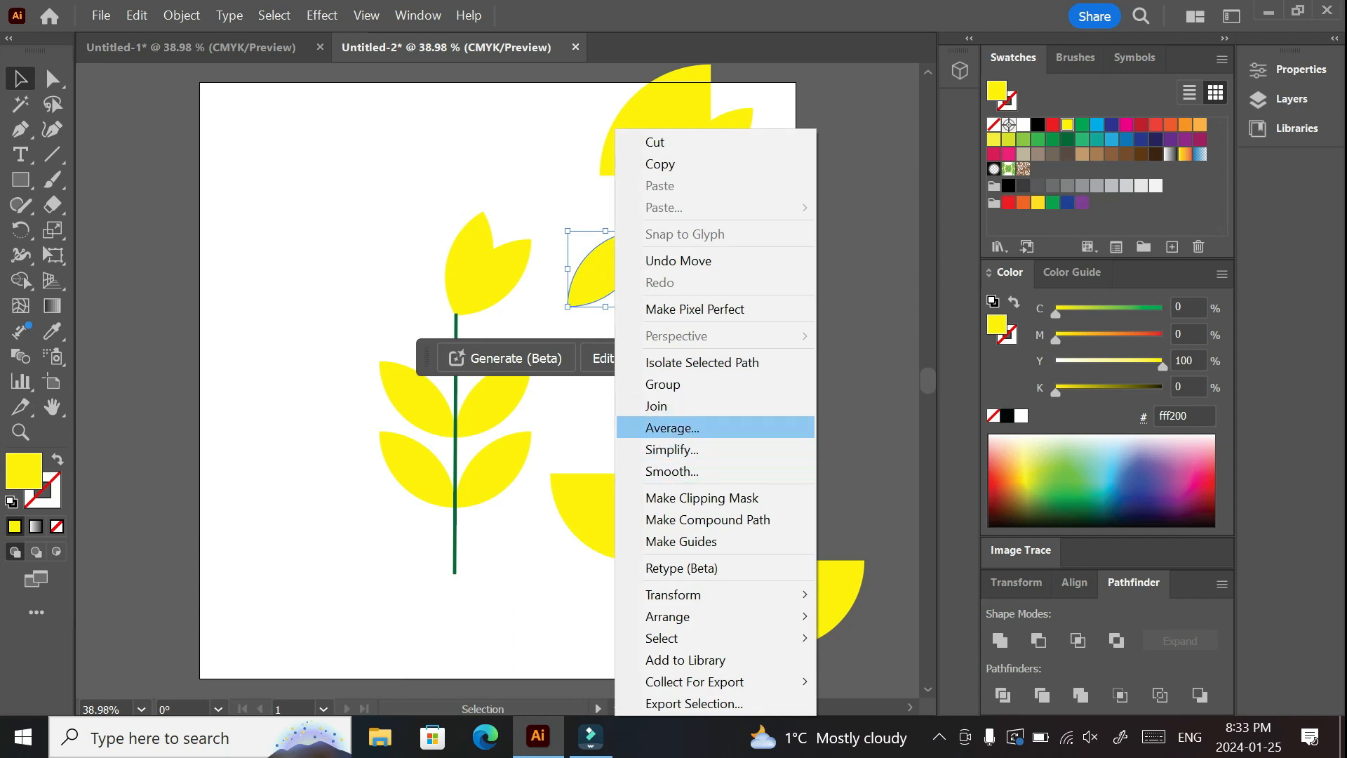
{"action": "mouse_move", "coordinate": [701, 594]}
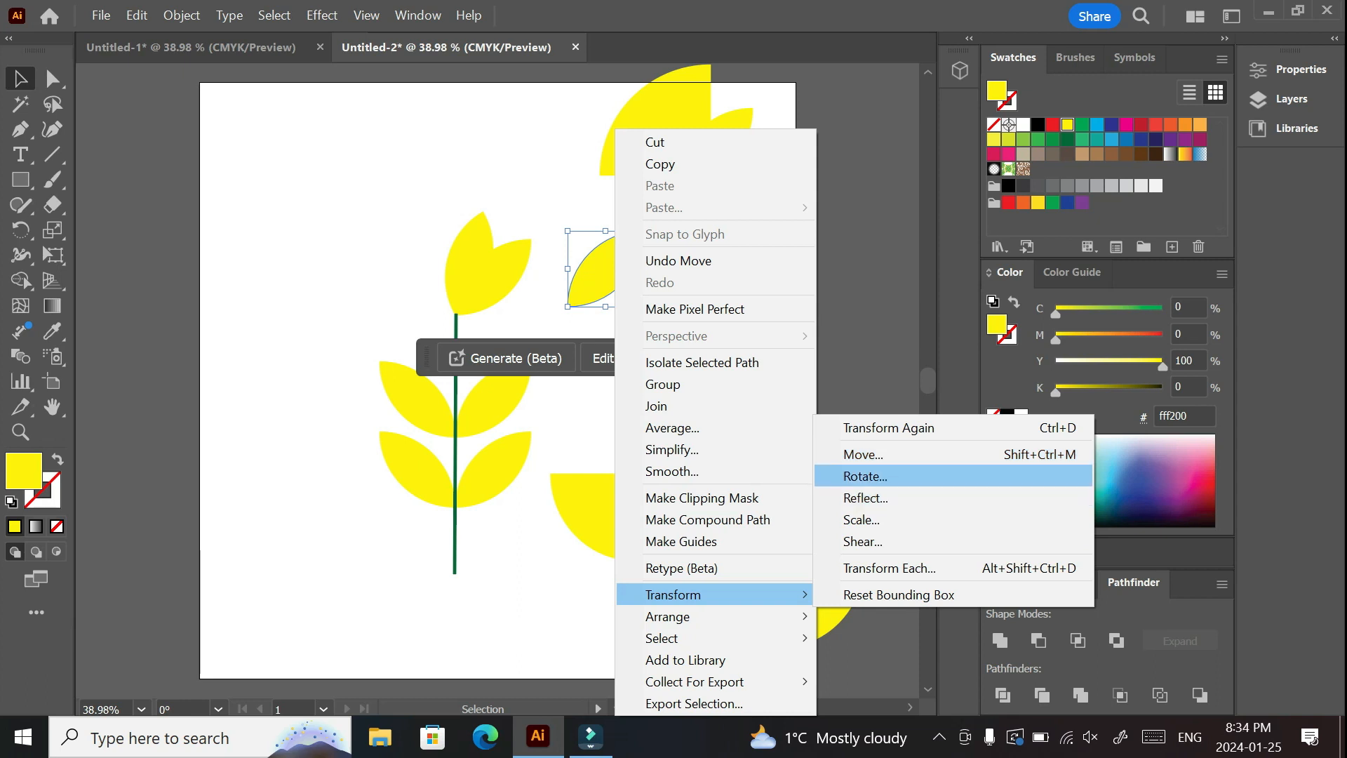
{"action": "left_click", "coordinate": [865, 475]}
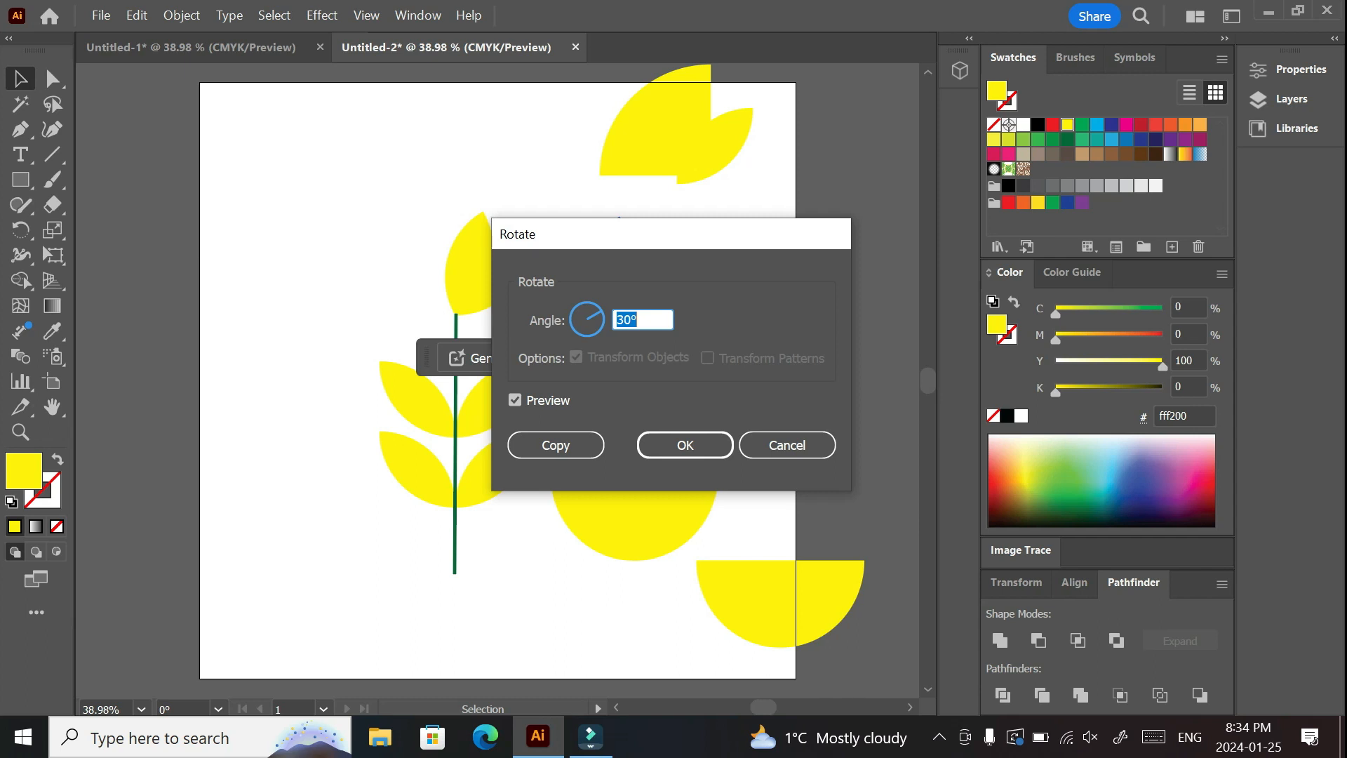
{"action": "type", "text": "300"}
{"action": "key", "text": "Return"}
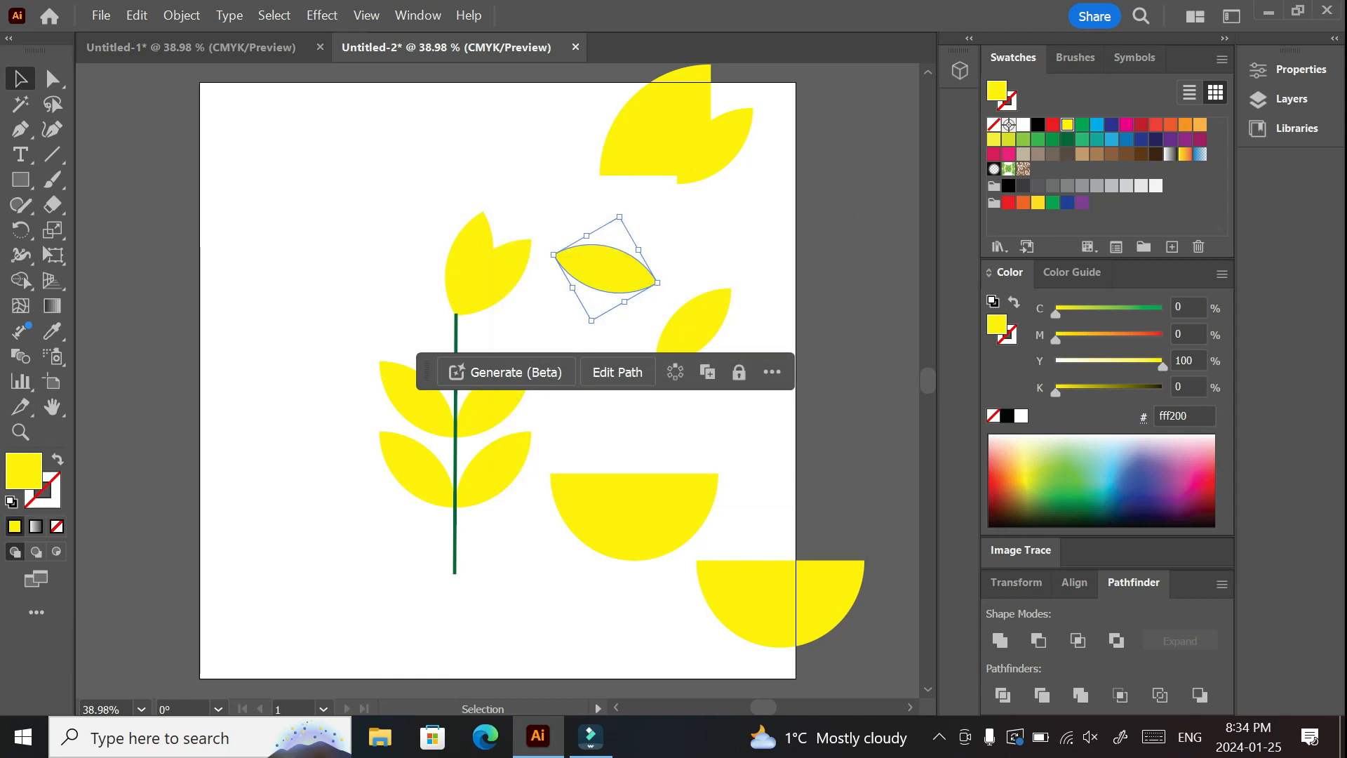
{"action": "left_click_drag", "start_coordinate": [633, 261], "coordinate": [539, 324]}
{"action": "left_click", "coordinate": [603, 393]}
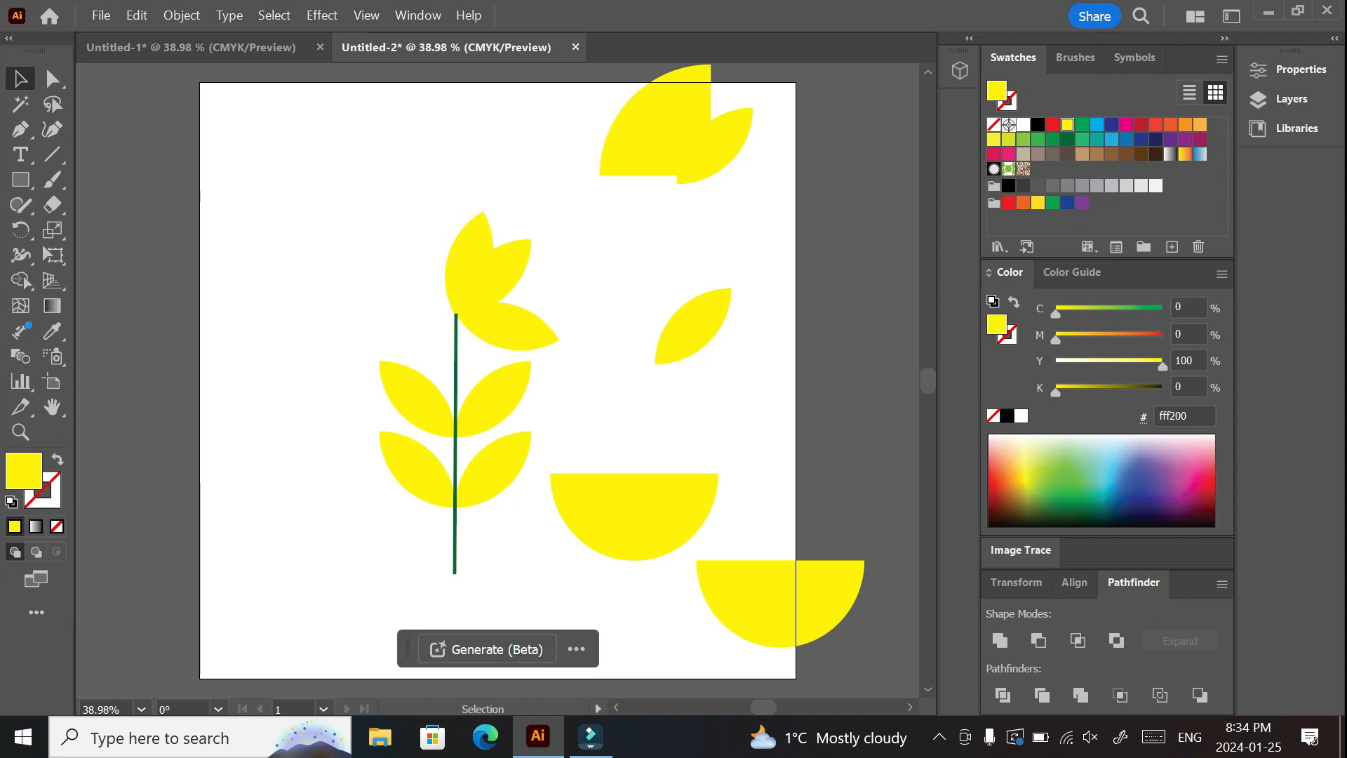
Step: Rotate another spare leaf by 330° and place it on the stem's upper end between the right-leaning petal and the lowest petal
{"action": "left_click_drag", "start_coordinate": [687, 325], "coordinate": [650, 271]}
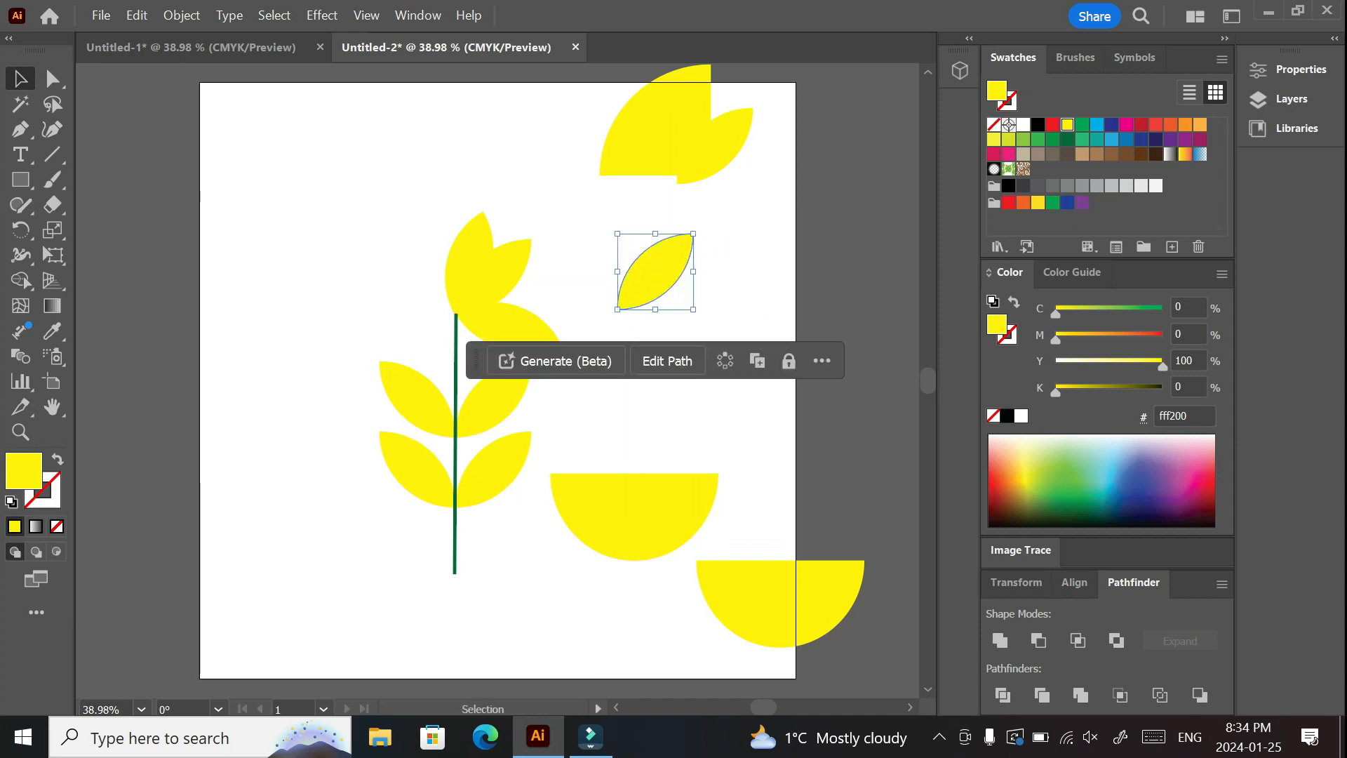
{"action": "type", "text": "330"}
{"action": "key", "text": "Return"}
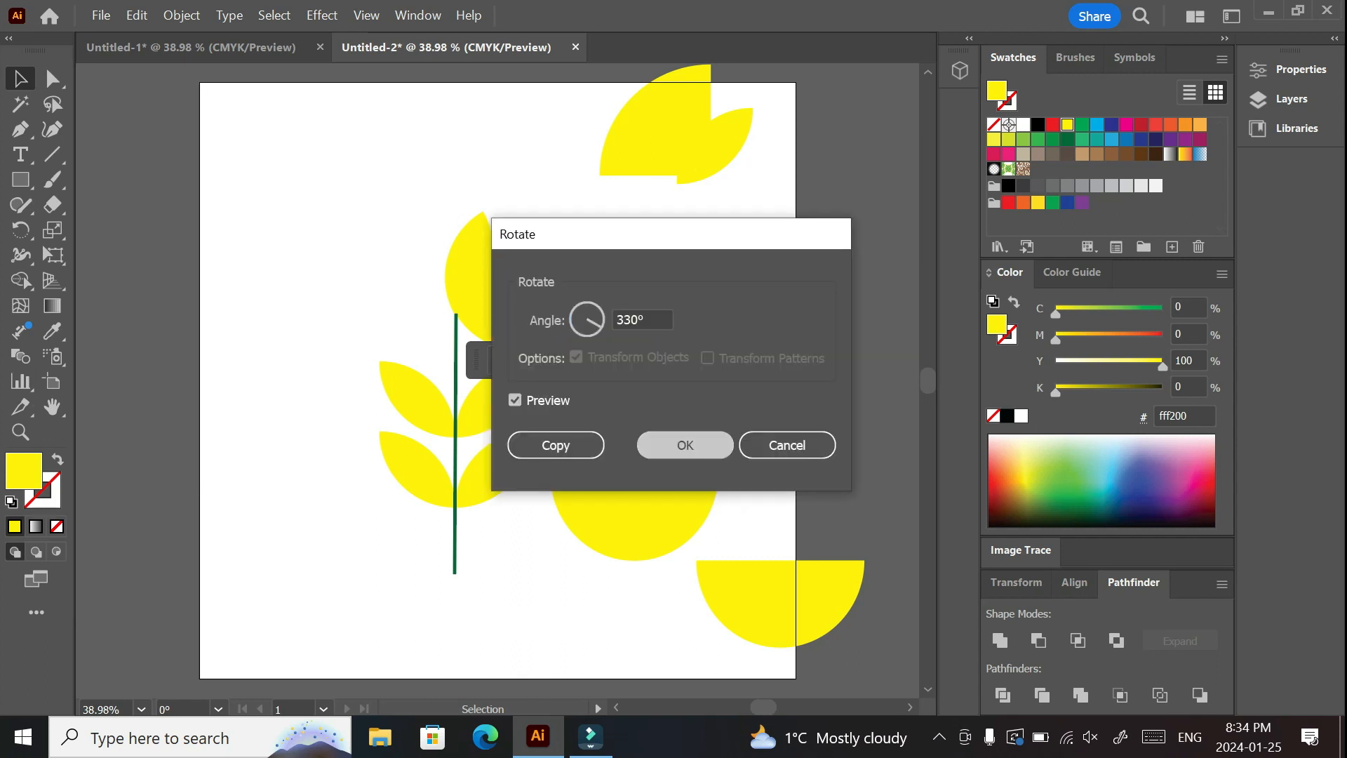
{"action": "left_click_drag", "start_coordinate": [674, 282], "coordinate": [537, 309]}
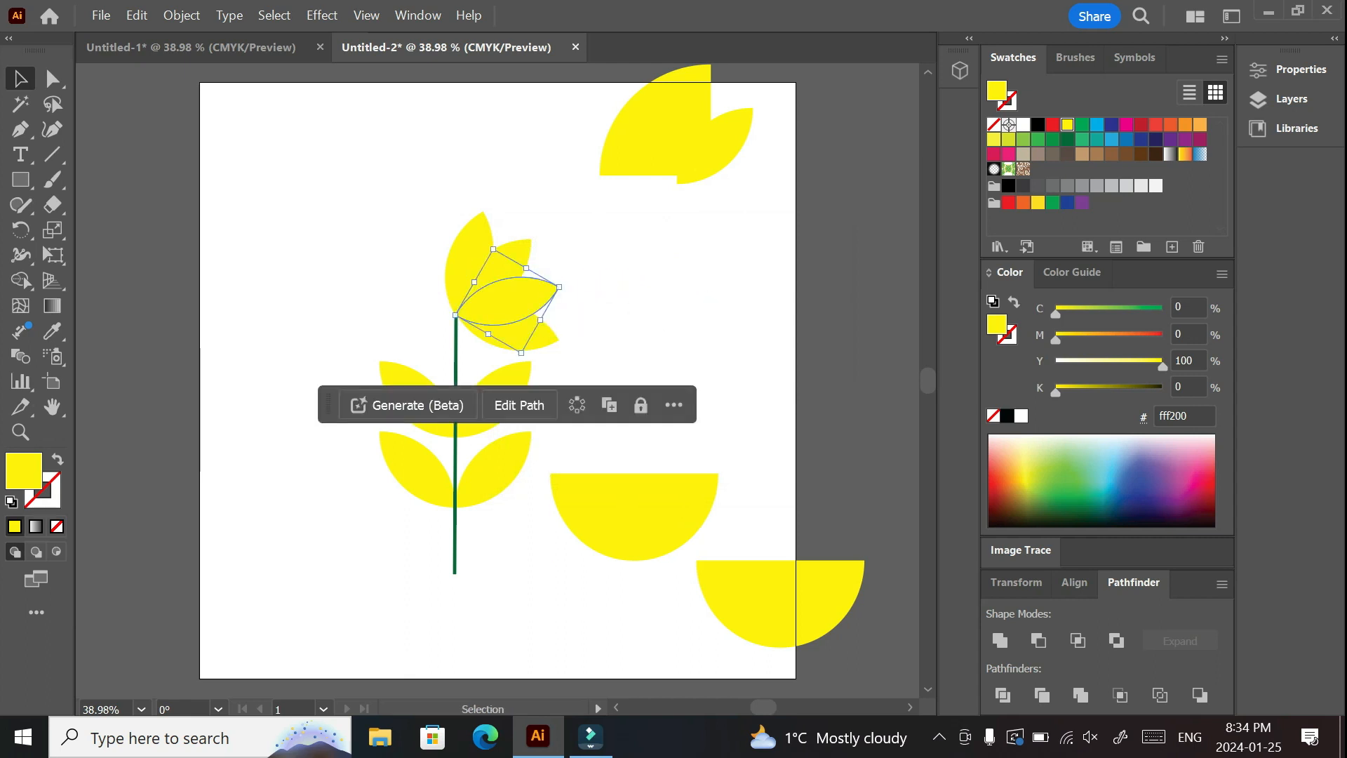
{"action": "key", "text": "ctrl+shift+a"}
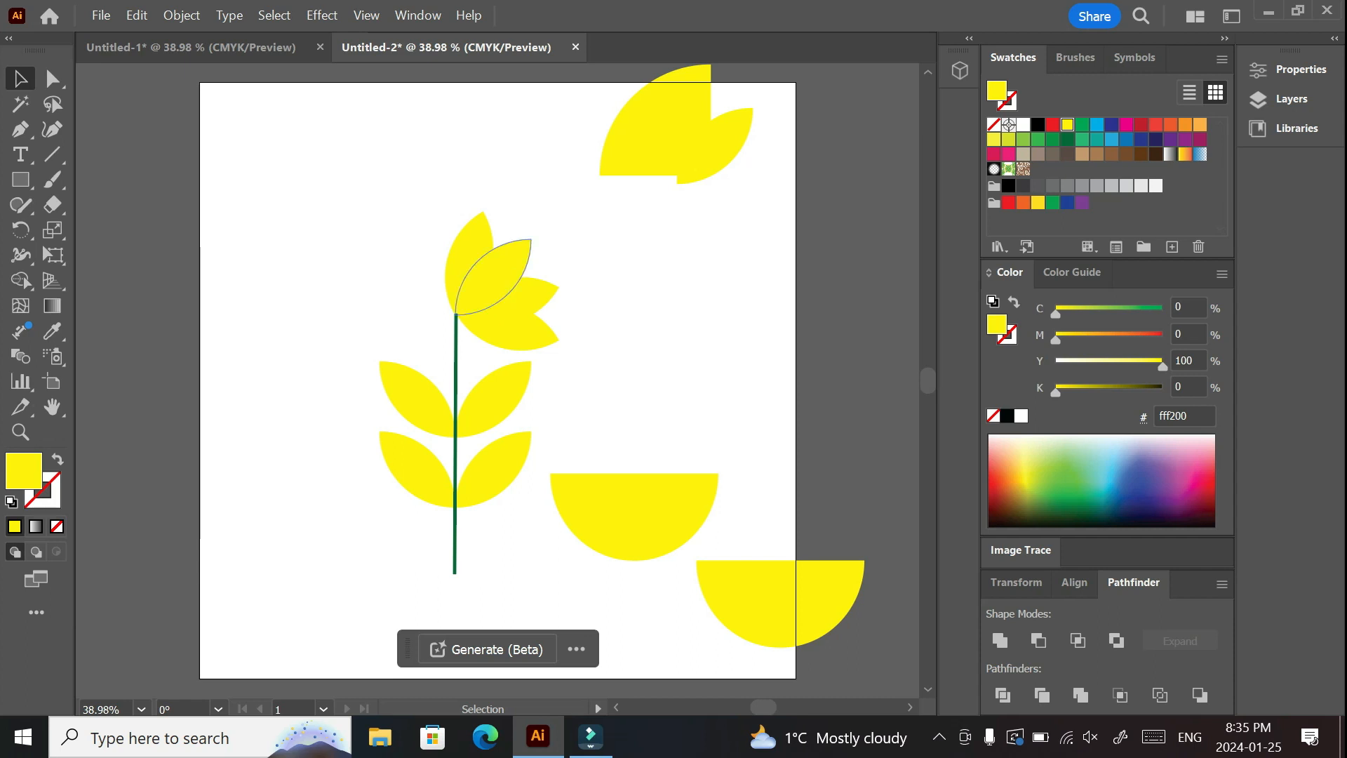
Step: Fill the petals, clockwise from the upright one, with red (ed1c24), magenta (ec008c), orange-red (ef4136) and green (39b54a)
{"action": "left_click", "coordinate": [493, 278]}
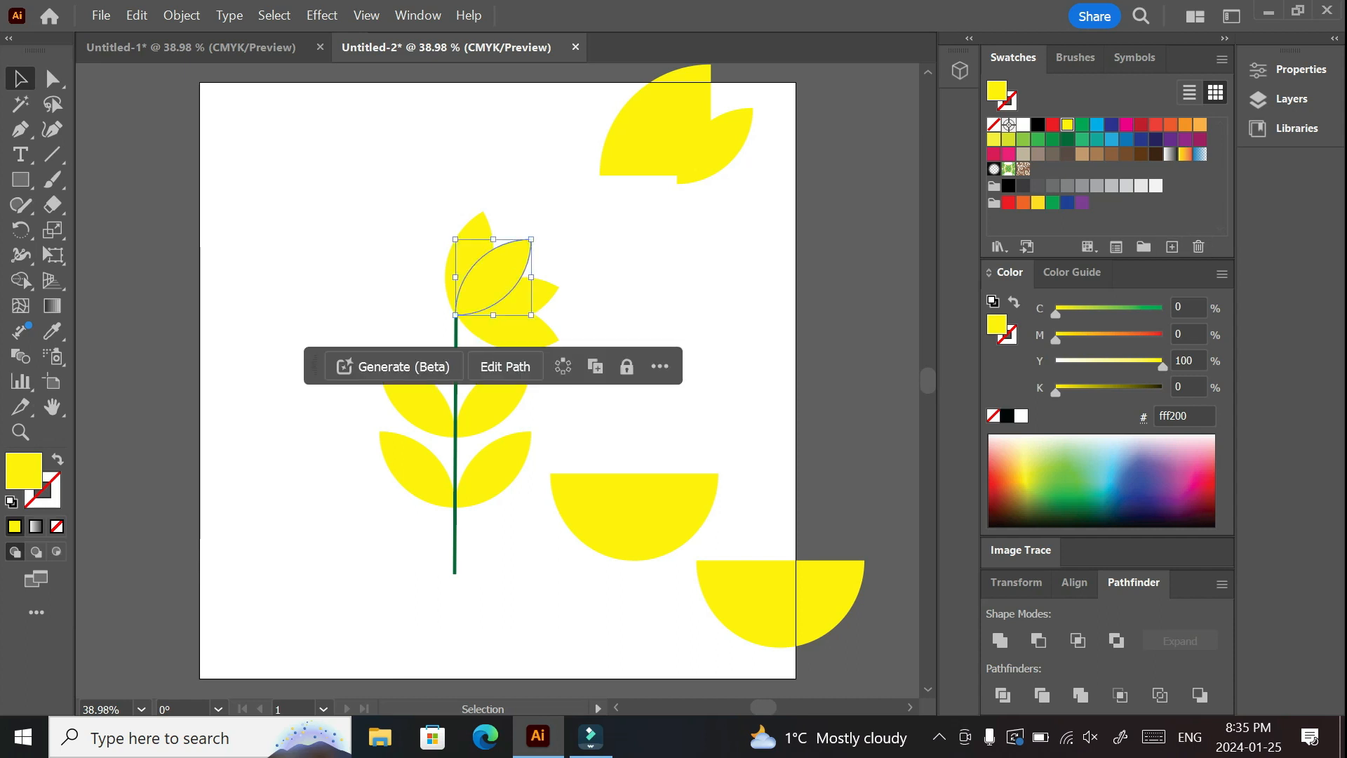
{"action": "left_click", "coordinate": [1125, 125]}
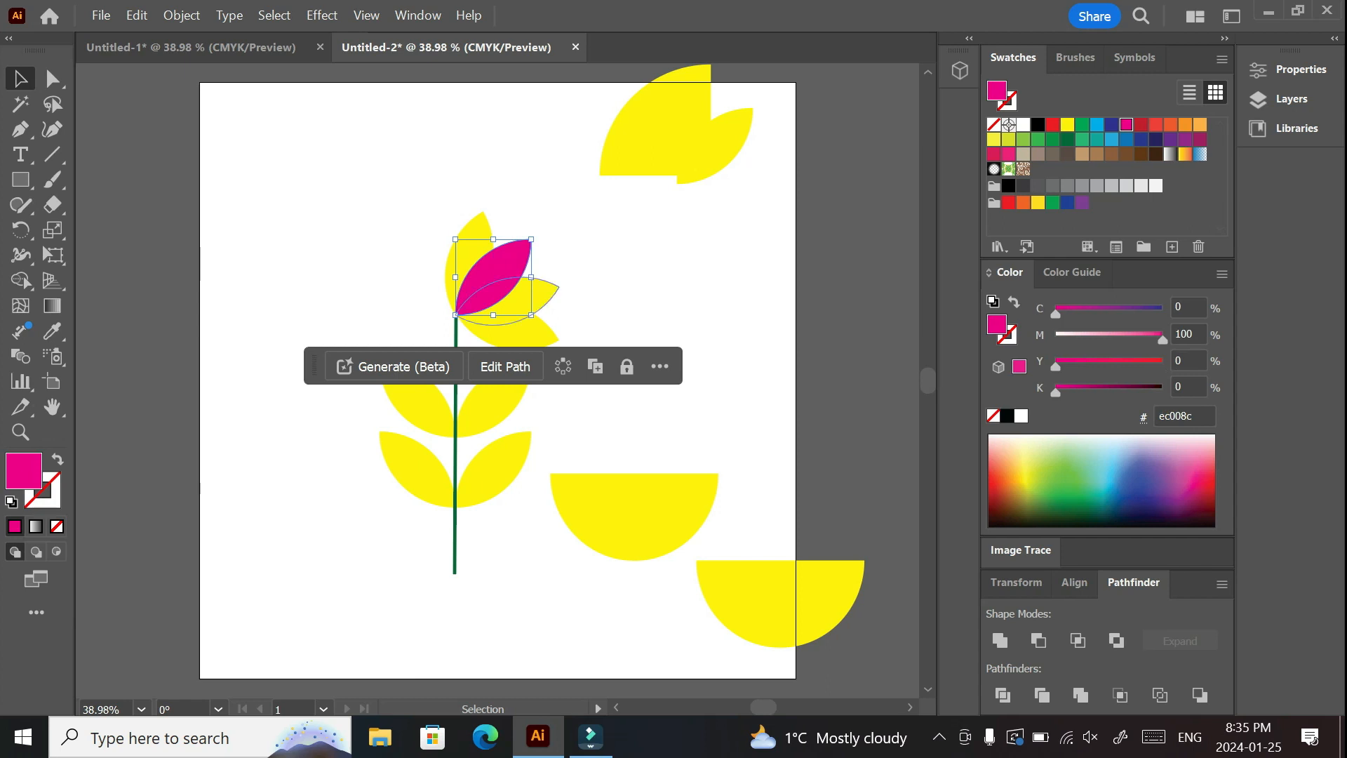
{"action": "left_click", "coordinate": [544, 288]}
{"action": "left_click", "coordinate": [1156, 125]}
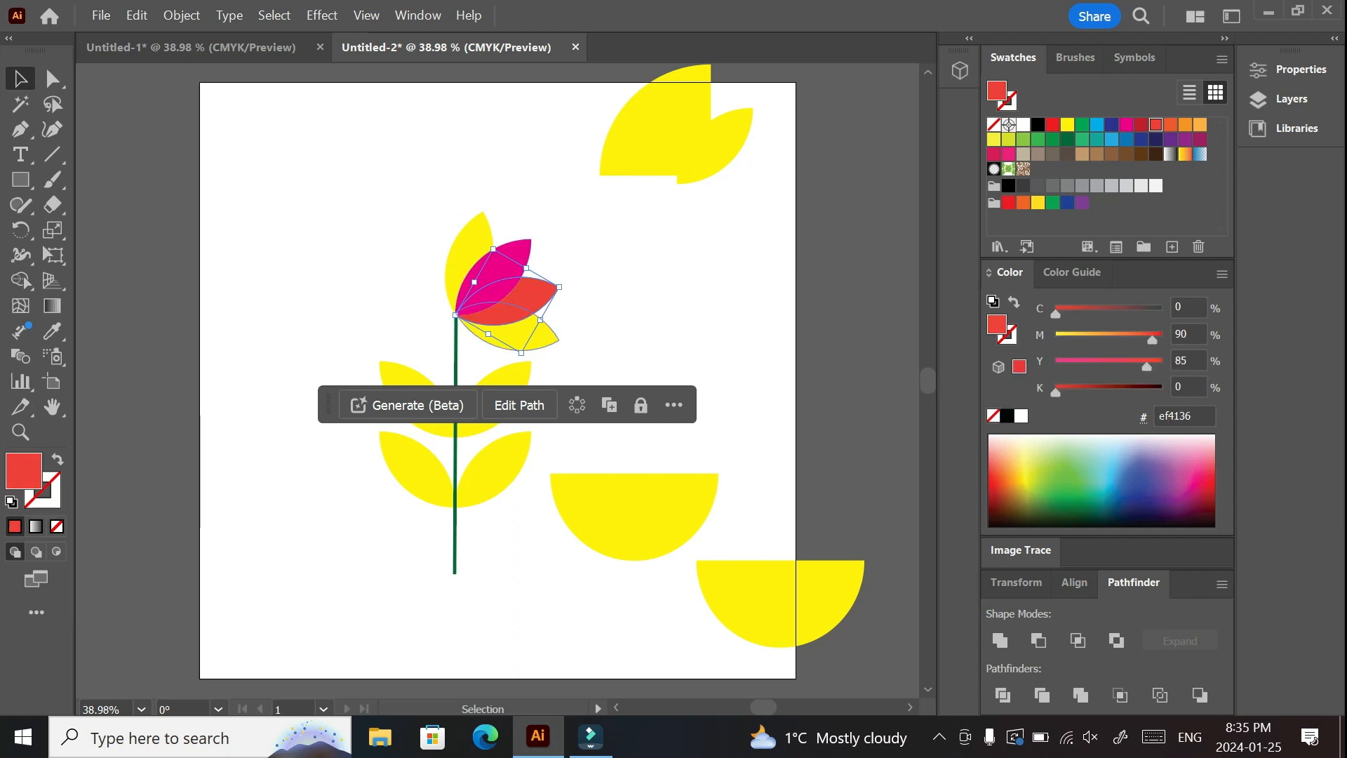
{"action": "left_click", "coordinate": [536, 337]}
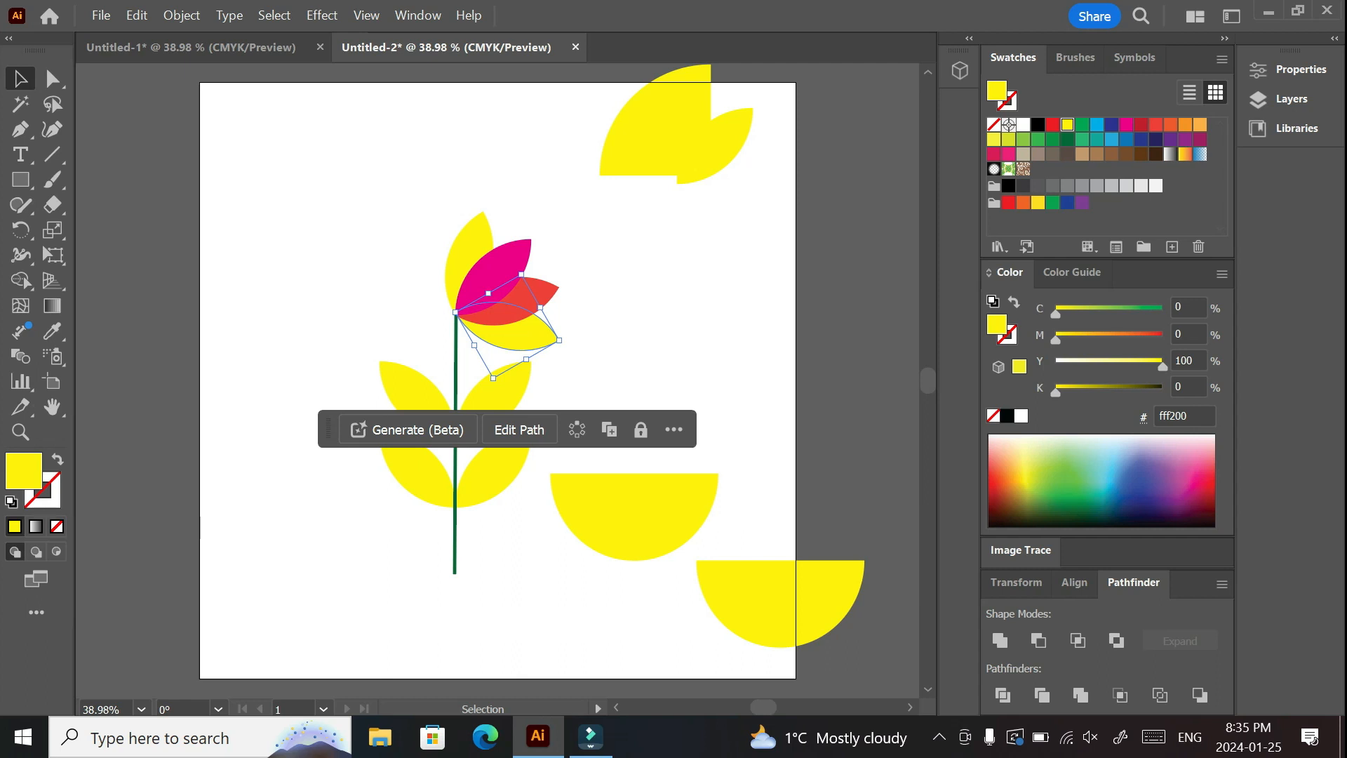
{"action": "left_click", "coordinate": [1039, 139]}
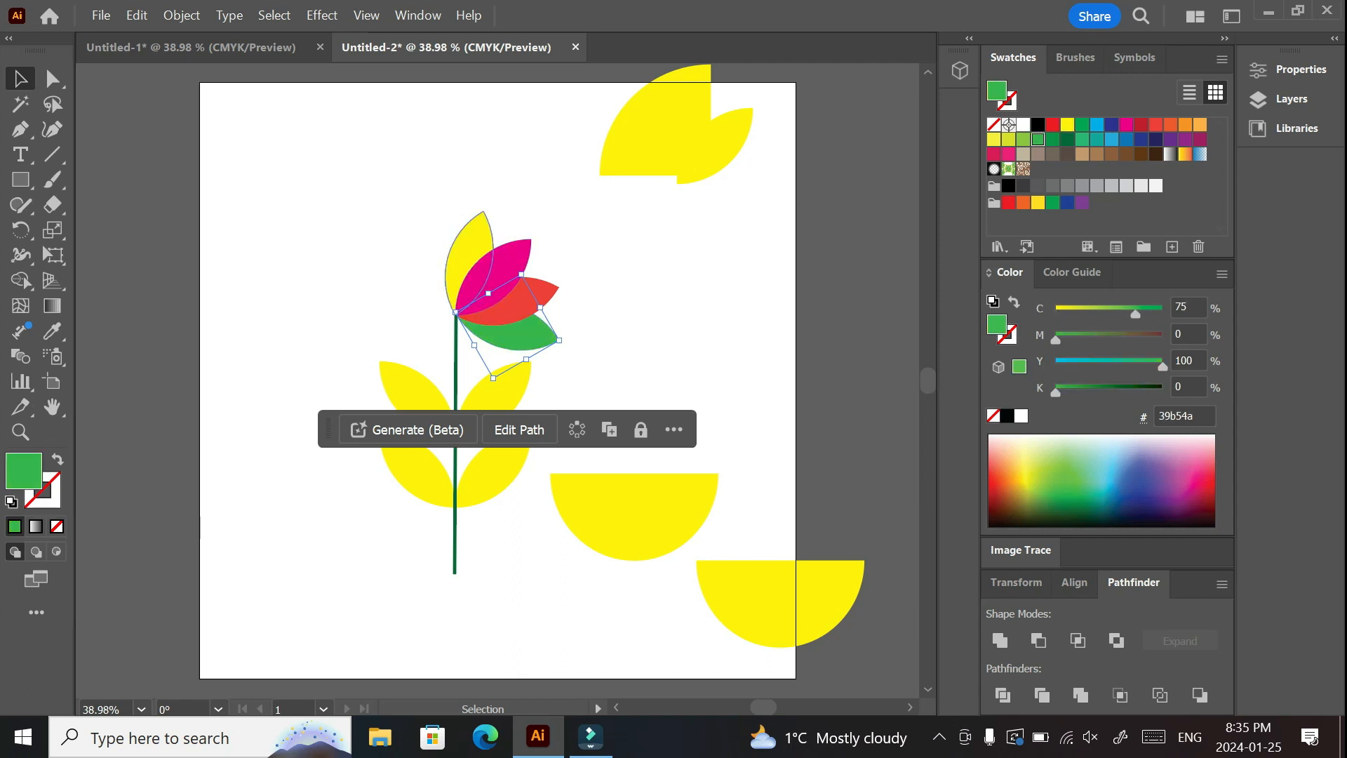
{"action": "left_click", "coordinate": [471, 254]}
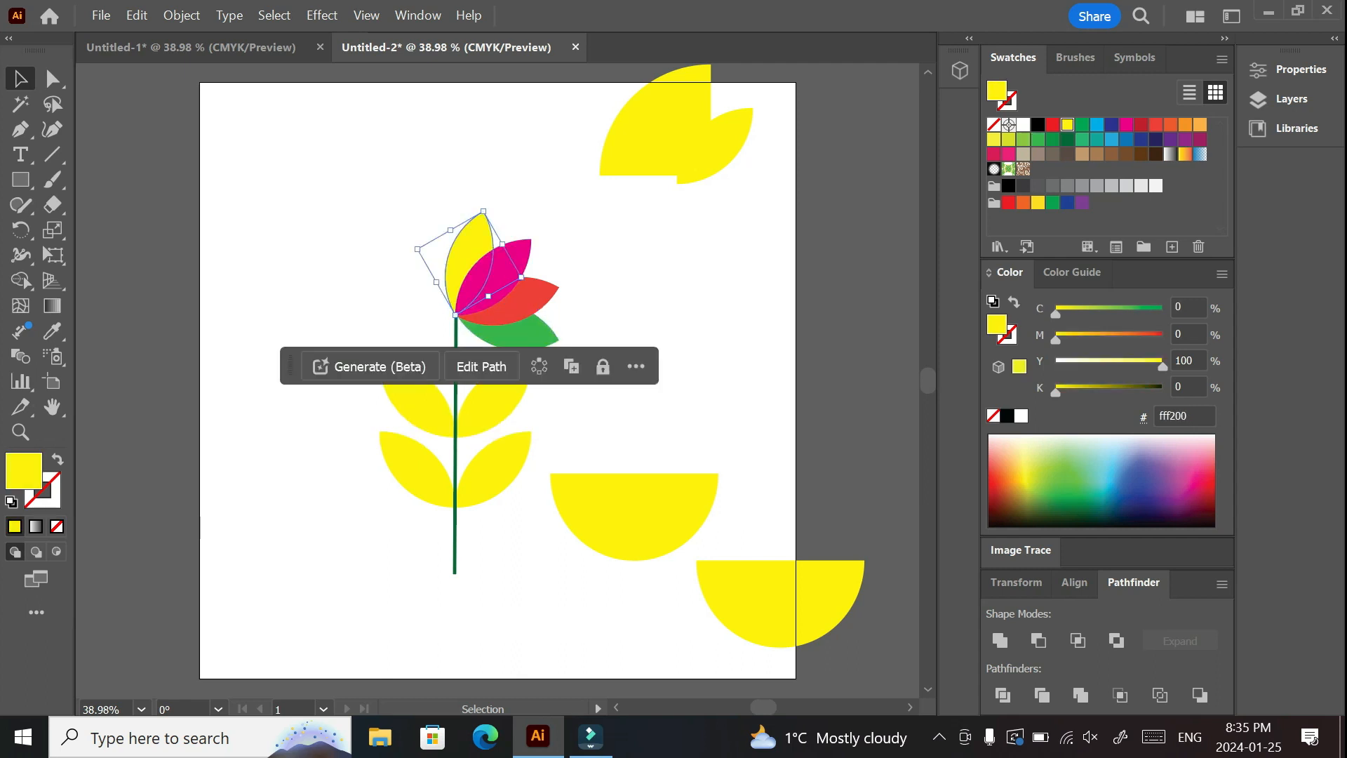
{"action": "left_click", "coordinate": [1052, 124]}
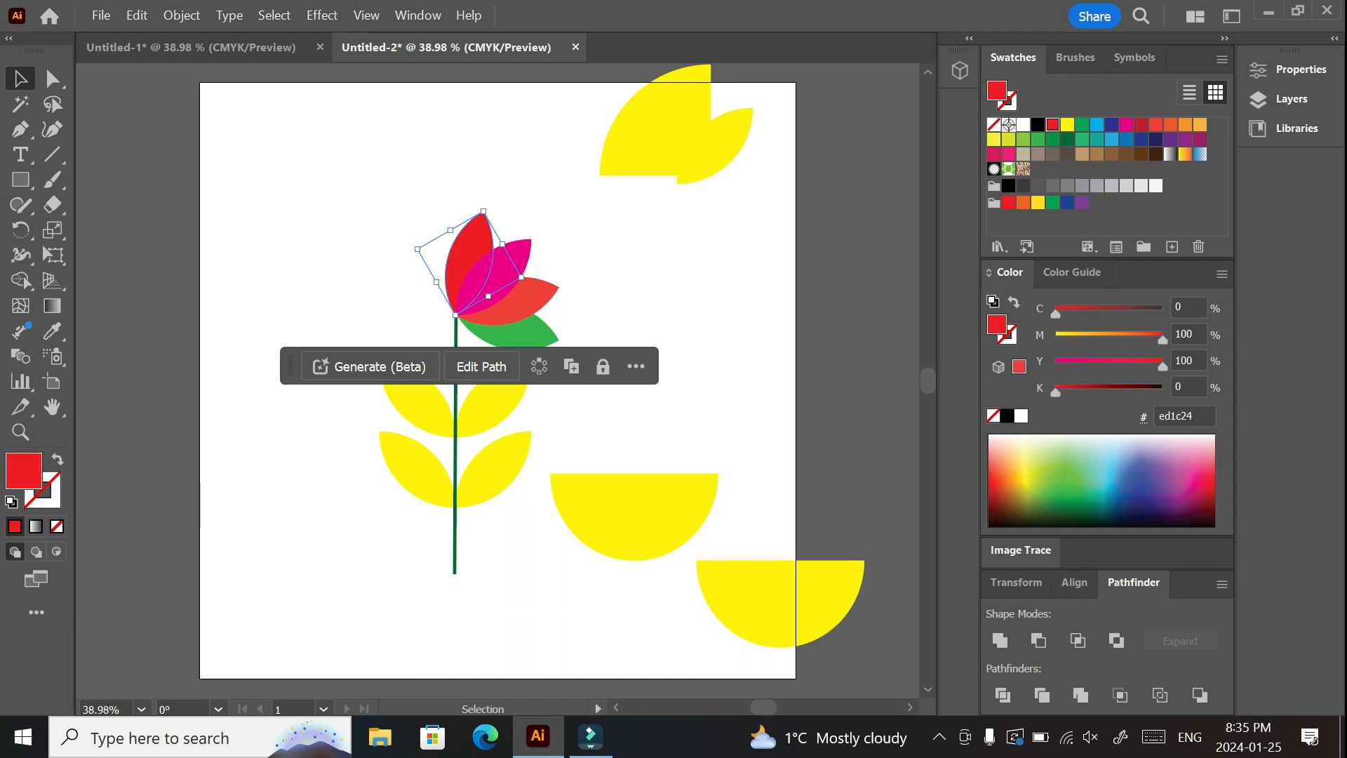
{"action": "left_click", "coordinate": [609, 337]}
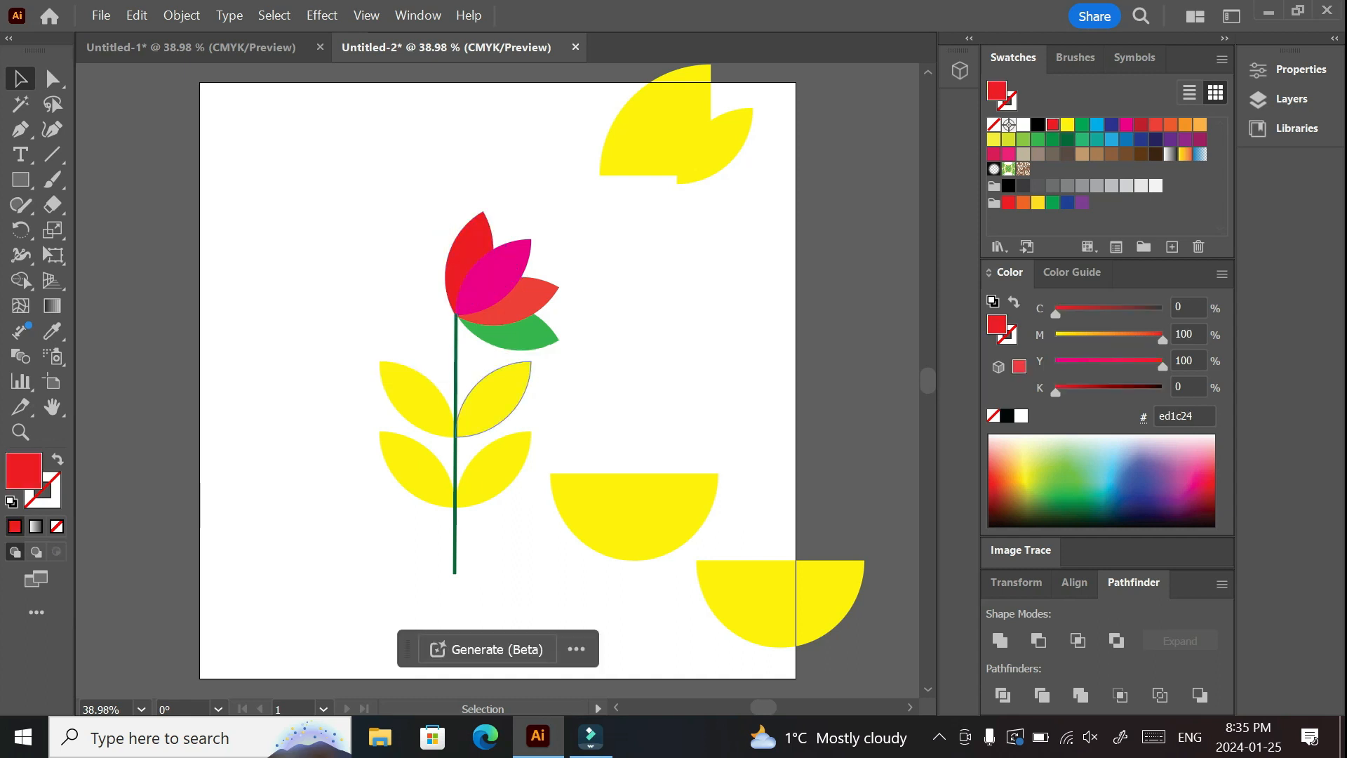
Step: Fill the stem's upper-right leaf with teal green, the lower-right leaf with bright green and both left leaves with dark green (009444)
{"action": "left_click", "coordinate": [493, 400]}
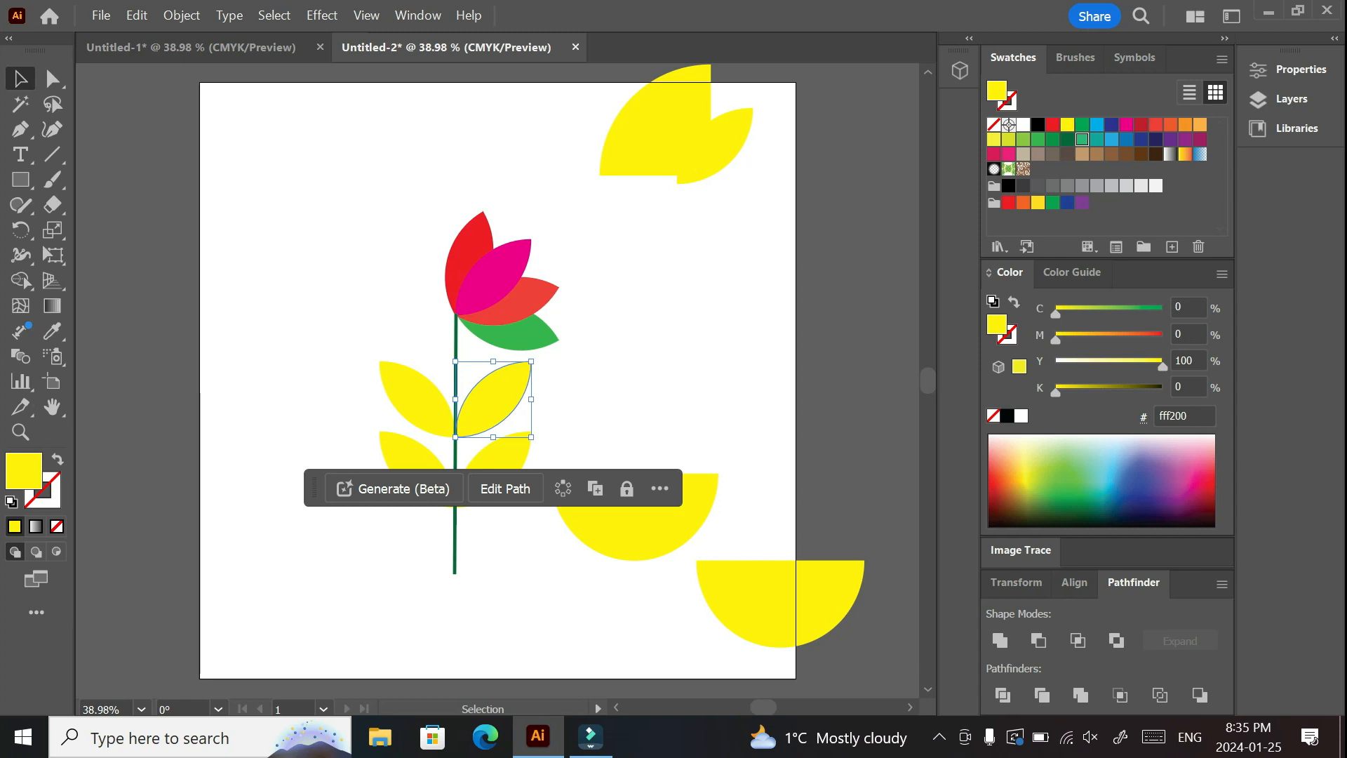
{"action": "left_click", "coordinate": [1082, 139]}
{"action": "left_click", "coordinate": [499, 454]}
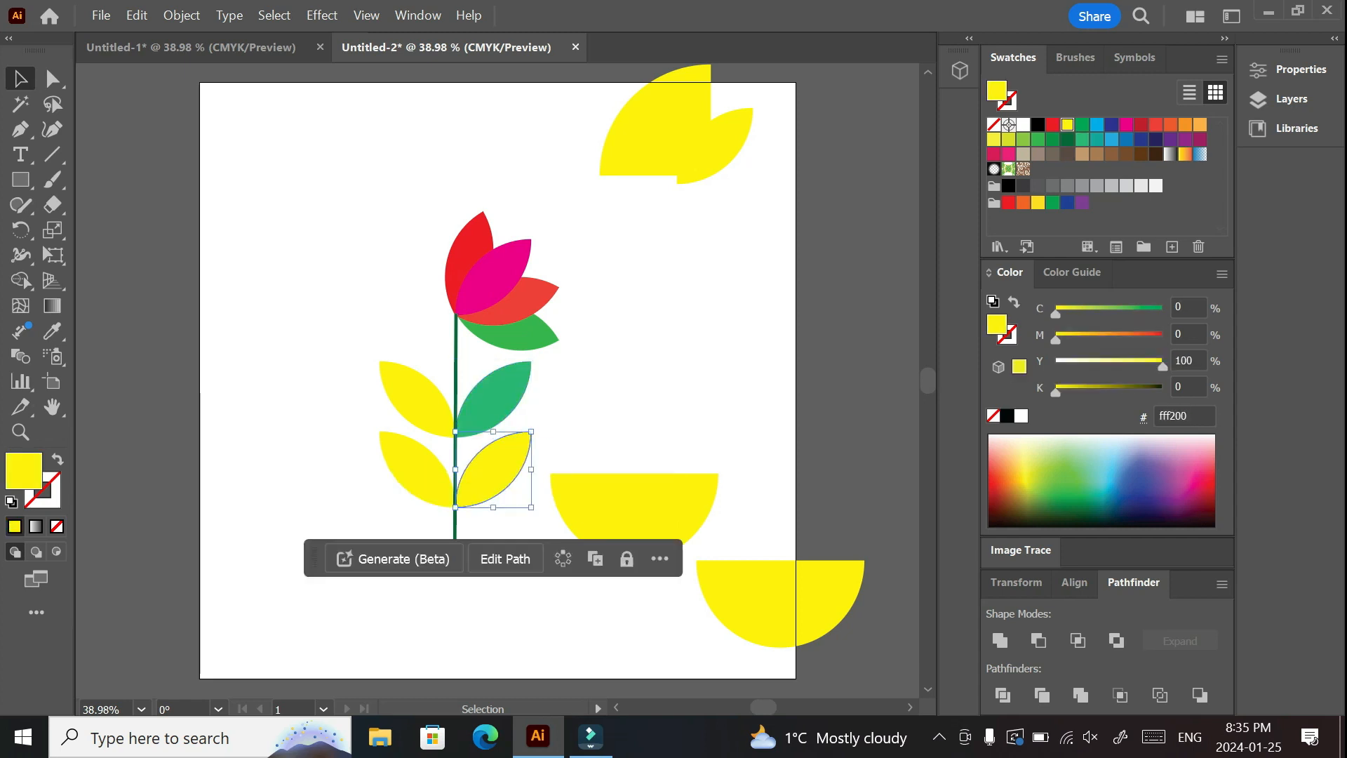
{"action": "left_click", "coordinate": [1082, 125]}
{"action": "left_click", "coordinate": [418, 400]}
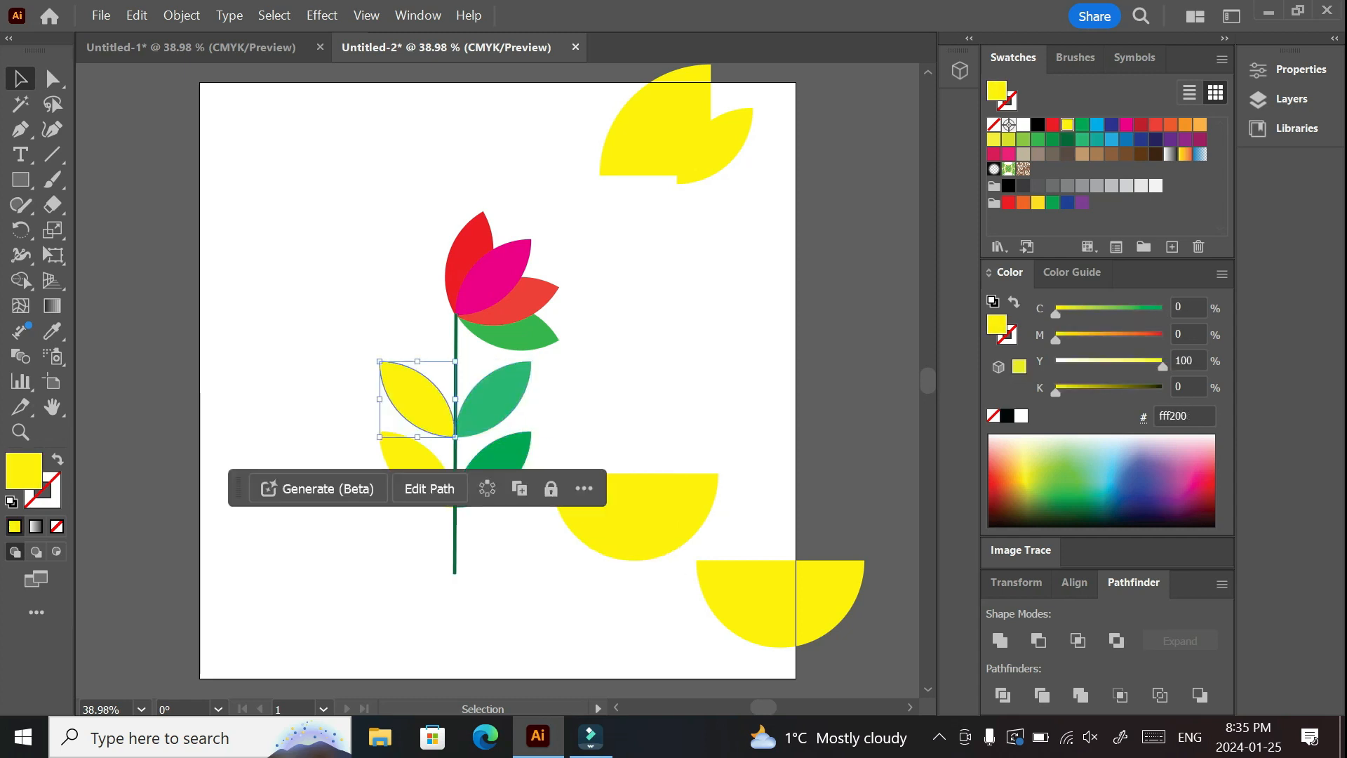
{"action": "left_click", "coordinate": [1052, 140]}
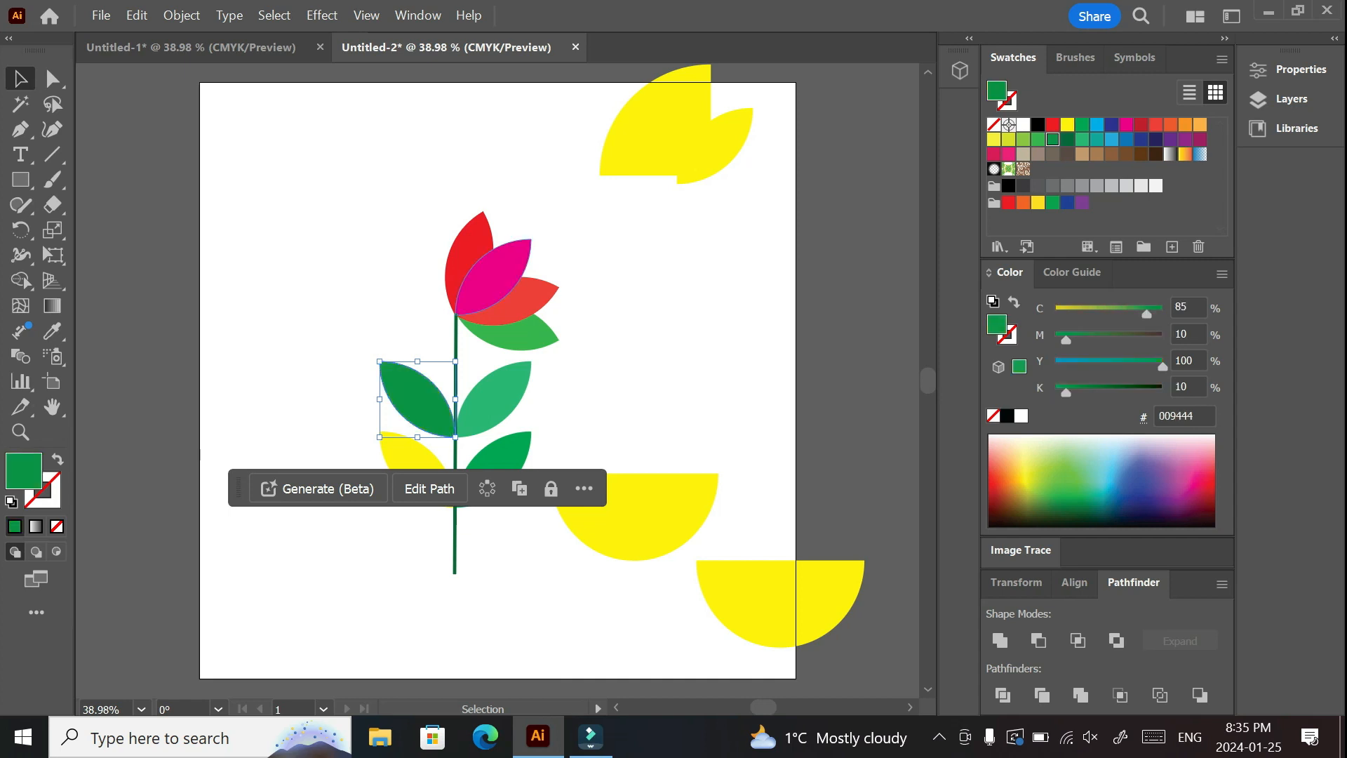
{"action": "left_click", "coordinate": [416, 465]}
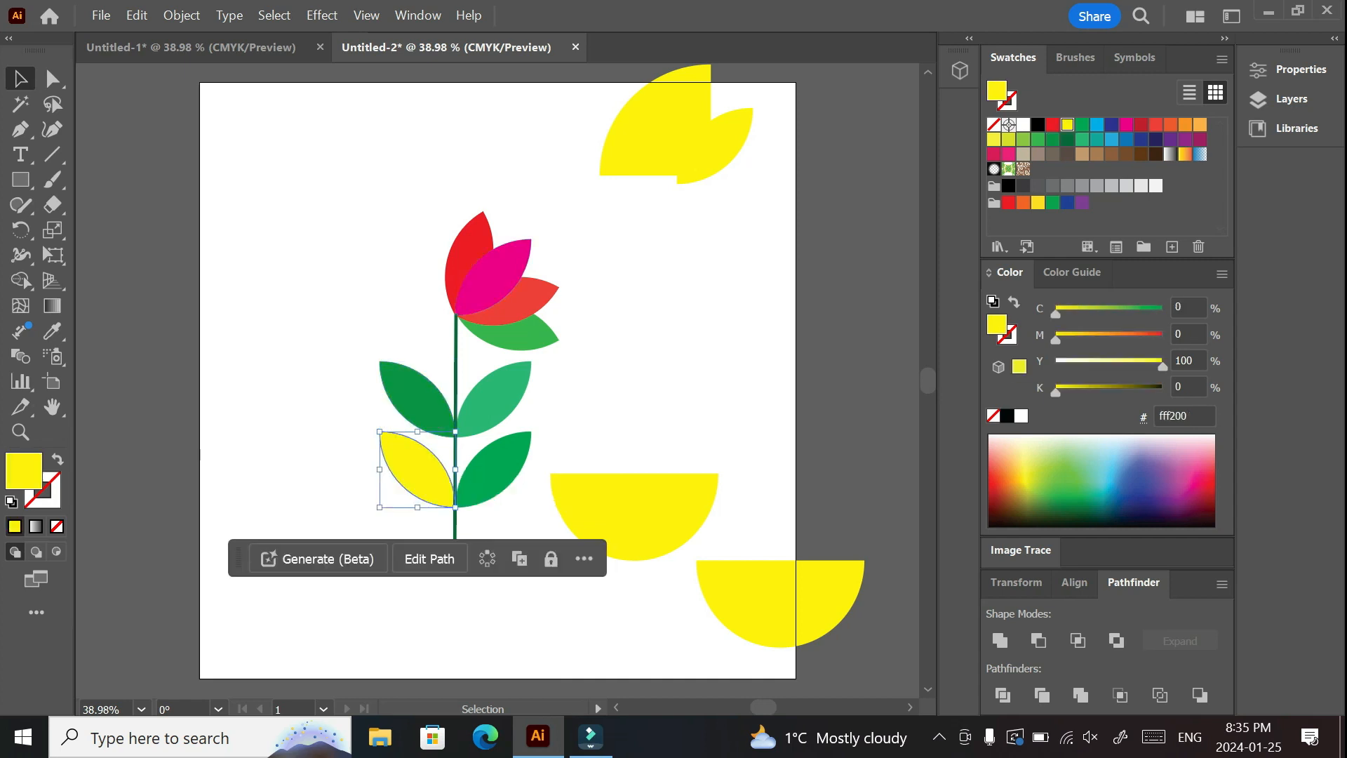
{"action": "left_click", "coordinate": [1022, 139]}
{"action": "left_click", "coordinate": [1053, 140]}
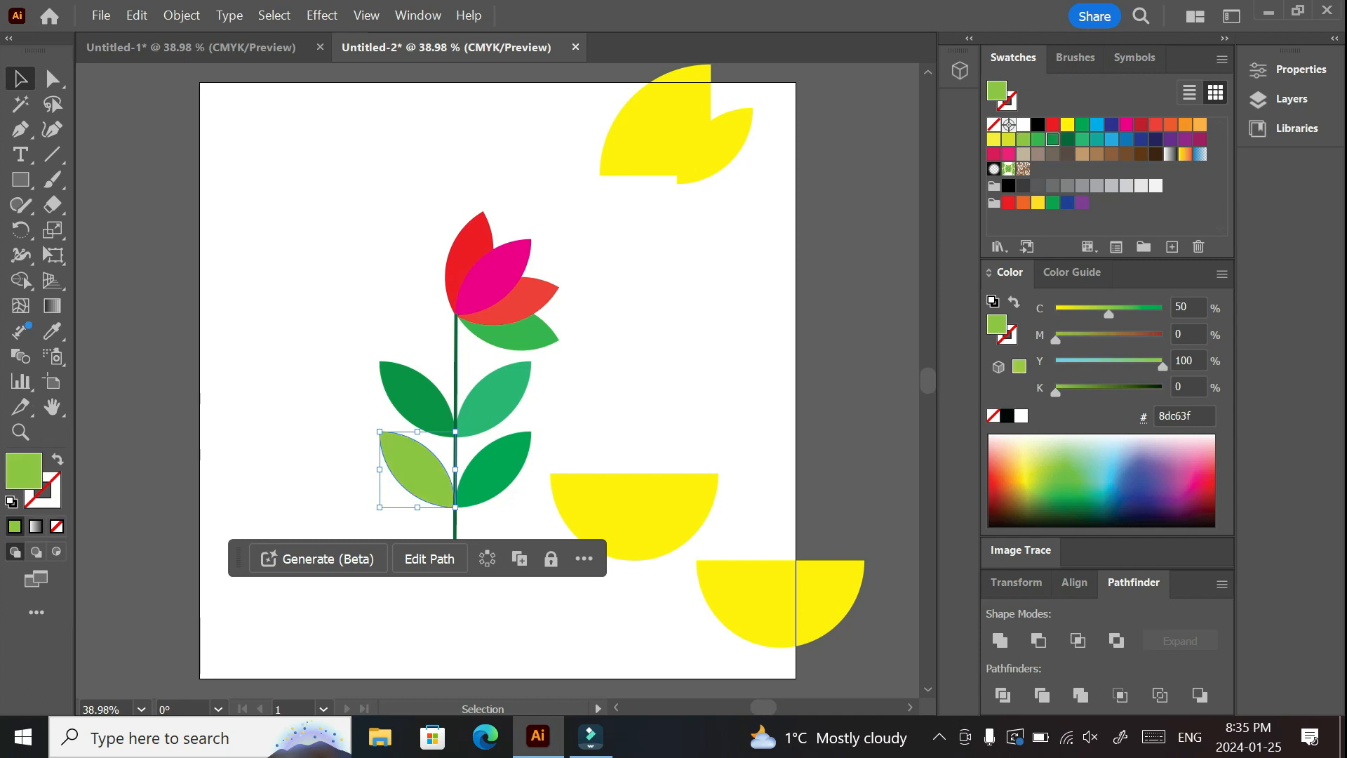
{"action": "left_click", "coordinate": [652, 421]}
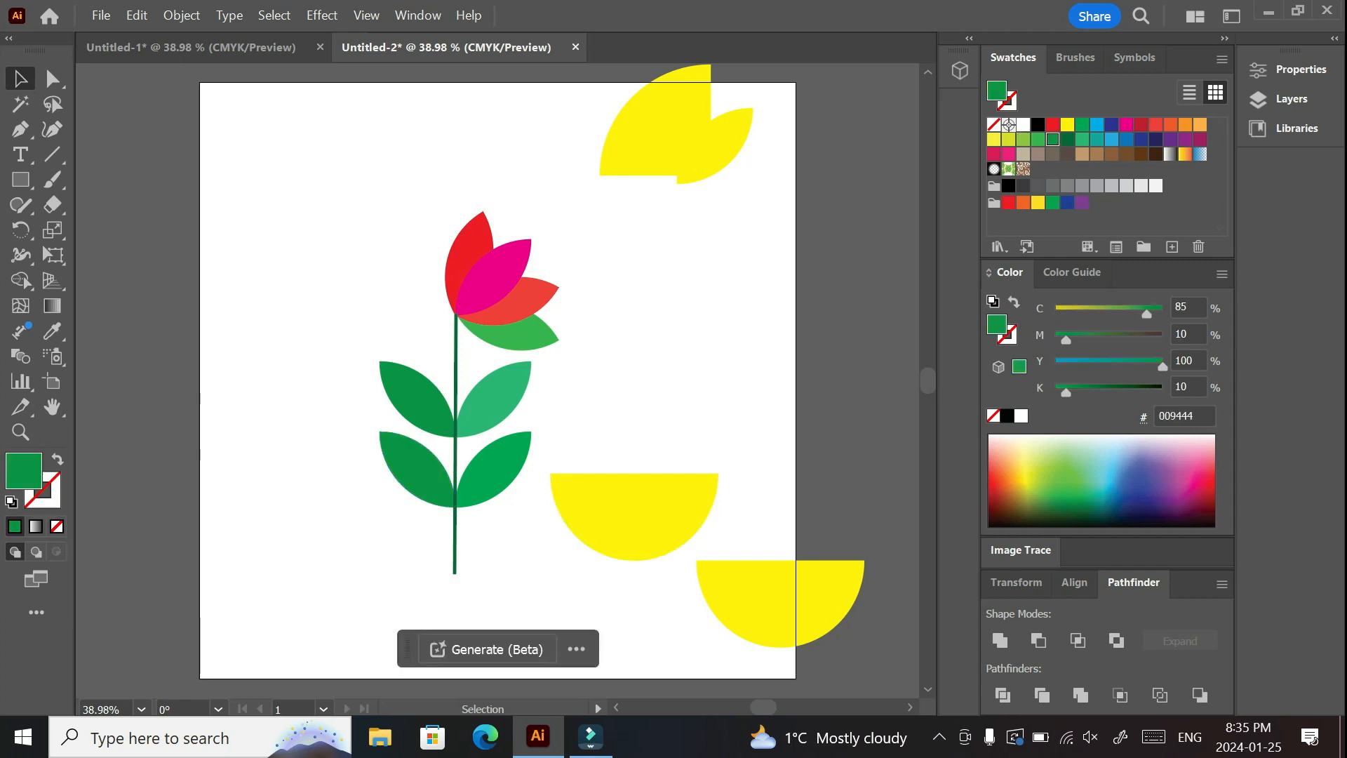
Step: Send the stem line to the back, behind the petals and leaves
{"action": "left_click_drag", "start_coordinate": [423, 225], "coordinate": [463, 249]}
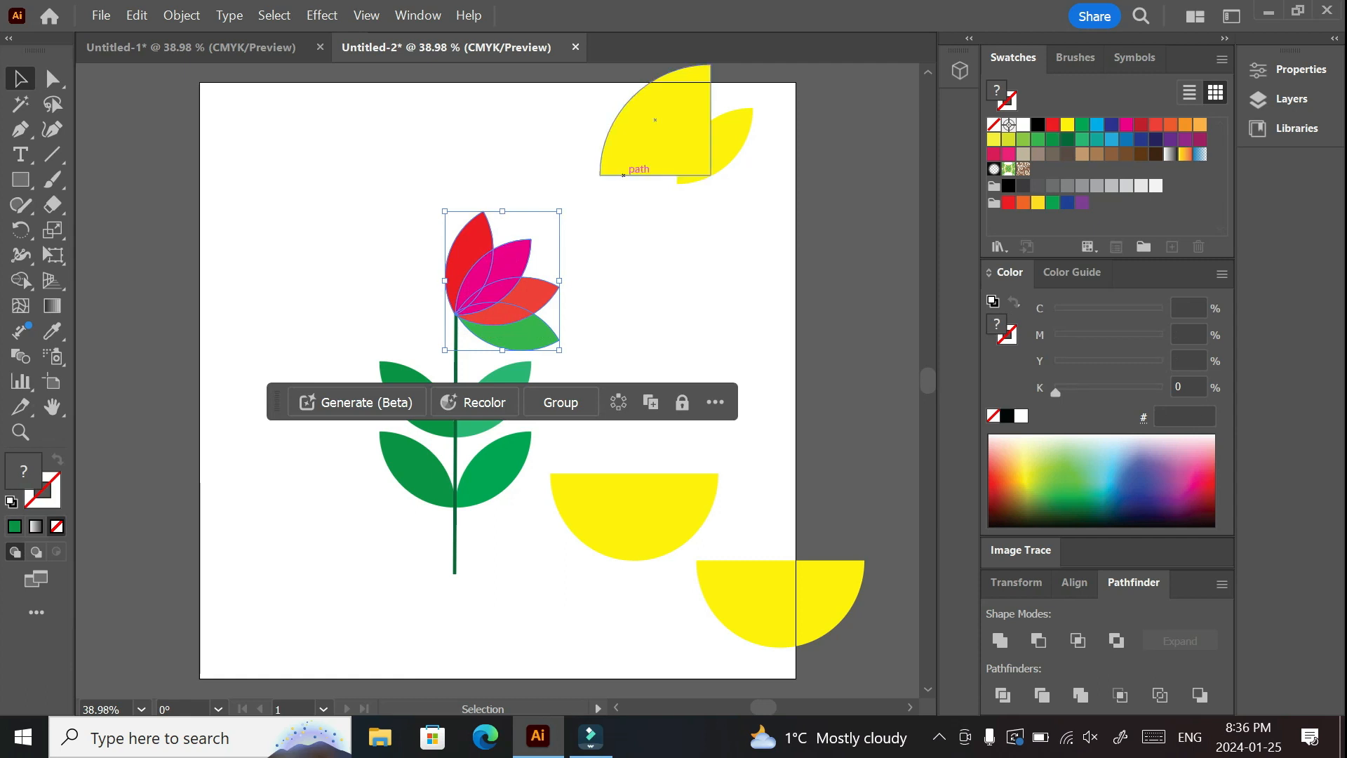
{"action": "left_click", "coordinate": [456, 359]}
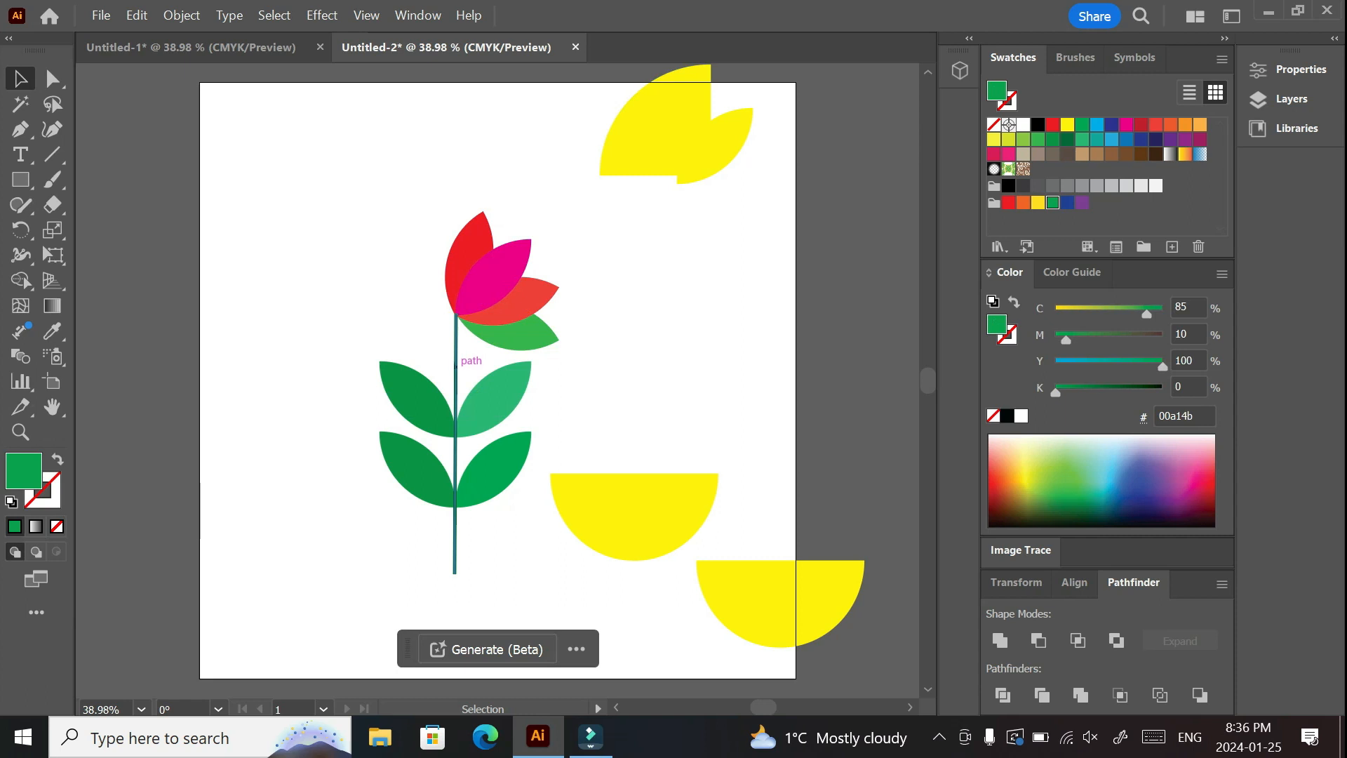
{"action": "left_click", "coordinate": [455, 361]}
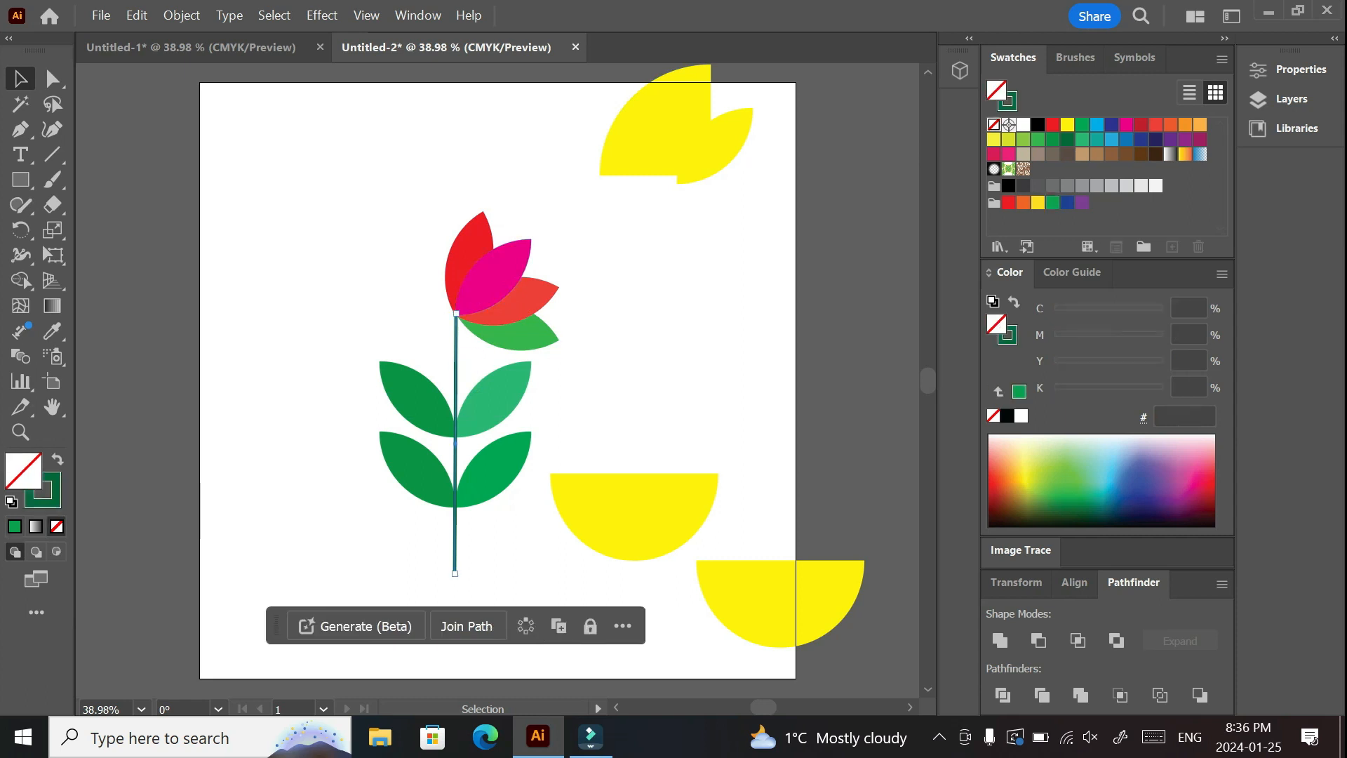
{"action": "right_click", "coordinate": [459, 364]}
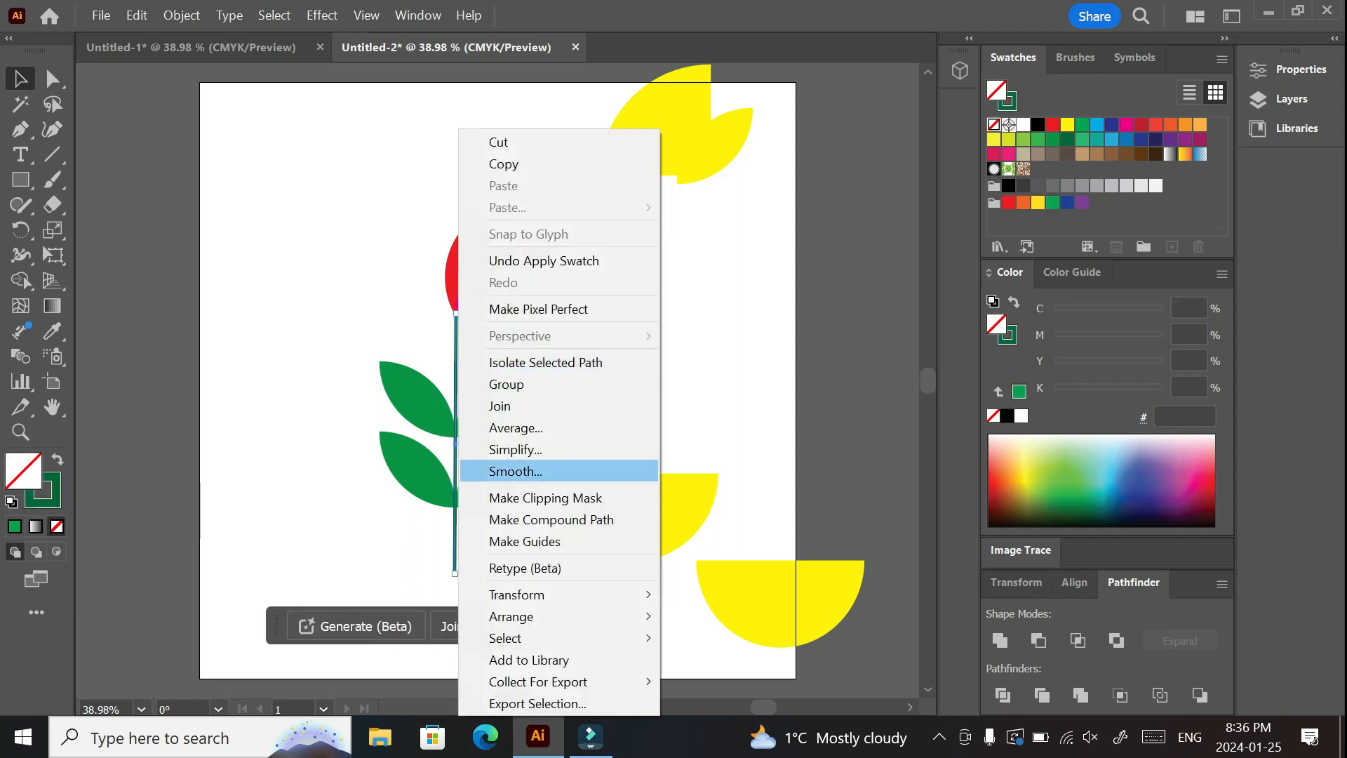
{"action": "mouse_move", "coordinate": [561, 616]}
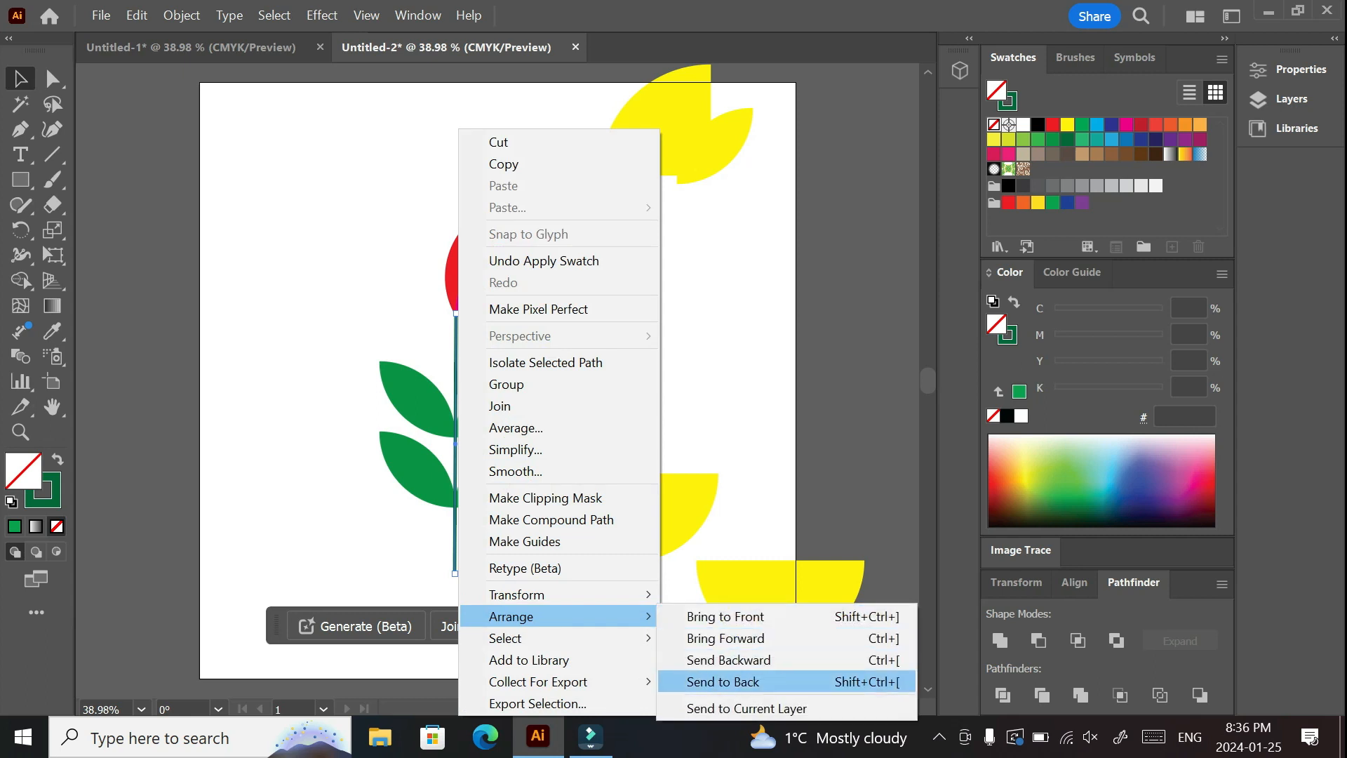
{"action": "left_click", "coordinate": [722, 681]}
Step: Move the spare yellow shapes off the artboard, past its right edge
{"action": "key", "text": "ctrl+shift+a"}
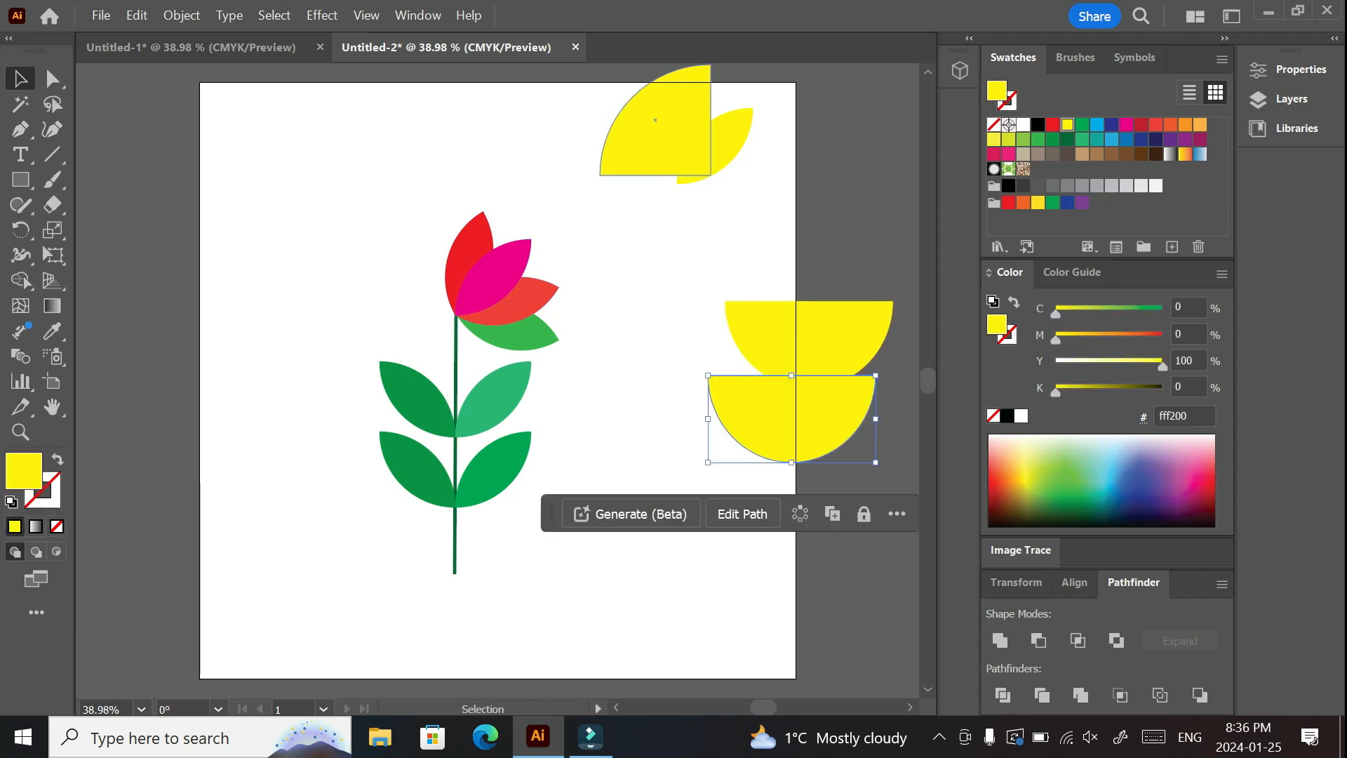
{"action": "left_click_drag", "start_coordinate": [694, 141], "coordinate": [808, 222]}
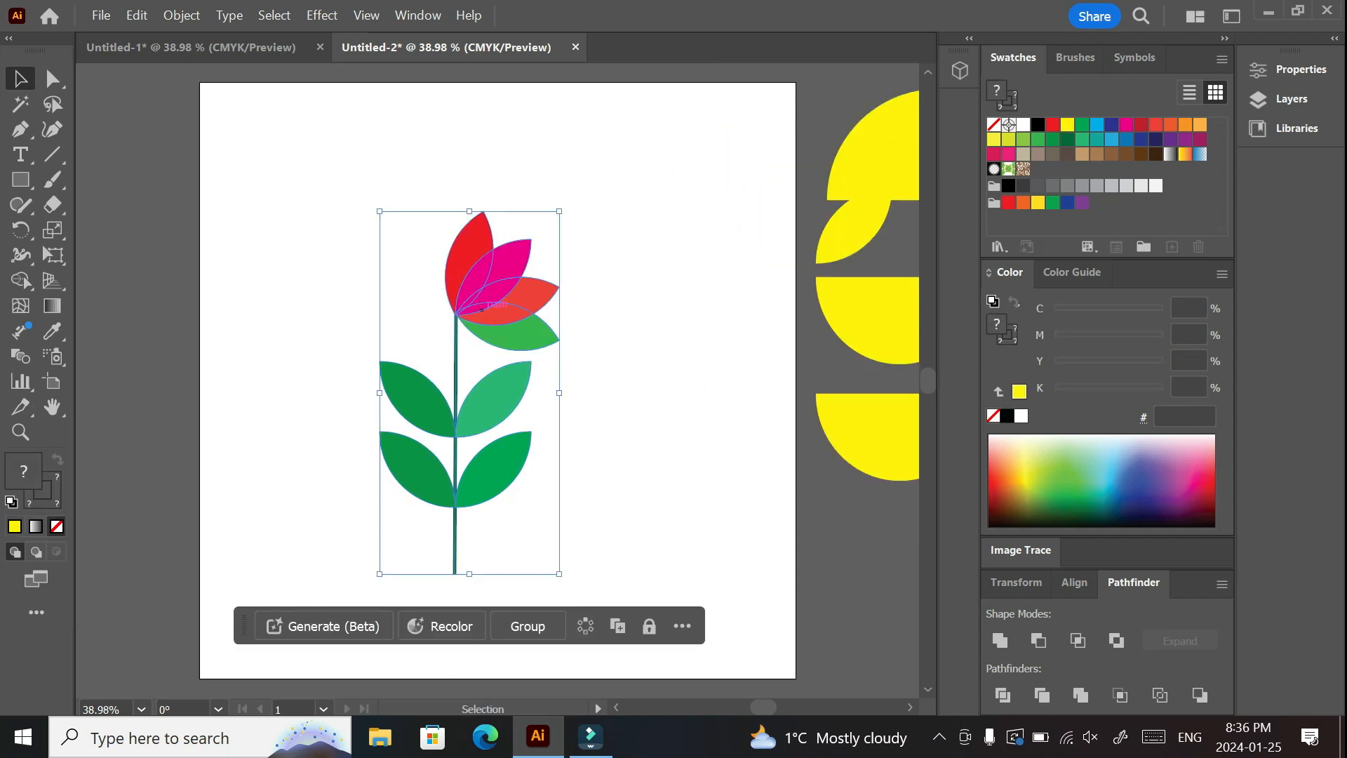
Step: Group all parts of the flower and move the group slightly right, towards the artboard's centre
{"action": "right_click", "coordinate": [482, 306]}
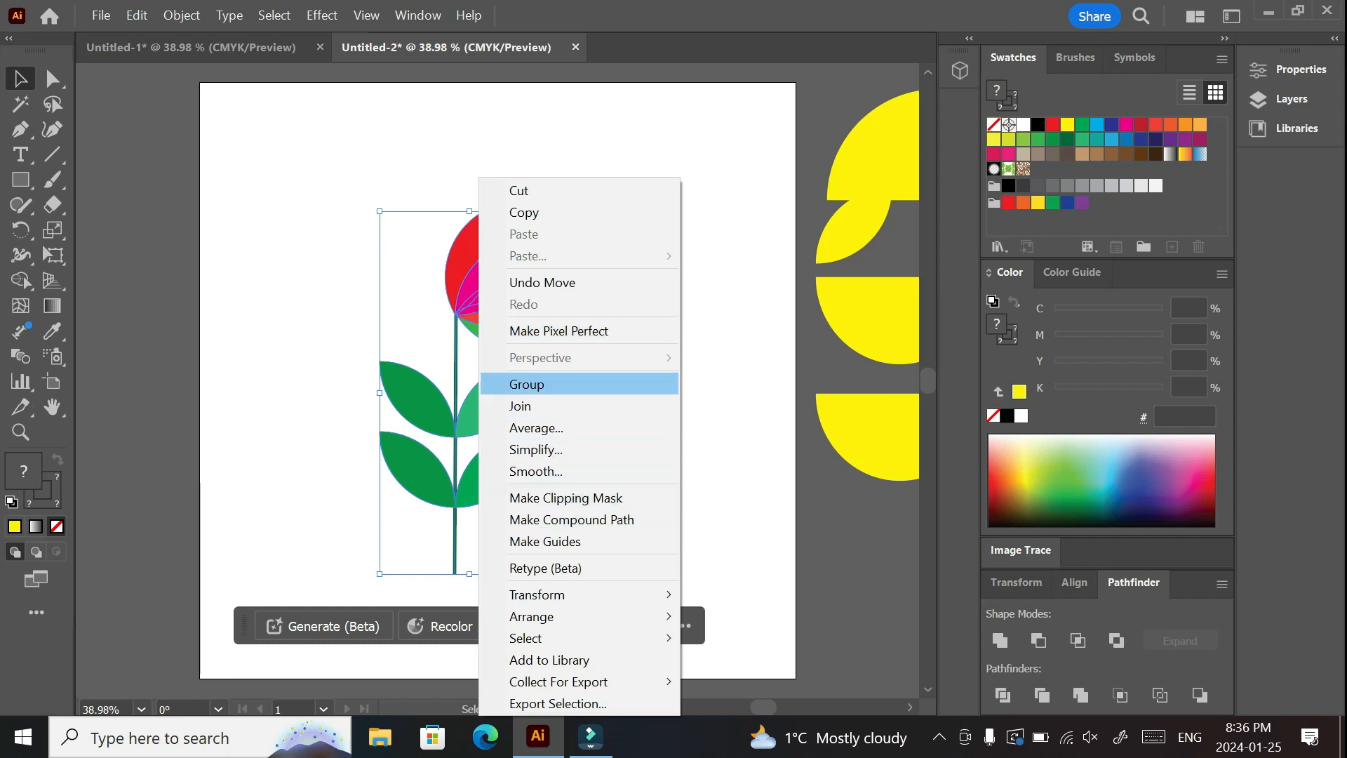
{"action": "left_click", "coordinate": [526, 384]}
{"action": "left_click", "coordinate": [645, 395]}
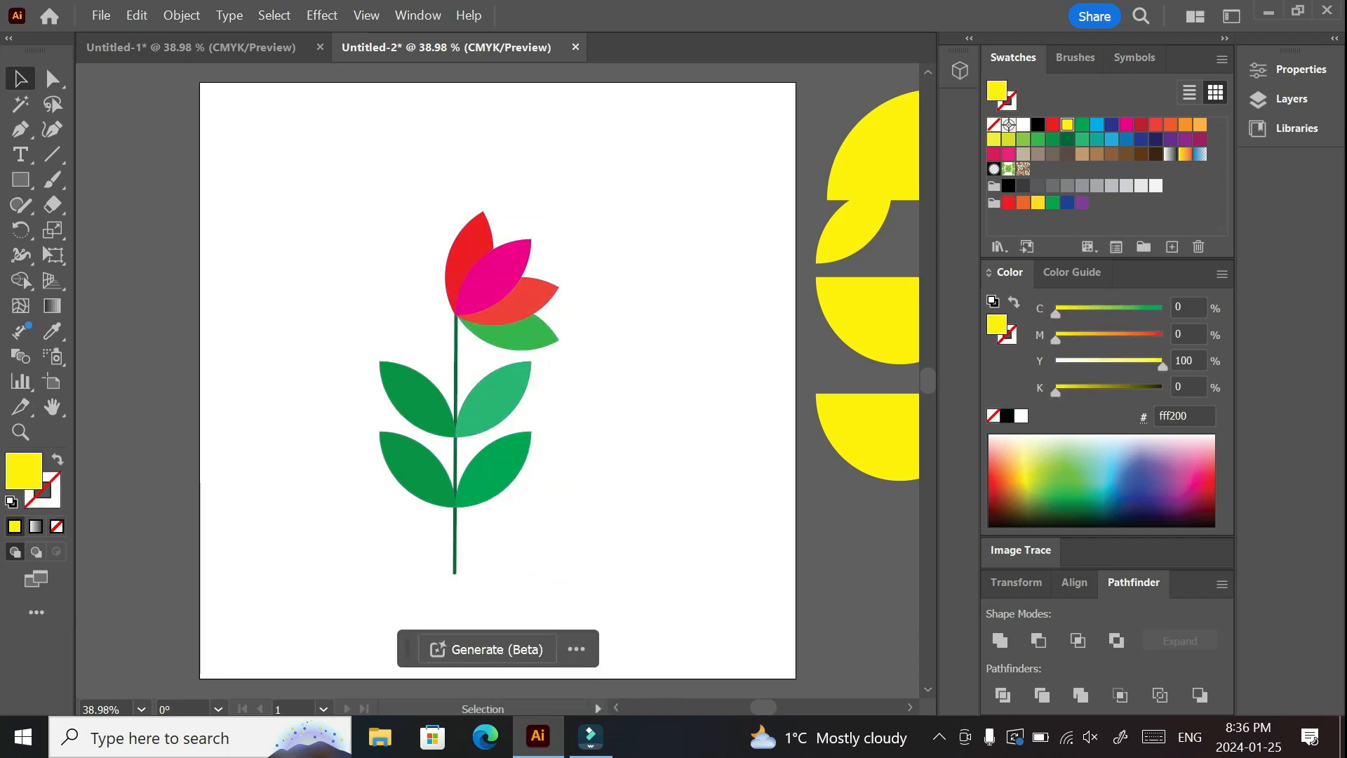
{"action": "mouse_move", "coordinate": [524, 314]}
{"action": "left_mouse_down"}
{"action": "mouse_move", "coordinate": [546, 299]}
{"action": "mouse_move", "coordinate": [548, 315]}
{"action": "left_mouse_up"}
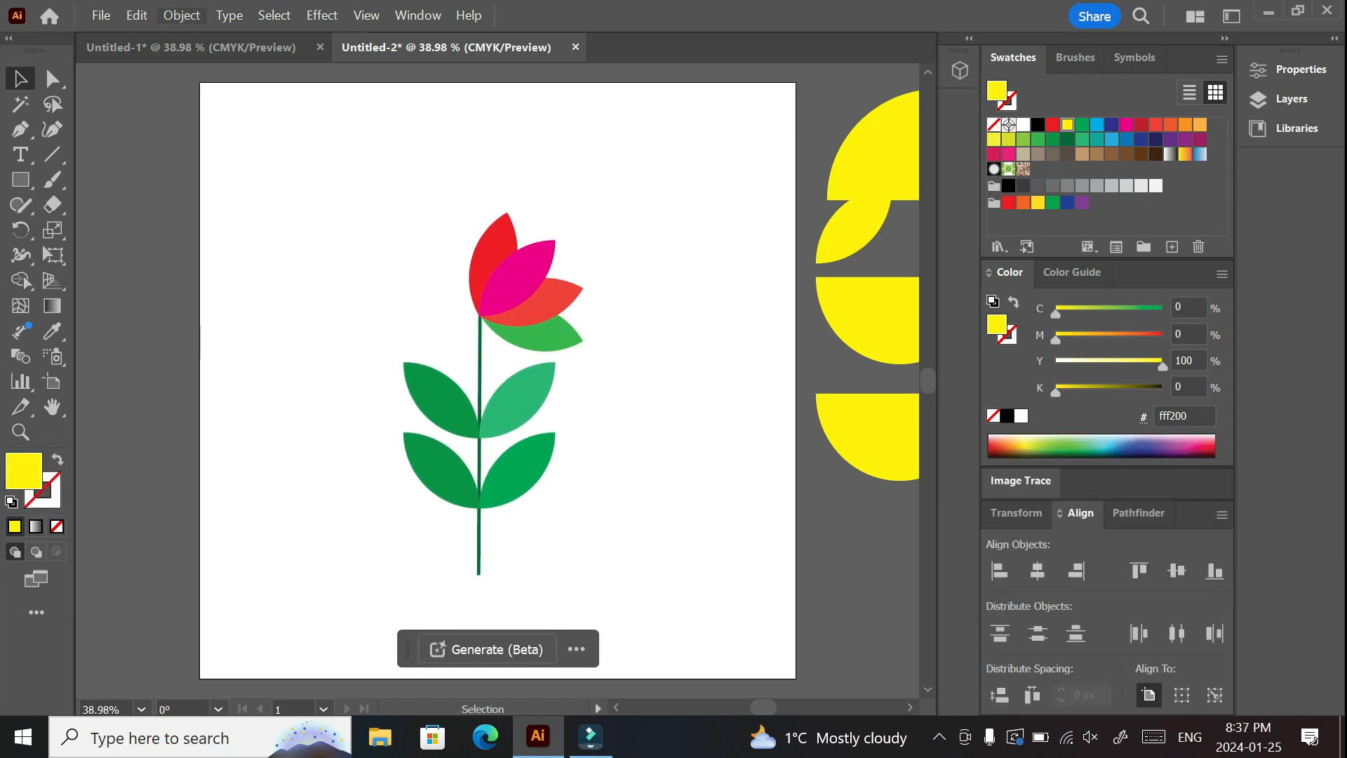
Step: Draw a yellow rectangle covering the whole artboard and send it to the back, behind the flower
{"action": "left_click", "coordinate": [20, 180]}
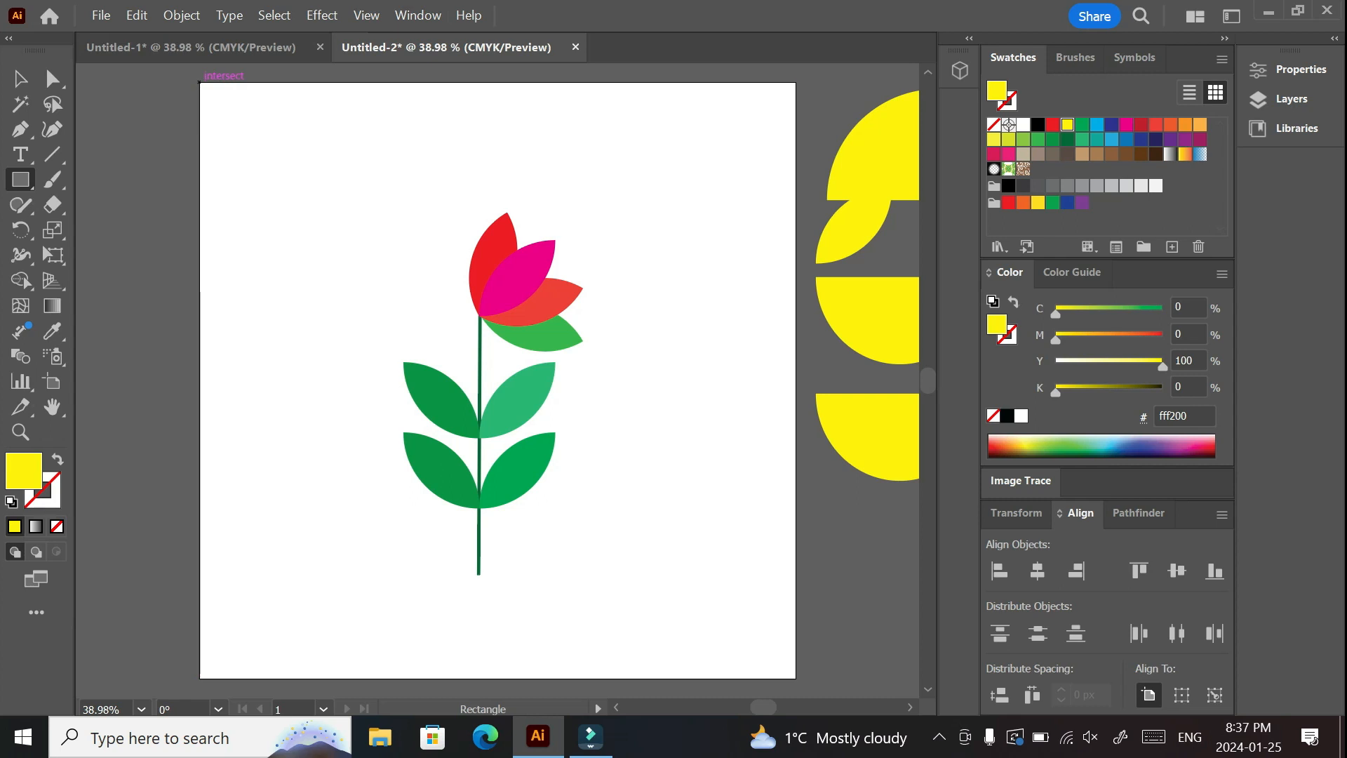
{"action": "mouse_move", "coordinate": [200, 82]}
{"action": "left_mouse_down"}
{"action": "mouse_move", "coordinate": [782, 642]}
{"action": "mouse_move", "coordinate": [797, 678]}
{"action": "left_mouse_up"}
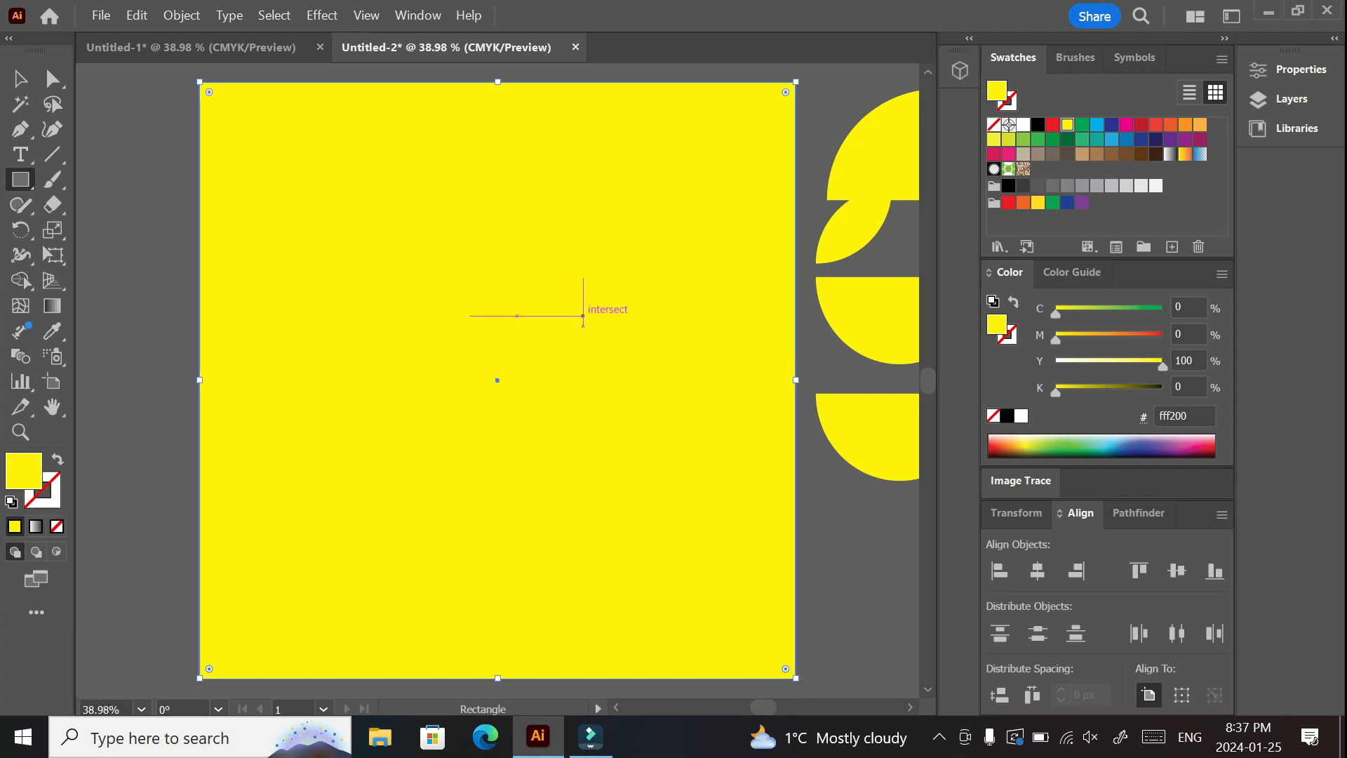
{"action": "right_click", "coordinate": [549, 302]}
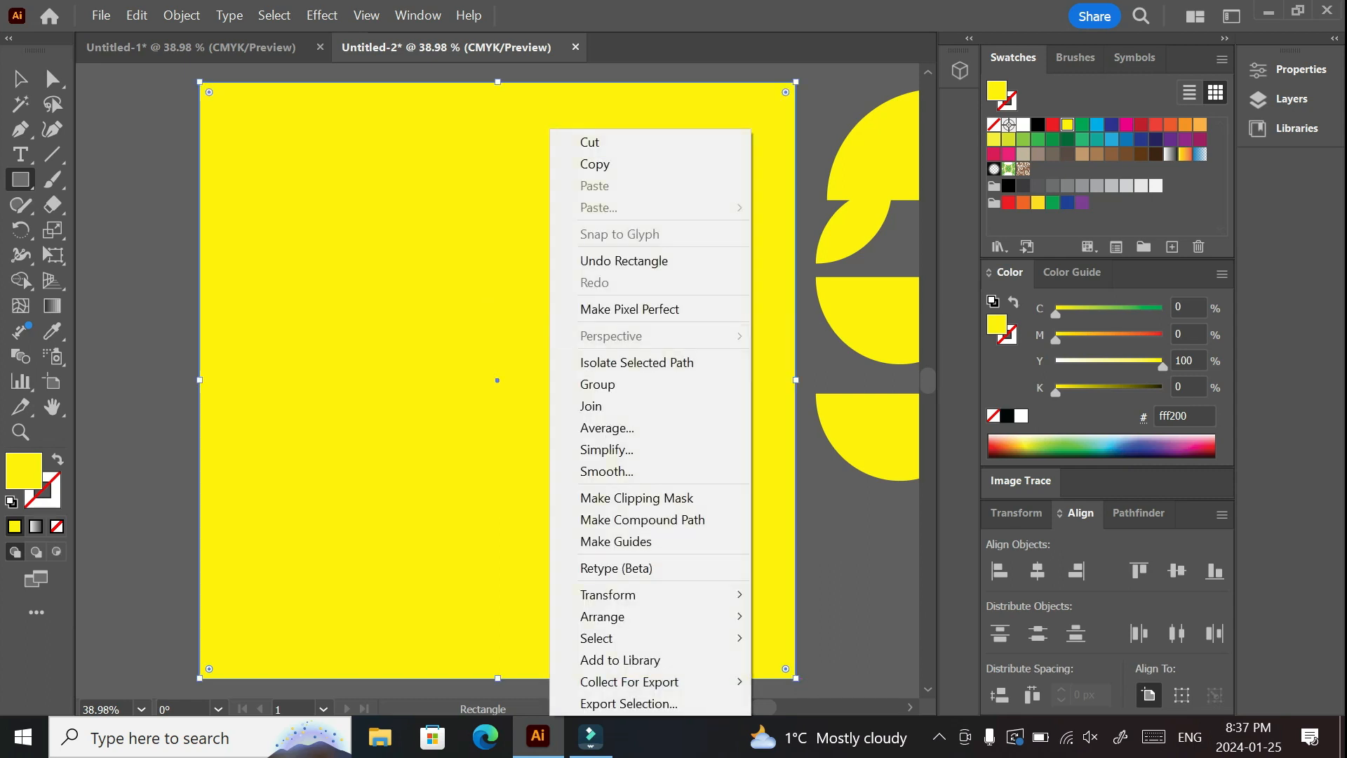
{"action": "right_click", "coordinate": [454, 262]}
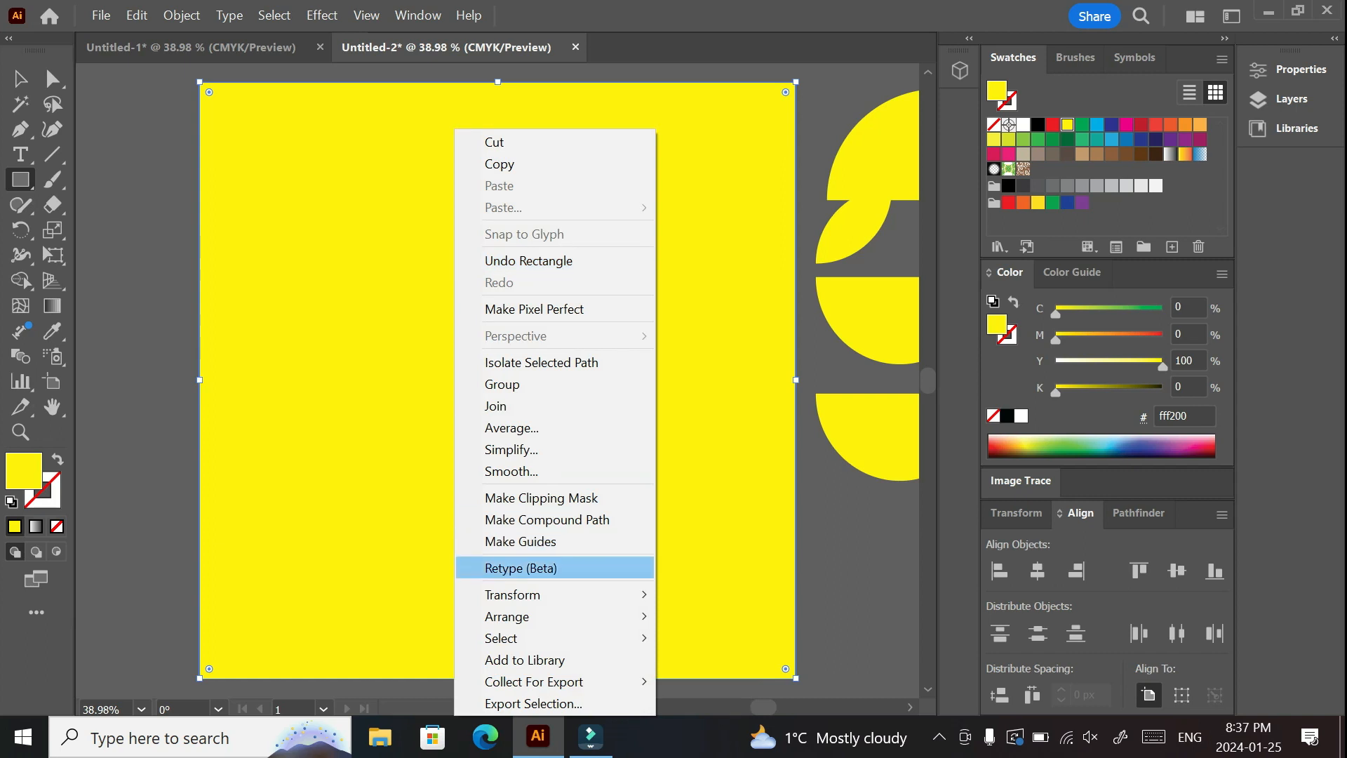
{"action": "mouse_move", "coordinate": [519, 617]}
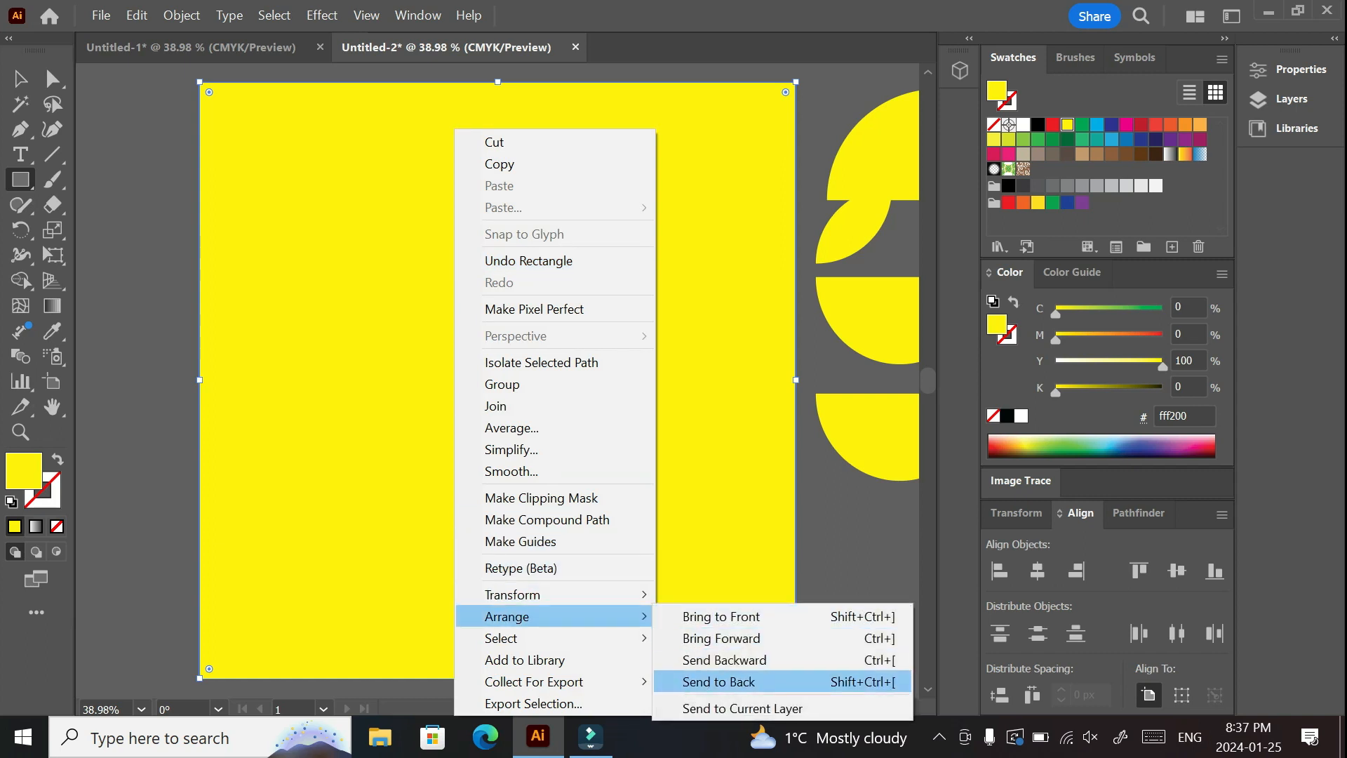
{"action": "left_click", "coordinate": [718, 681]}
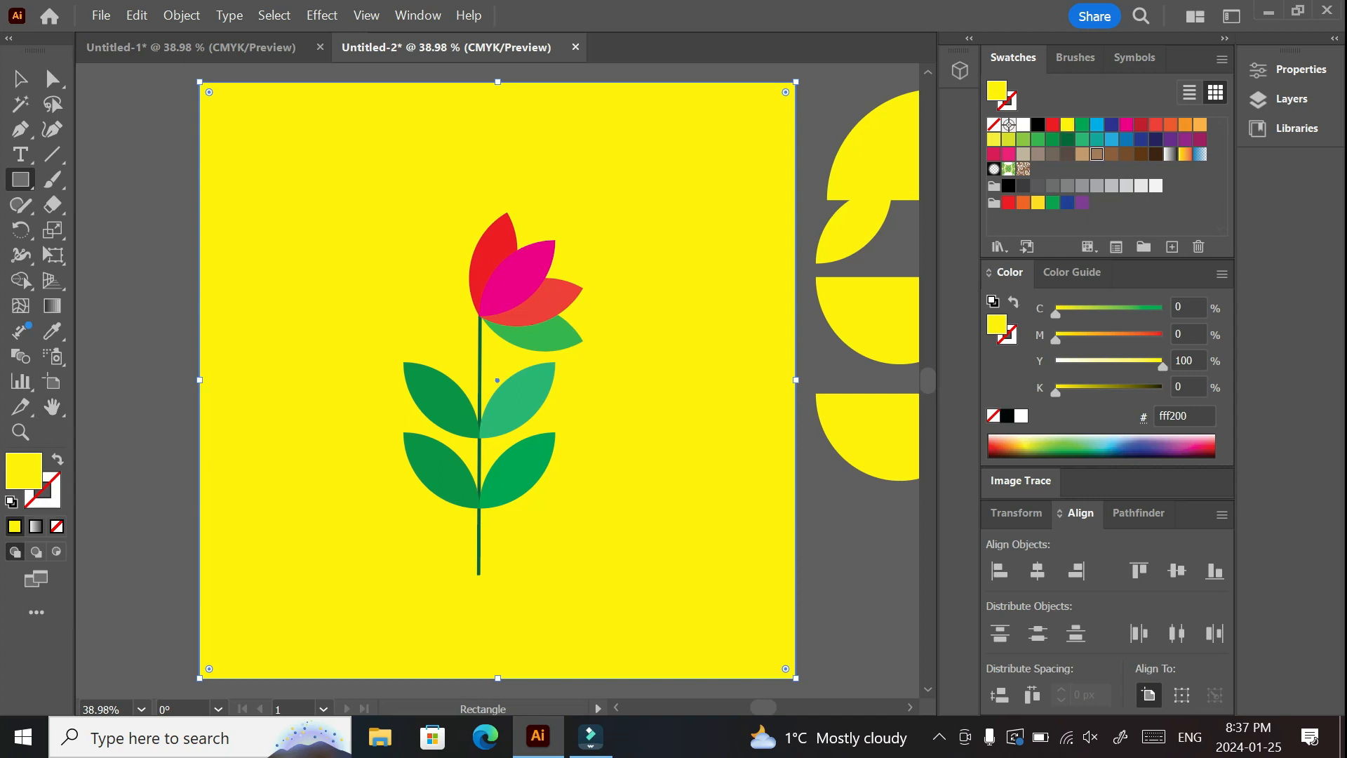
Step: Fill the background rectangle with the light cream colour efe7d3
{"action": "left_click", "coordinate": [1082, 154]}
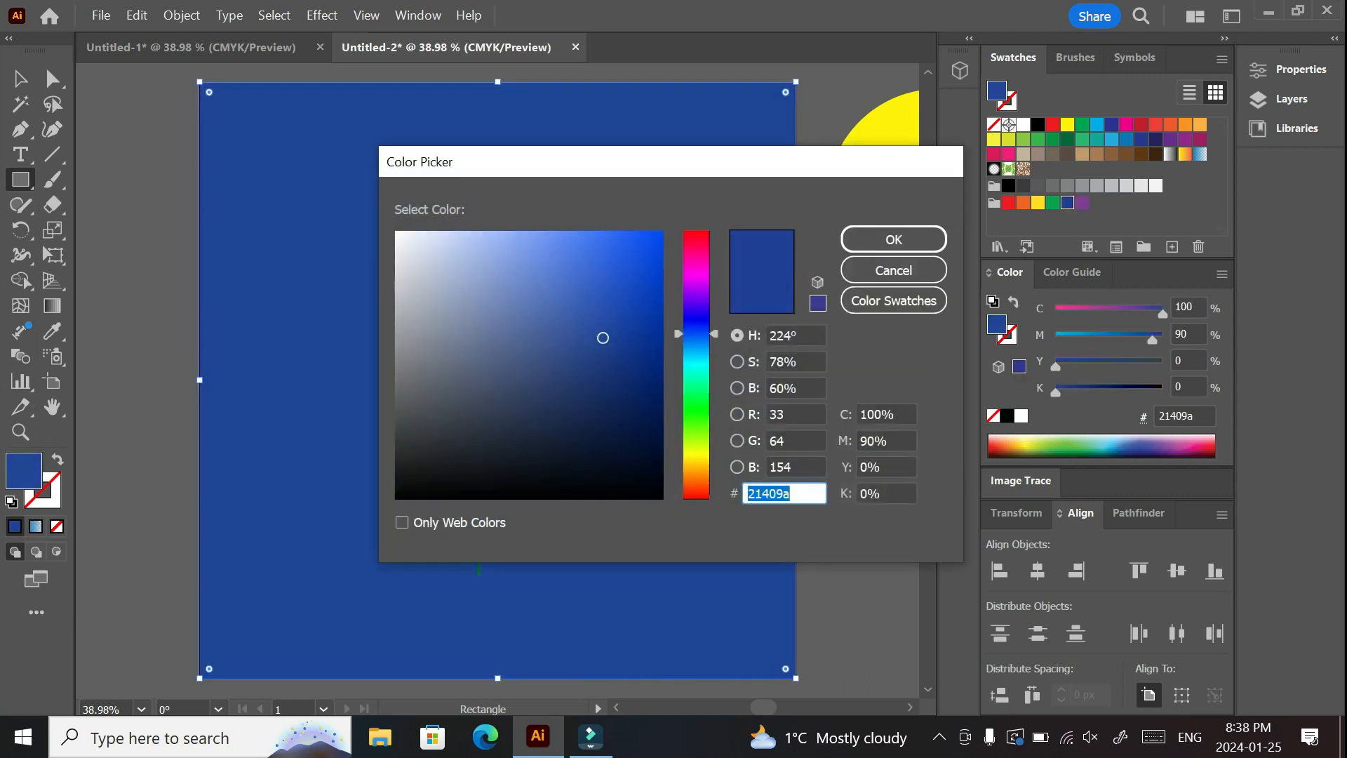
{"action": "type", "text": "999922"}
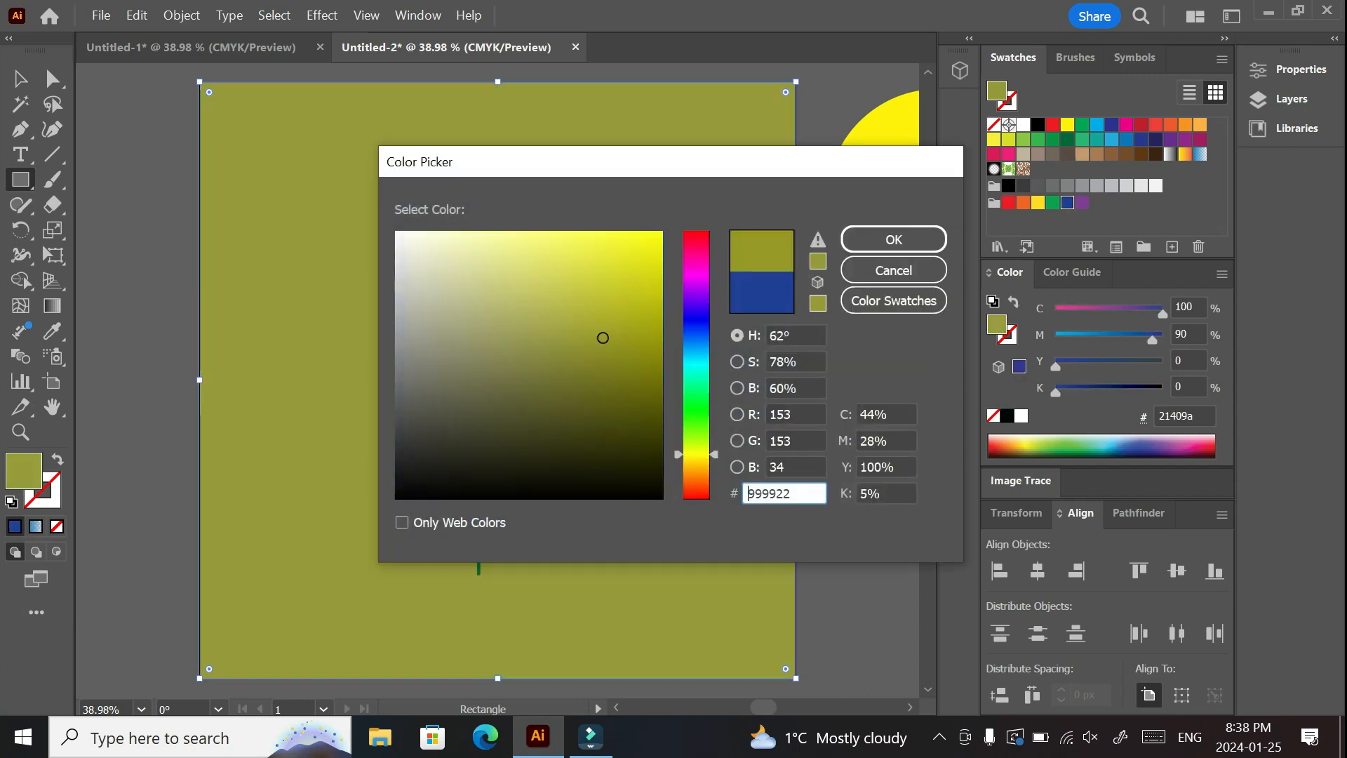
{"action": "mouse_move", "coordinate": [602, 338]}
{"action": "left_mouse_down"}
{"action": "mouse_move", "coordinate": [477, 309]}
{"action": "mouse_move", "coordinate": [439, 252]}
{"action": "mouse_move", "coordinate": [416, 276]}
{"action": "mouse_move", "coordinate": [397, 238]}
{"action": "mouse_move", "coordinate": [407, 252]}
{"action": "left_mouse_up"}
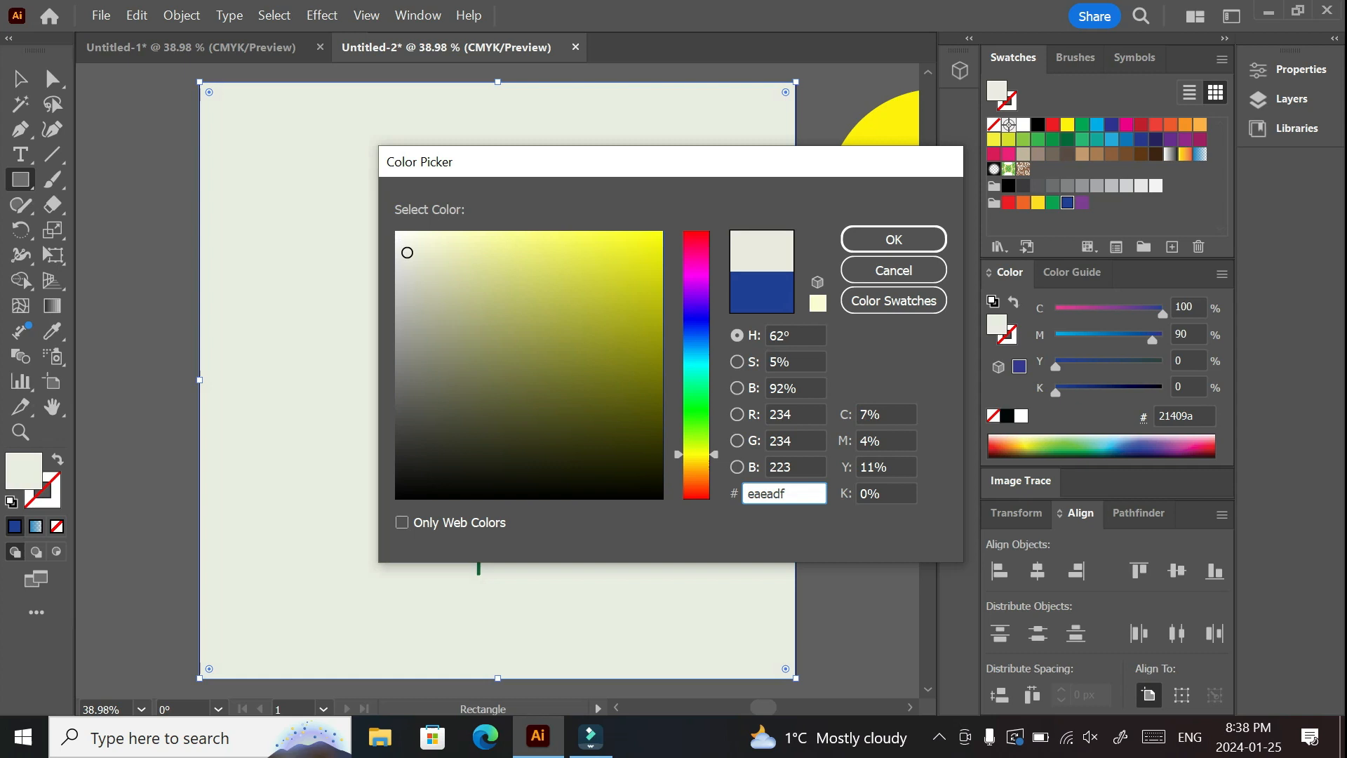
{"action": "left_click_drag", "start_coordinate": [696, 463], "coordinate": [696, 468]}
{"action": "mouse_move", "coordinate": [407, 252]}
{"action": "left_mouse_down"}
{"action": "mouse_move", "coordinate": [412, 313]}
{"action": "mouse_move", "coordinate": [400, 256]}
{"action": "mouse_move", "coordinate": [426, 247]}
{"action": "left_mouse_up"}
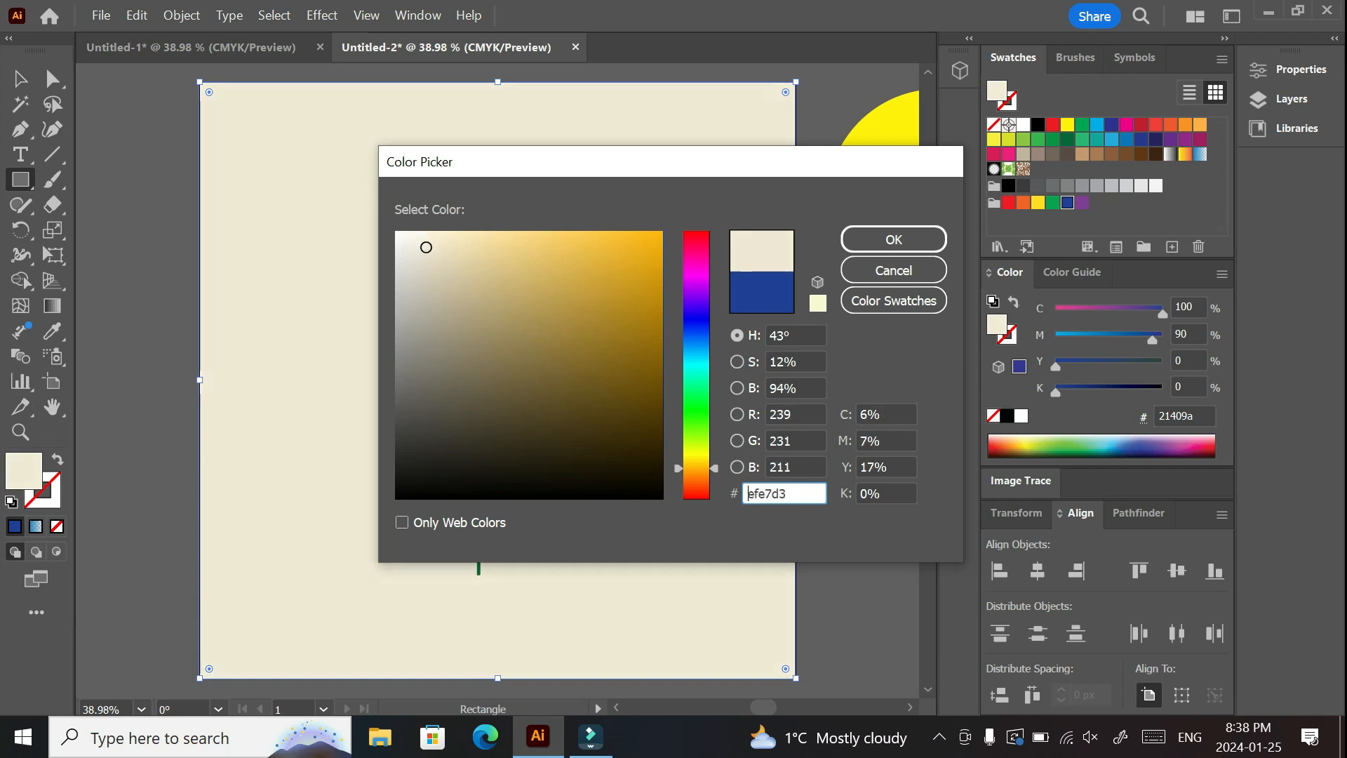
{"action": "left_click", "coordinate": [894, 240]}
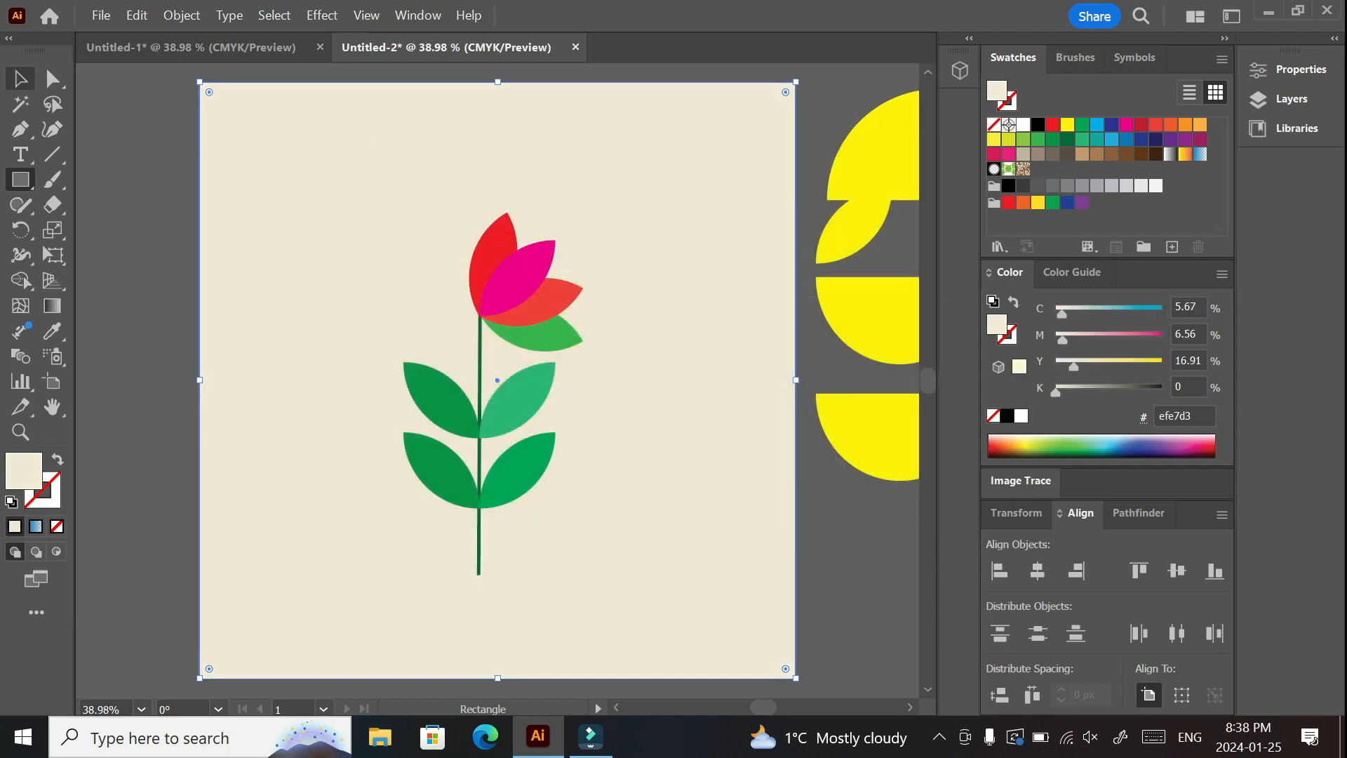
Step: Add a second artboard to the document and clear the selection
{"action": "left_click", "coordinate": [20, 78]}
{"action": "left_click", "coordinate": [845, 103]}
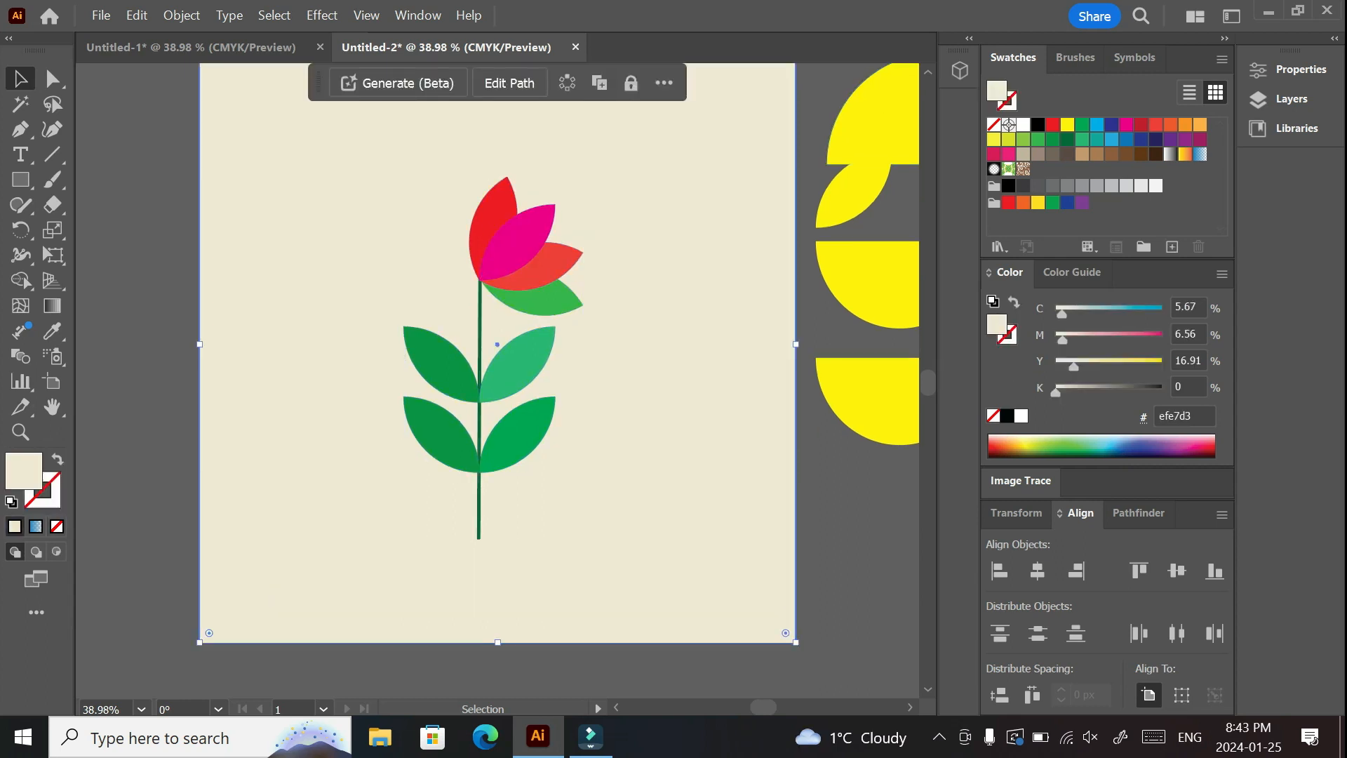
{"action": "scroll", "coordinate": [497, 379], "scroll_direction": "up", "scroll_amount": 8}
{"action": "scroll", "coordinate": [497, 379], "scroll_direction": "down", "scroll_amount": 7}
{"action": "scroll", "coordinate": [498, 379], "scroll_direction": "up", "scroll_amount": 3}
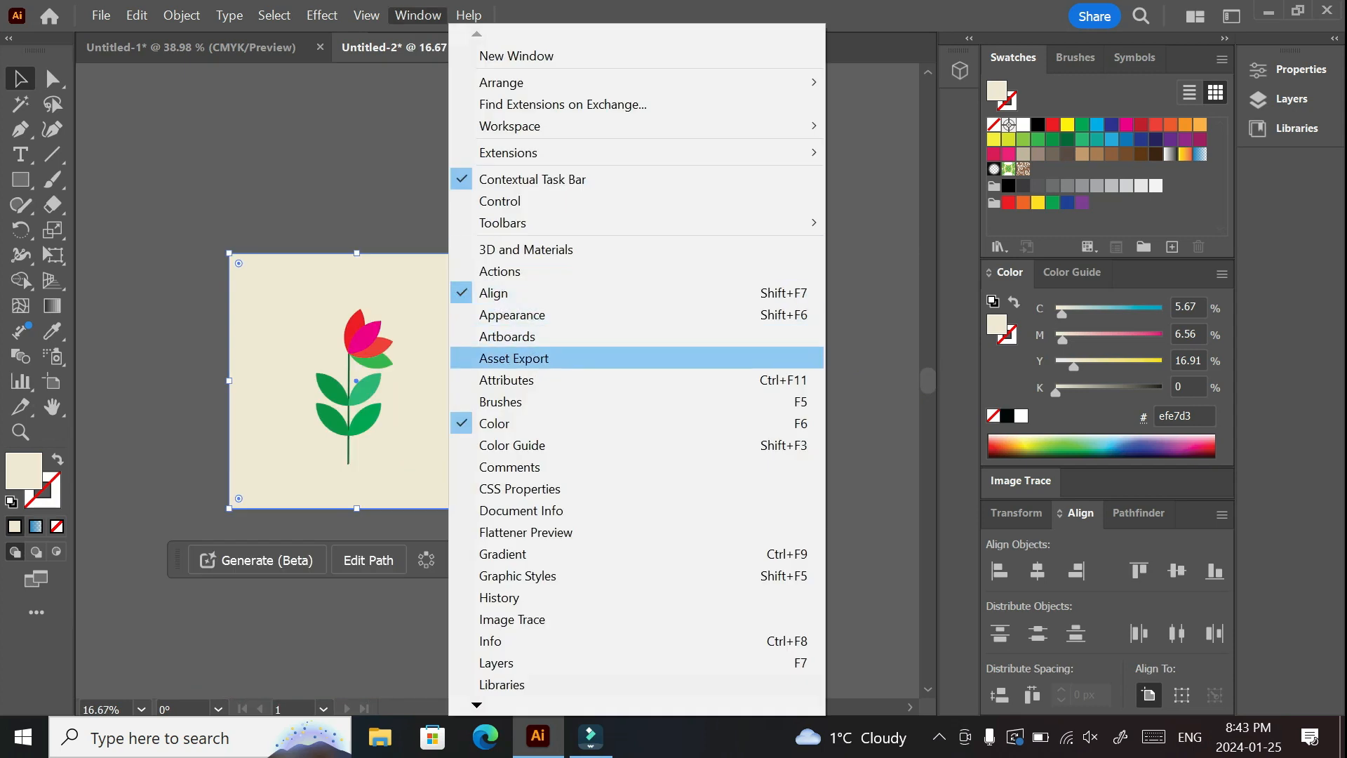
{"action": "left_click", "coordinate": [507, 336]}
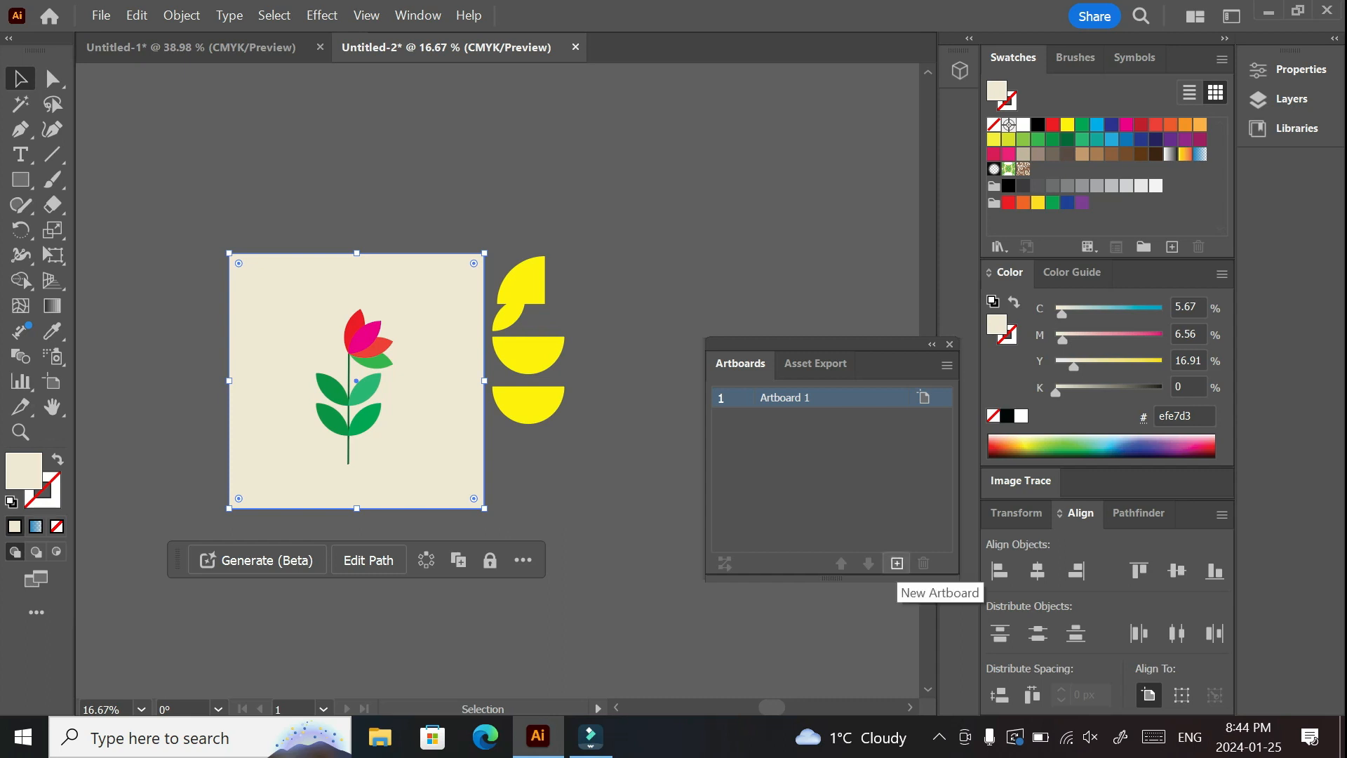
{"action": "left_click", "coordinate": [897, 562]}
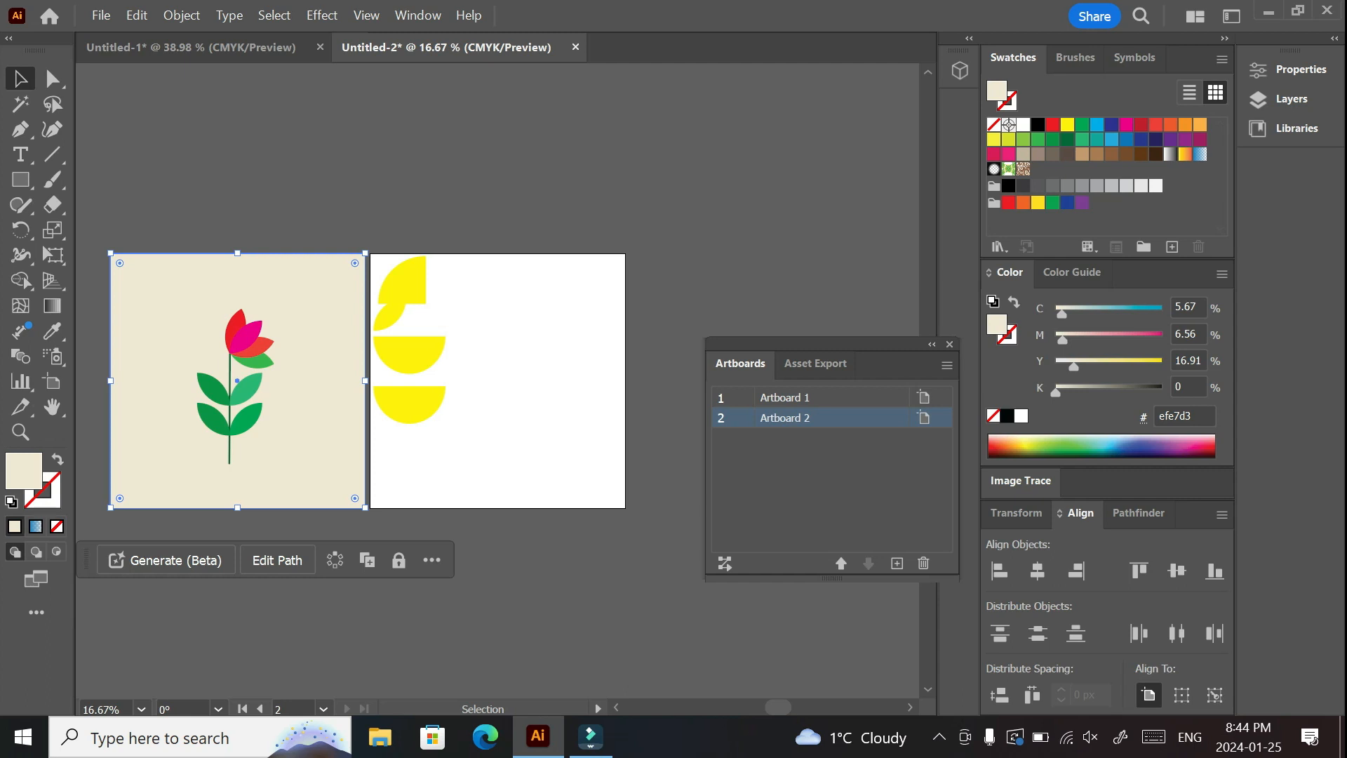
{"action": "left_click_drag", "start_coordinate": [778, 707], "coordinate": [780, 707]}
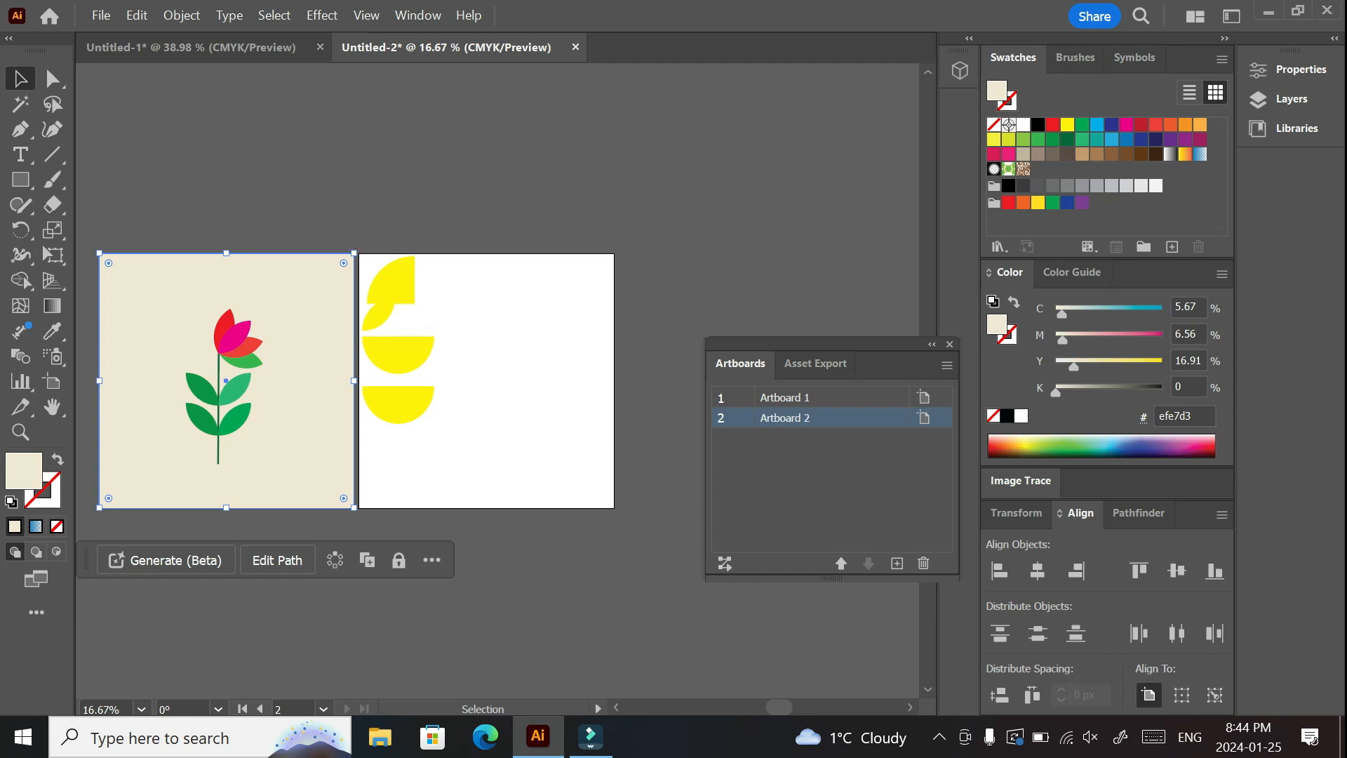
{"action": "left_click", "coordinate": [450, 413]}
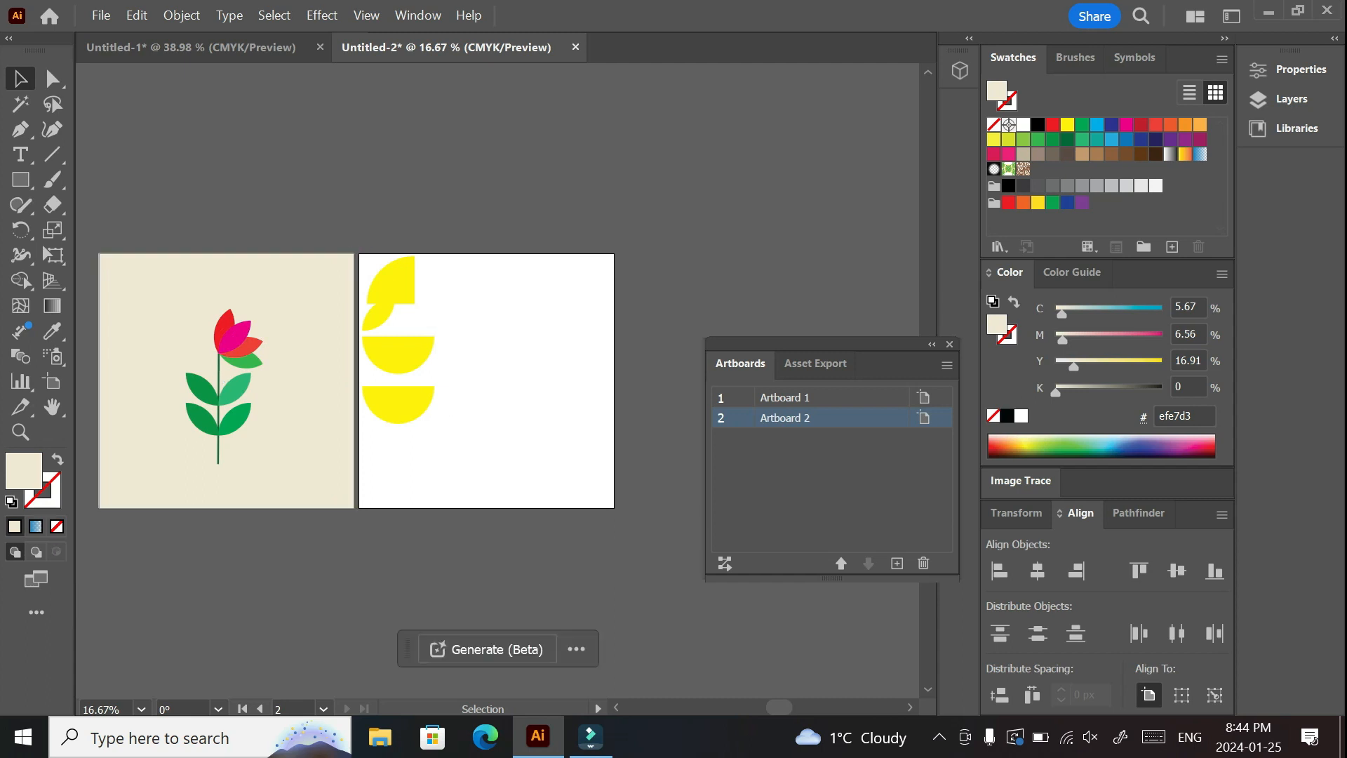
{"action": "left_click", "coordinate": [949, 344]}
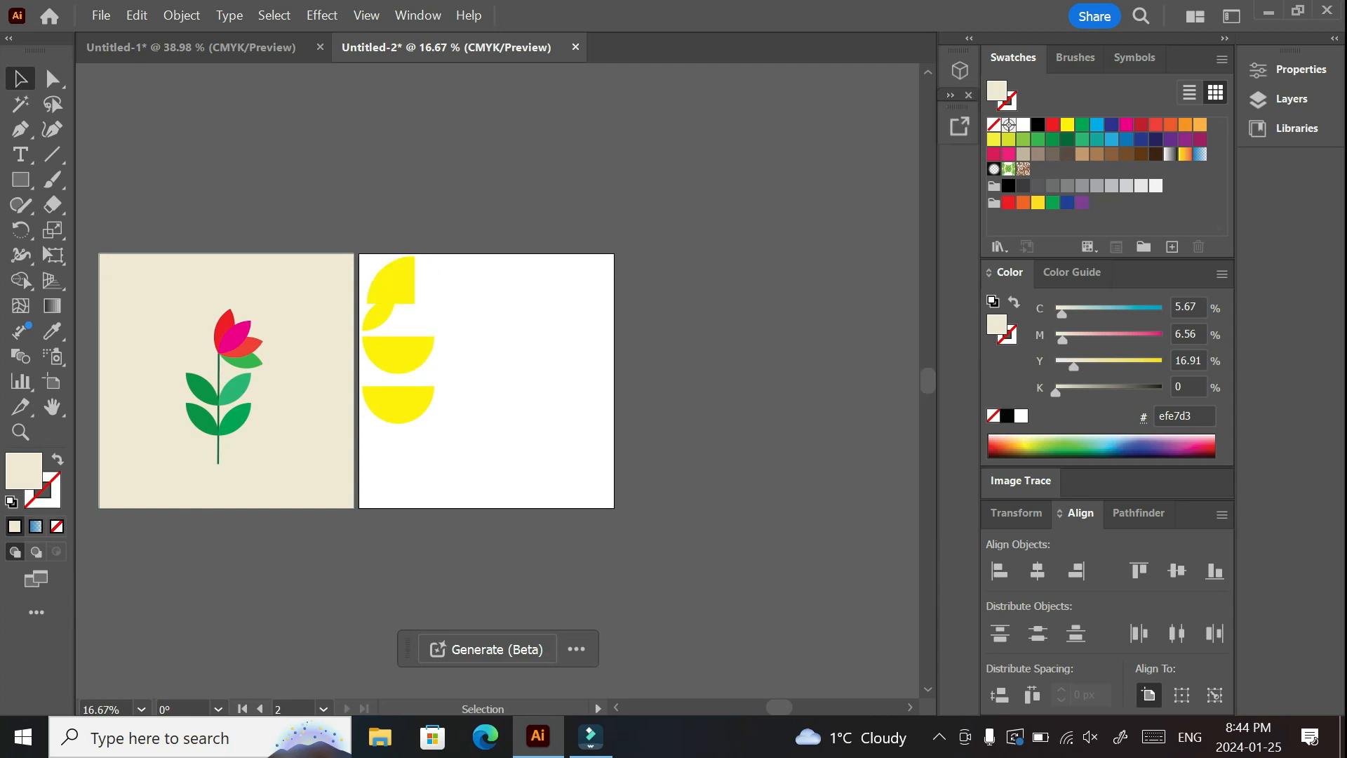
Step: Move the yellow quarter circle inward on the second artboard and place two copies of it around the artboard's right edge
{"action": "key", "text": "ctrl+plus"}
{"action": "key", "text": "ctrl+plus"}
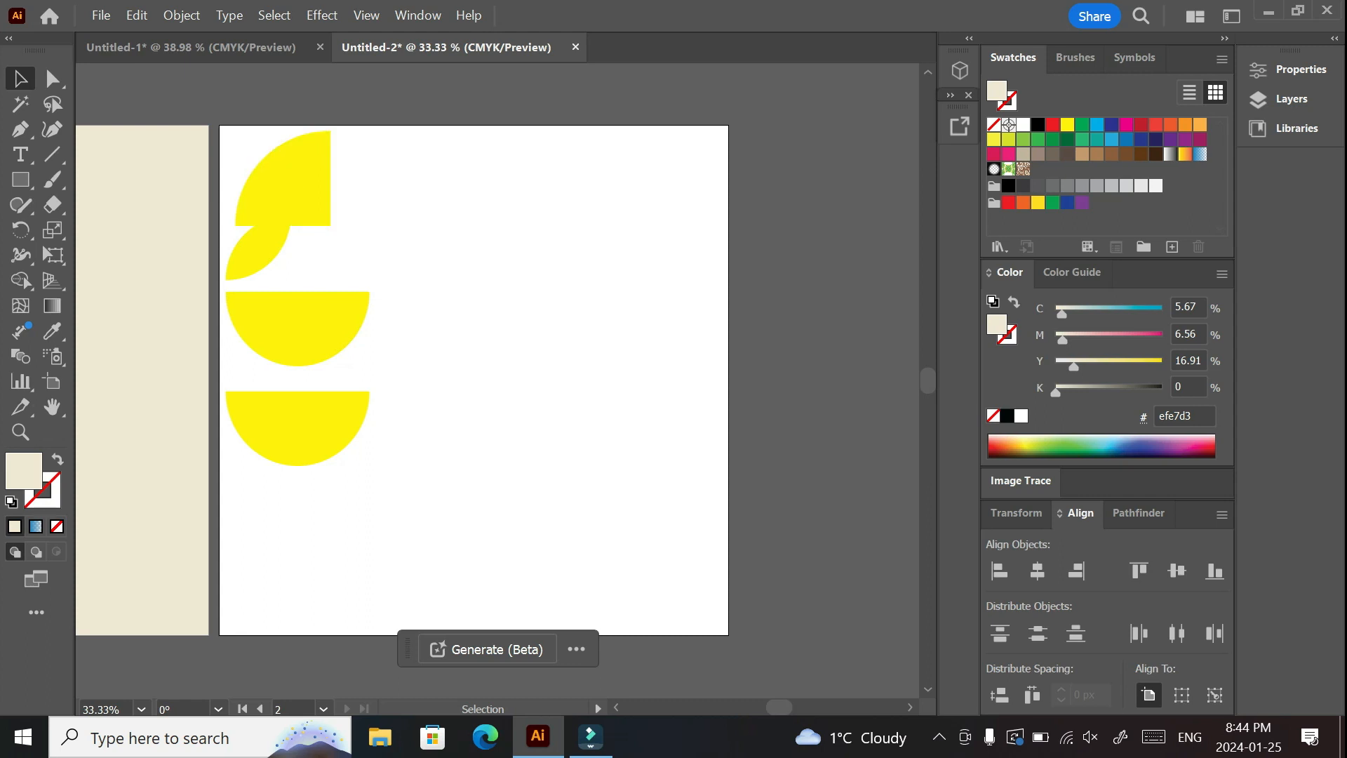
{"action": "left_click_drag", "start_coordinate": [285, 176], "coordinate": [505, 189]}
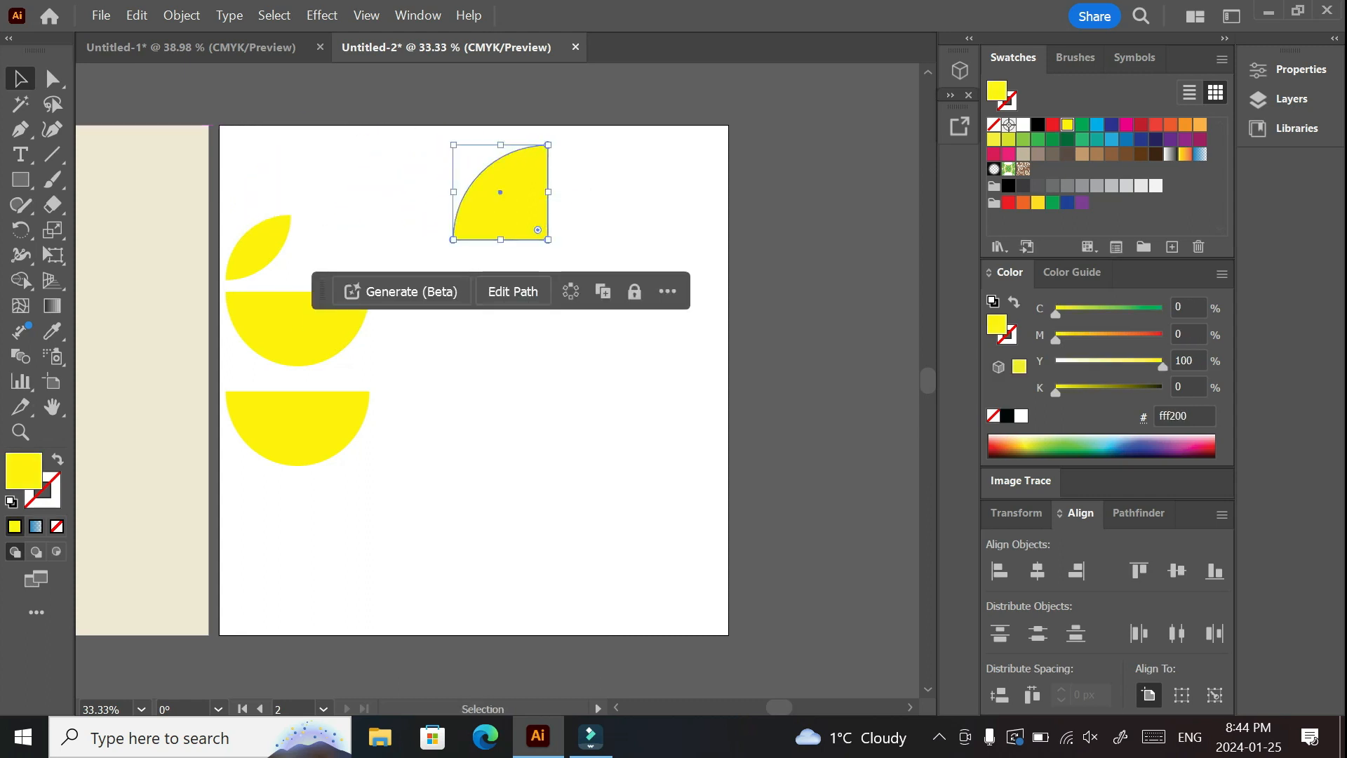
{"action": "left_click_drag", "start_coordinate": [505, 190], "coordinate": [789, 185]}
{"action": "left_click_drag", "start_coordinate": [624, 181], "coordinate": [826, 290]}
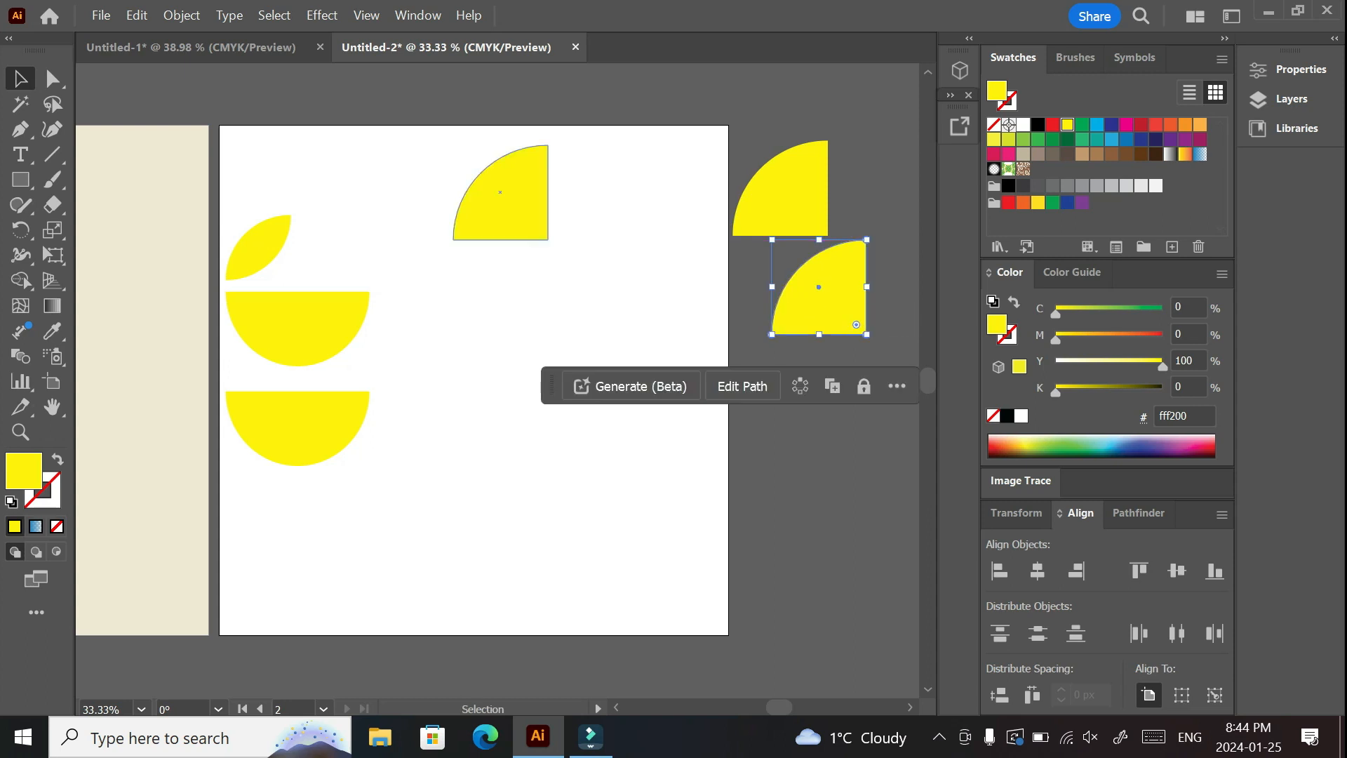
Step: Move the original quarter circle, the leaf shape and both half circles towards the second artboard's right edge, clearing its middle
{"action": "left_click_drag", "start_coordinate": [500, 193], "coordinate": [752, 113]}
{"action": "left_click_drag", "start_coordinate": [298, 330], "coordinate": [787, 418]}
{"action": "left_click_drag", "start_coordinate": [257, 247], "coordinate": [675, 197]}
{"action": "left_click_drag", "start_coordinate": [339, 424], "coordinate": [860, 505]}
Step: Draw a vertical stem line about 499 px long on the second artboard and give it a dark green stroke
{"action": "left_click_drag", "start_coordinate": [435, 540], "coordinate": [434, 560]}
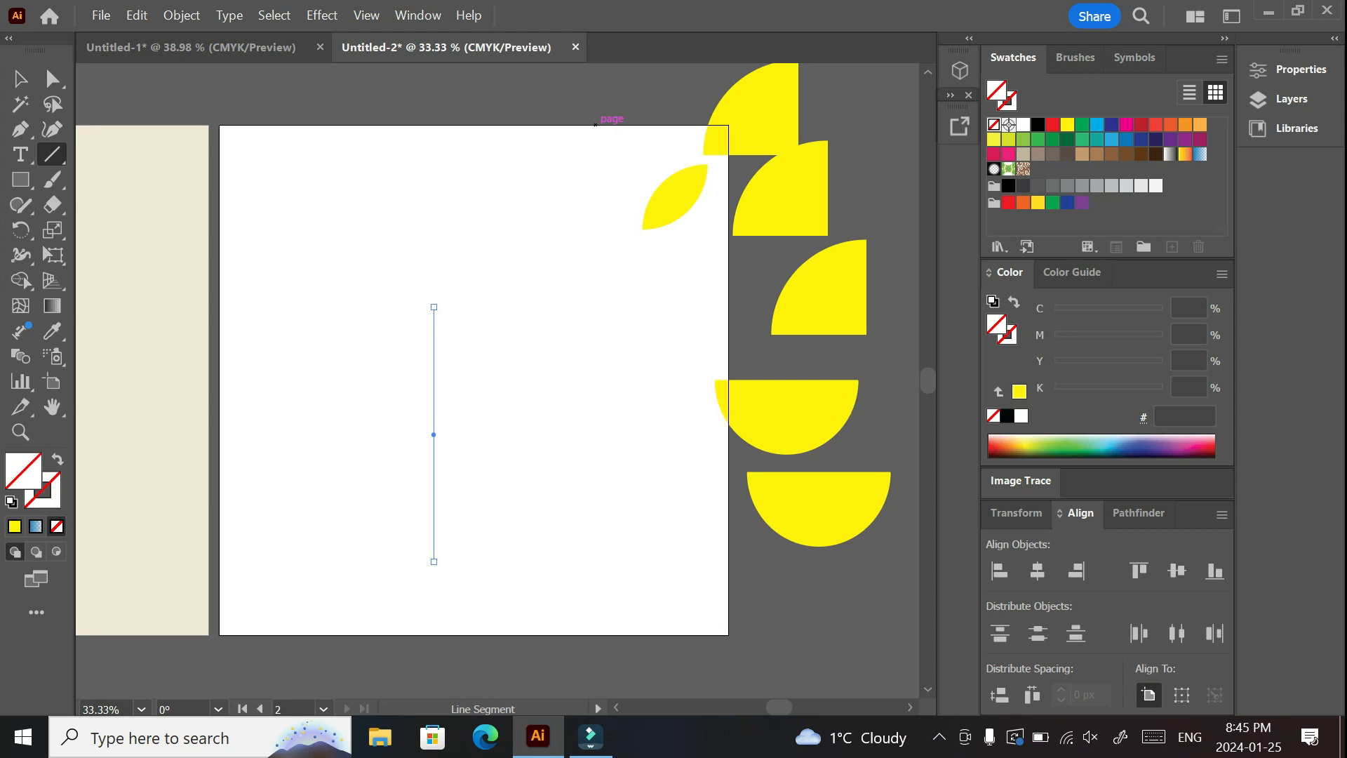
{"action": "left_click", "coordinate": [1291, 70]}
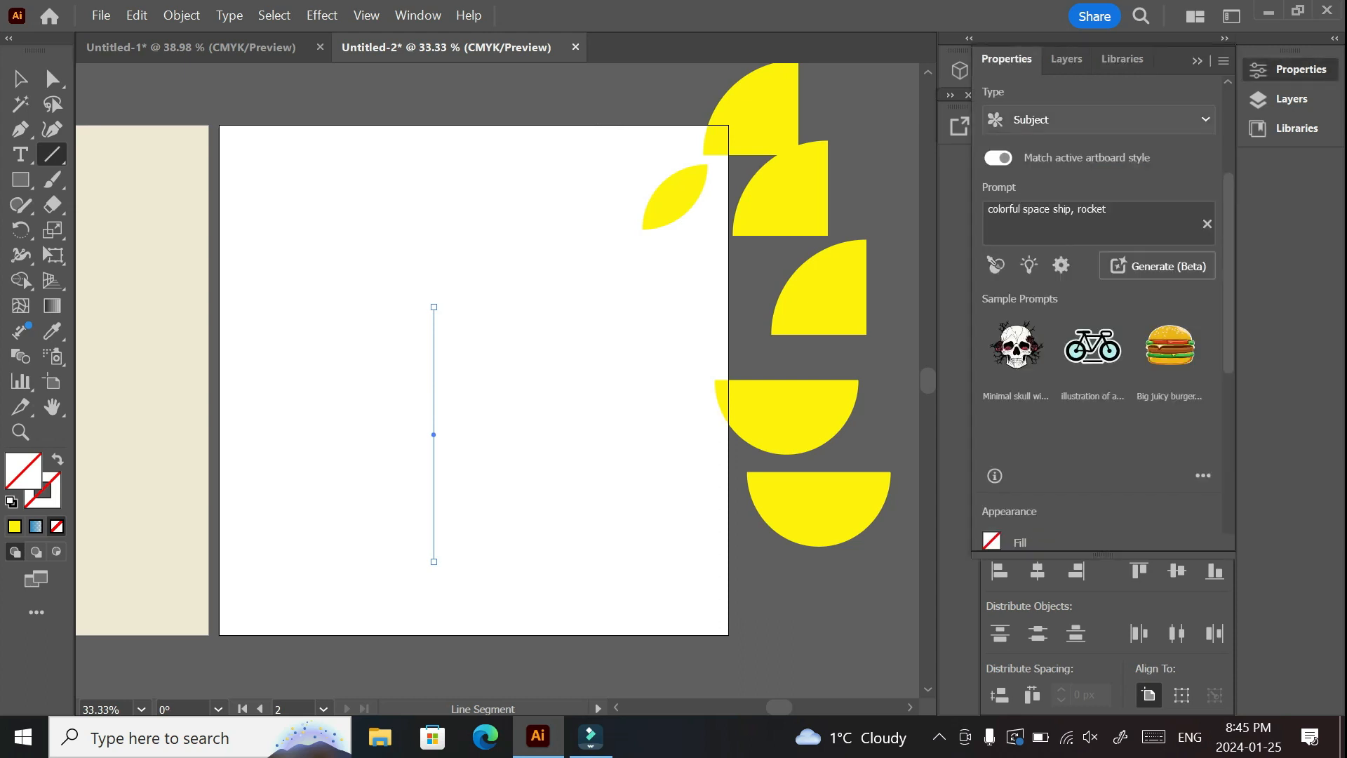
{"action": "scroll", "coordinate": [1102, 315], "scroll_direction": "down", "scroll_amount": 5}
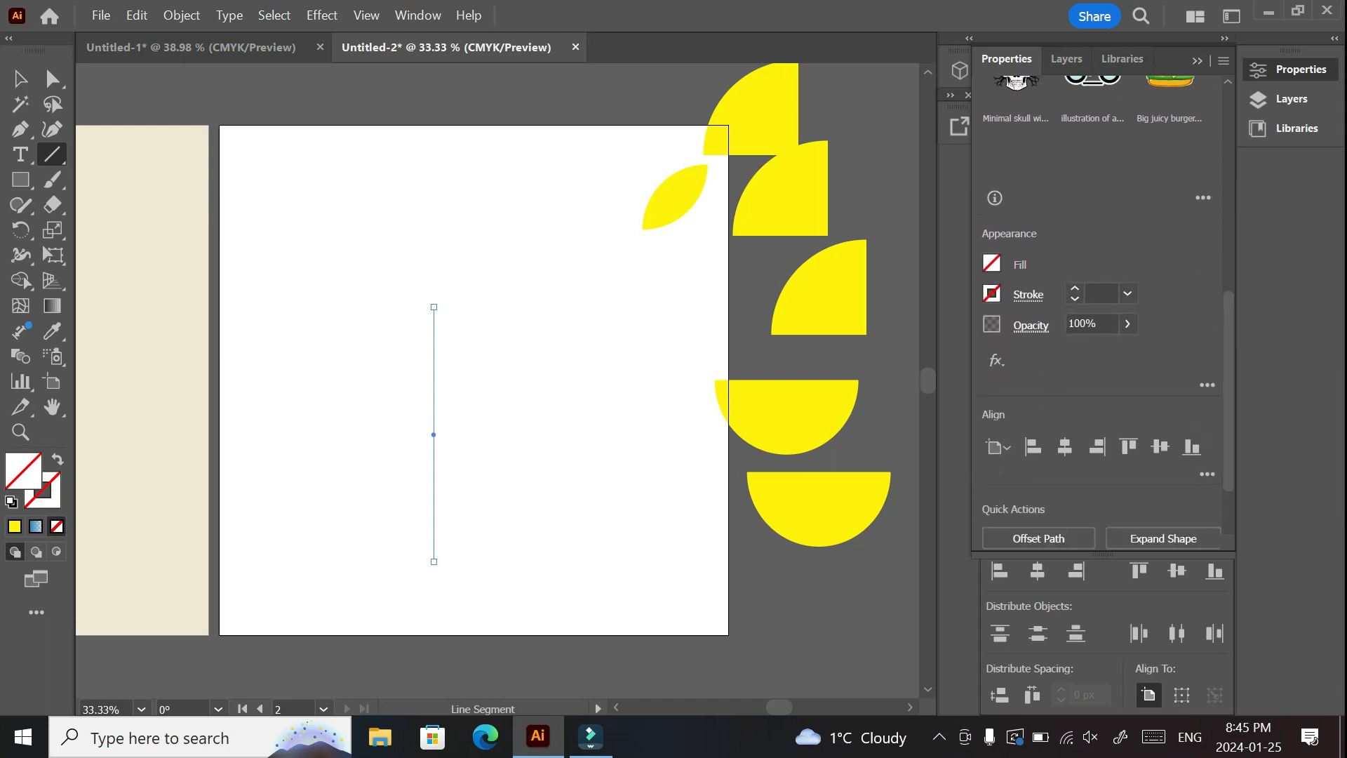
{"action": "left_click", "coordinate": [992, 294]}
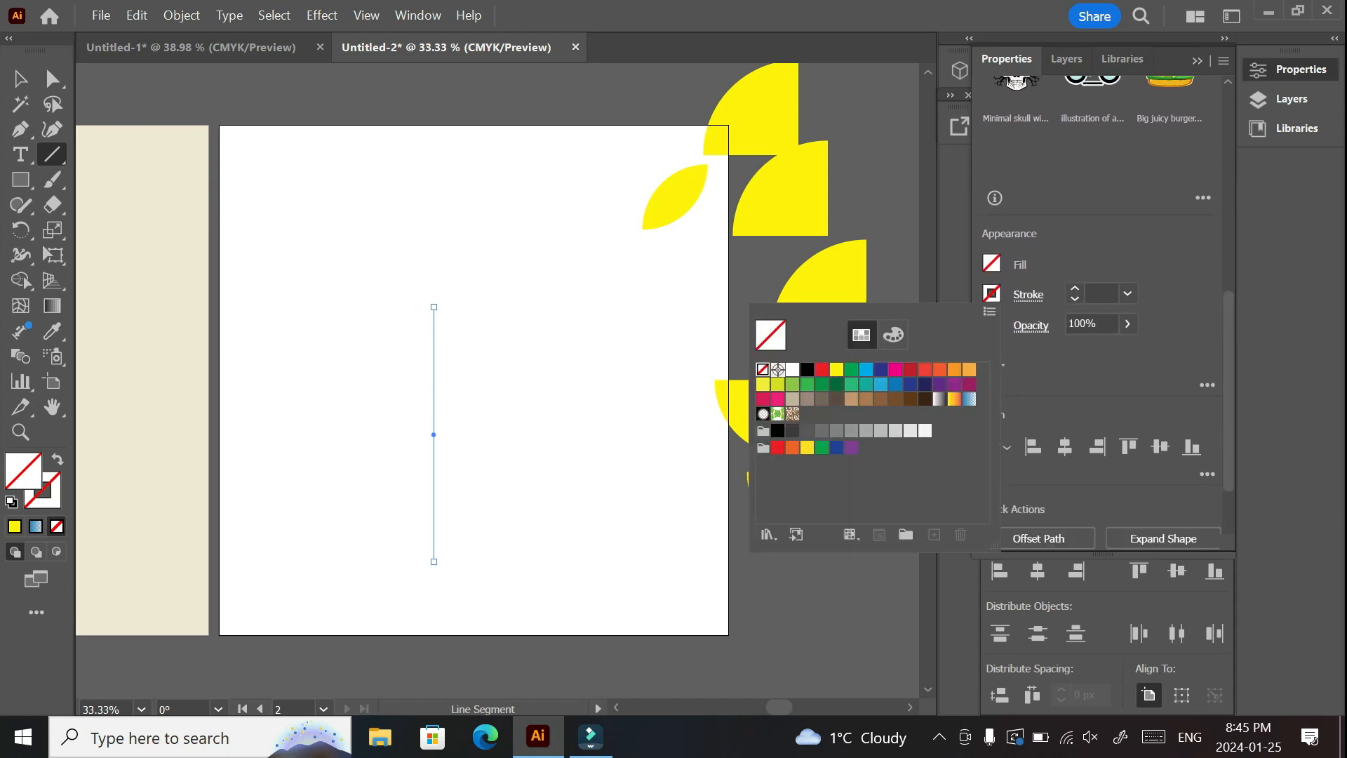
{"action": "left_click", "coordinate": [836, 384]}
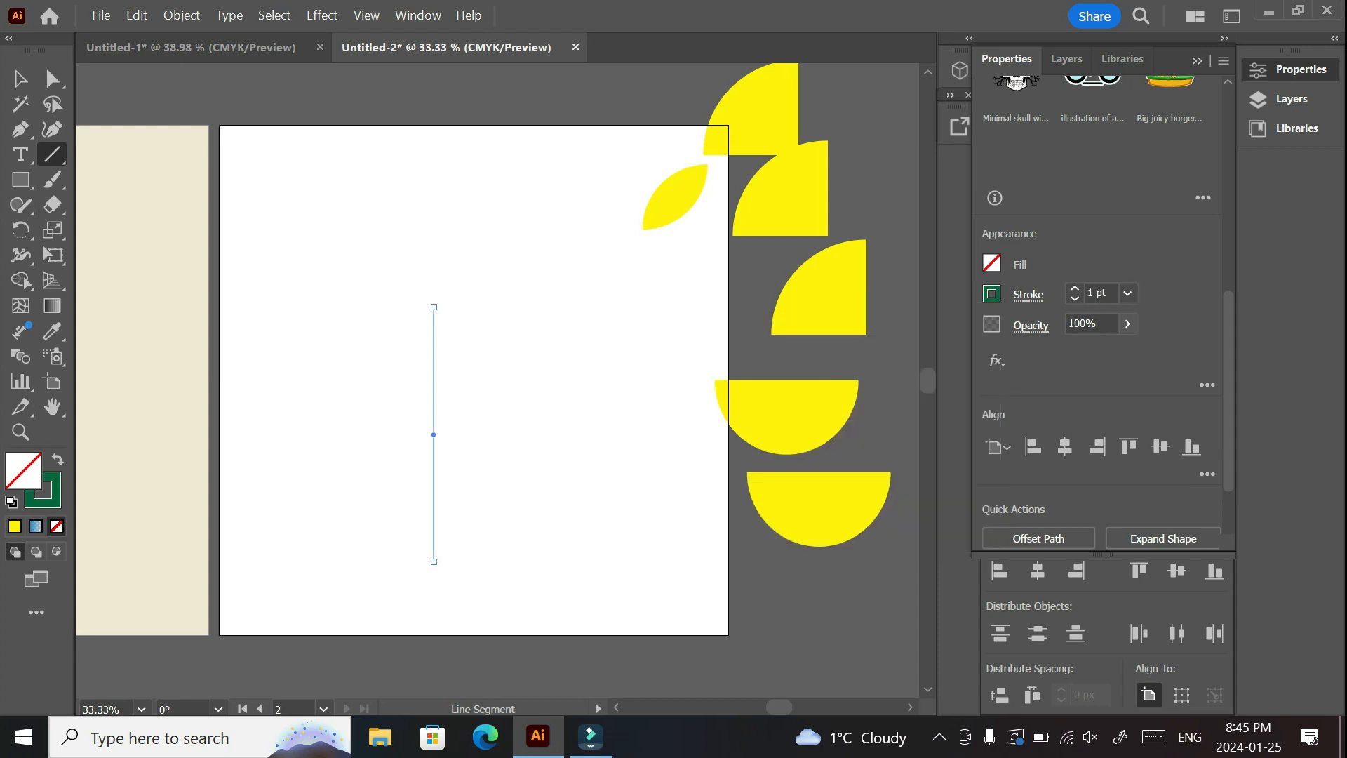
Step: Set the stem's stroke weight to 8 pt and move the stem to about X 482 px, Y 646 px
{"action": "left_click", "coordinate": [1127, 293]}
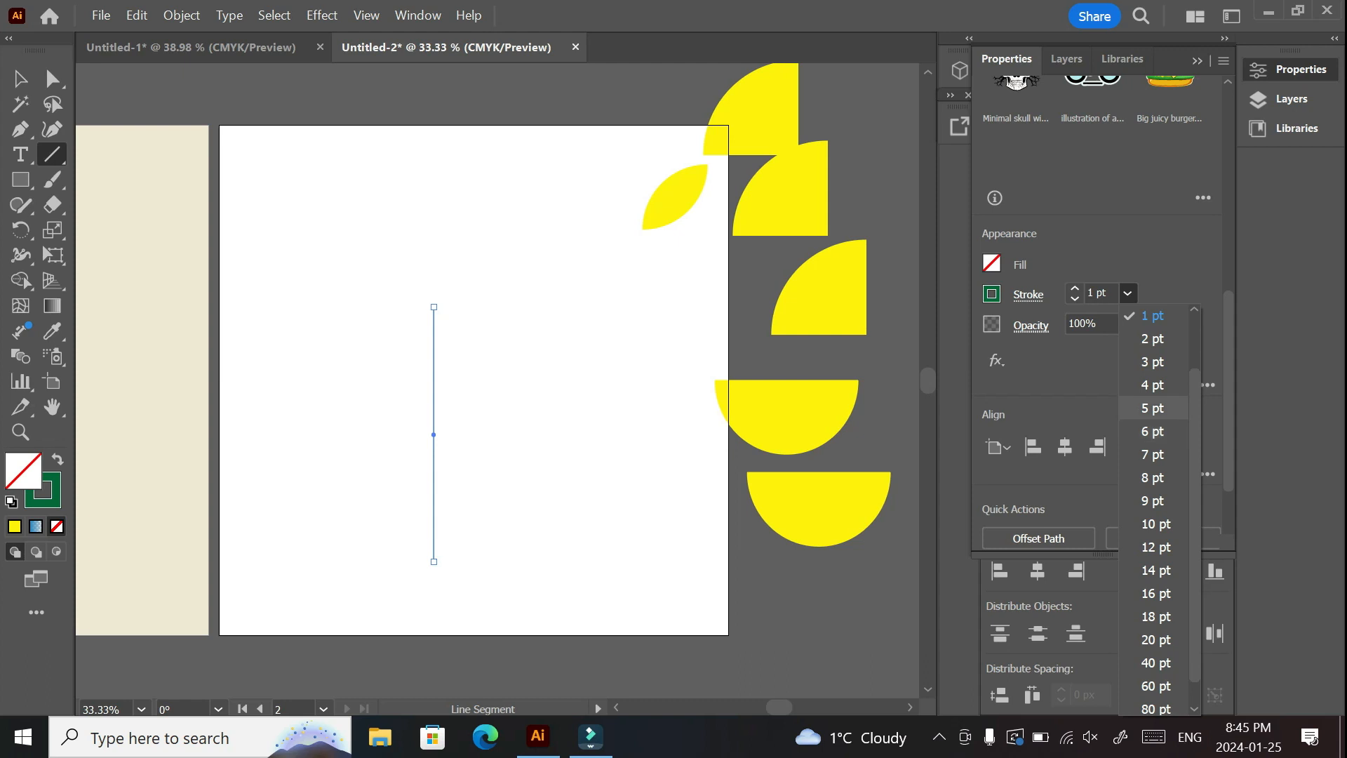
{"action": "left_click", "coordinate": [1153, 408]}
{"action": "left_click", "coordinate": [1127, 293]}
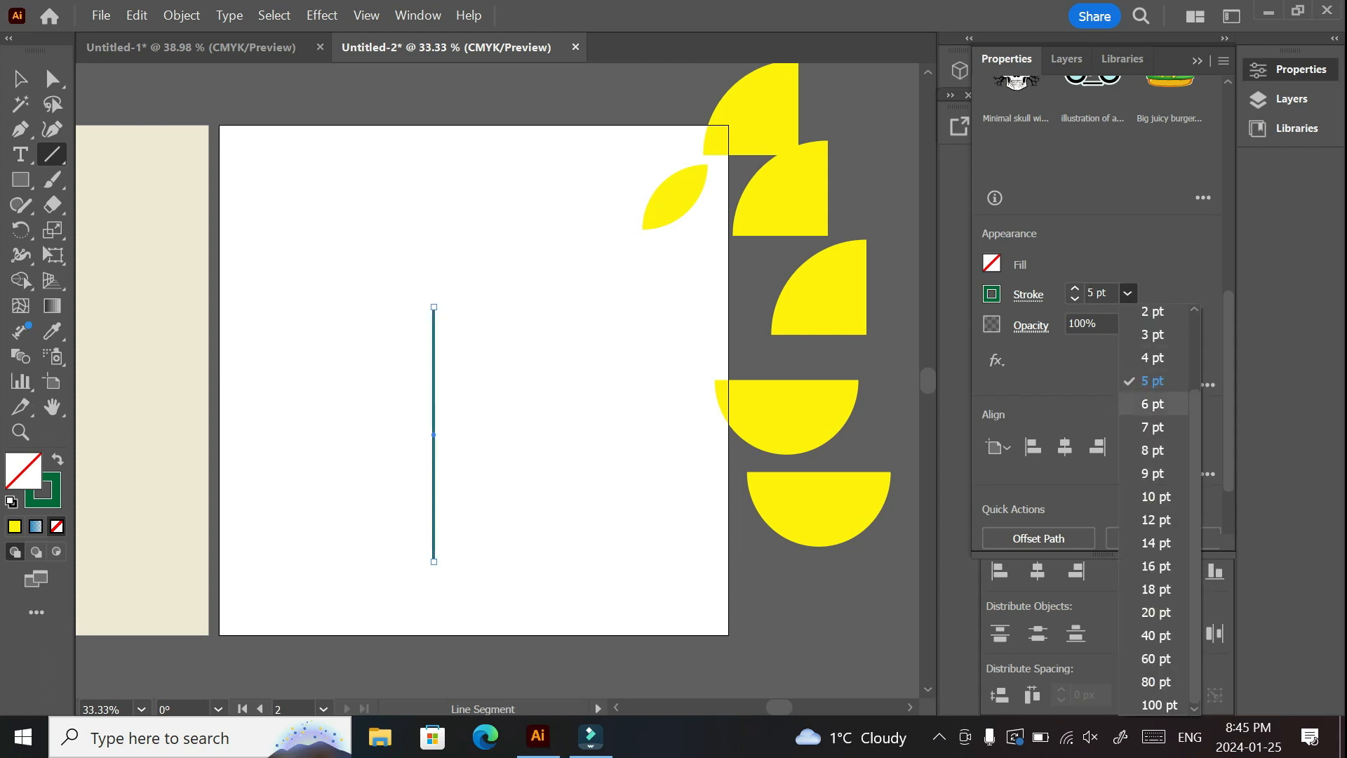
{"action": "left_click", "coordinate": [1152, 449]}
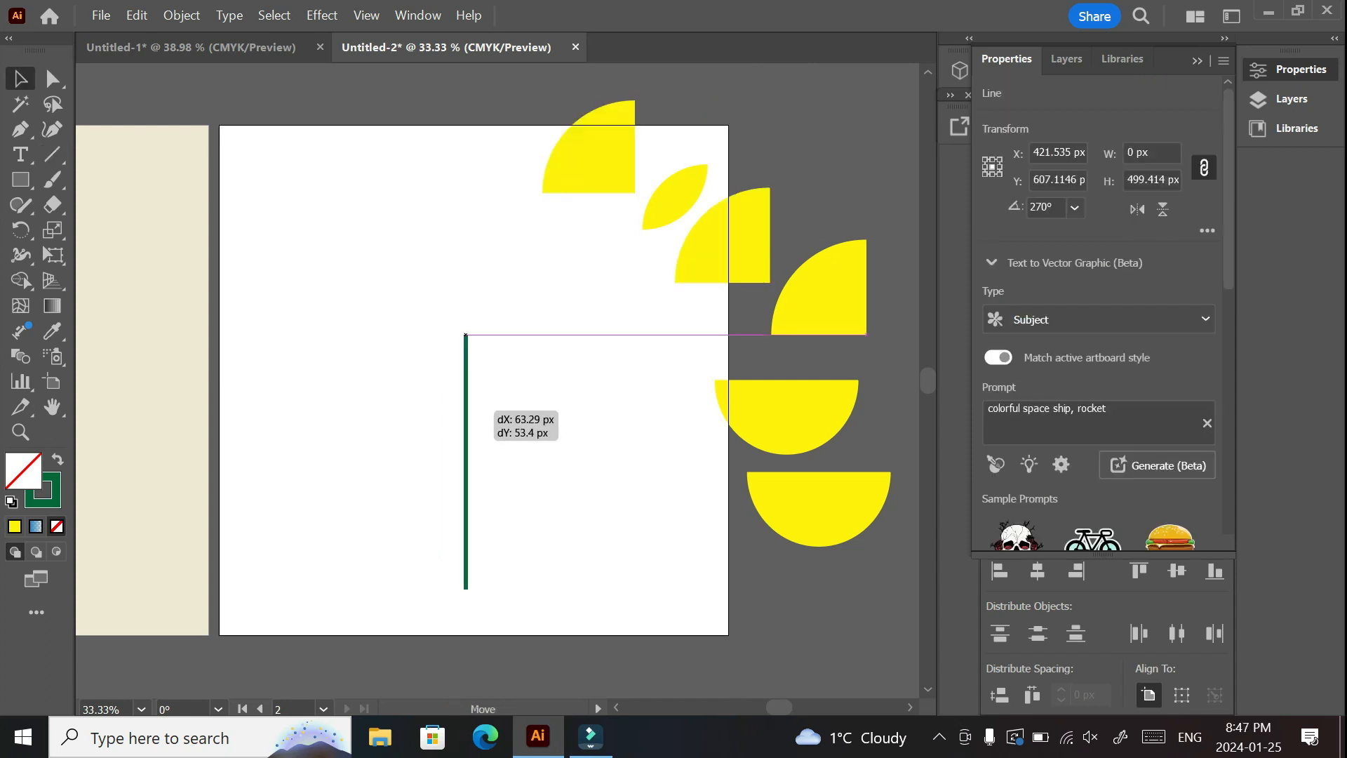
{"action": "left_click_drag", "start_coordinate": [462, 454], "coordinate": [464, 454]}
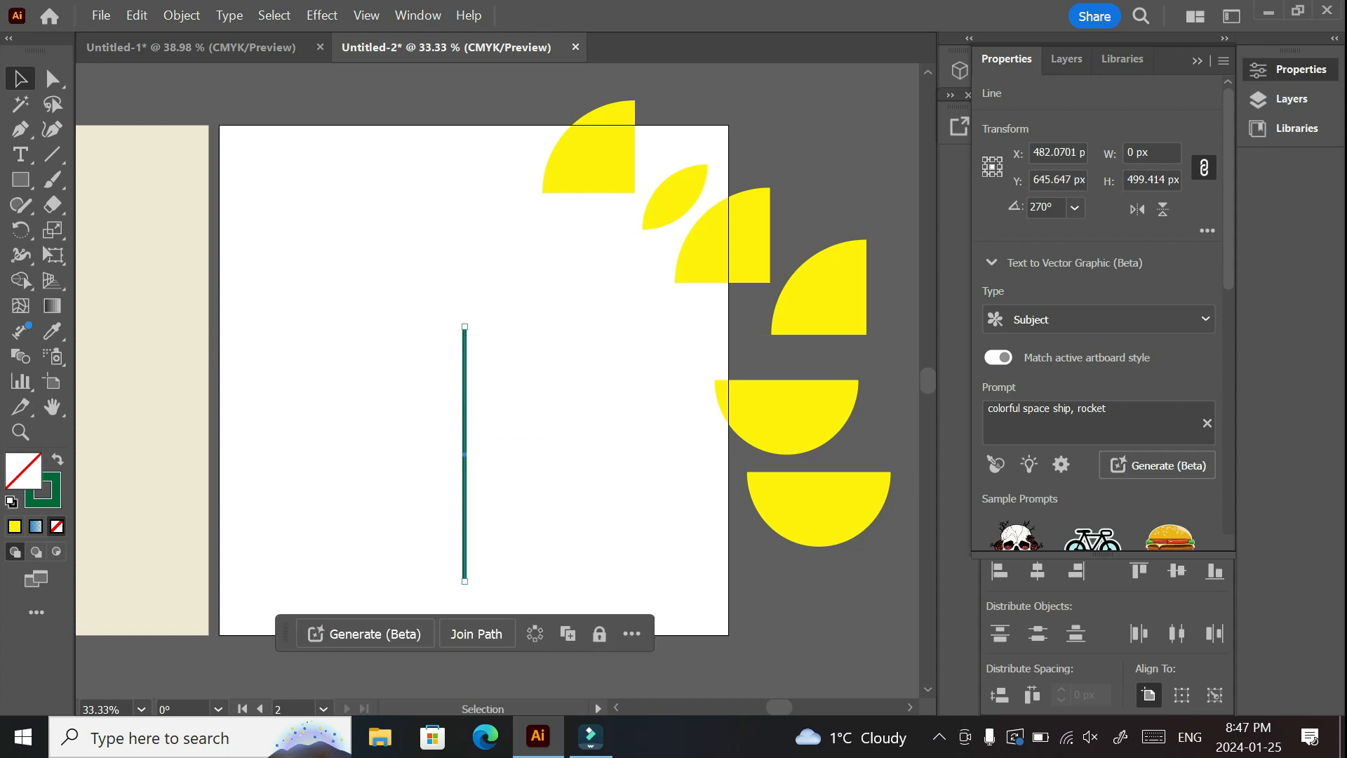
Step: Move a yellow quarter circle above the stem to about X 377 px, Y 216 px and reflect it across the horizontal axis
{"action": "left_click_drag", "start_coordinate": [593, 163], "coordinate": [430, 251]}
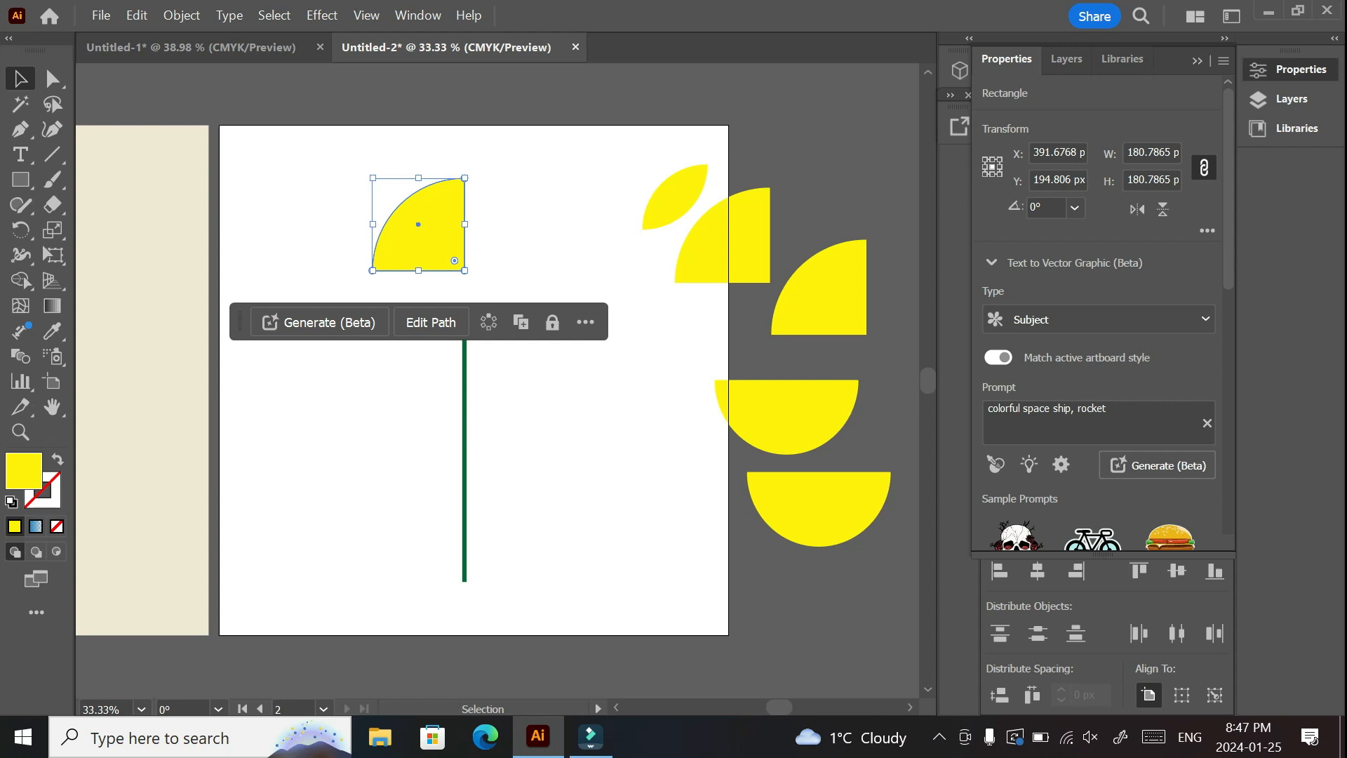
{"action": "mouse_move", "coordinate": [449, 219]}
{"action": "left_mouse_down"}
{"action": "mouse_move", "coordinate": [574, 206]}
{"action": "mouse_move", "coordinate": [440, 230]}
{"action": "left_mouse_up"}
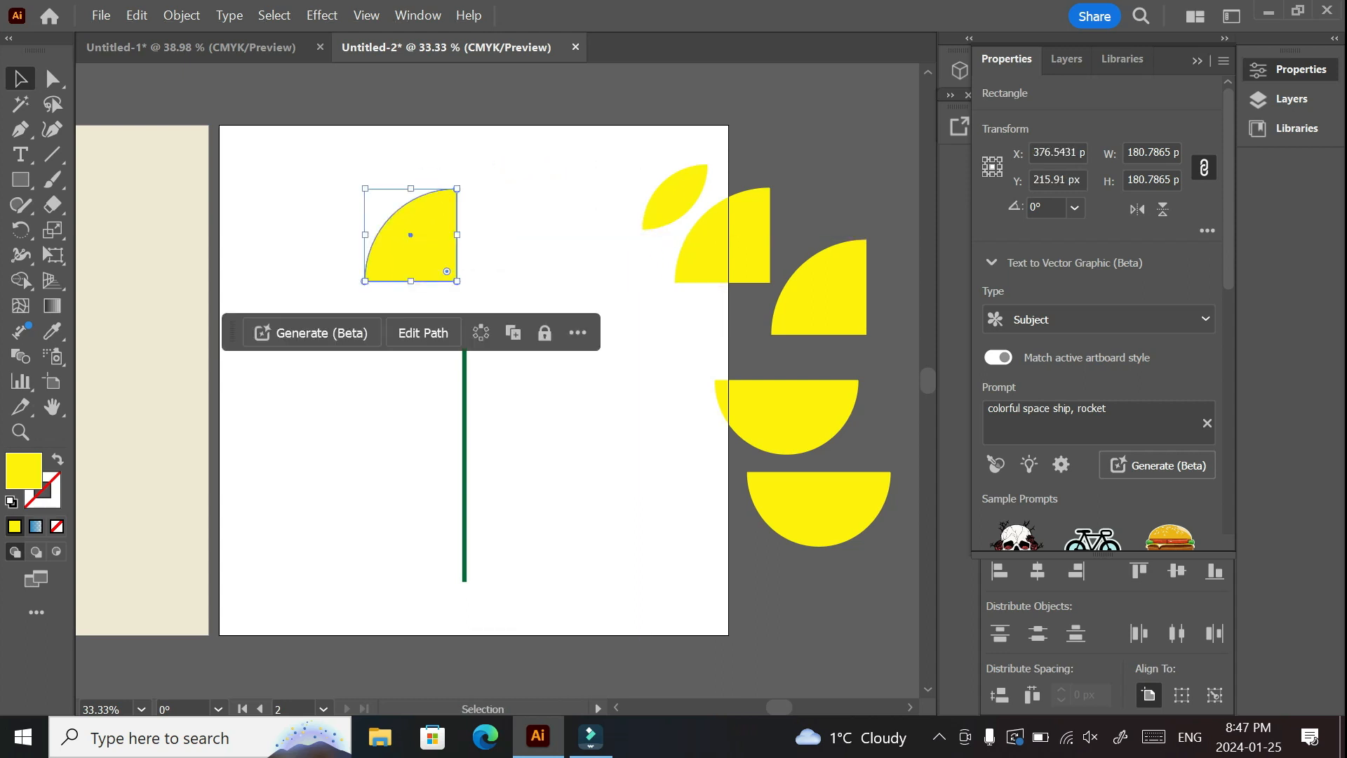
{"action": "right_click", "coordinate": [416, 231]}
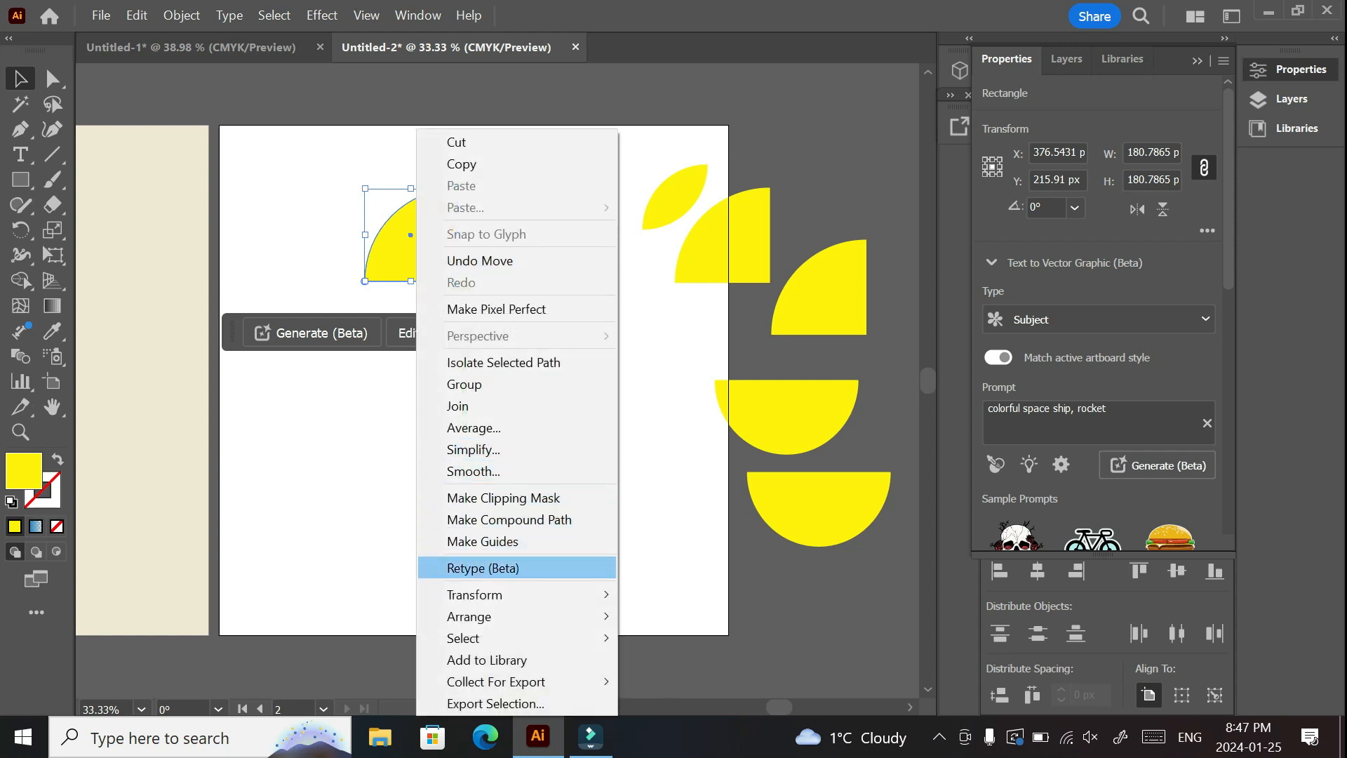
{"action": "mouse_move", "coordinate": [491, 595]}
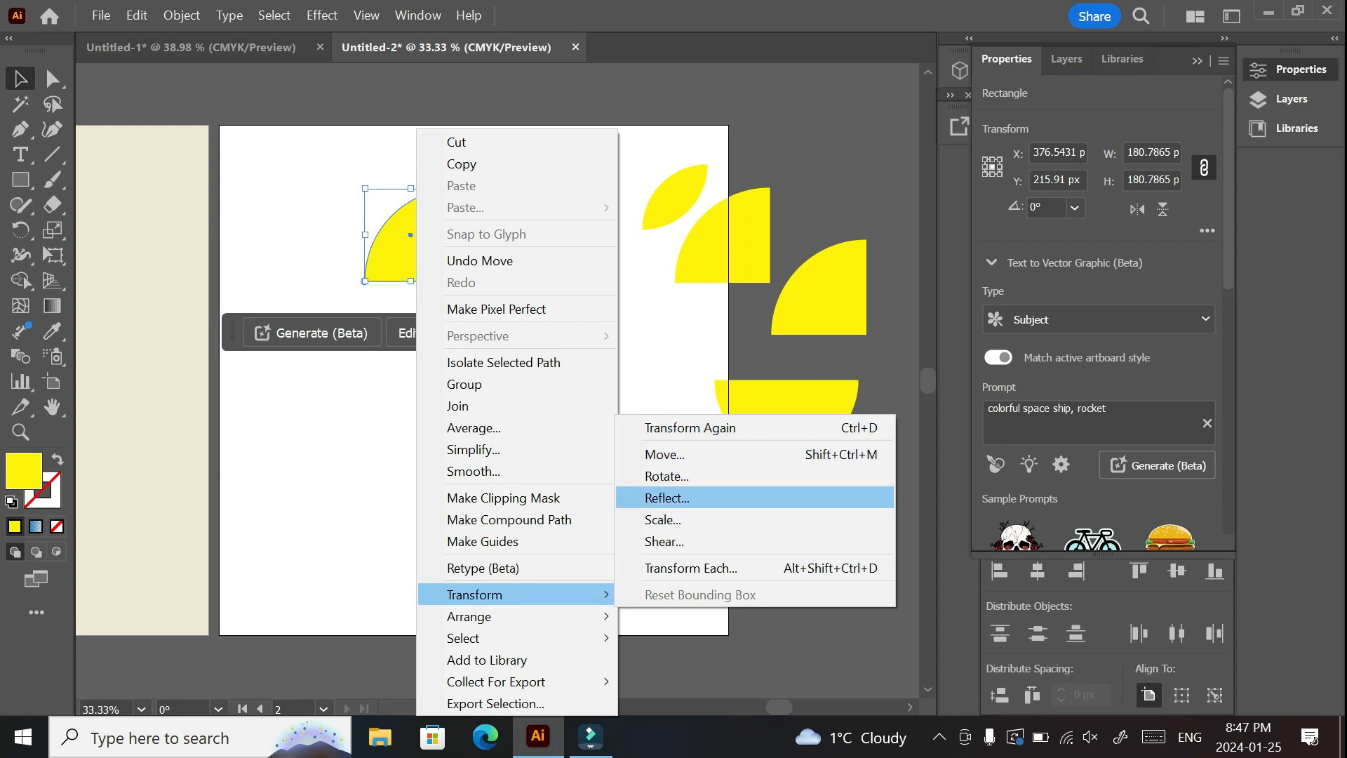
{"action": "left_click", "coordinate": [667, 497]}
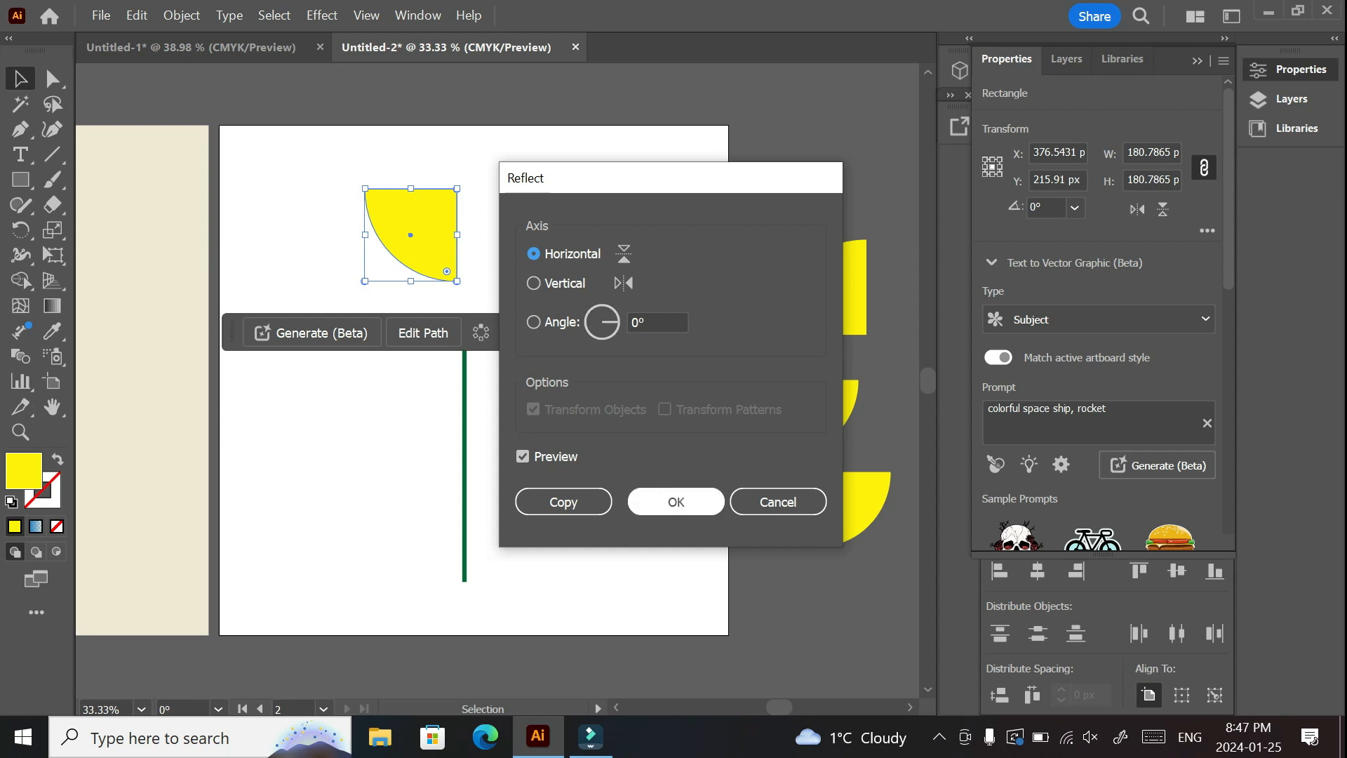
{"action": "key", "text": "Return"}
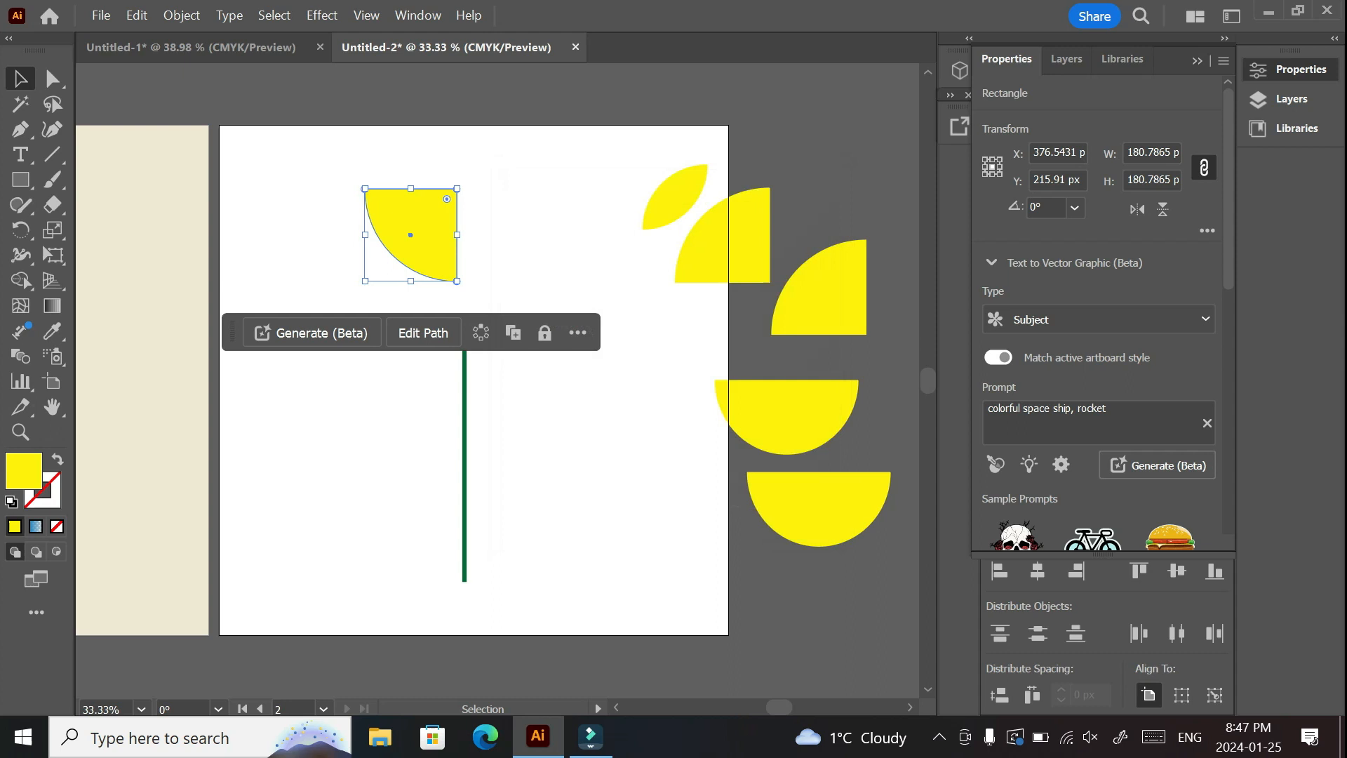
Step: Make a copy of the quarter circle reflected across the vertical axis and arrange both as a half-circle bowl on the stem's upper end
{"action": "right_click", "coordinate": [417, 231]}
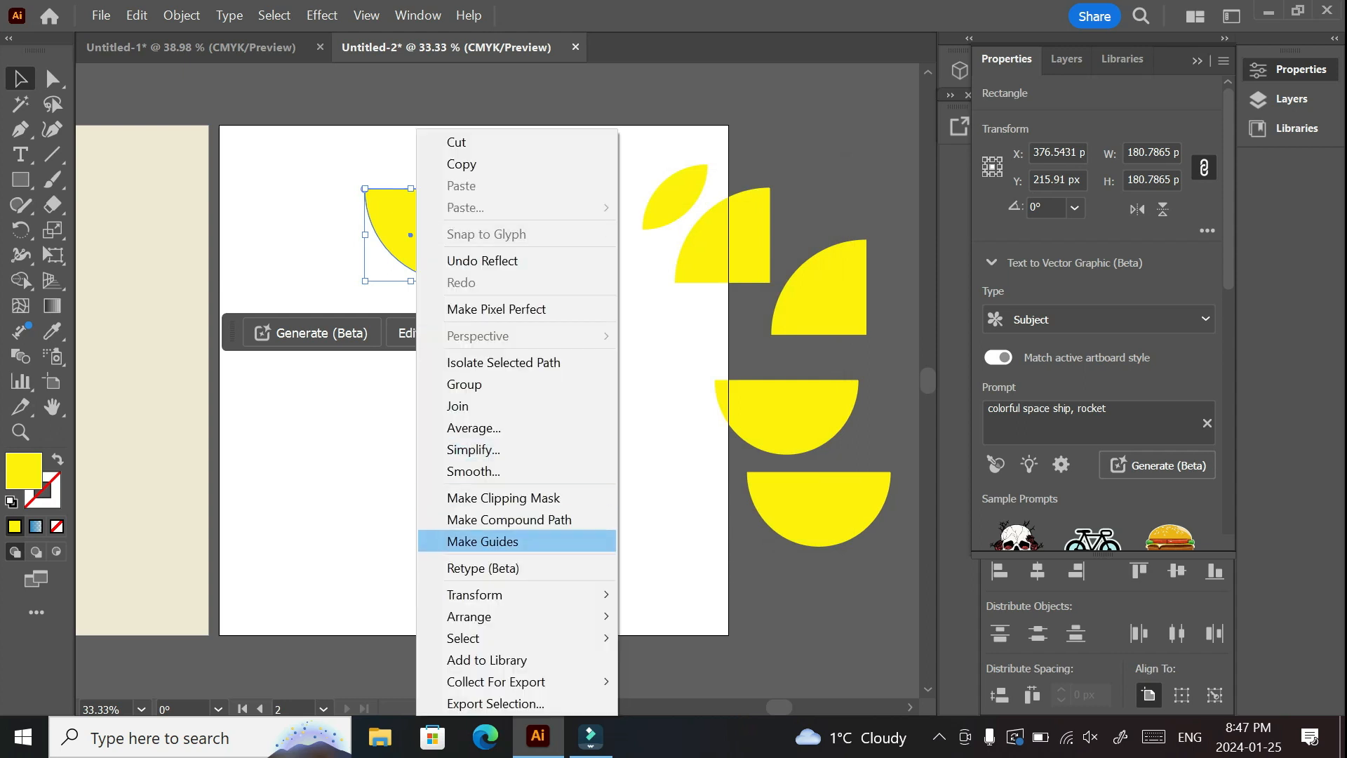
{"action": "mouse_move", "coordinate": [491, 594]}
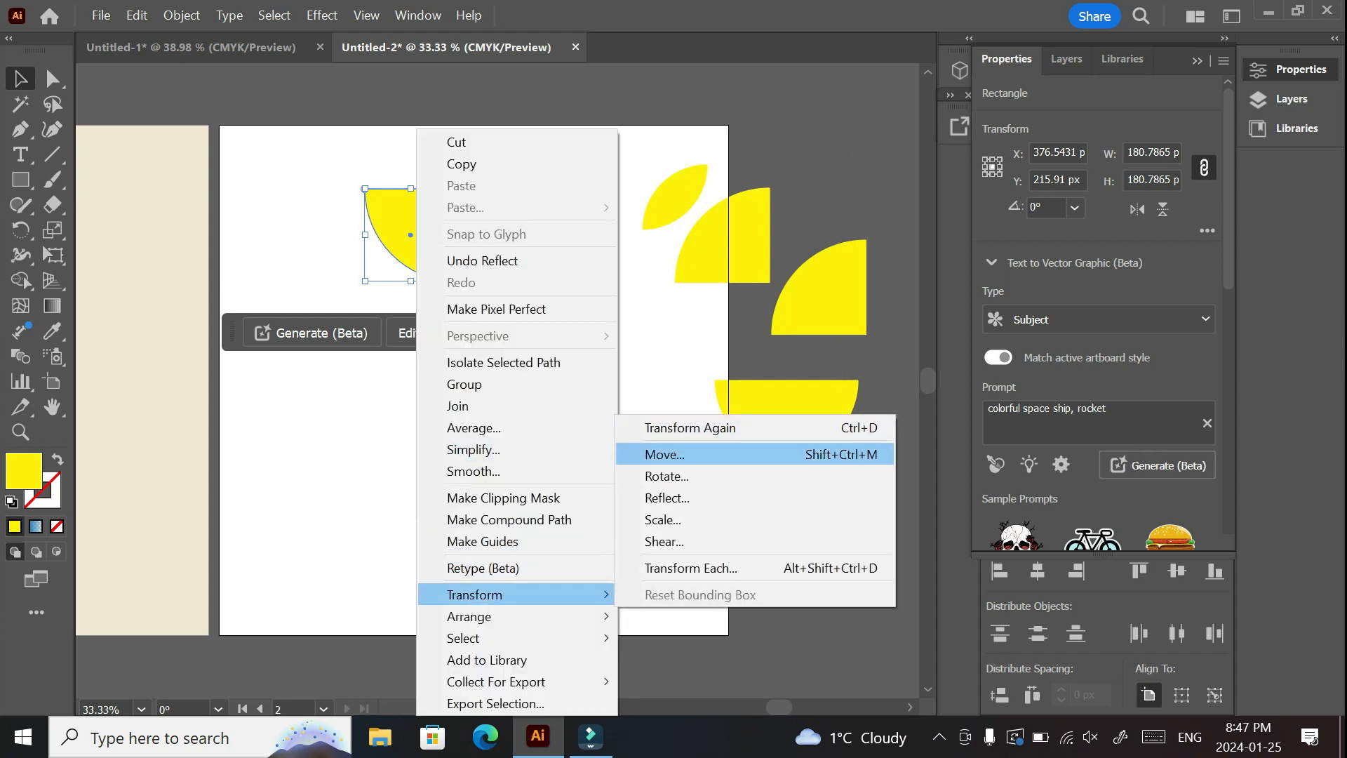
{"action": "left_click", "coordinate": [667, 497]}
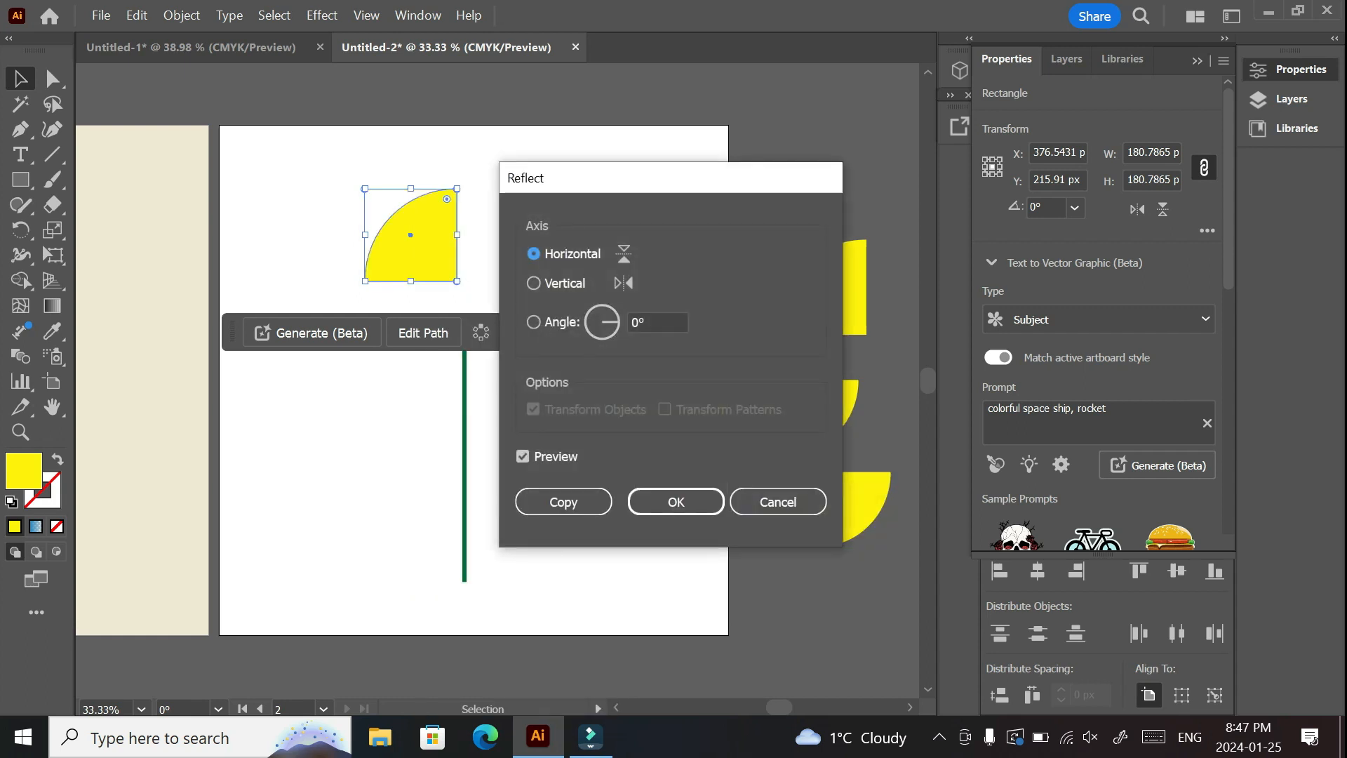
{"action": "left_click", "coordinate": [533, 283]}
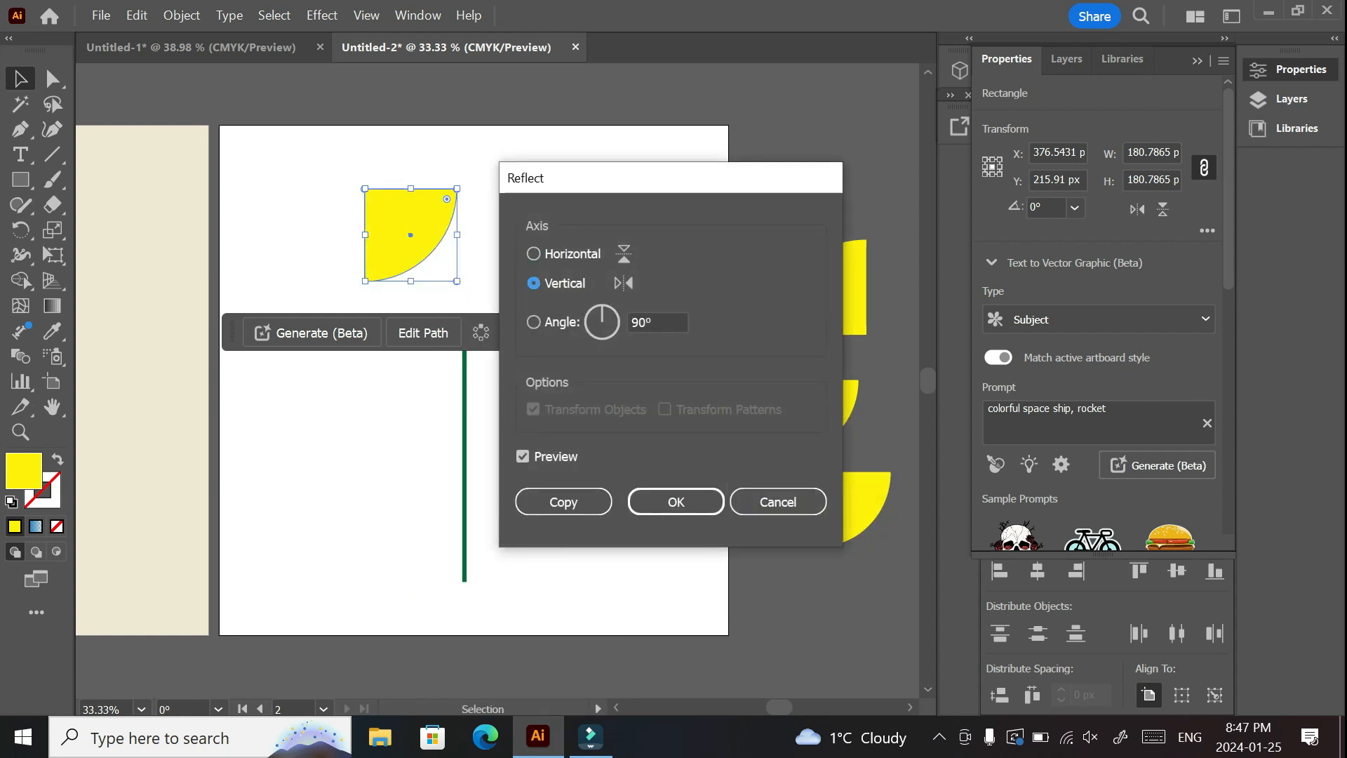
{"action": "left_click", "coordinate": [563, 501]}
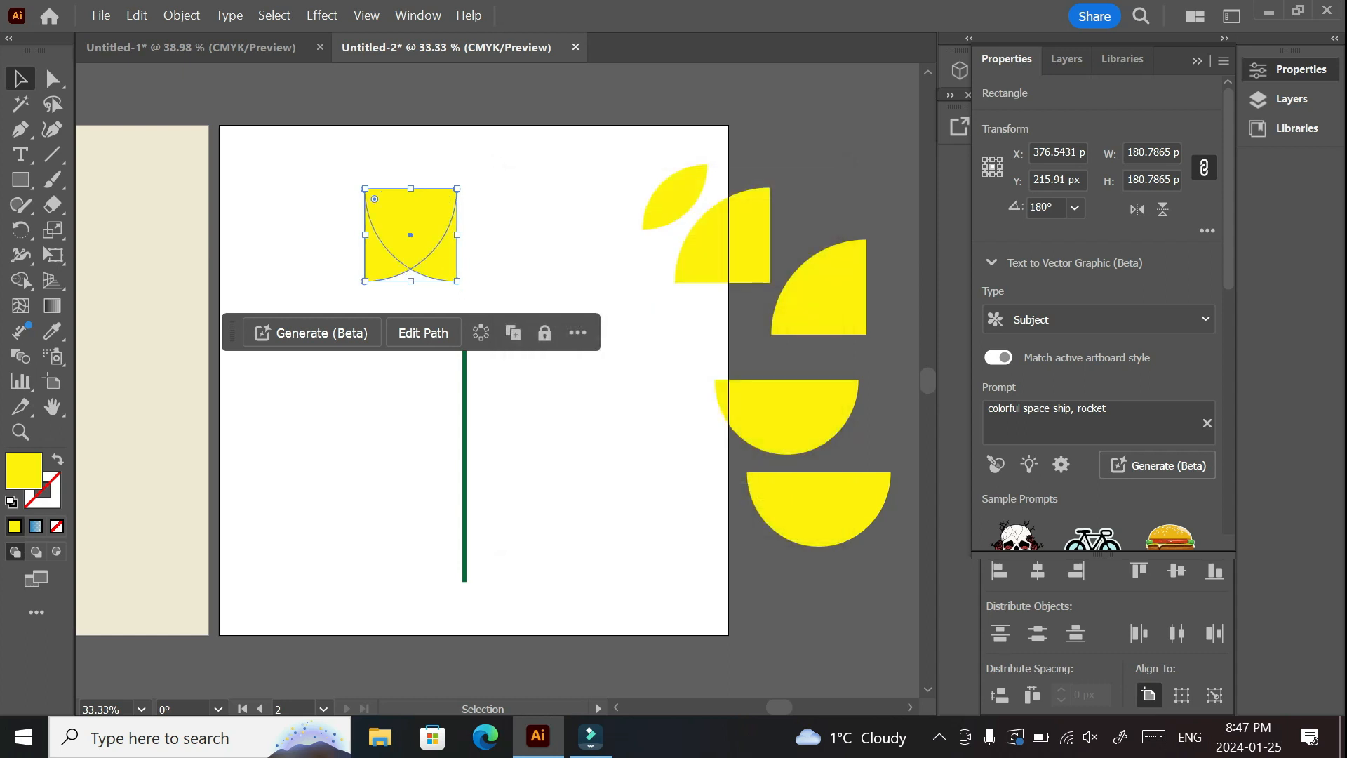
{"action": "left_click_drag", "start_coordinate": [410, 235], "coordinate": [464, 287]}
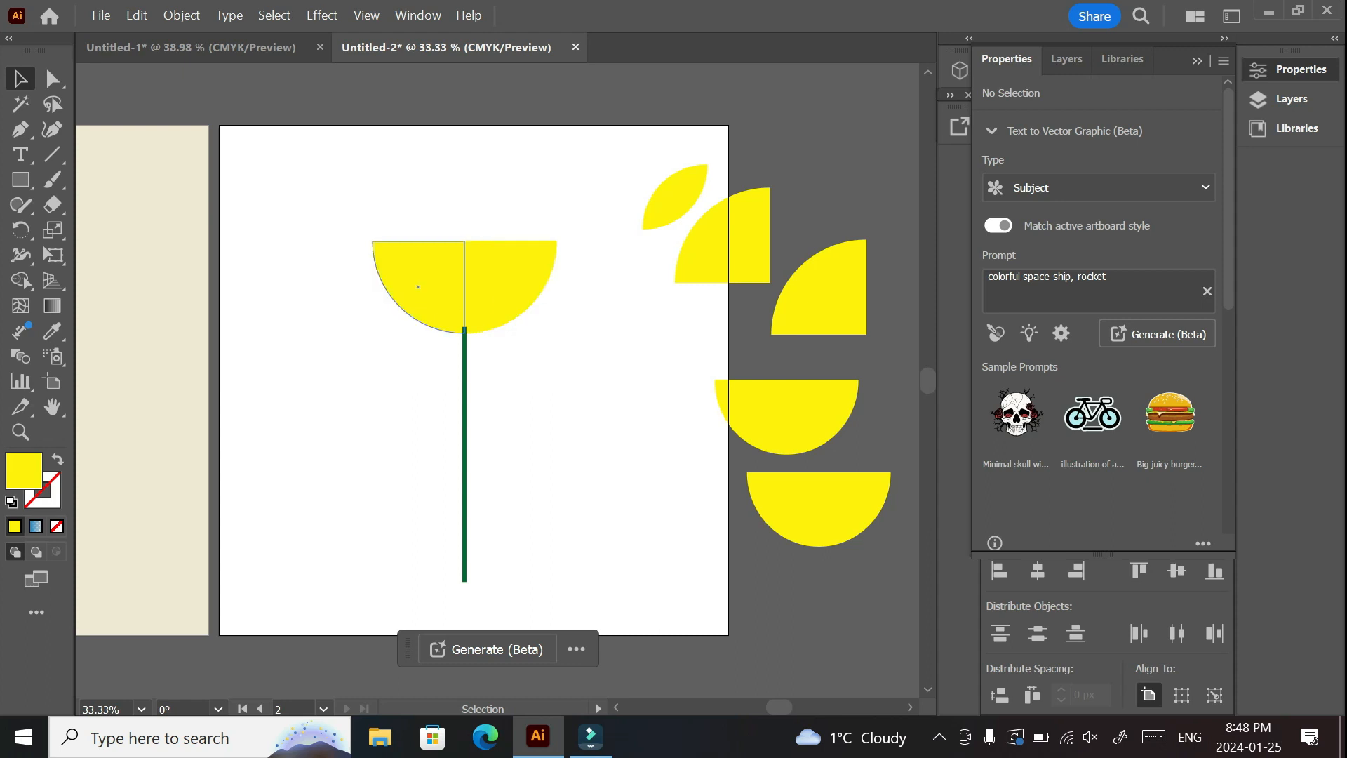
Step: Copy both bowl quarters reflected across the horizontal axis and place the copies directly above the bowl to complete a full circle
{"action": "left_click", "coordinate": [418, 287]}
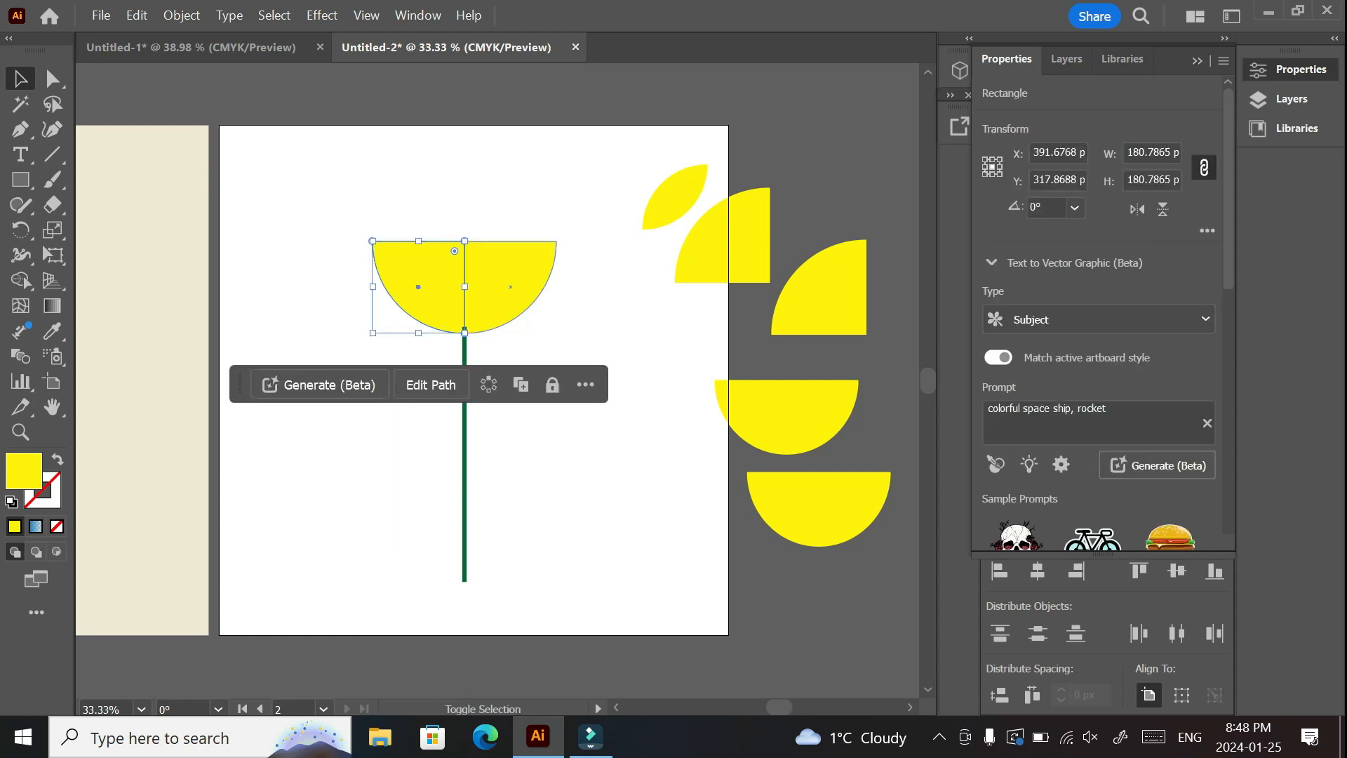
{"action": "right_click", "coordinate": [456, 281]}
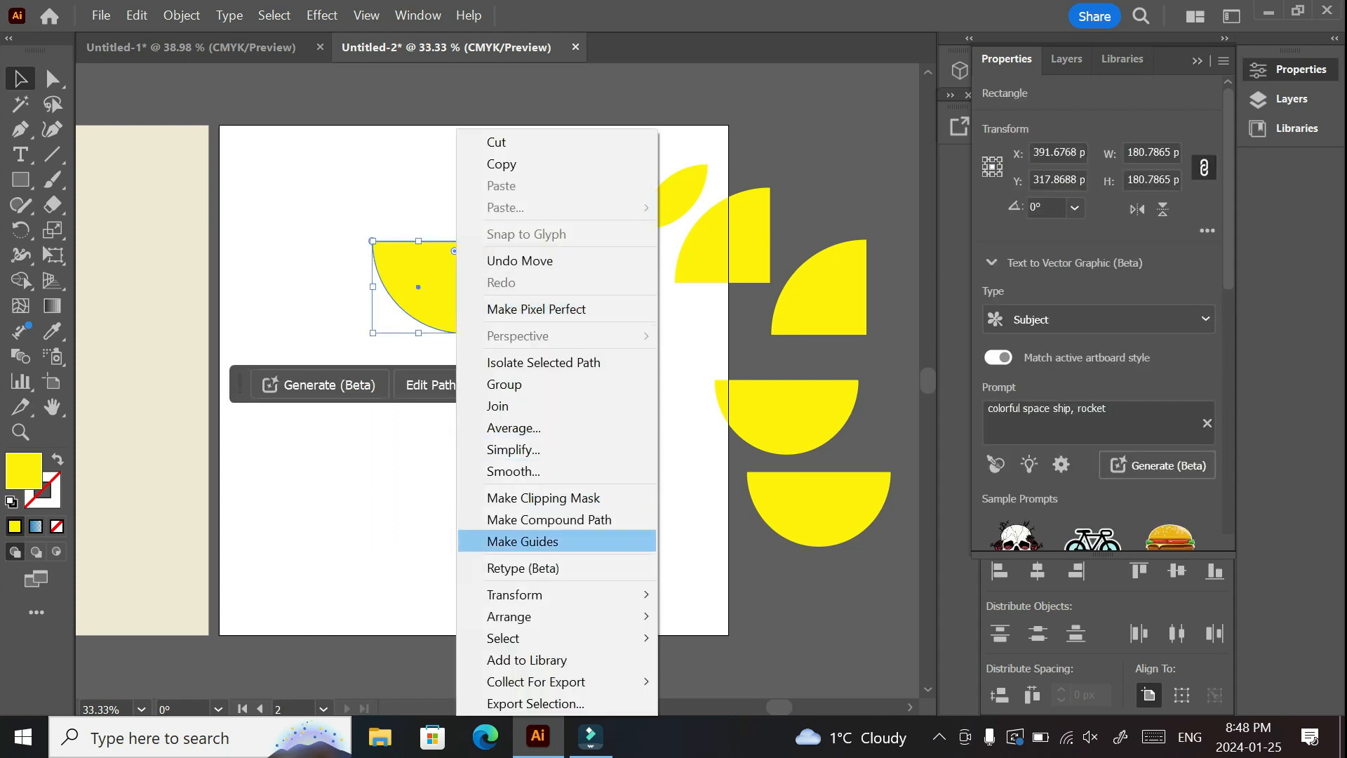
{"action": "mouse_move", "coordinate": [533, 594]}
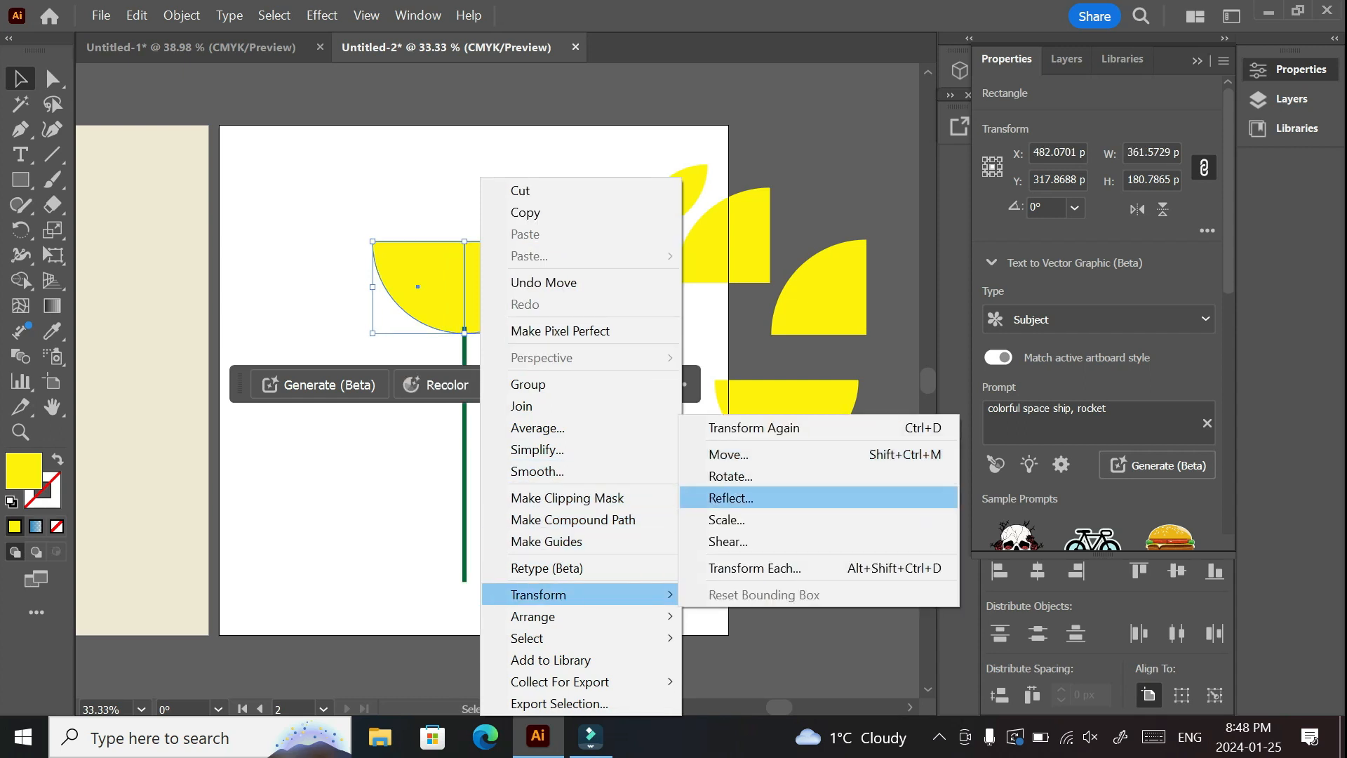
{"action": "left_click", "coordinate": [730, 497]}
{"action": "left_click", "coordinate": [534, 254]}
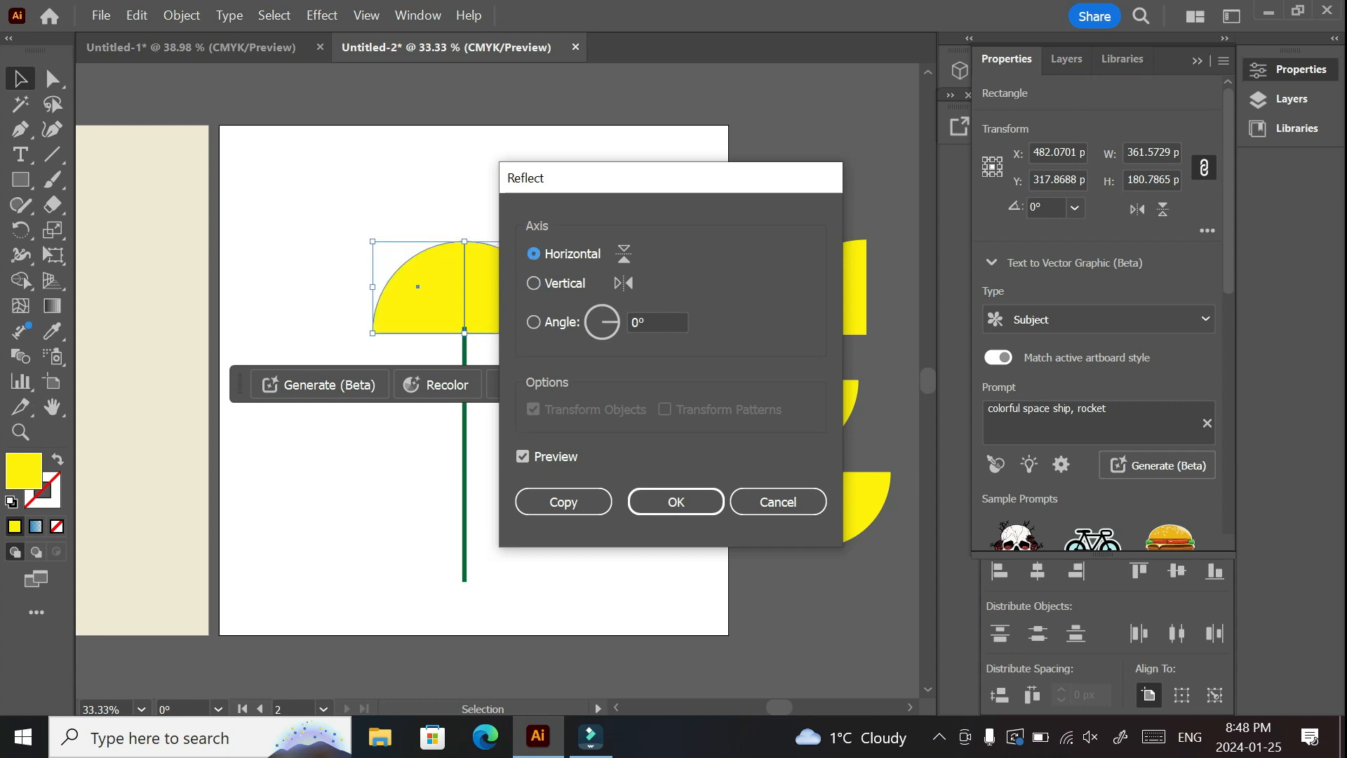
{"action": "left_click", "coordinate": [563, 502]}
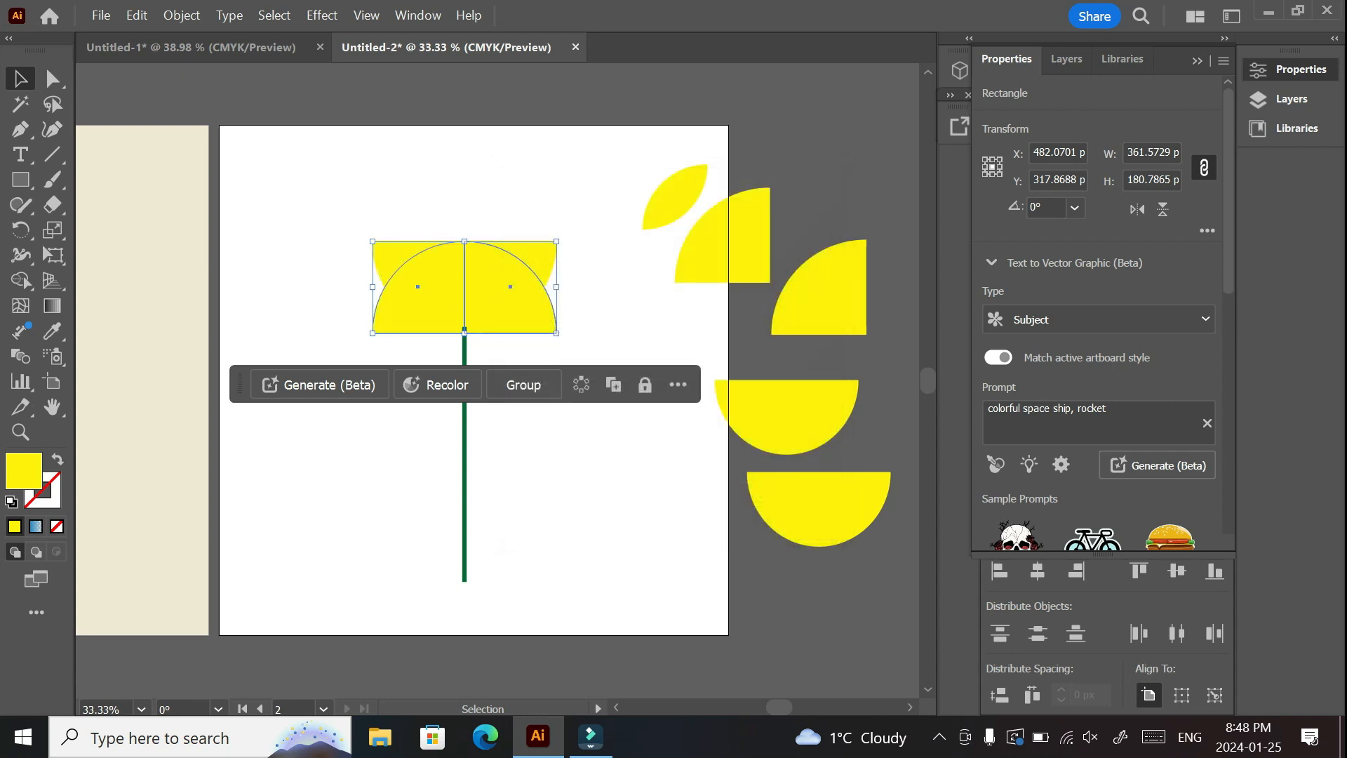
{"action": "left_click_drag", "start_coordinate": [464, 288], "coordinate": [511, 196]}
{"action": "left_click", "coordinate": [336, 199]}
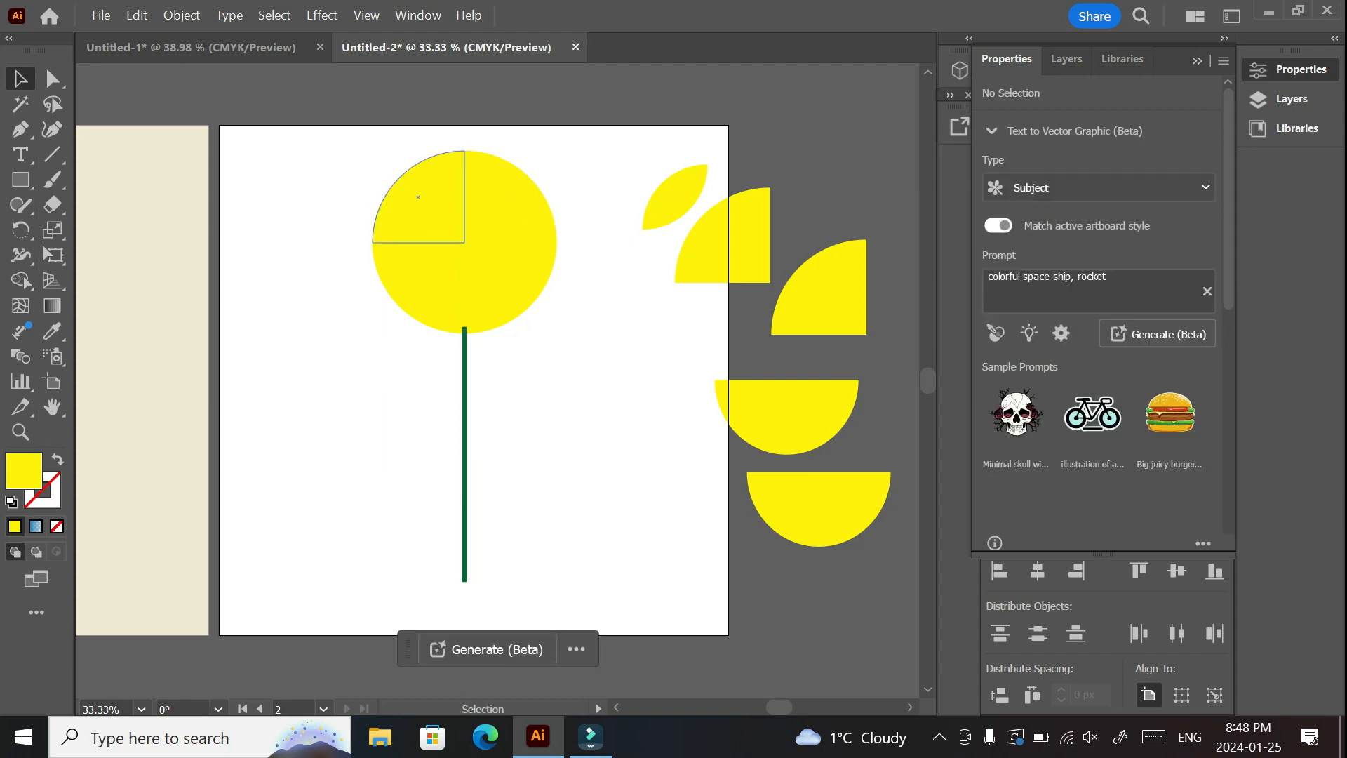
Step: Reflect the circle's upper-left quarter in place across the vertical axis to form the left petal tip
{"action": "right_click", "coordinate": [418, 197]}
{"action": "mouse_move", "coordinate": [491, 594]}
{"action": "left_click", "coordinate": [666, 499]}
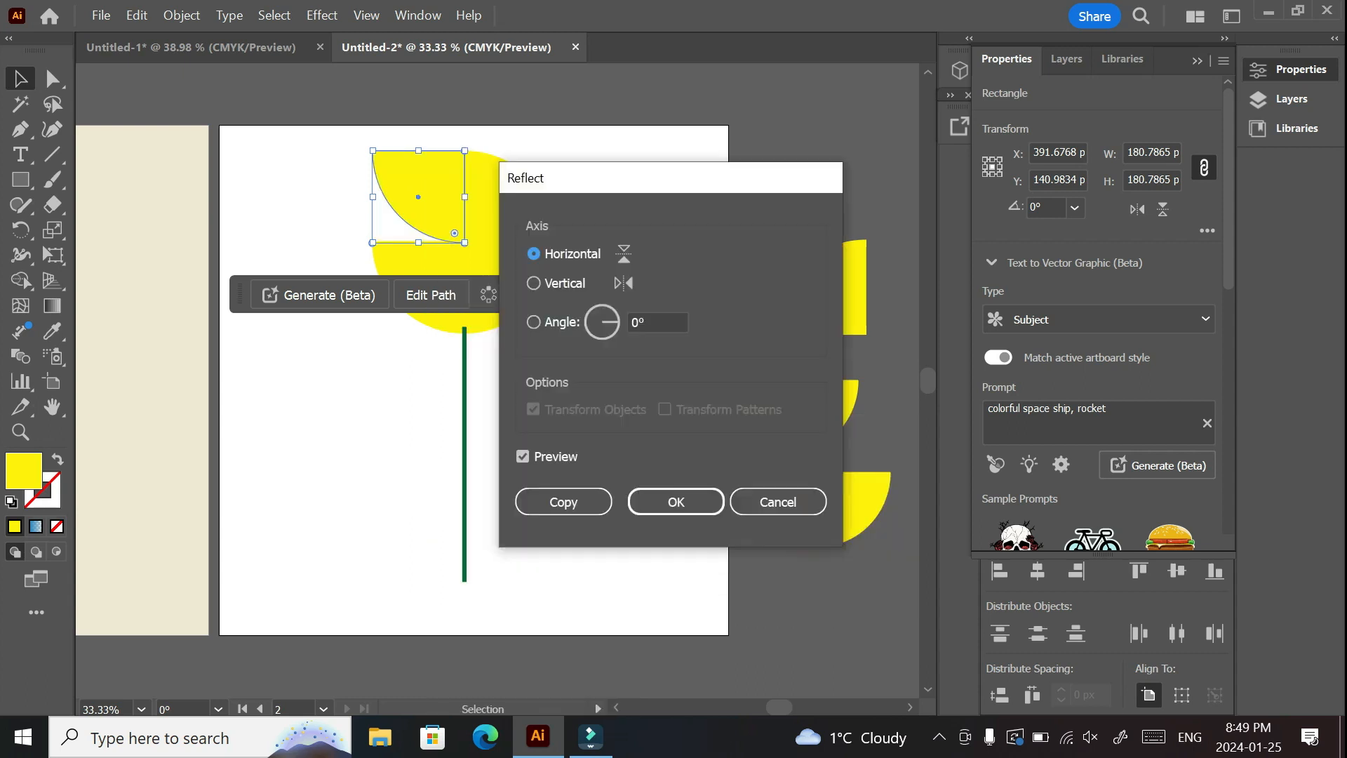
{"action": "left_click", "coordinate": [533, 282]}
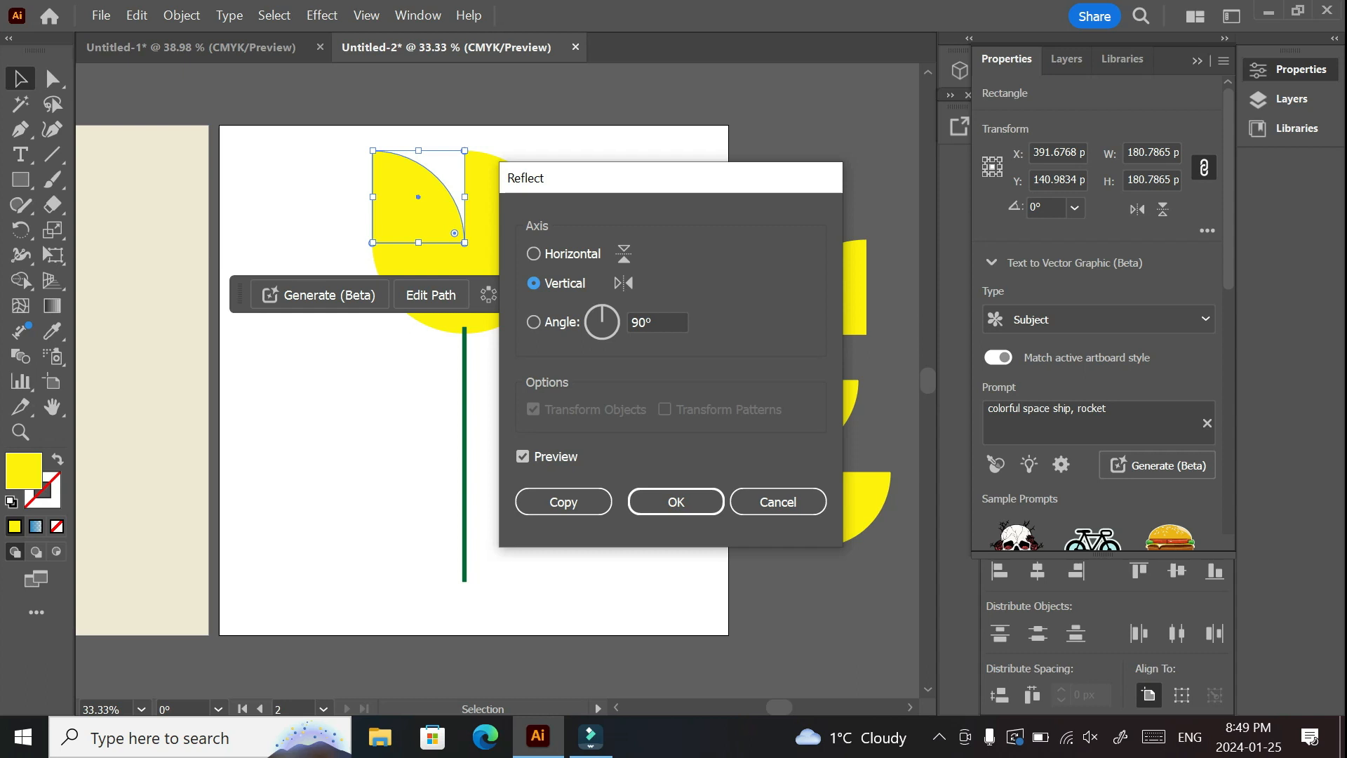
{"action": "left_click", "coordinate": [676, 502]}
{"action": "left_click", "coordinate": [631, 414]}
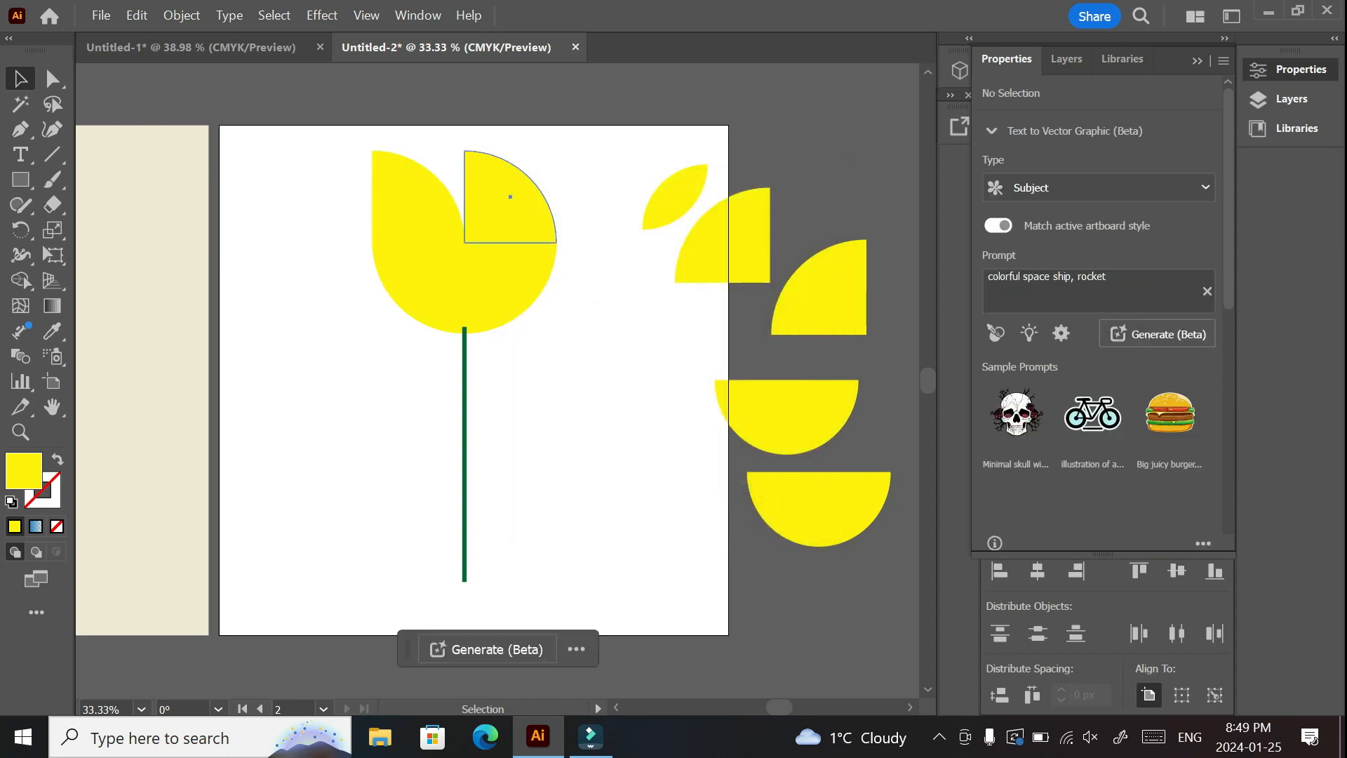
Step: Reflect the circle's upper-right quarter in place across the vertical axis to form the right petal tip
{"action": "left_click", "coordinate": [510, 197]}
{"action": "right_click", "coordinate": [510, 197]}
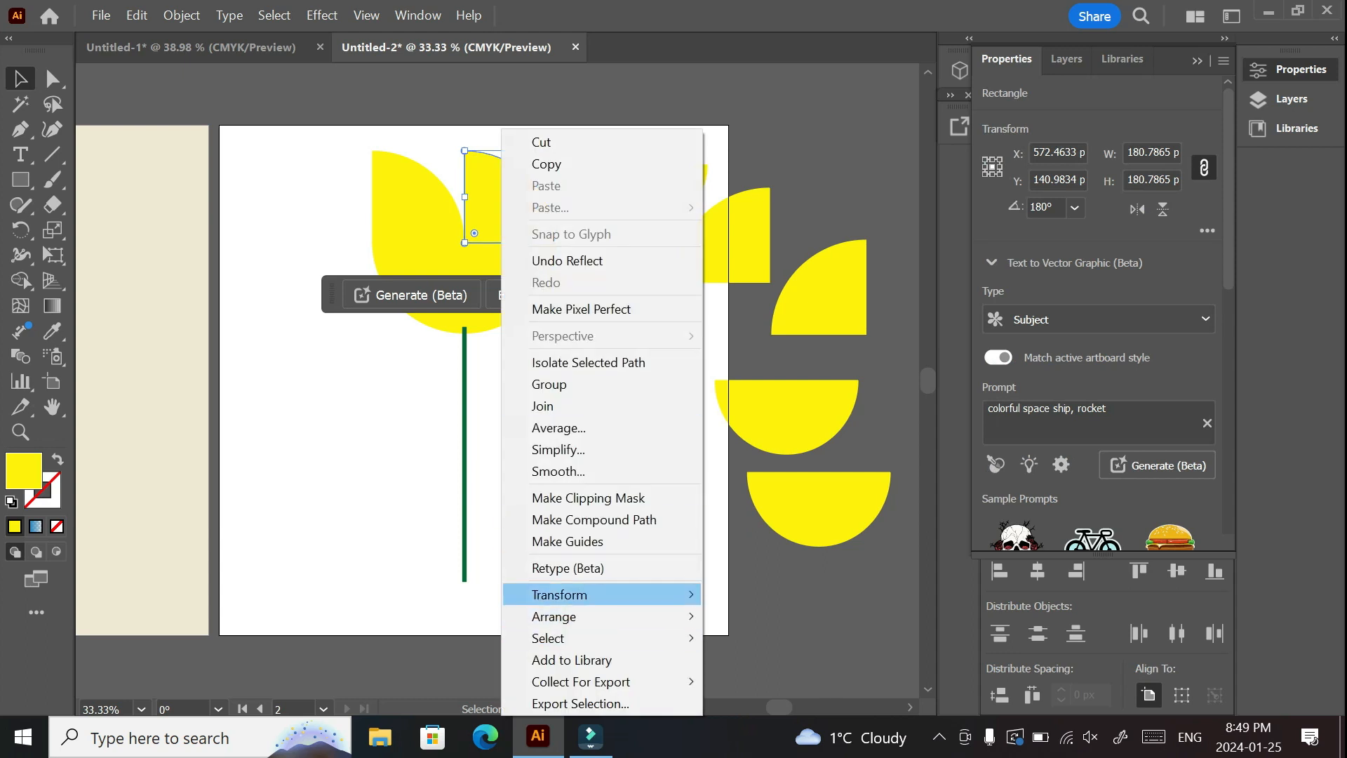
{"action": "mouse_move", "coordinate": [559, 594]}
{"action": "left_click", "coordinate": [751, 498]}
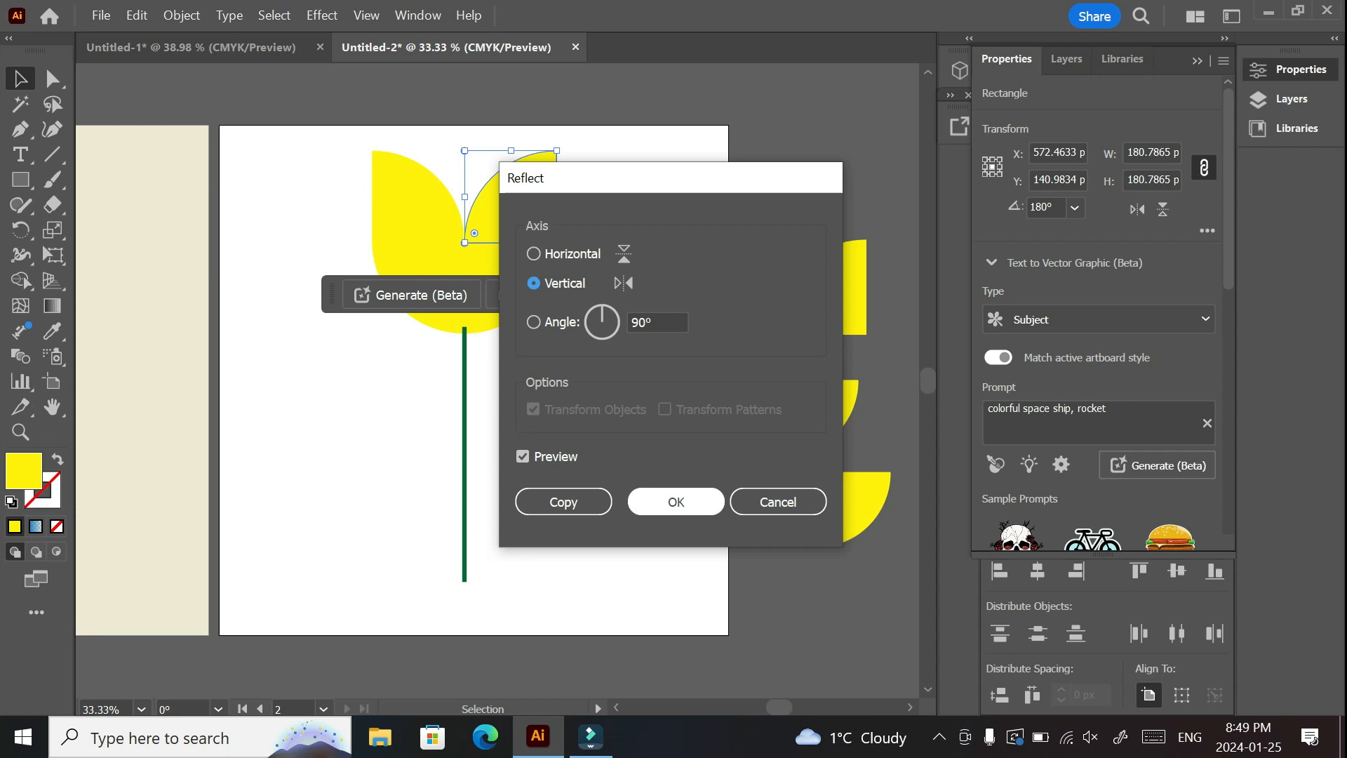
{"action": "left_click", "coordinate": [675, 502]}
{"action": "left_click", "coordinate": [605, 403]}
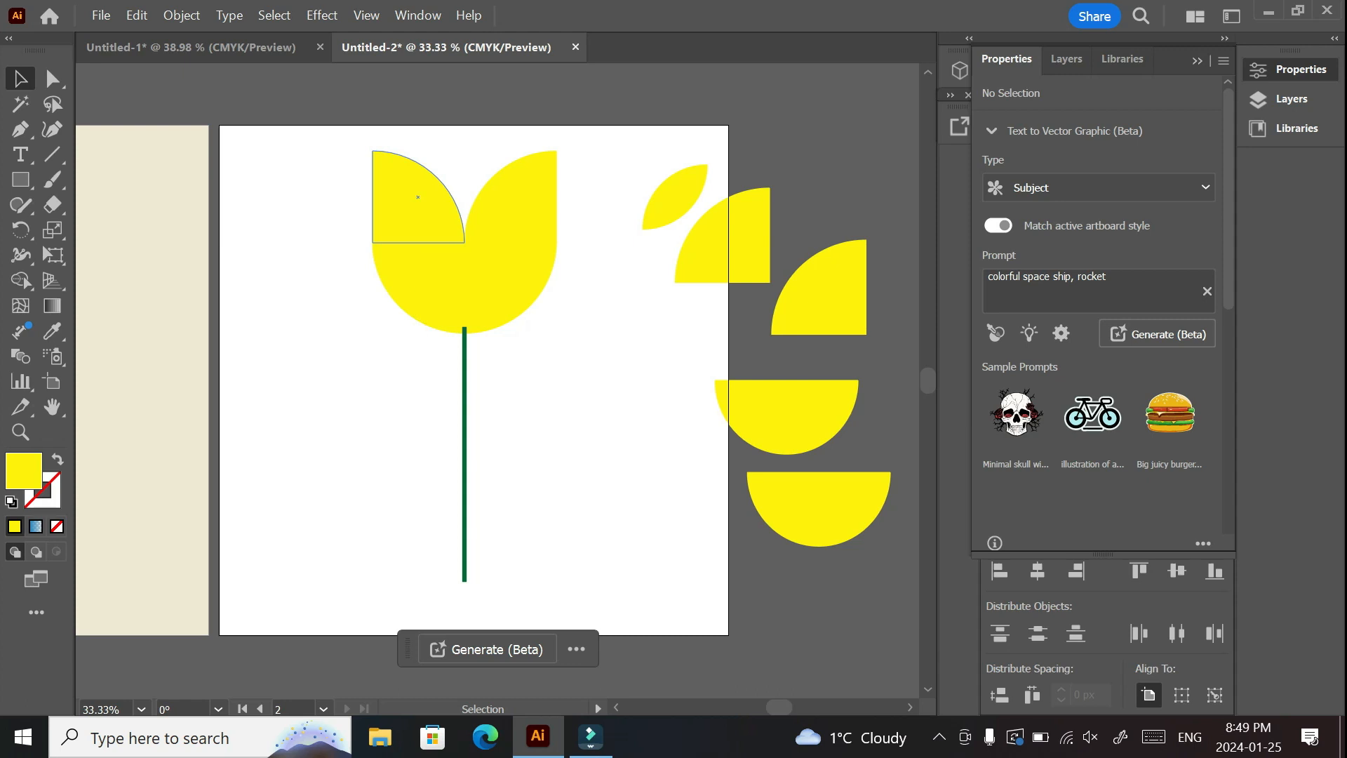
Step: Select all four yellow quarters of the tulip head and combine them into one shape with the Merge pathfinder
{"action": "left_click", "coordinate": [416, 204], "text": "shift"}
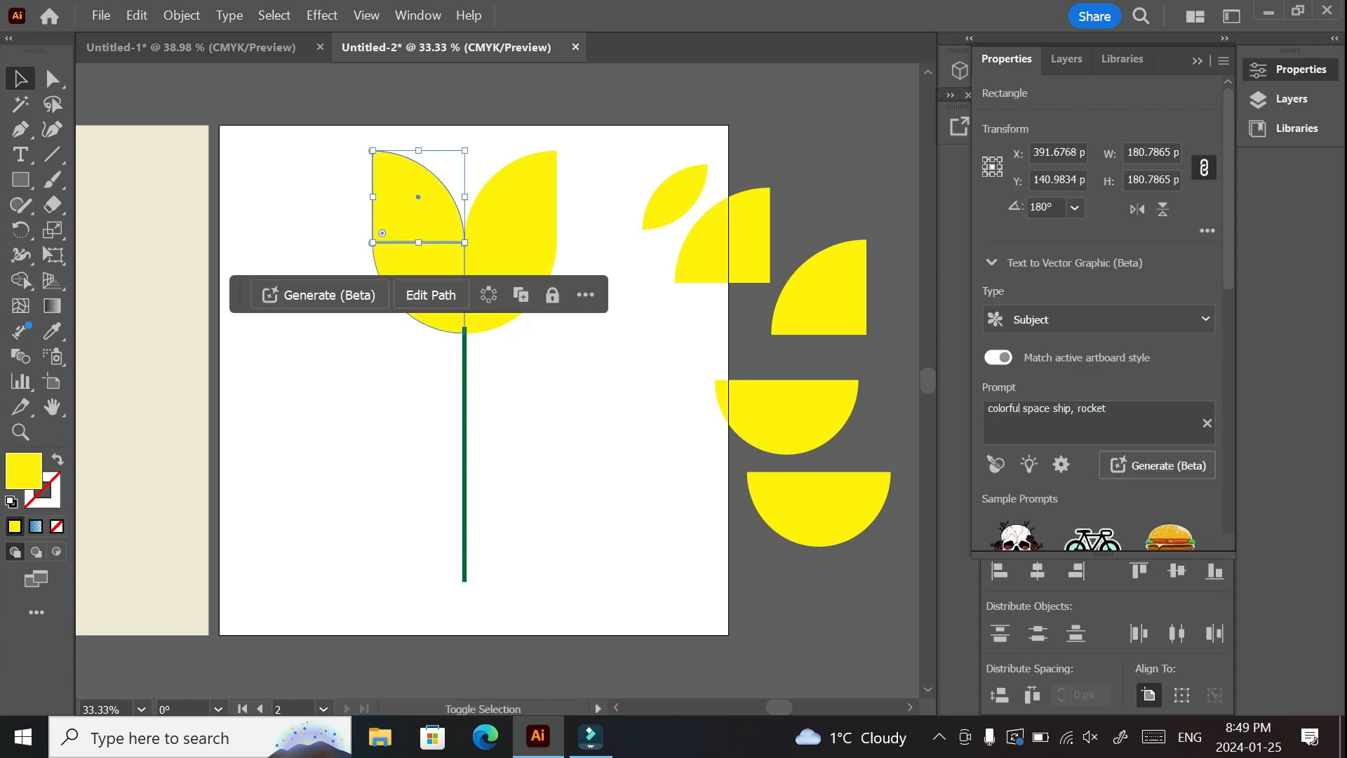
{"action": "left_click", "coordinate": [507, 261], "text": "shift"}
{"action": "left_click", "coordinate": [515, 210], "text": "shift"}
{"action": "left_click", "coordinate": [424, 275], "text": "shift"}
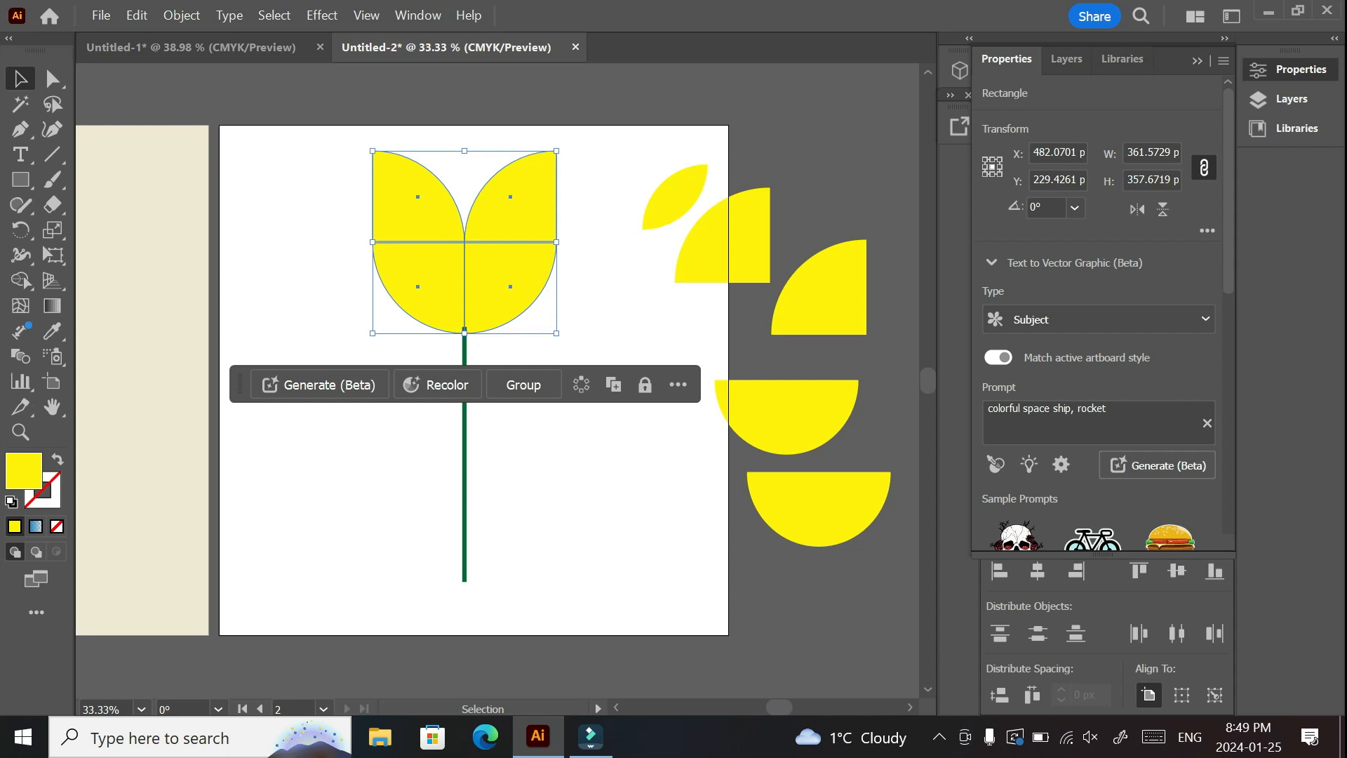
{"action": "left_click", "coordinate": [1198, 61]}
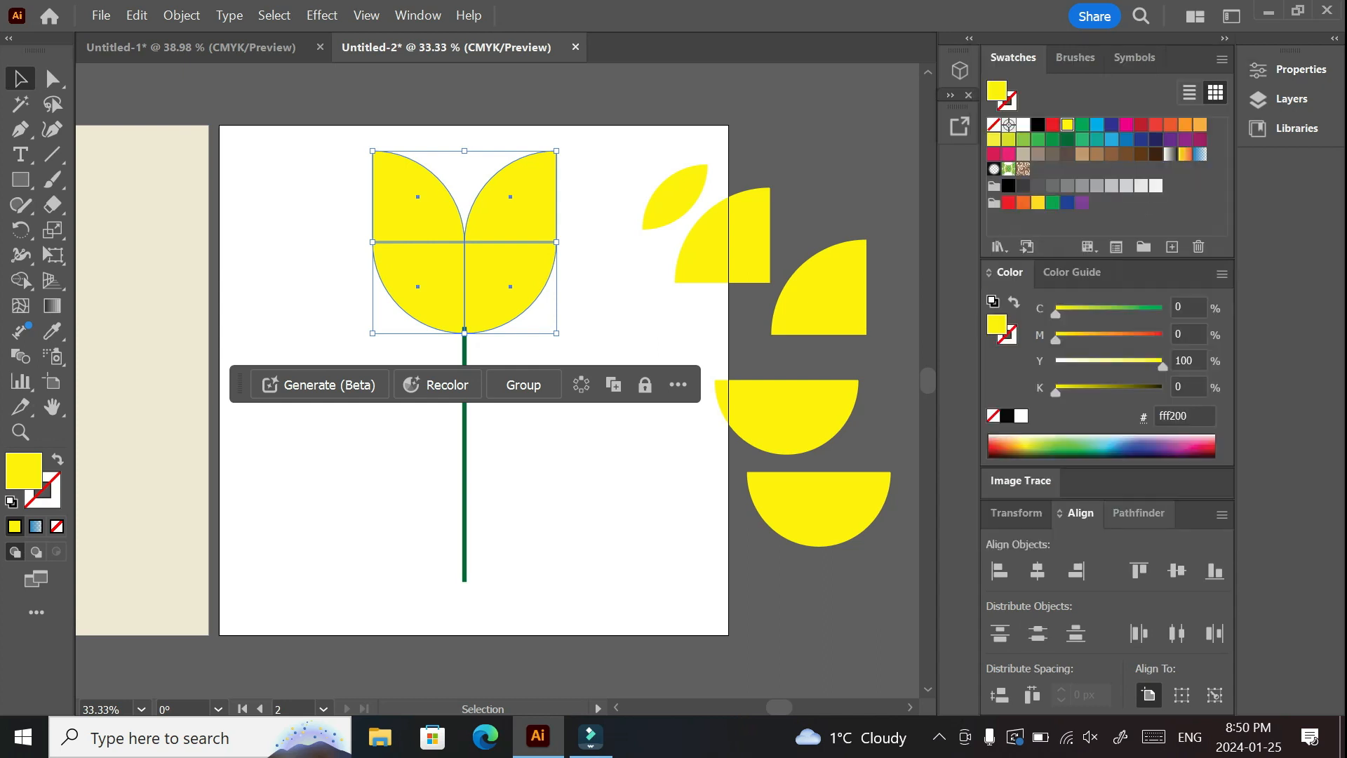
{"action": "left_click", "coordinate": [1138, 513]}
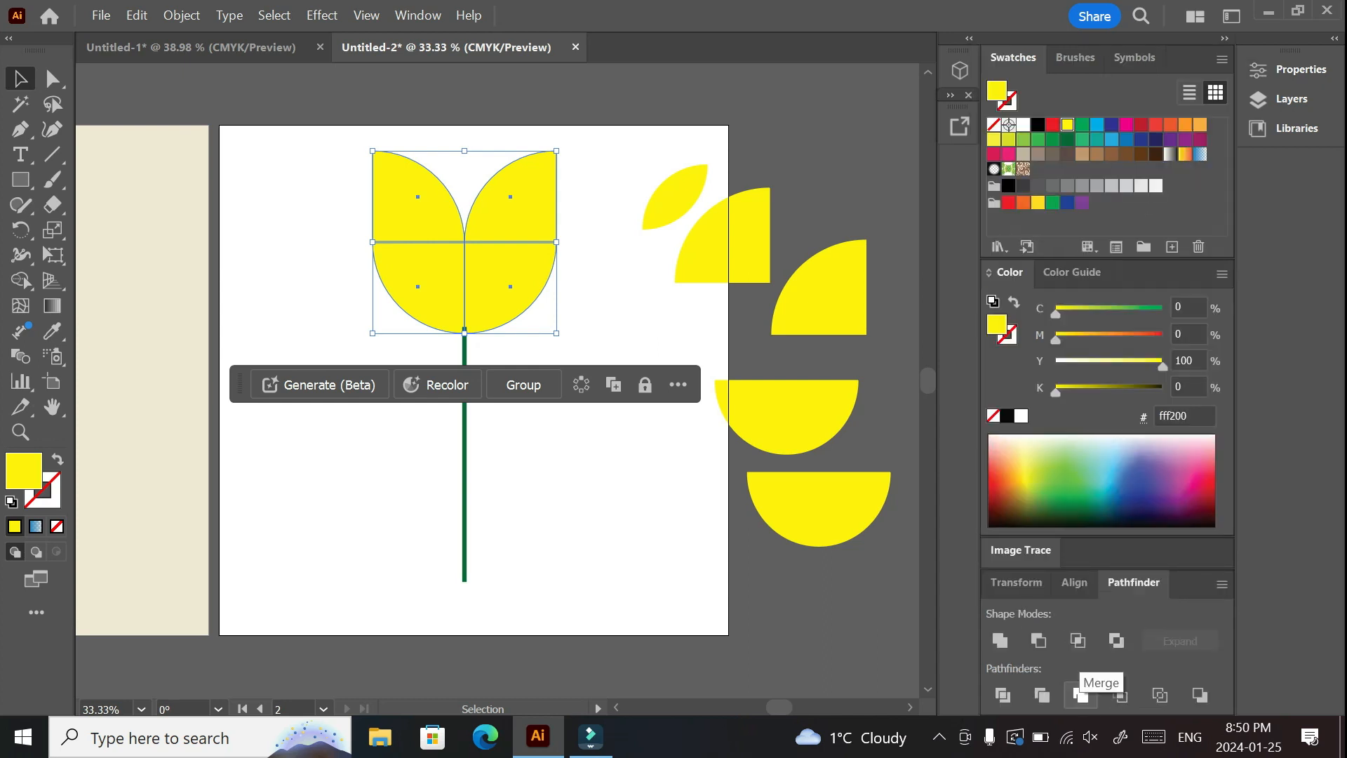
{"action": "left_click", "coordinate": [1081, 695]}
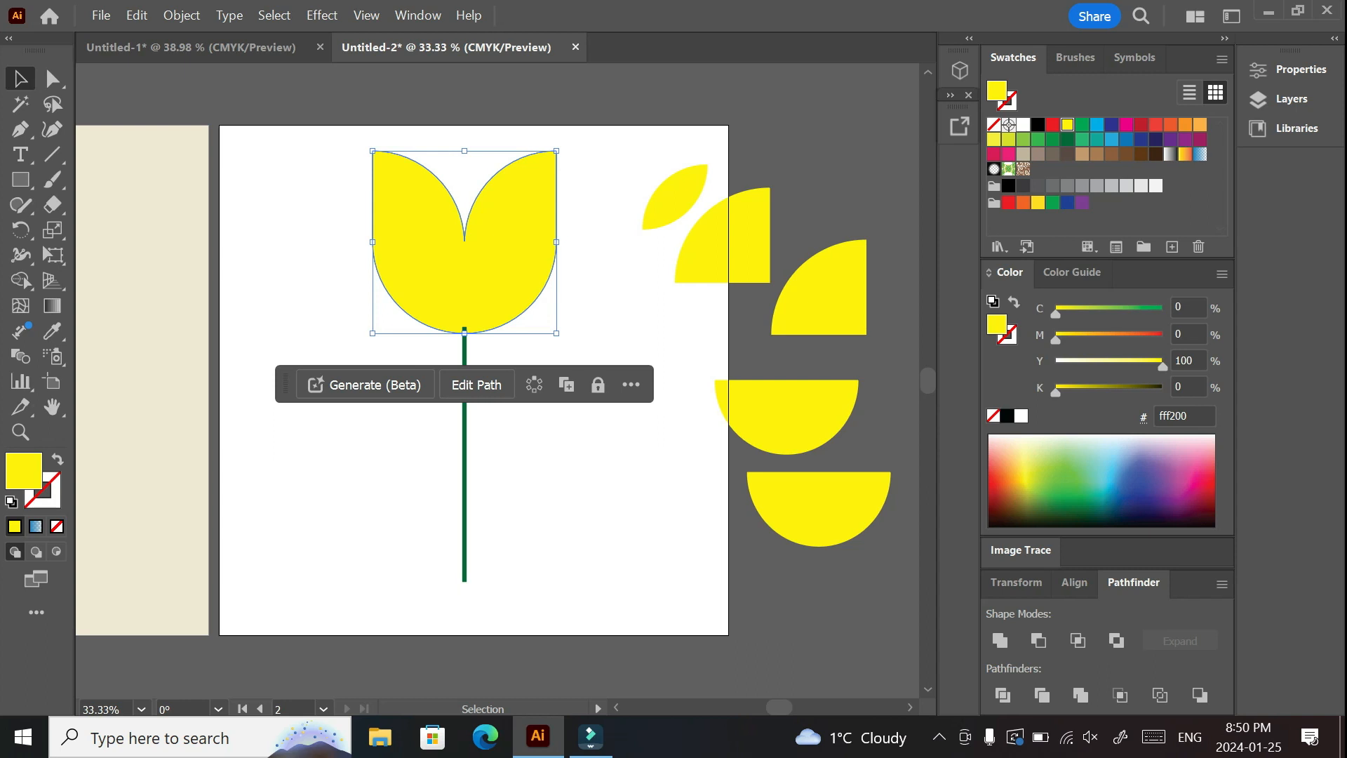
Step: Nudge the merged yellow tulip head straight down until it overlaps the upper part of the green stem
{"action": "key", "text": "Down"}
{"action": "key", "text": "Down"}
{"action": "key", "text": "Down"}
{"action": "key", "text": "Down"}
{"action": "key", "text": "Down"}
{"action": "key", "text": "Down"}
{"action": "key", "text": "Down"}
{"action": "key", "text": "Down"}
{"action": "key", "text": "Down"}
{"action": "key", "text": "Down"}
{"action": "key", "text": "Down"}
{"action": "key", "text": "Down"}
{"action": "key", "text": "Down"}
{"action": "key", "text": "Down"}
{"action": "key", "text": "Down"}
{"action": "key", "text": "Down"}
{"action": "key", "text": "Down"}
{"action": "key", "text": "Down"}
{"action": "key", "text": "Down"}
{"action": "key", "text": "Down"}
{"action": "key", "text": "Down"}
{"action": "key", "text": "Down"}
{"action": "key", "text": "Down"}
{"action": "key", "text": "Down"}
{"action": "key", "text": "Down"}
{"action": "key", "text": "Down"}
{"action": "key", "text": "Down"}
{"action": "key", "text": "Down"}
{"action": "key", "text": "Down"}
{"action": "key", "text": "Down"}
{"action": "key", "text": "Down"}
{"action": "key", "text": "Down"}
{"action": "key", "text": "Down"}
{"action": "key", "text": "Down"}
{"action": "key", "text": "Down"}
{"action": "key", "text": "Down"}
{"action": "key", "text": "Down"}
{"action": "key", "text": "Down"}
{"action": "key", "text": "Down"}
{"action": "key", "text": "Down"}
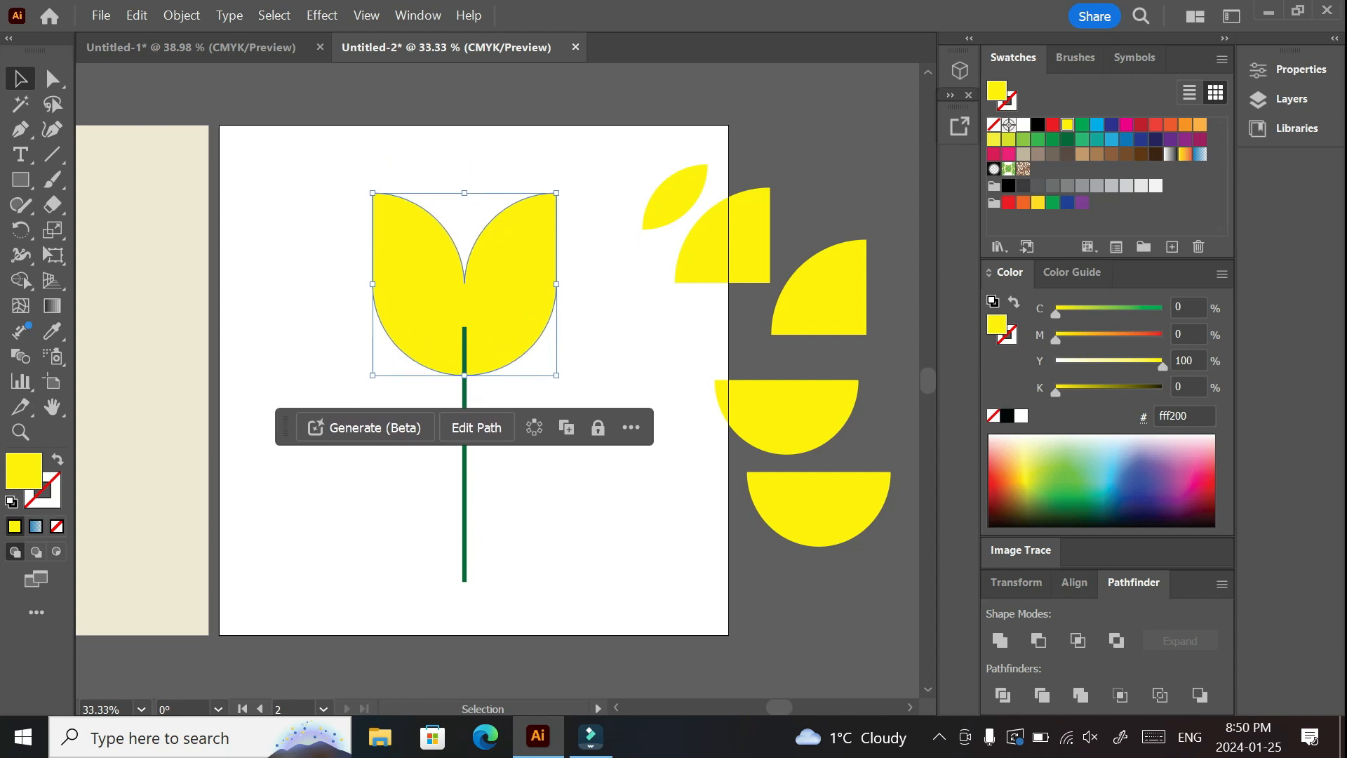
{"action": "key", "text": "Down"}
{"action": "key", "text": "Down"}
{"action": "key", "text": "Down"}
{"action": "key", "text": "Down"}
{"action": "key", "text": "Down"}
{"action": "key", "text": "Down"}
{"action": "key", "text": "Down"}
{"action": "key", "text": "Down"}
{"action": "key", "text": "Down"}
{"action": "key", "text": "Down"}
{"action": "key", "text": "Down"}
{"action": "key", "text": "Down"}
{"action": "key", "text": "Down"}
{"action": "key", "text": "Down"}
{"action": "key", "text": "Down"}
{"action": "key", "text": "Down"}
{"action": "key", "text": "Down"}
{"action": "key", "text": "Down"}
{"action": "key", "text": "Down"}
{"action": "key", "text": "Down"}
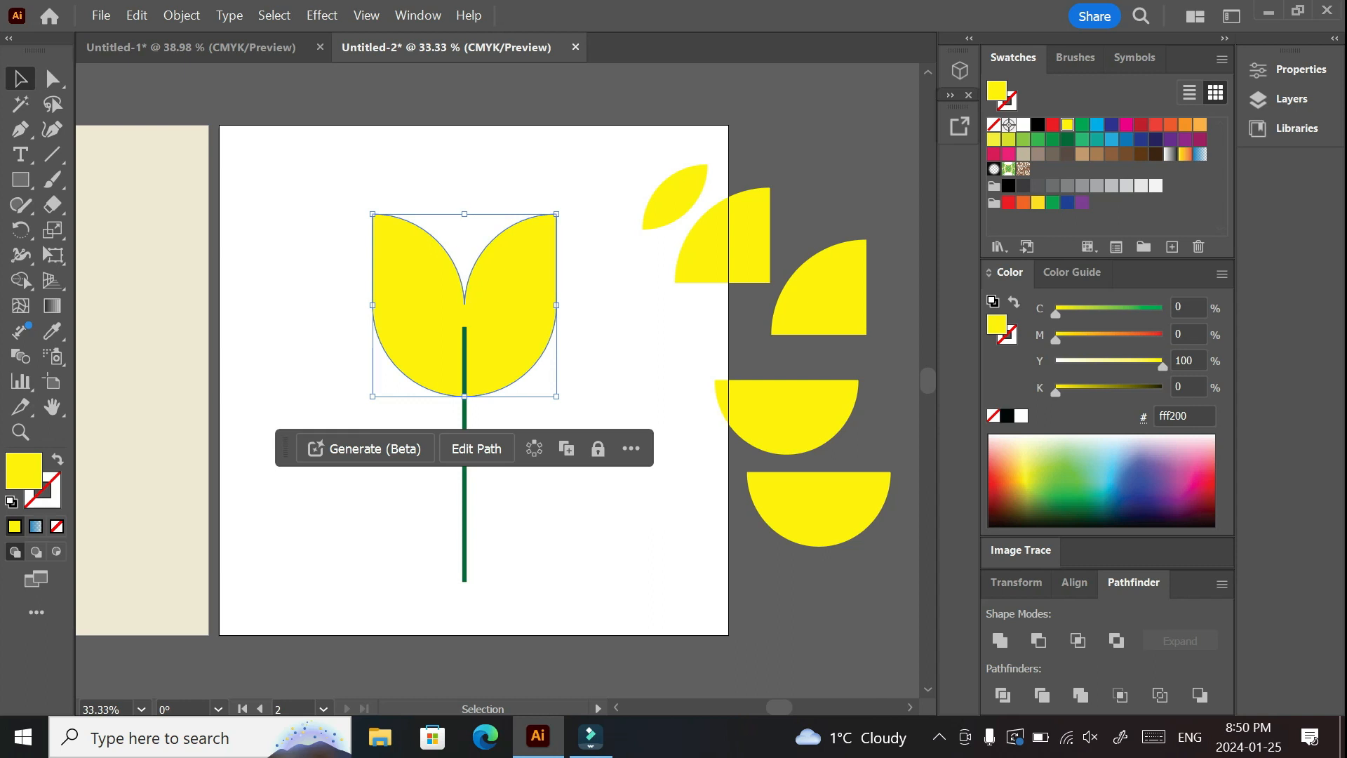
{"action": "right_click", "coordinate": [428, 130]}
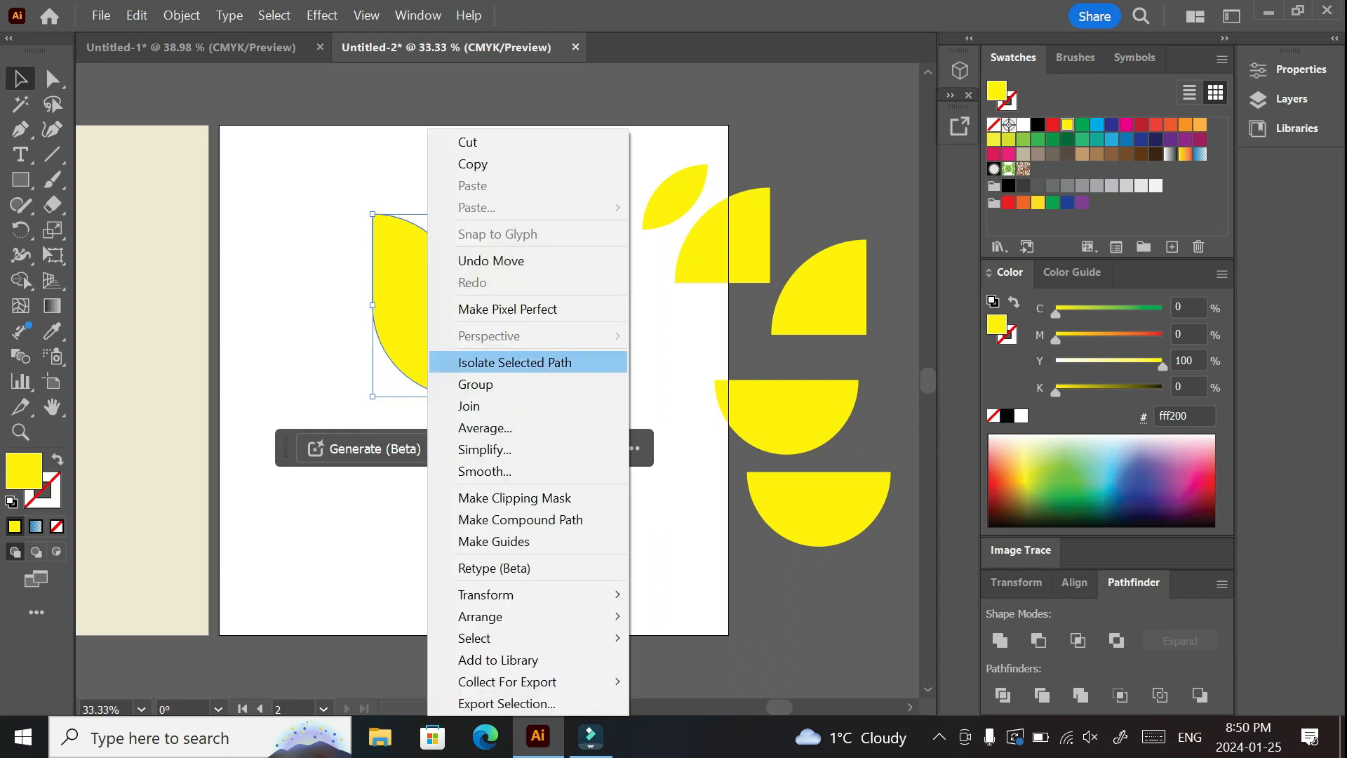
{"action": "mouse_move", "coordinate": [491, 616]}
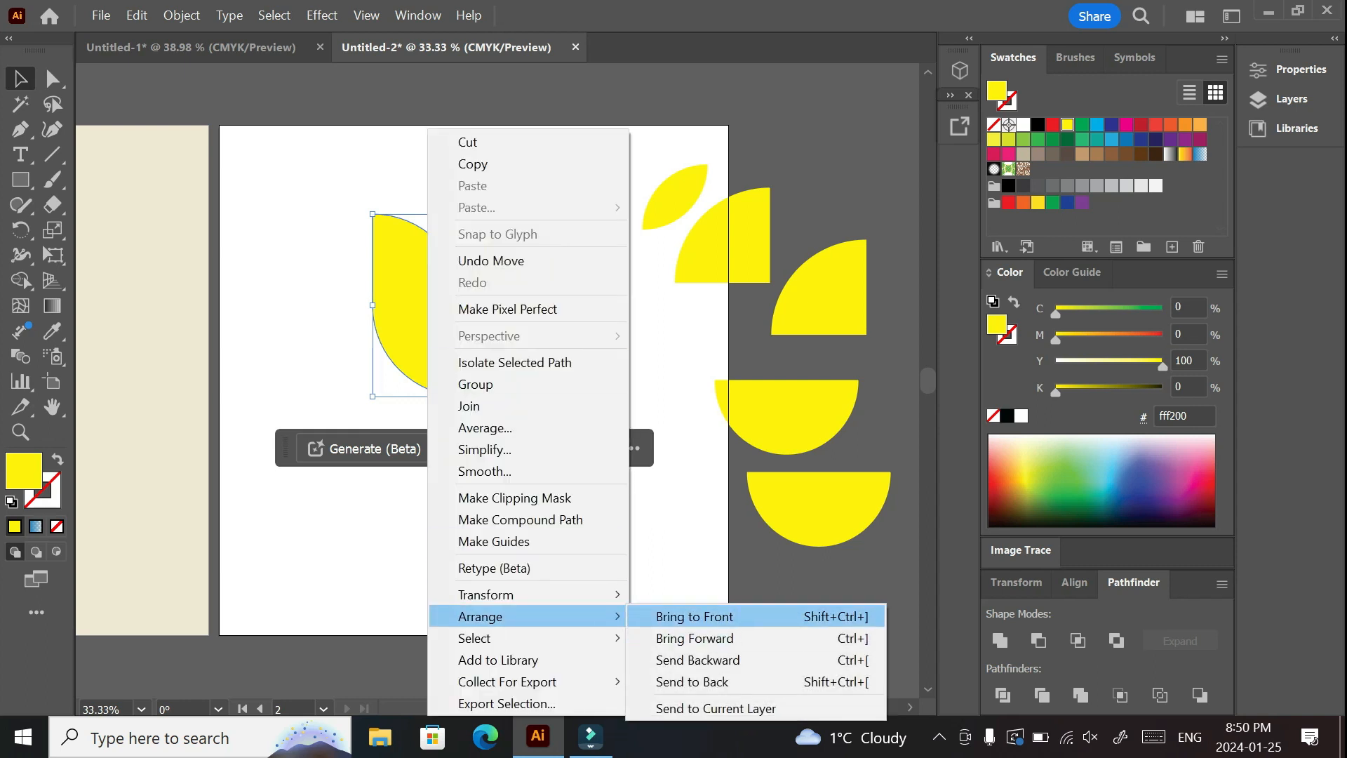
{"action": "left_click", "coordinate": [659, 337]}
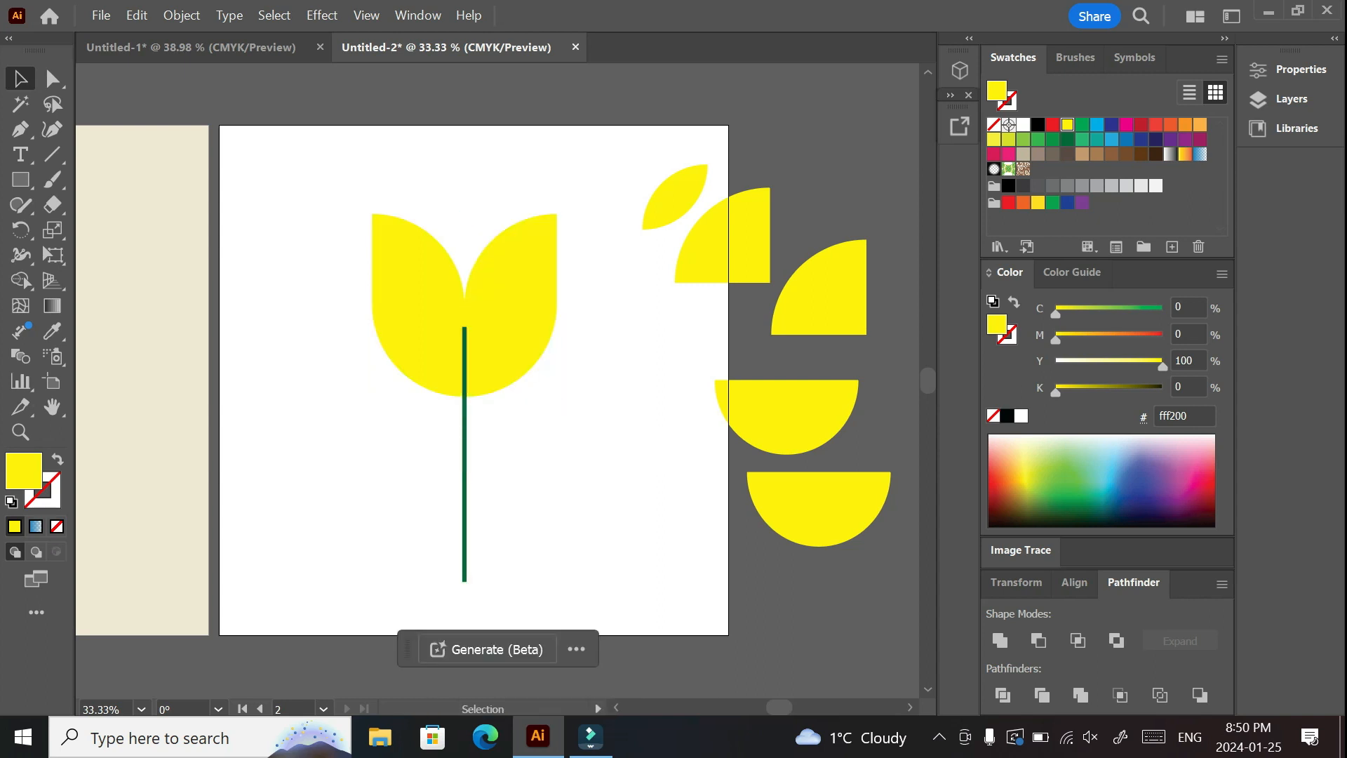
Step: Bring the merged yellow tulip head in front of the green stem
{"action": "left_click", "coordinate": [507, 316]}
{"action": "right_click", "coordinate": [507, 316]}
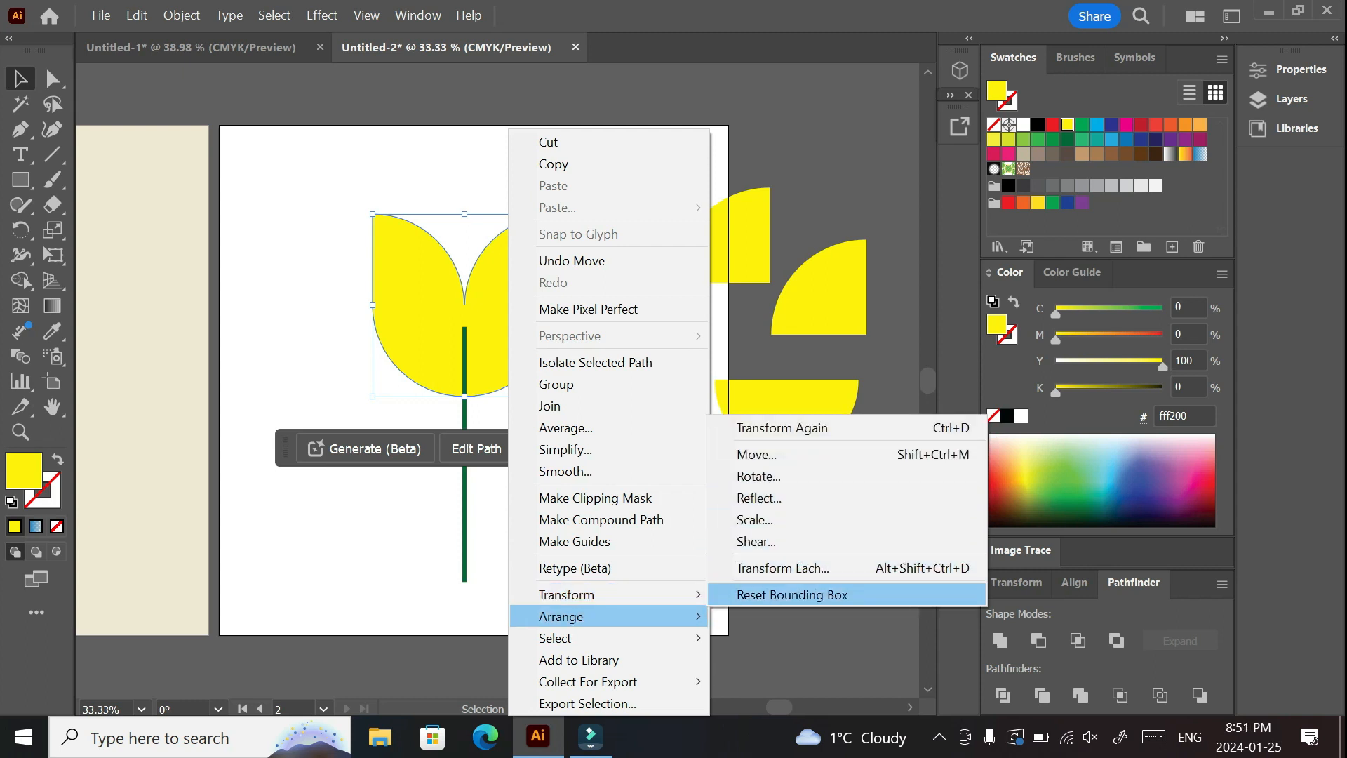
{"action": "mouse_move", "coordinate": [609, 616]}
{"action": "left_click", "coordinate": [775, 616]}
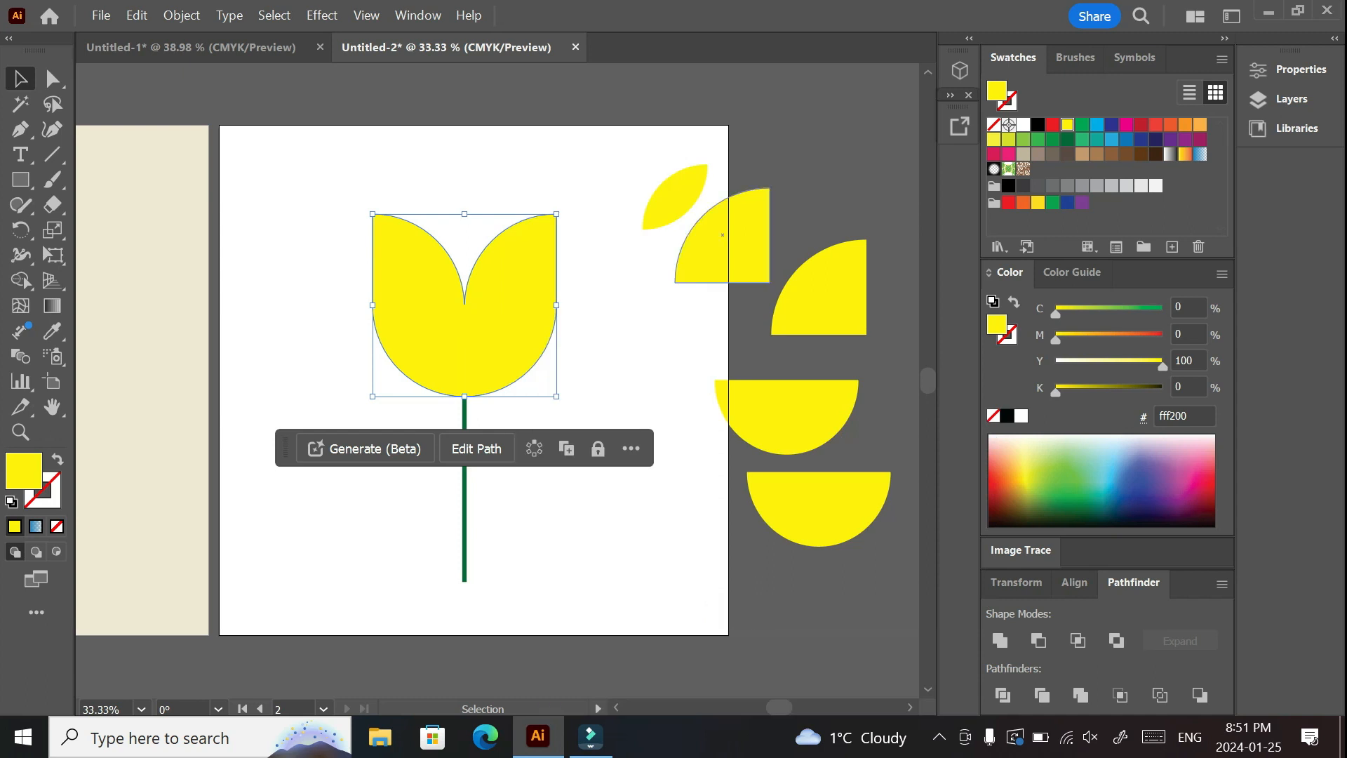
{"action": "key", "text": "ctrl+shift+a"}
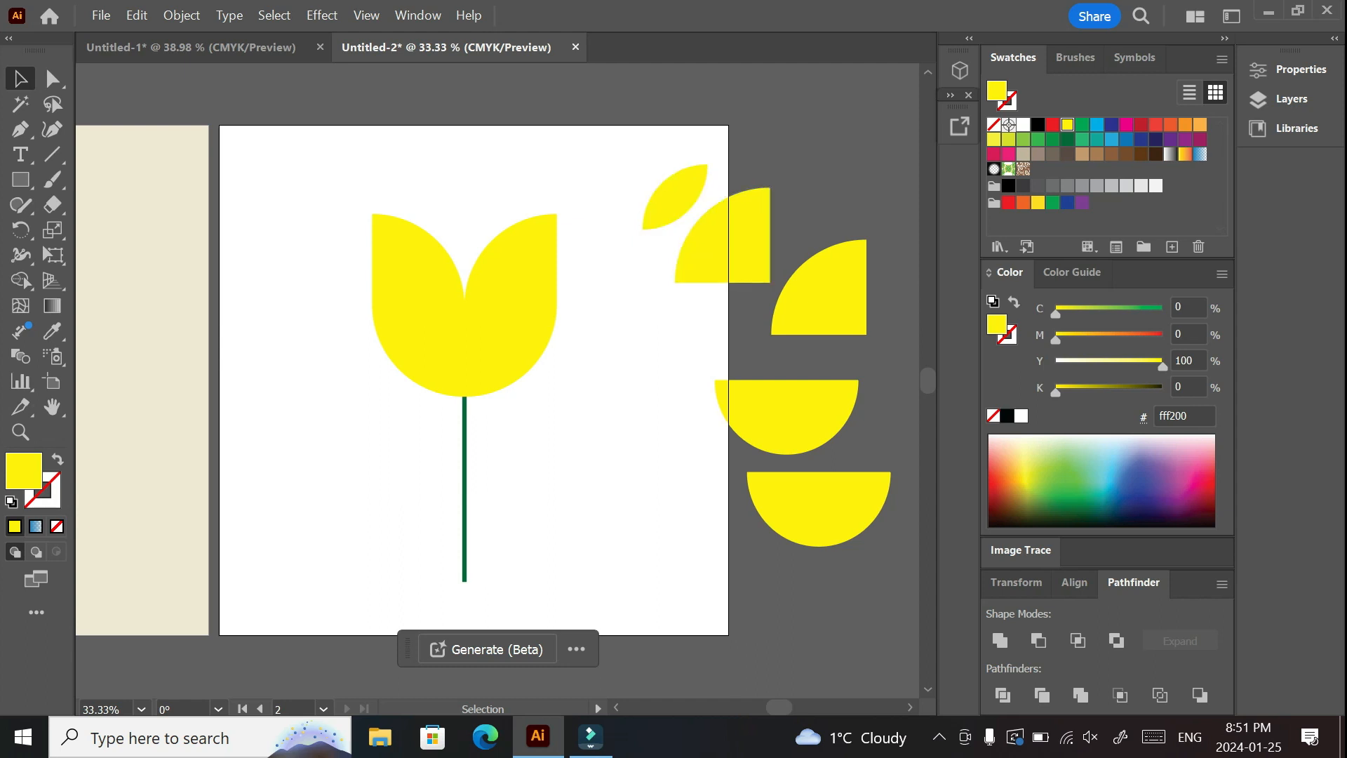
Step: Place the spare yellow quarter circle over the tulip head's upper right and create a copy of it reflected across the vertical axis
{"action": "left_click", "coordinate": [819, 287]}
{"action": "left_click_drag", "start_coordinate": [819, 287], "coordinate": [488, 246]}
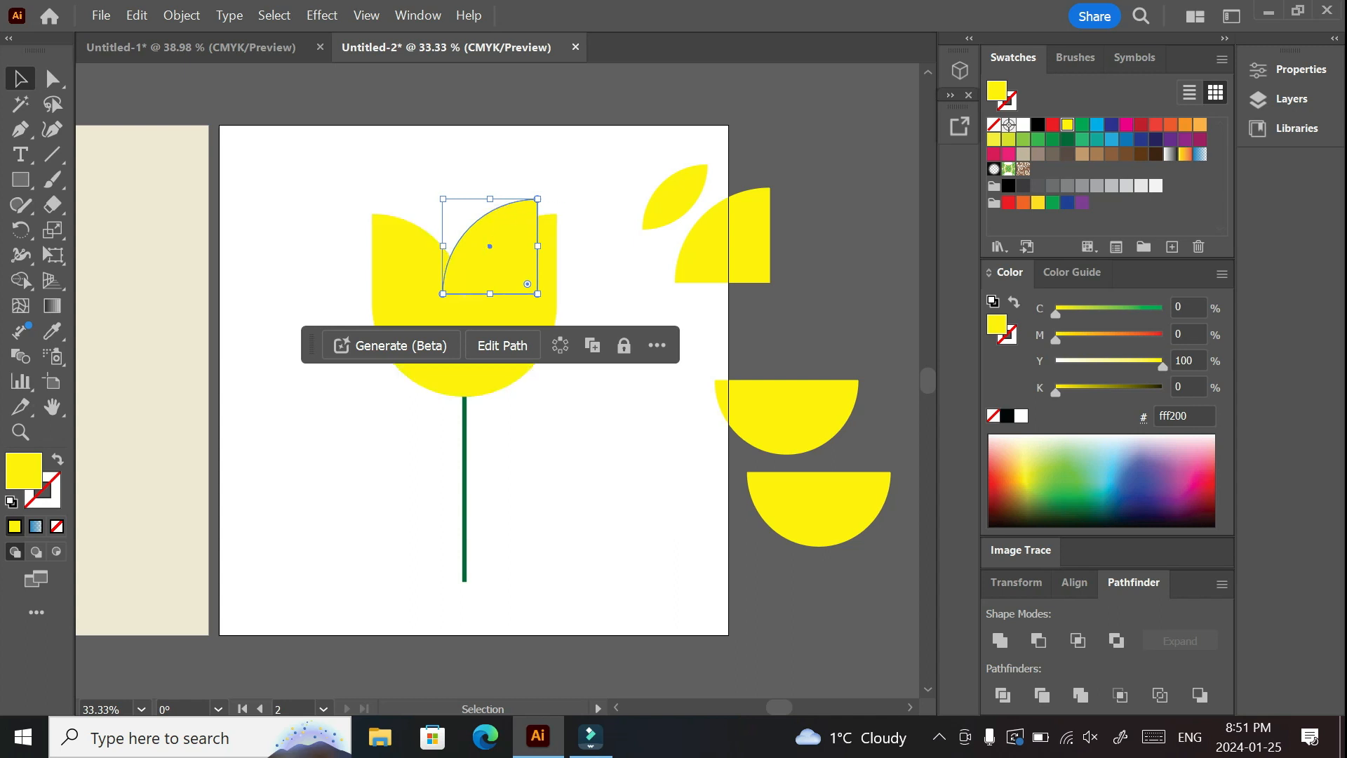
{"action": "right_click", "coordinate": [489, 247]}
{"action": "mouse_move", "coordinate": [590, 594]}
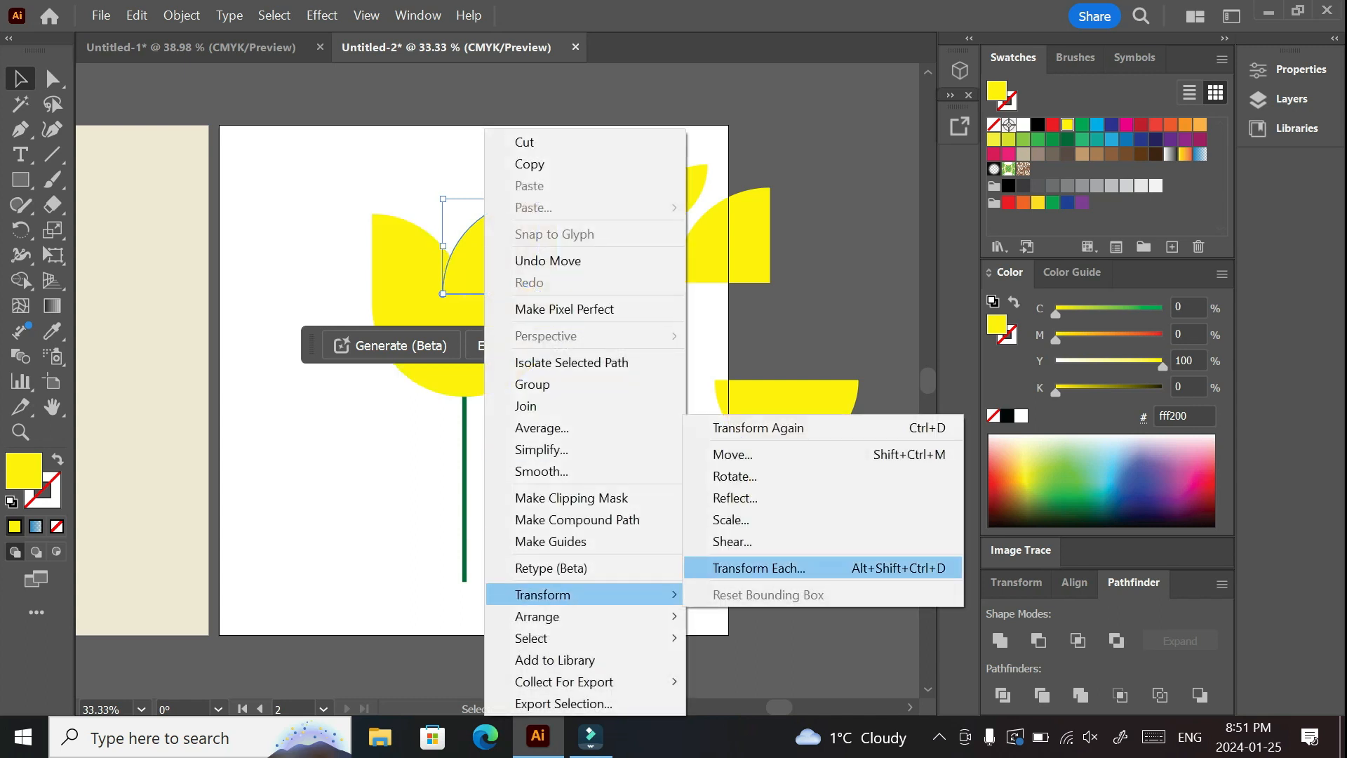
{"action": "left_click", "coordinate": [734, 497]}
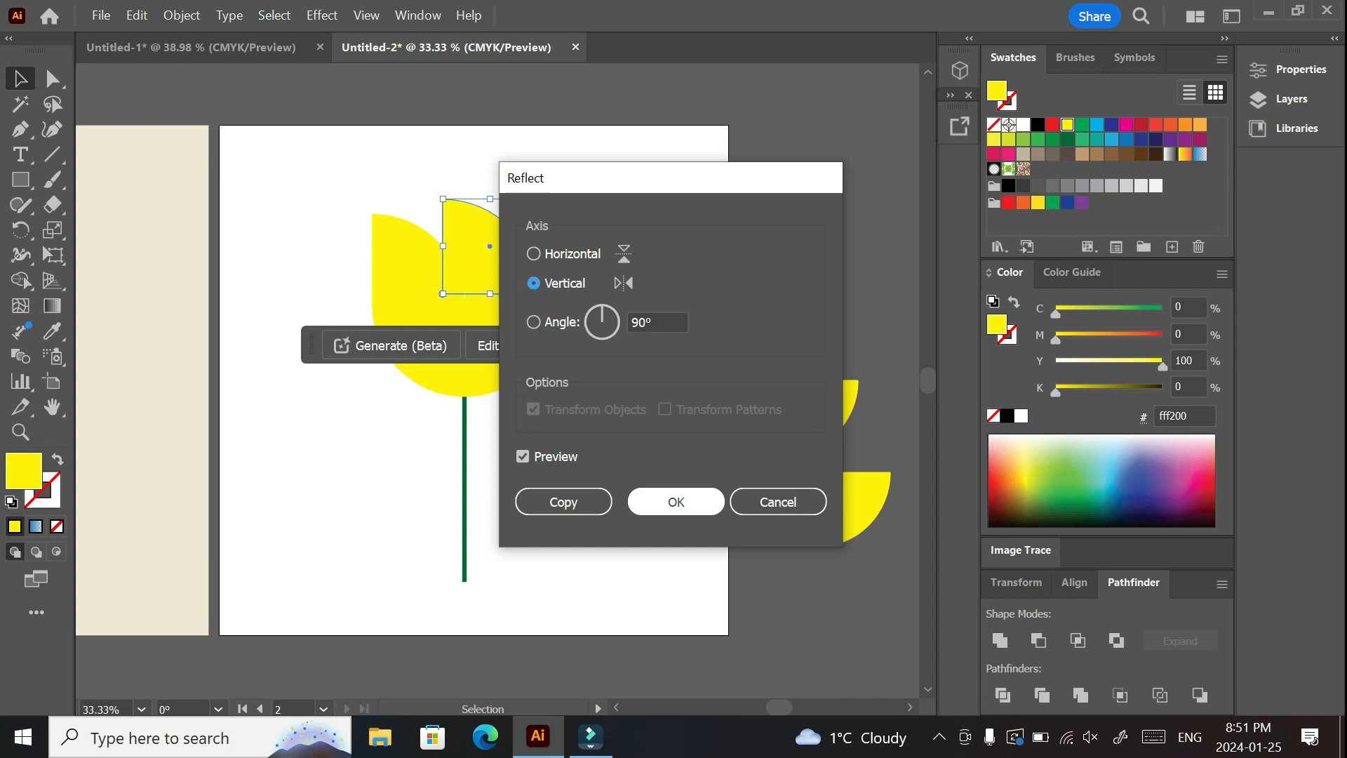
{"action": "left_click", "coordinate": [563, 502]}
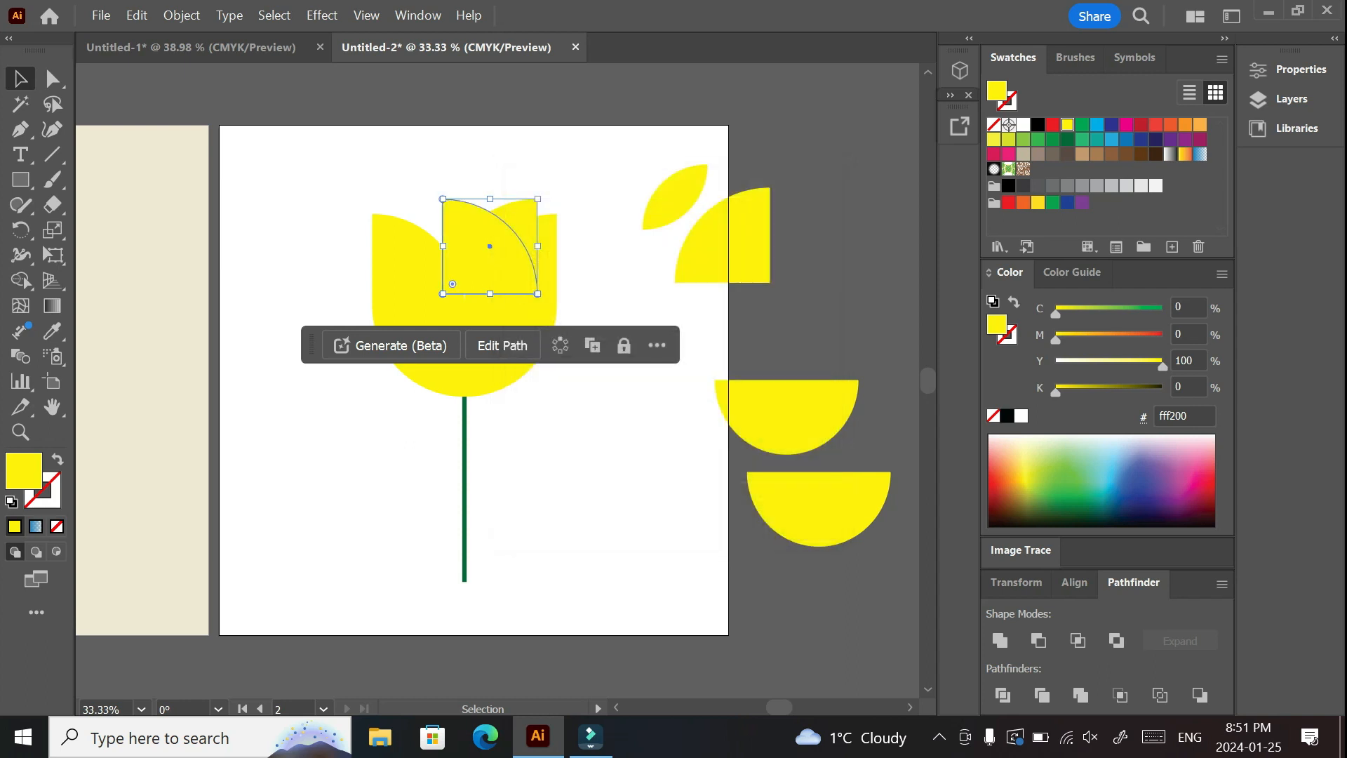
Step: Move the leftover quarter circle and leaf up out of the way, and position the mirrored quarter pair symmetrically as the tulip's inner petals
{"action": "left_click_drag", "start_coordinate": [469, 240], "coordinate": [821, 147]}
{"action": "left_click_drag", "start_coordinate": [698, 172], "coordinate": [742, 73]}
{"action": "left_click_drag", "start_coordinate": [450, 235], "coordinate": [508, 221]}
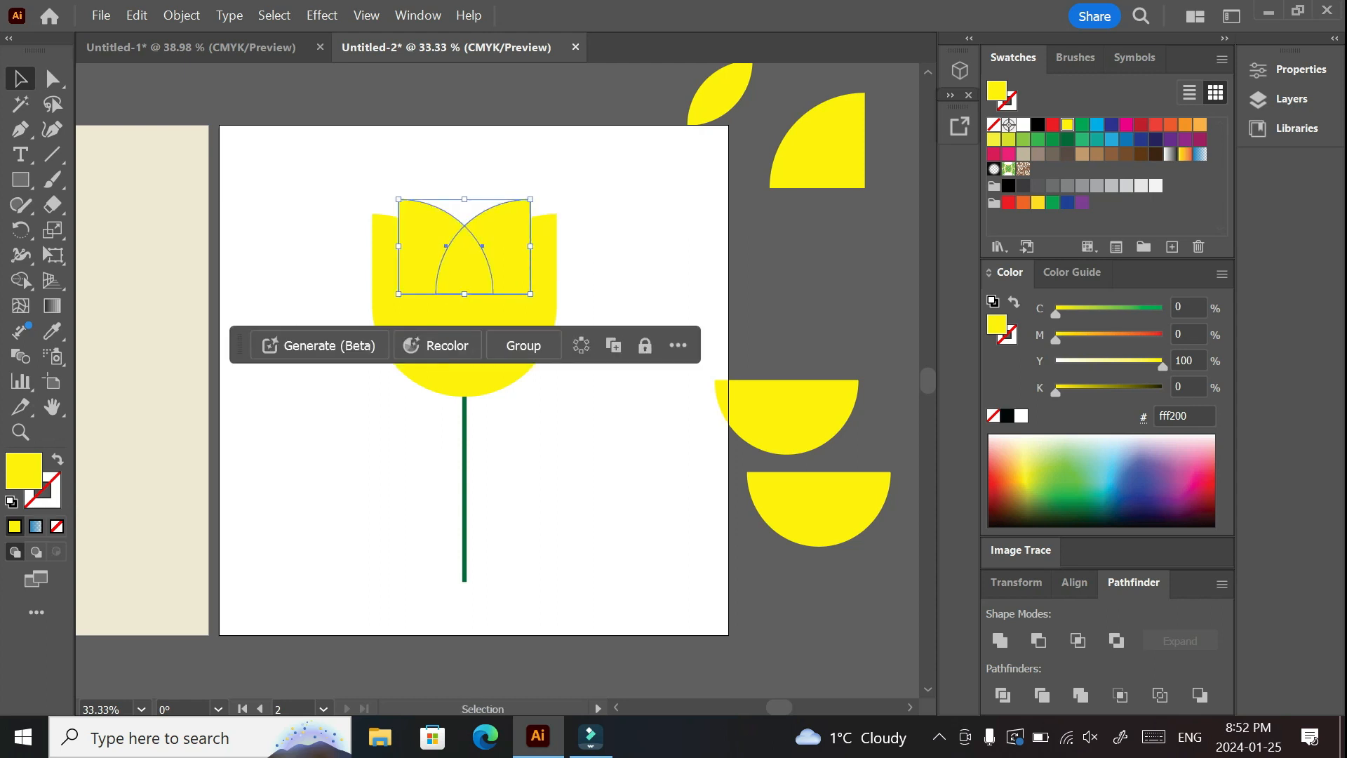
{"action": "left_click", "coordinate": [618, 259]}
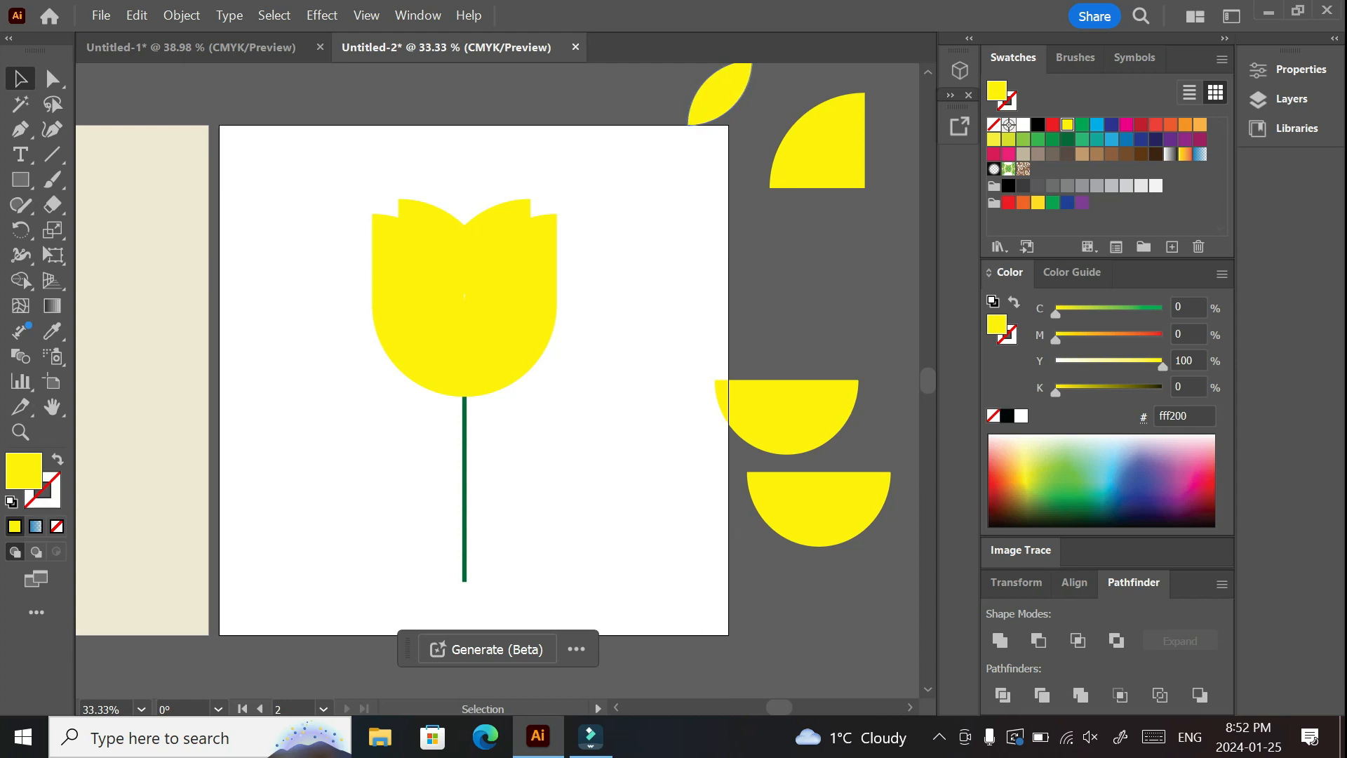
Step: Duplicate the yellow leaf shape, rotate the copy upright, and place it centrally between the inner petals as the tulip's middle petal
{"action": "left_click_drag", "start_coordinate": [719, 91], "coordinate": [683, 165]}
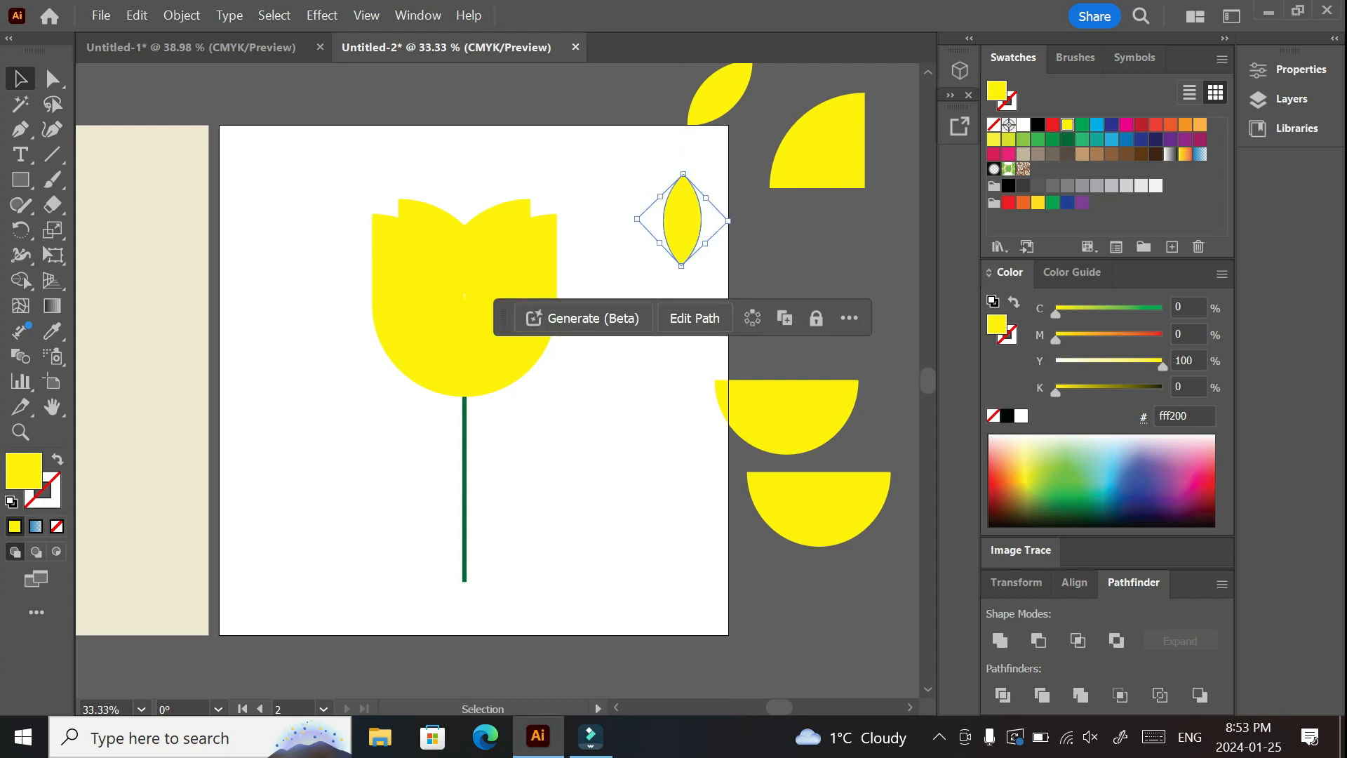
{"action": "left_click_drag", "start_coordinate": [684, 165], "coordinate": [683, 166]}
{"action": "left_click", "coordinate": [683, 166]}
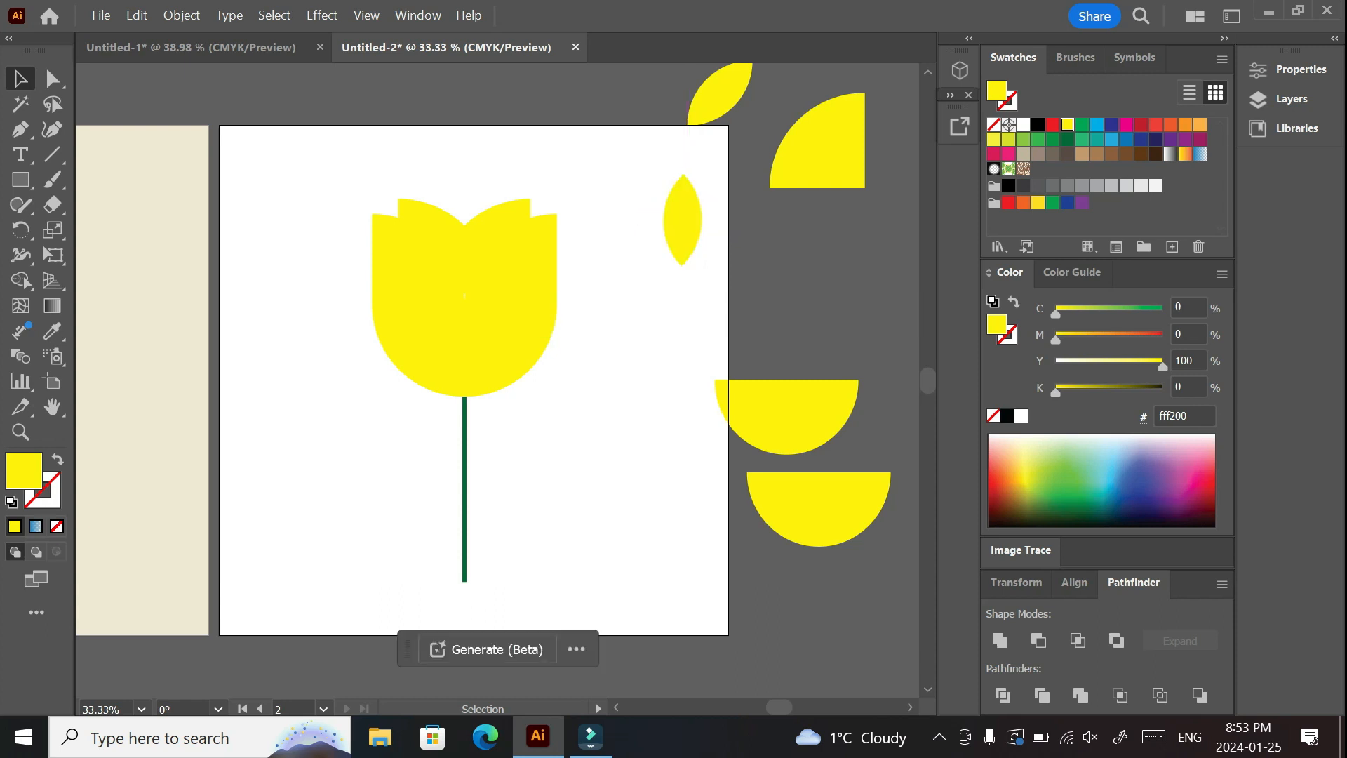
{"action": "left_click_drag", "start_coordinate": [682, 176], "coordinate": [465, 188]}
{"action": "left_click", "coordinate": [624, 200]}
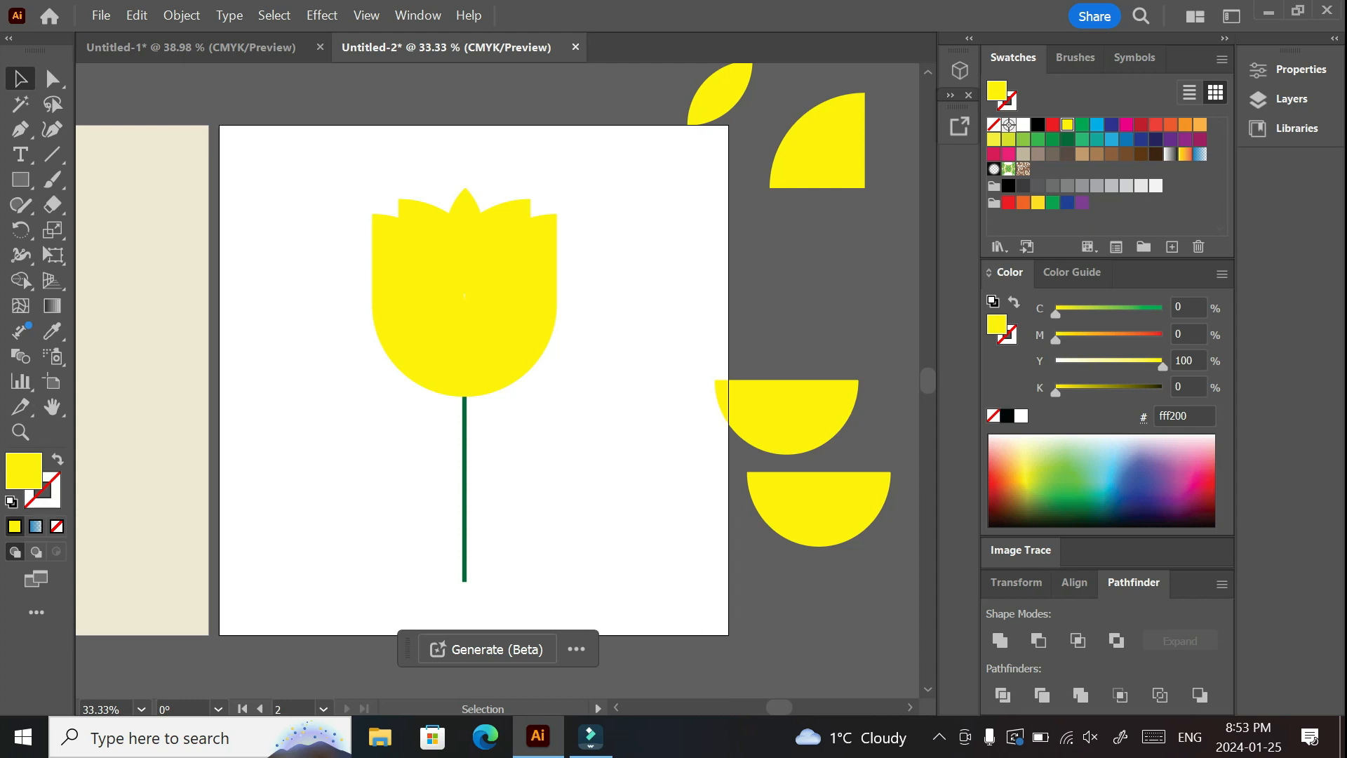
Step: Select all yellow shapes of the tulip head without the stem and group them
{"action": "left_click_drag", "start_coordinate": [336, 173], "coordinate": [613, 328]}
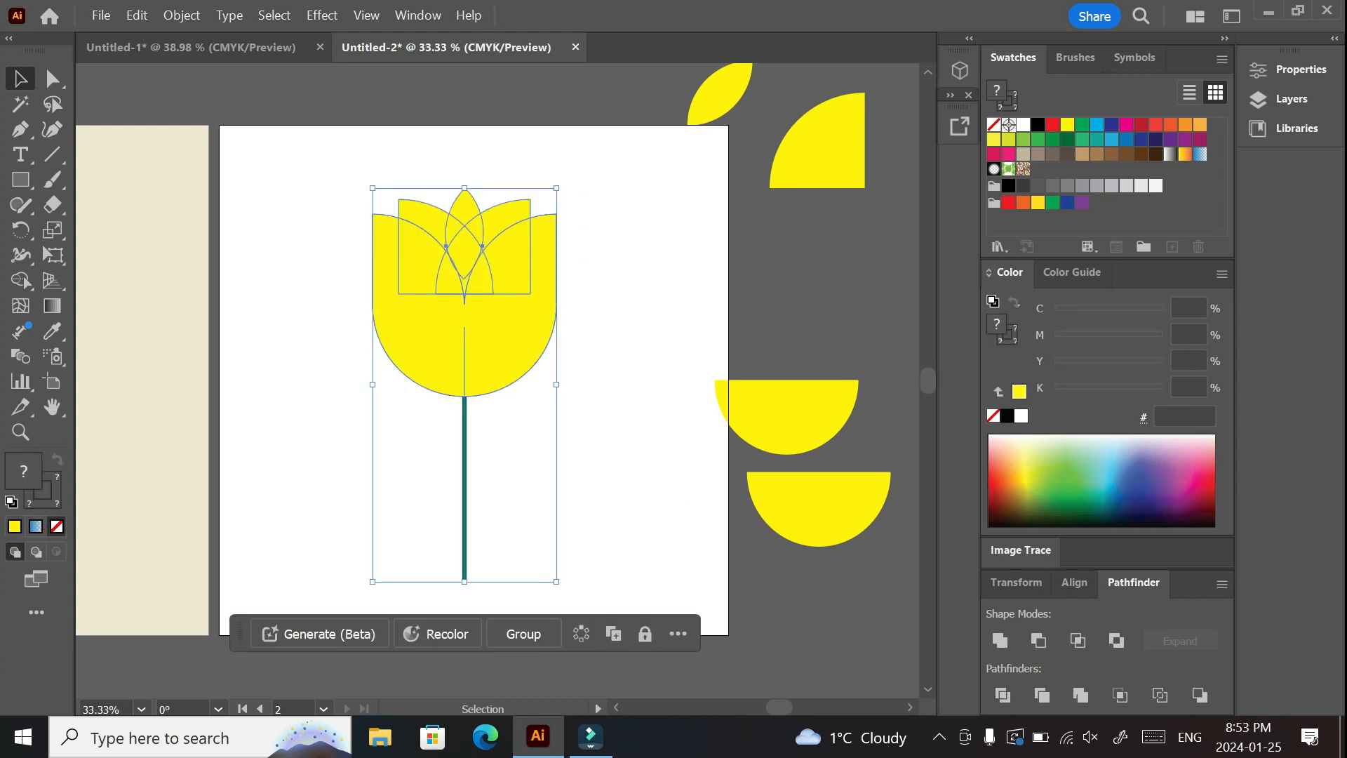
{"action": "left_click", "coordinate": [612, 302]}
{"action": "left_click_drag", "start_coordinate": [609, 249], "coordinate": [357, 198]}
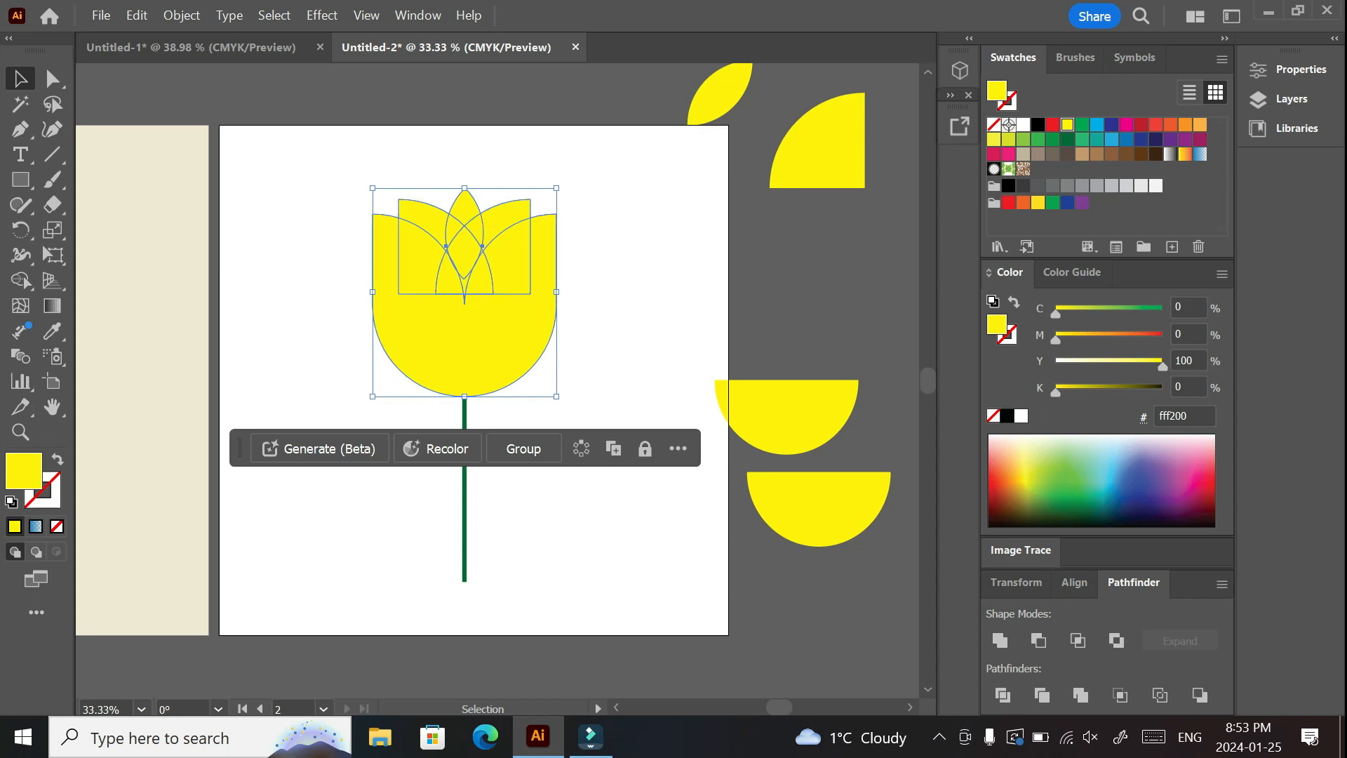
{"action": "right_click", "coordinate": [448, 245]}
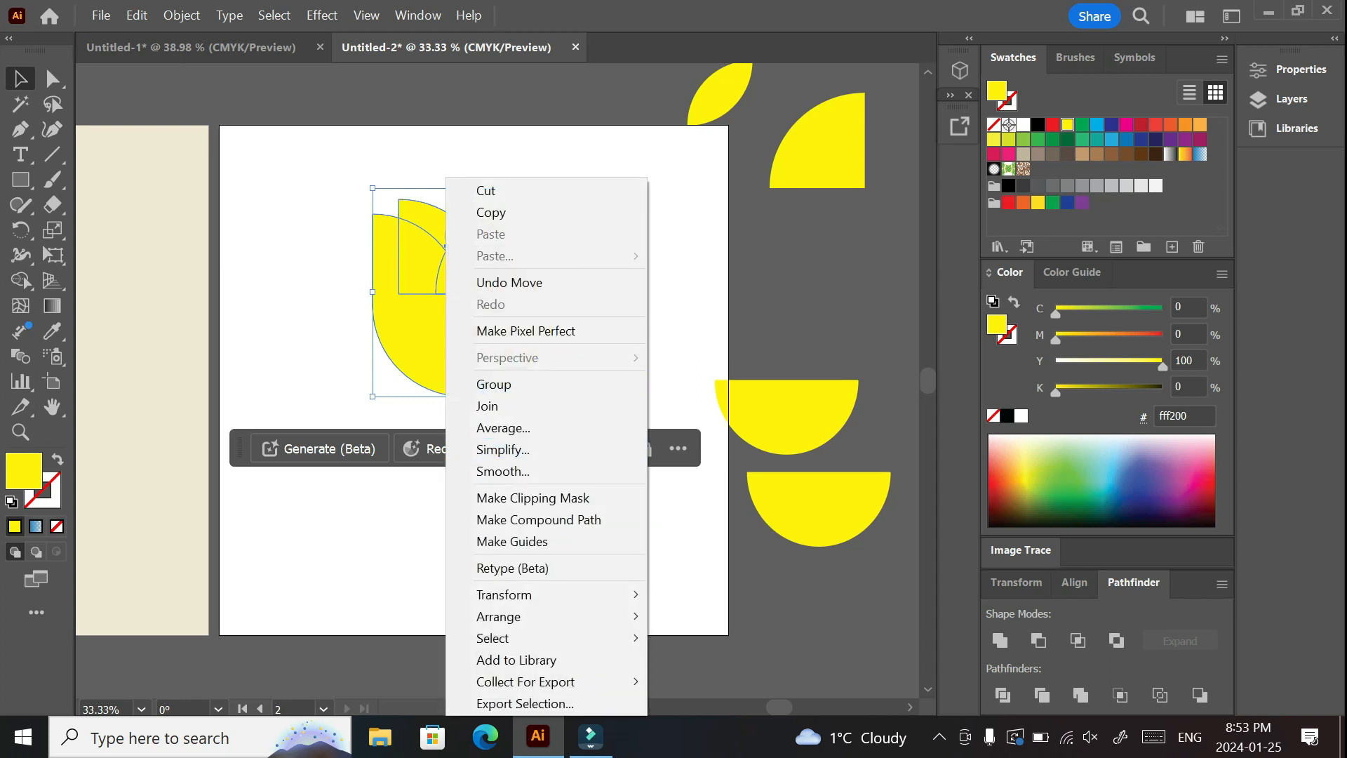
{"action": "left_click", "coordinate": [484, 384]}
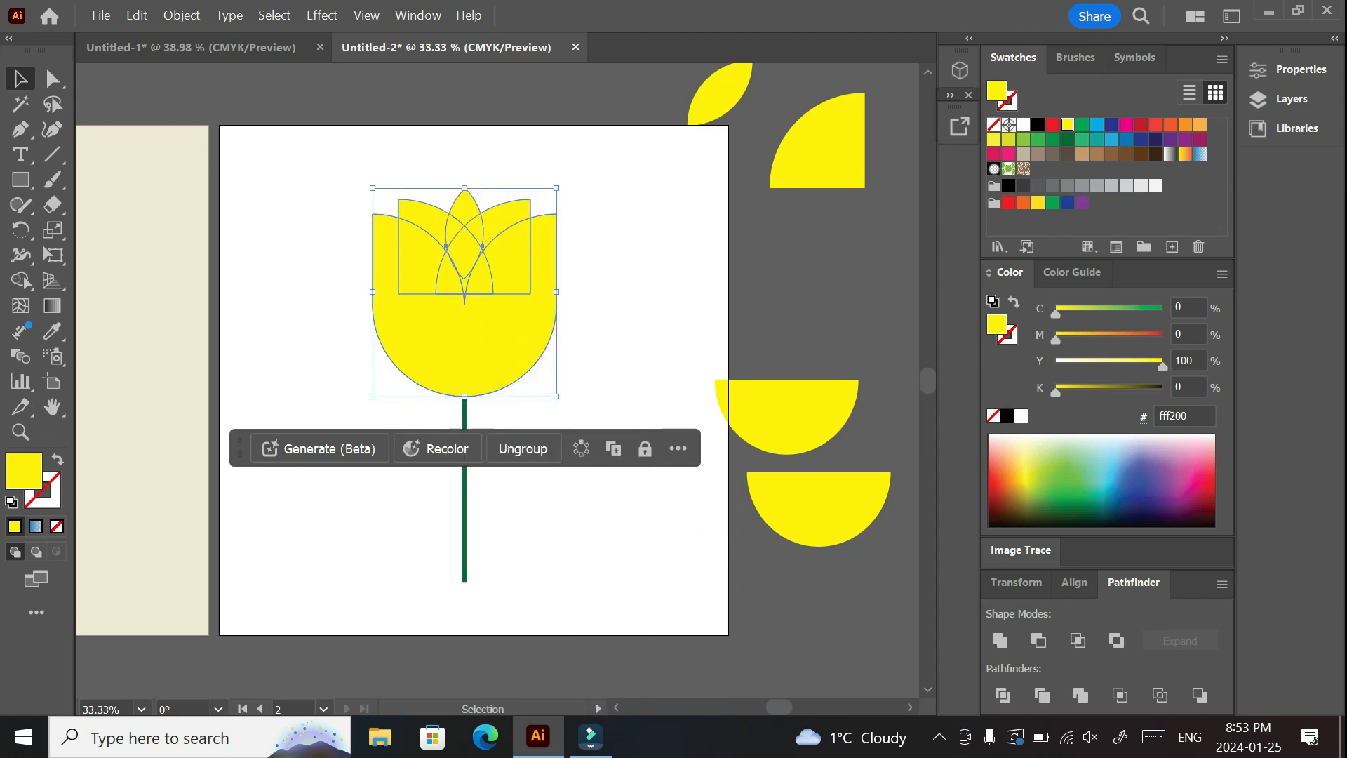
Step: Scale the grouped tulip head down slightly in proportion and recenter it on the upper part of the stem
{"action": "left_click_drag", "start_coordinate": [483, 320], "coordinate": [483, 331]}
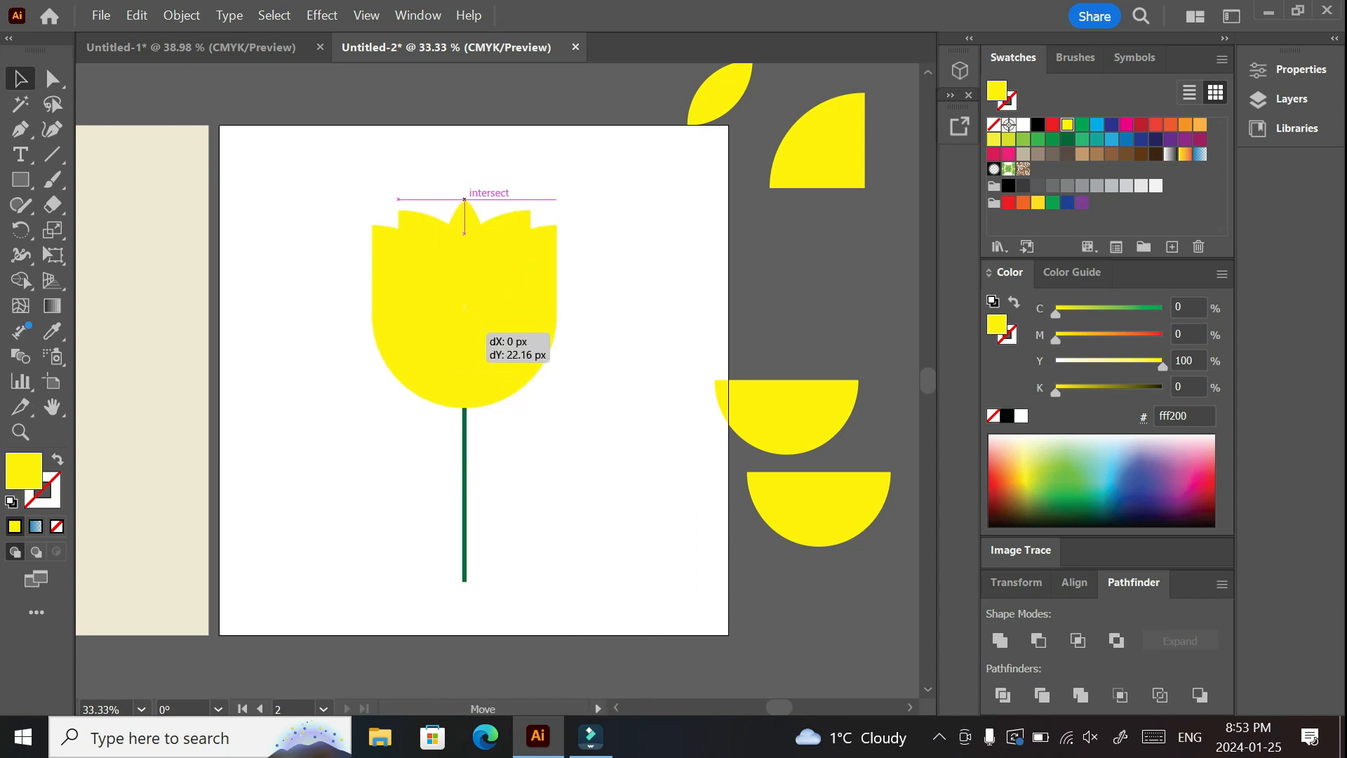
{"action": "left_click_drag", "start_coordinate": [483, 331], "coordinate": [483, 341]}
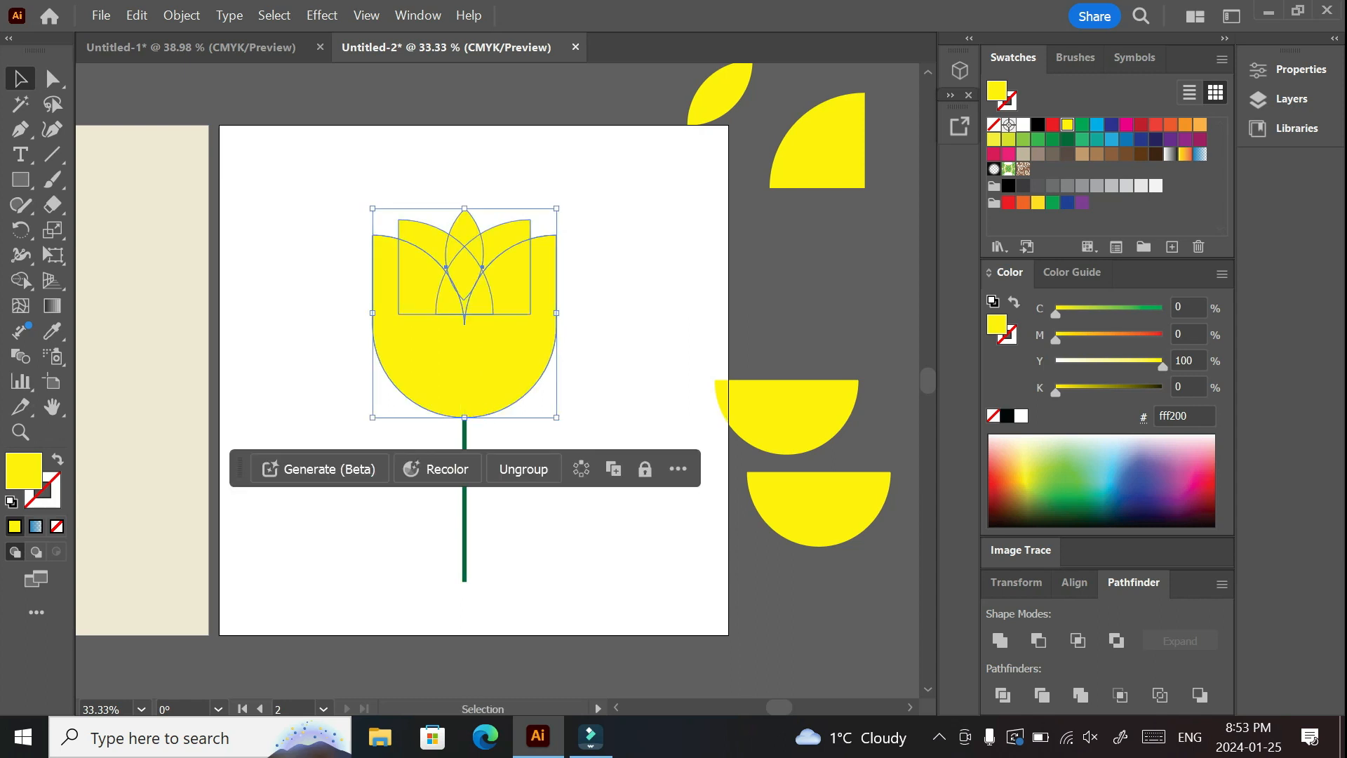
{"action": "left_click_drag", "start_coordinate": [557, 417], "coordinate": [524, 374]}
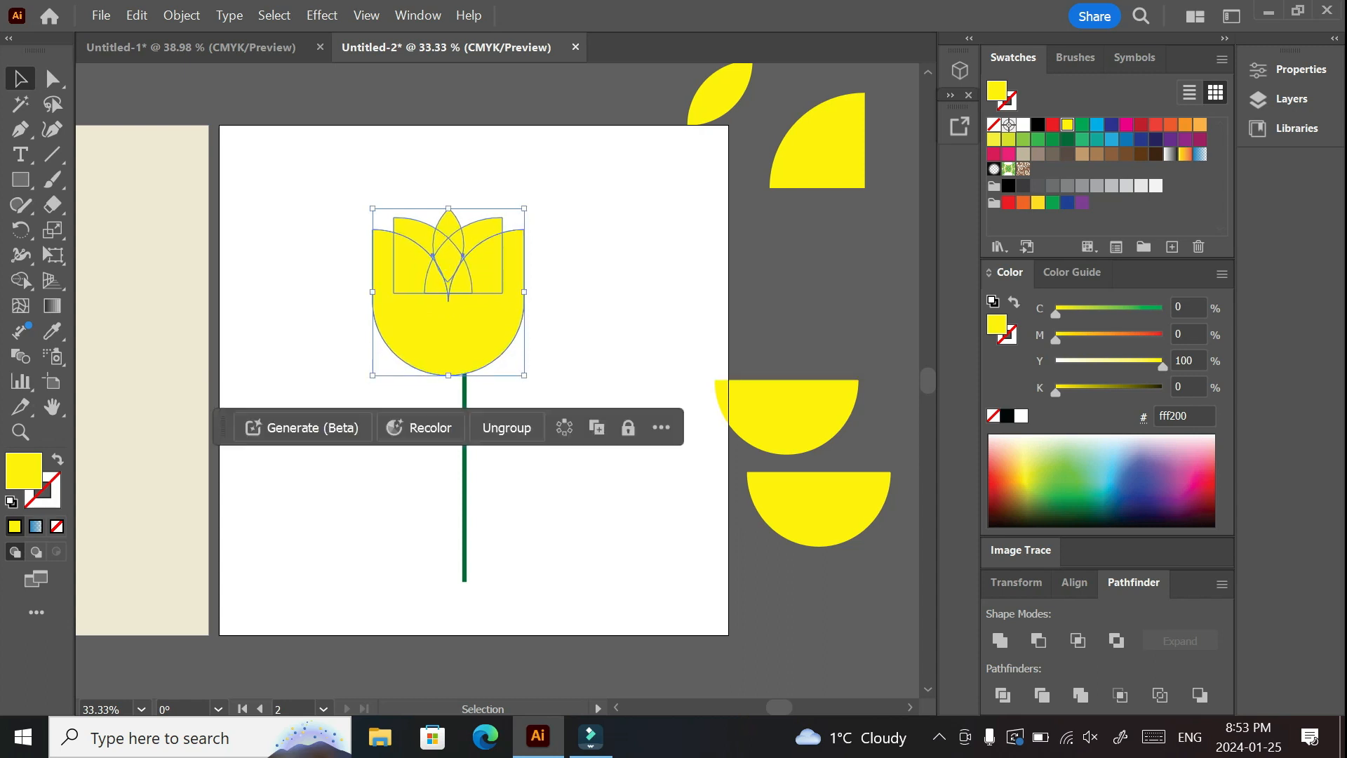
{"action": "mouse_move", "coordinate": [448, 297]}
{"action": "left_mouse_down"}
{"action": "mouse_move", "coordinate": [456, 288]}
{"action": "mouse_move", "coordinate": [464, 318]}
{"action": "left_mouse_up"}
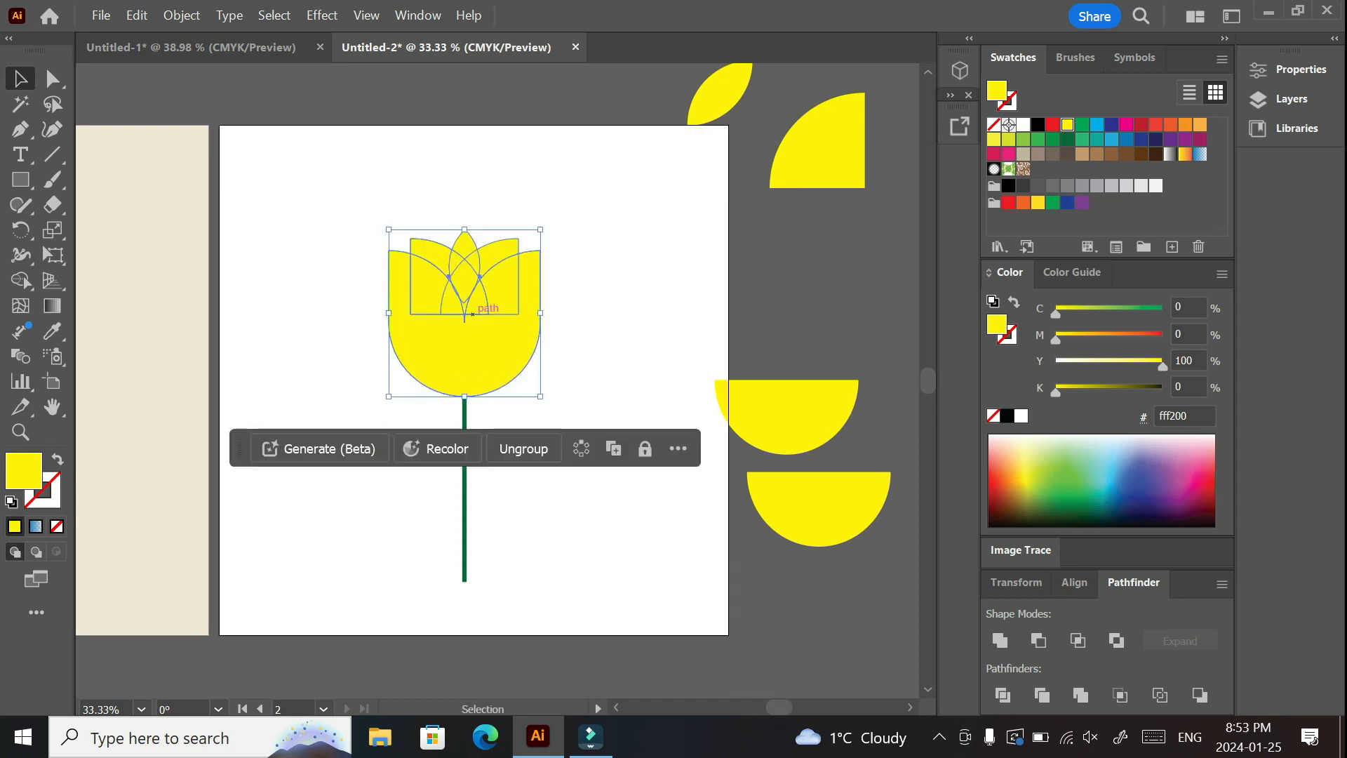
Step: Ungroup the tulip head and split its overlapping shapes with the Divide pathfinder
{"action": "left_click", "coordinate": [612, 328]}
{"action": "left_click_drag", "start_coordinate": [339, 217], "coordinate": [590, 339]}
{"action": "left_click", "coordinate": [594, 334]}
{"action": "left_click_drag", "start_coordinate": [384, 202], "coordinate": [537, 284]}
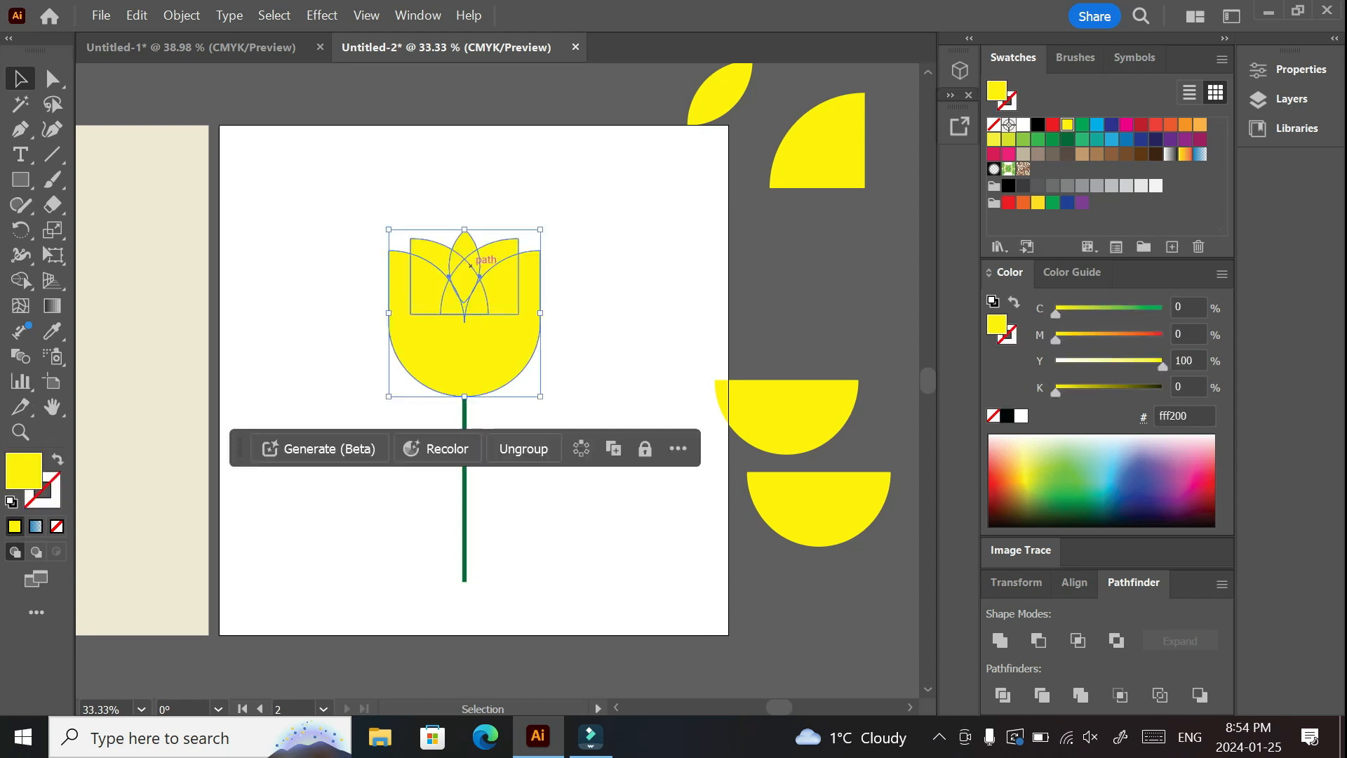
{"action": "right_click", "coordinate": [473, 243]}
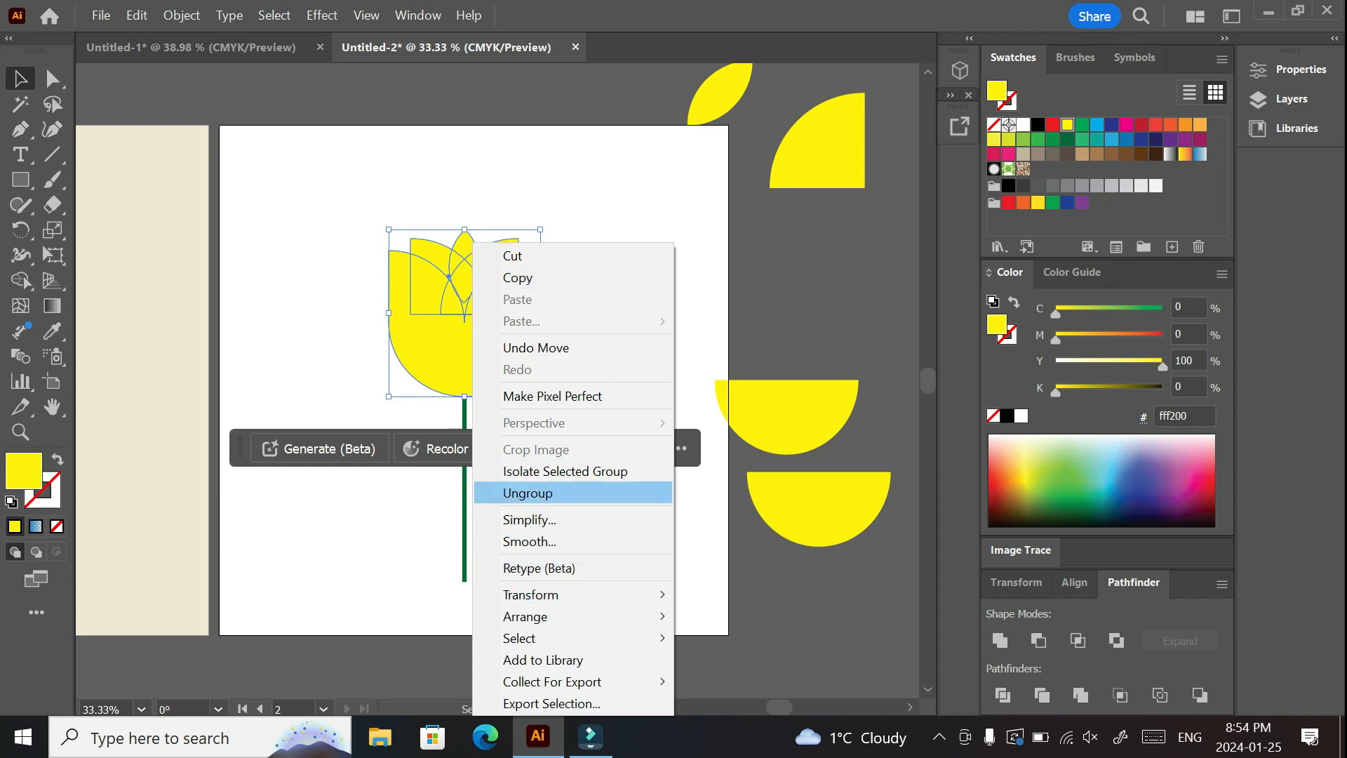
{"action": "left_click", "coordinate": [528, 492]}
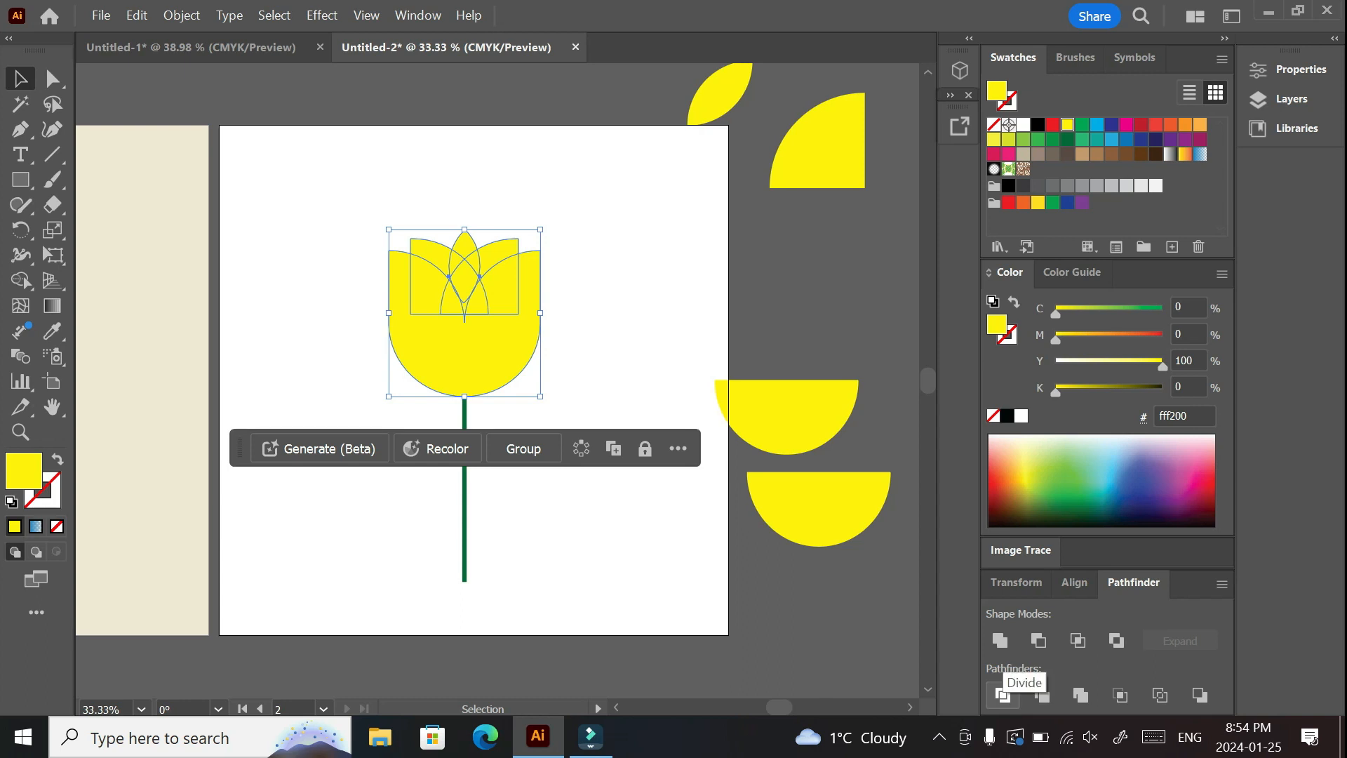
{"action": "left_click", "coordinate": [1002, 694]}
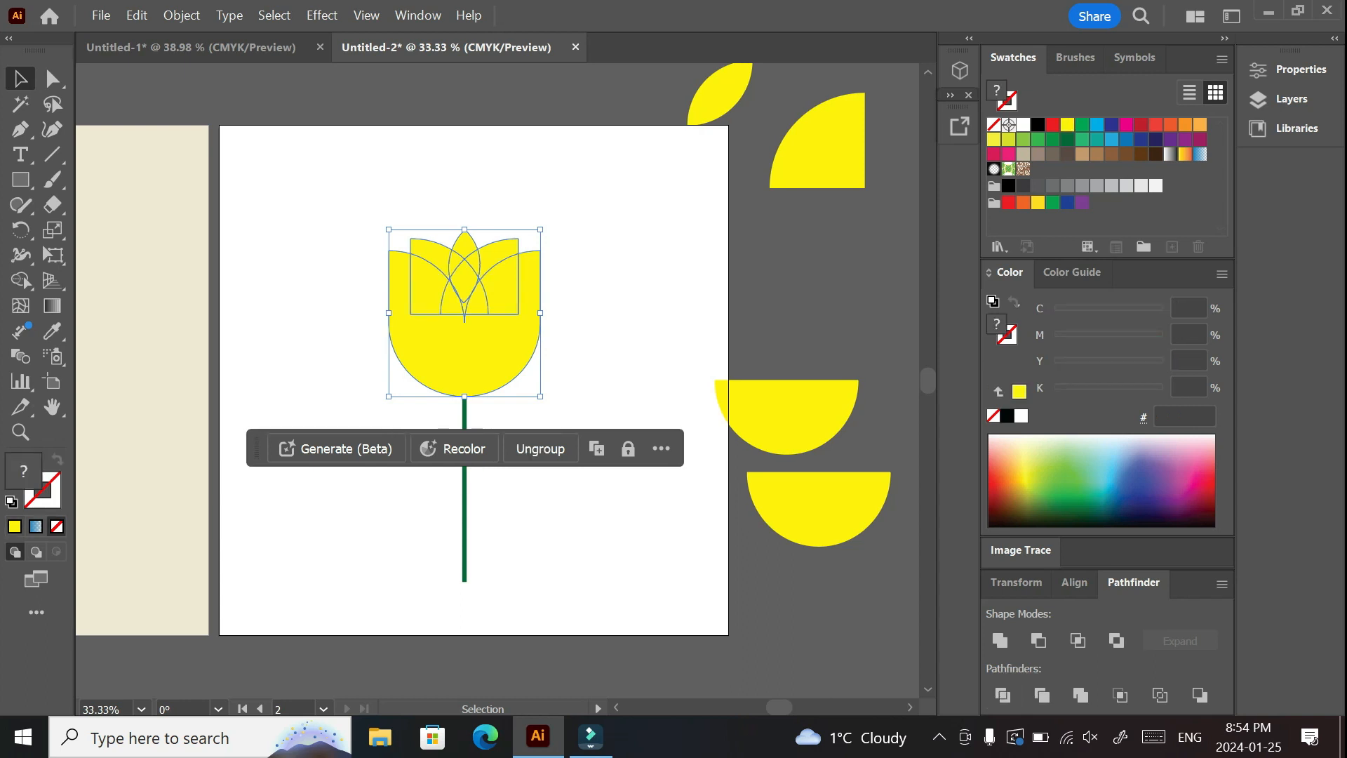
{"action": "key", "text": "ctrl+shift+a"}
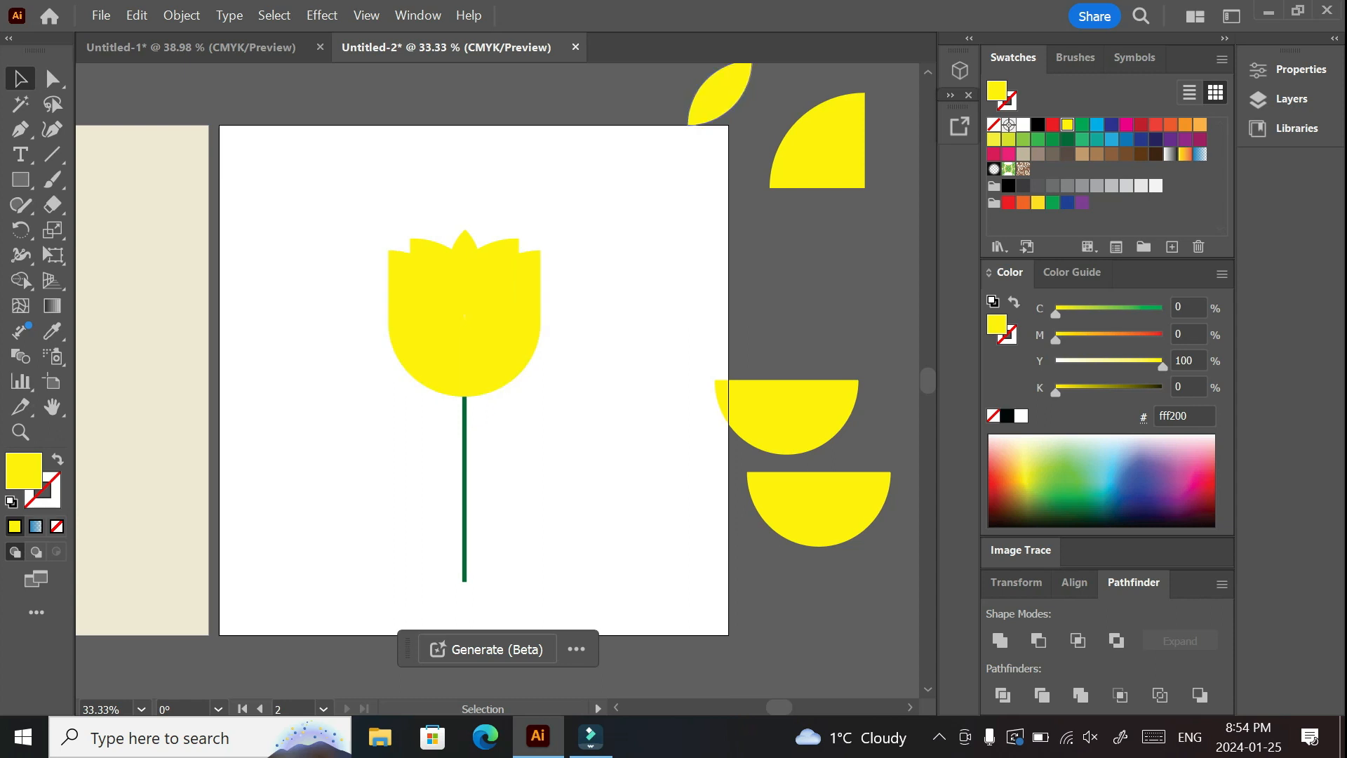
Step: Duplicate the yellow leaf against the stem's right side below the tulip head and create a copy of it reflected across the vertical axis
{"action": "left_click_drag", "start_coordinate": [732, 78], "coordinate": [496, 449], "text": "alt"}
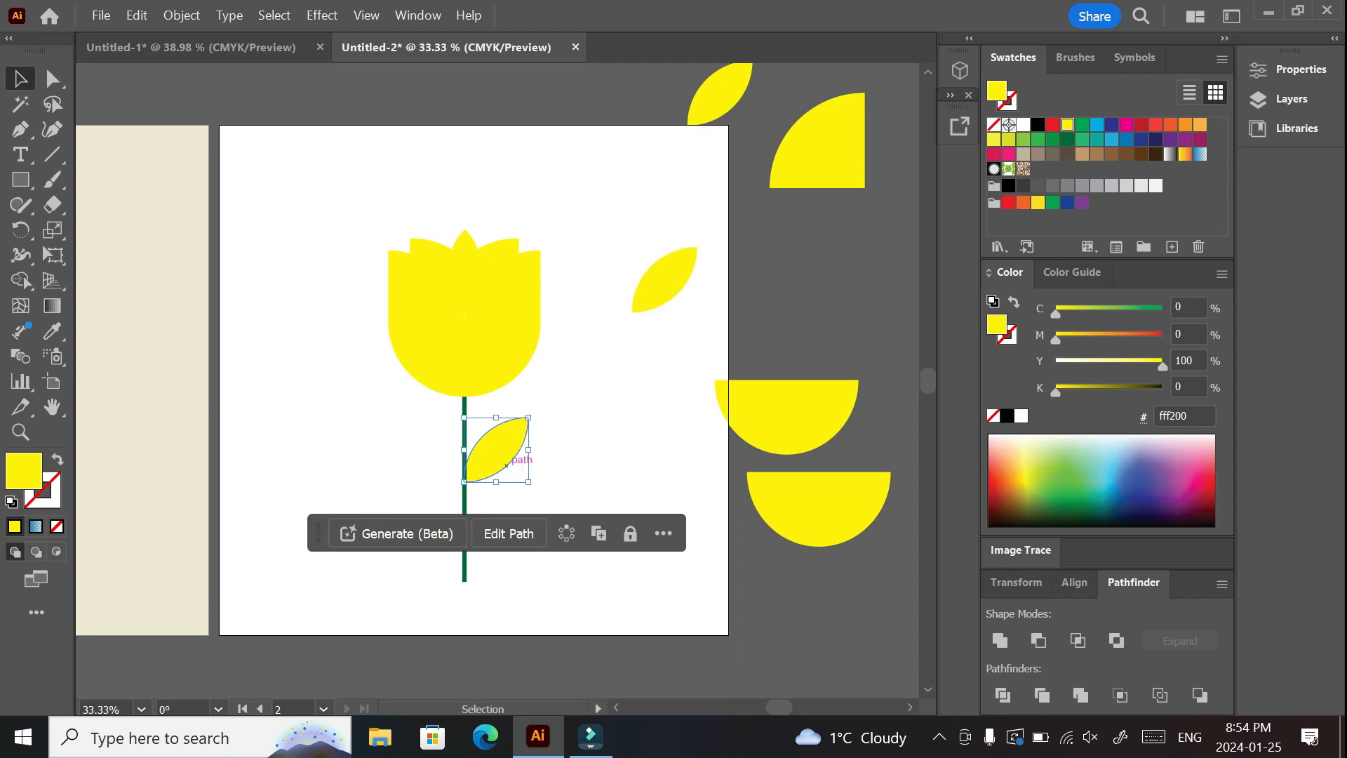
{"action": "right_click", "coordinate": [498, 449]}
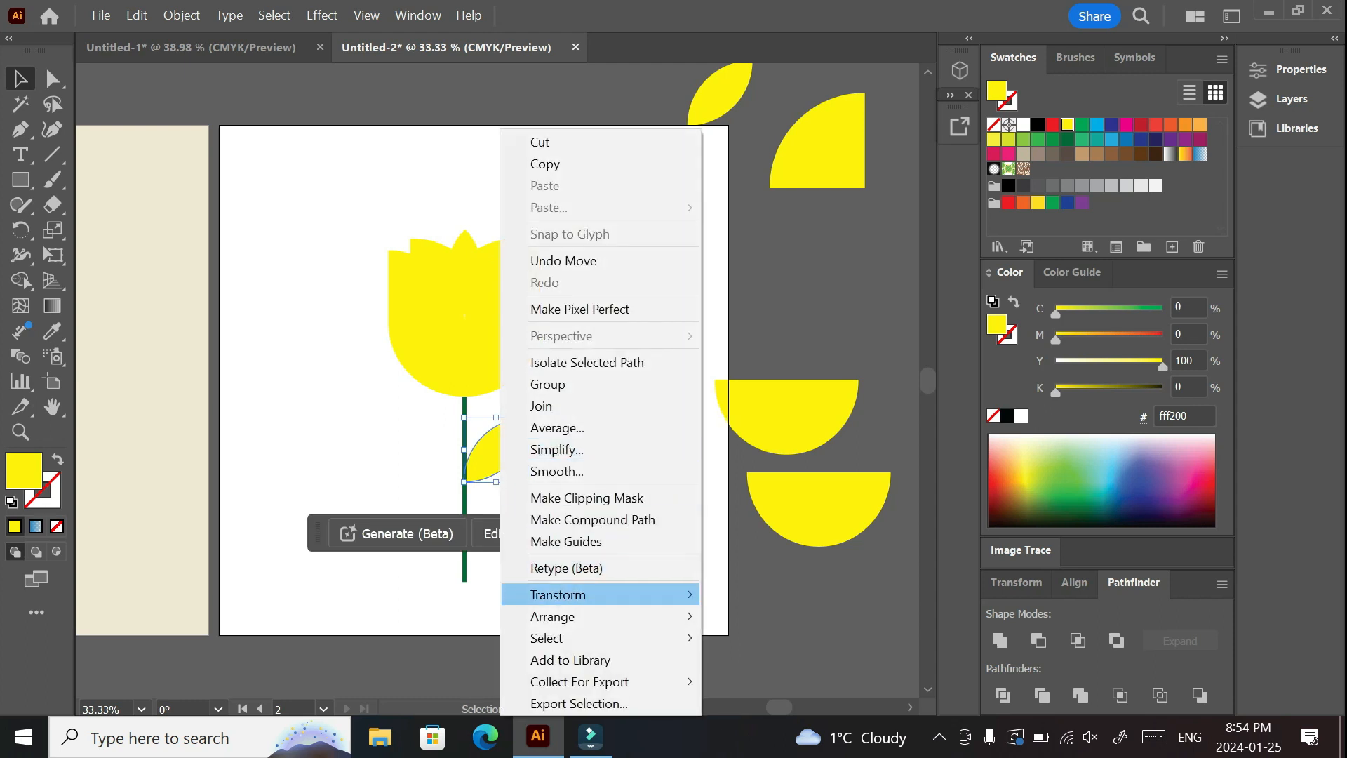
{"action": "mouse_move", "coordinate": [562, 594]}
{"action": "left_click", "coordinate": [751, 497]}
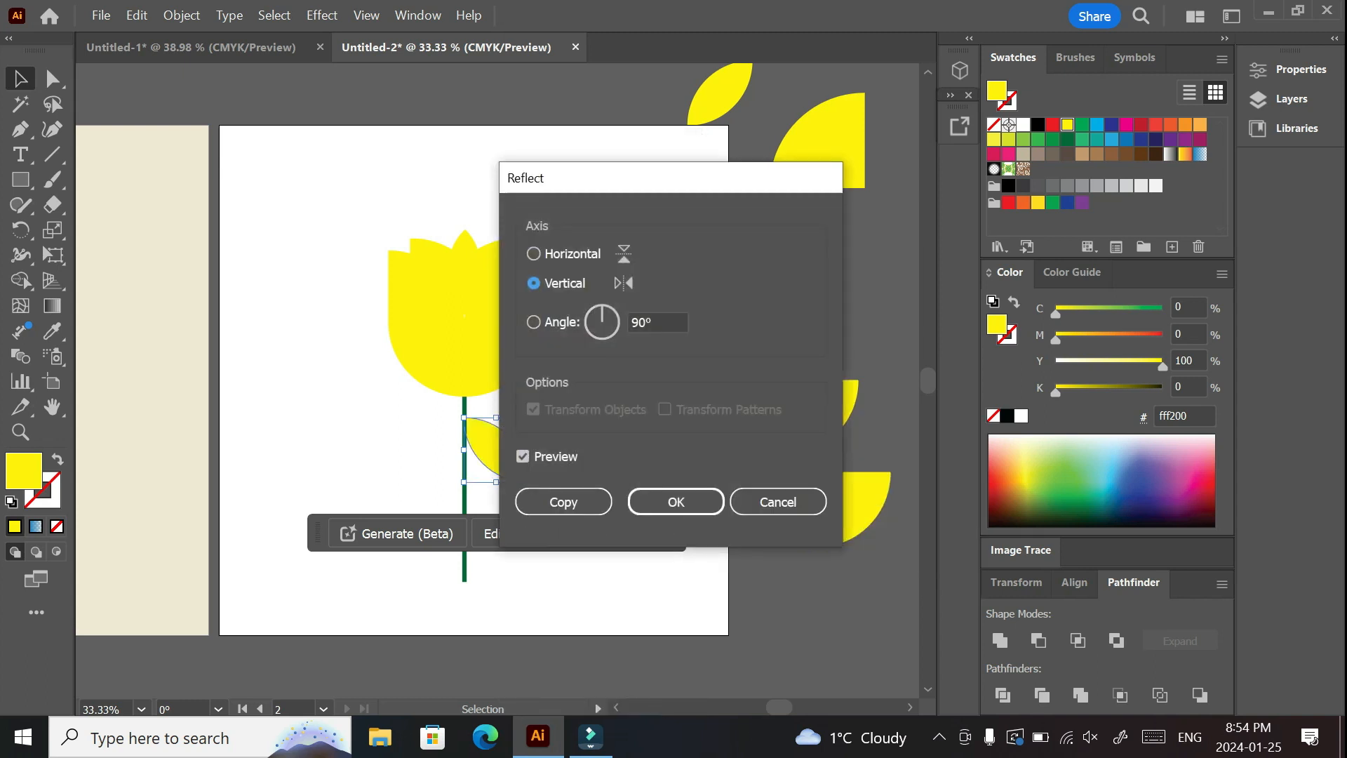
{"action": "left_click", "coordinate": [563, 502]}
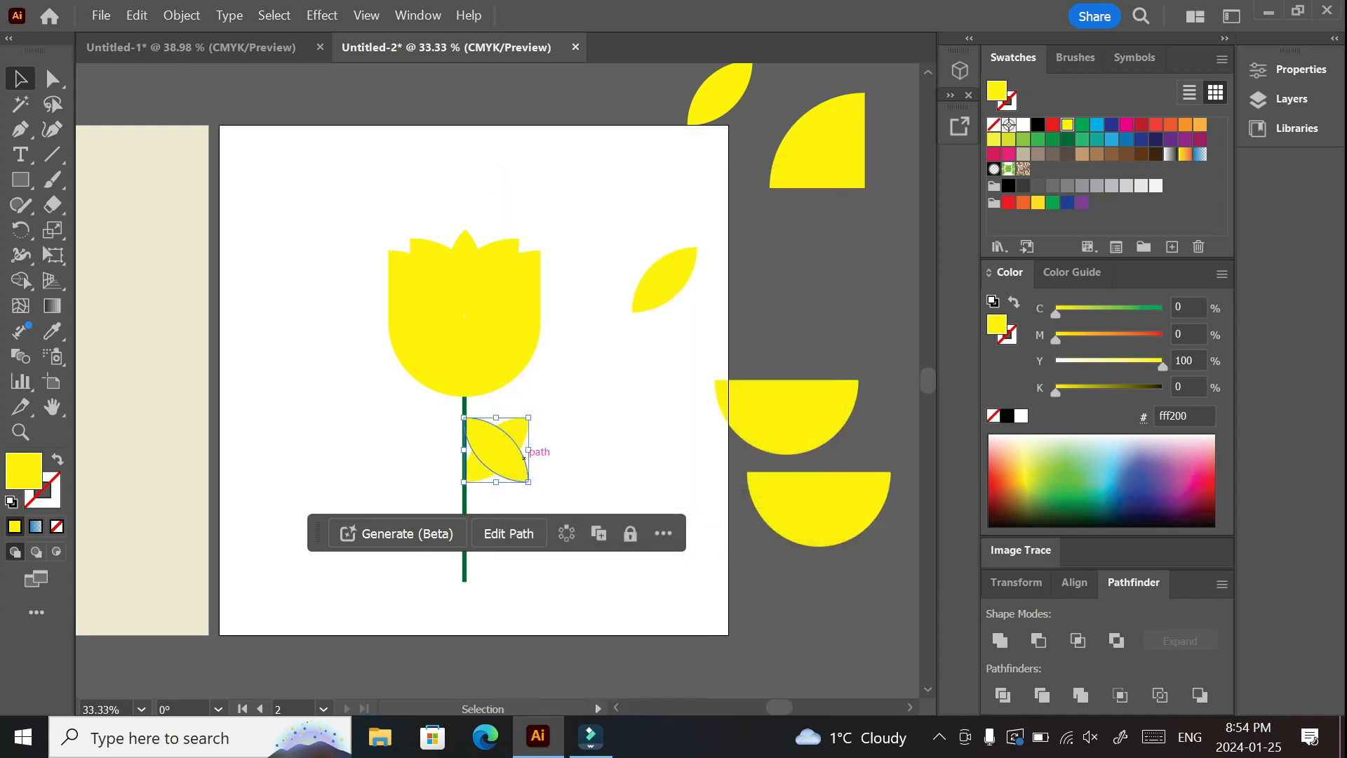
Step: Nudge the reflected leaf straight left until its lower tip meets the stem opposite the right leaf
{"action": "key", "text": "Left"}
{"action": "key", "text": "Left"}
{"action": "key", "text": "Left"}
{"action": "key", "text": "Left"}
{"action": "key", "text": "Left"}
{"action": "key", "text": "Left"}
{"action": "key", "text": "Left"}
{"action": "key", "text": "Left"}
{"action": "key", "text": "Left"}
{"action": "key", "text": "Left"}
{"action": "key", "text": "Left"}
{"action": "key", "text": "Left"}
{"action": "key", "text": "Left"}
{"action": "key", "text": "Left"}
{"action": "key", "text": "Left"}
{"action": "key", "text": "Left"}
{"action": "key", "text": "Left"}
{"action": "key", "text": "Left"}
{"action": "key", "text": "Left"}
{"action": "key", "text": "Left"}
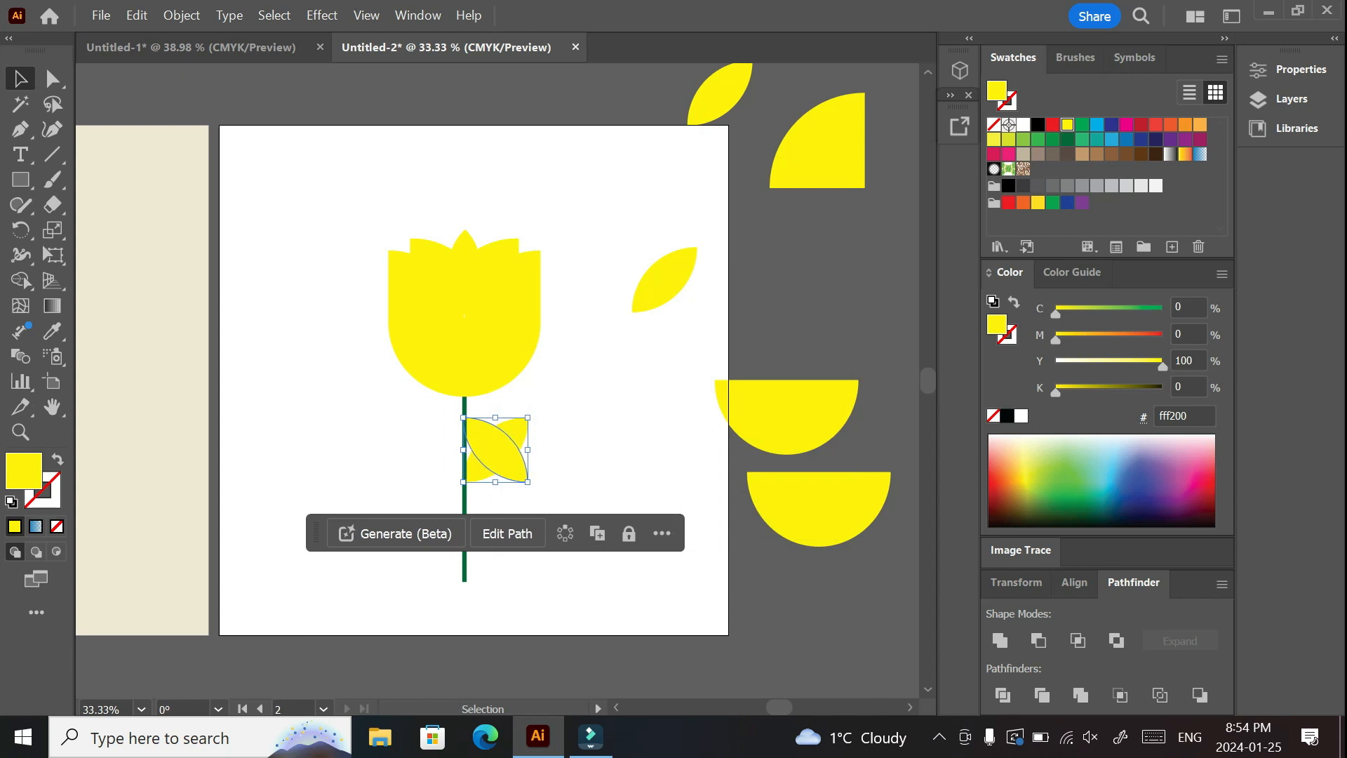
{"action": "key", "text": "Left"}
{"action": "key", "text": "Left"}
{"action": "key", "text": "Left"}
{"action": "key", "text": "Left"}
{"action": "key", "text": "Left"}
{"action": "key", "text": "Left"}
{"action": "key", "text": "Left"}
{"action": "key", "text": "Left"}
{"action": "key", "text": "Left"}
{"action": "key", "text": "Left"}
{"action": "key", "text": "Left"}
{"action": "key", "text": "Left"}
{"action": "key", "text": "Left"}
{"action": "key", "text": "Left"}
{"action": "key", "text": "Left"}
{"action": "key", "text": "Left"}
{"action": "key", "text": "Left"}
{"action": "key", "text": "Left"}
{"action": "key", "text": "Left"}
{"action": "key", "text": "Left"}
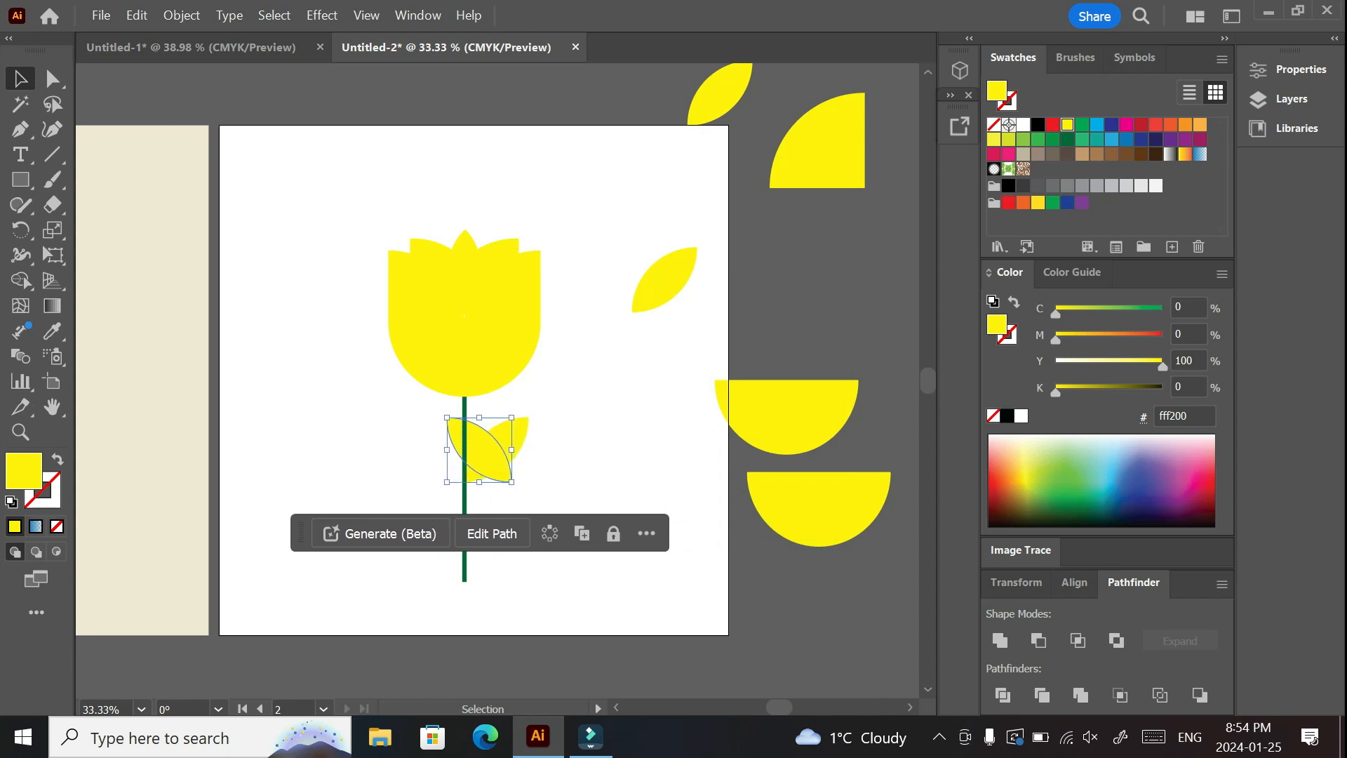
{"action": "key", "text": "Left"}
{"action": "key", "text": "Left"}
{"action": "key", "text": "Left"}
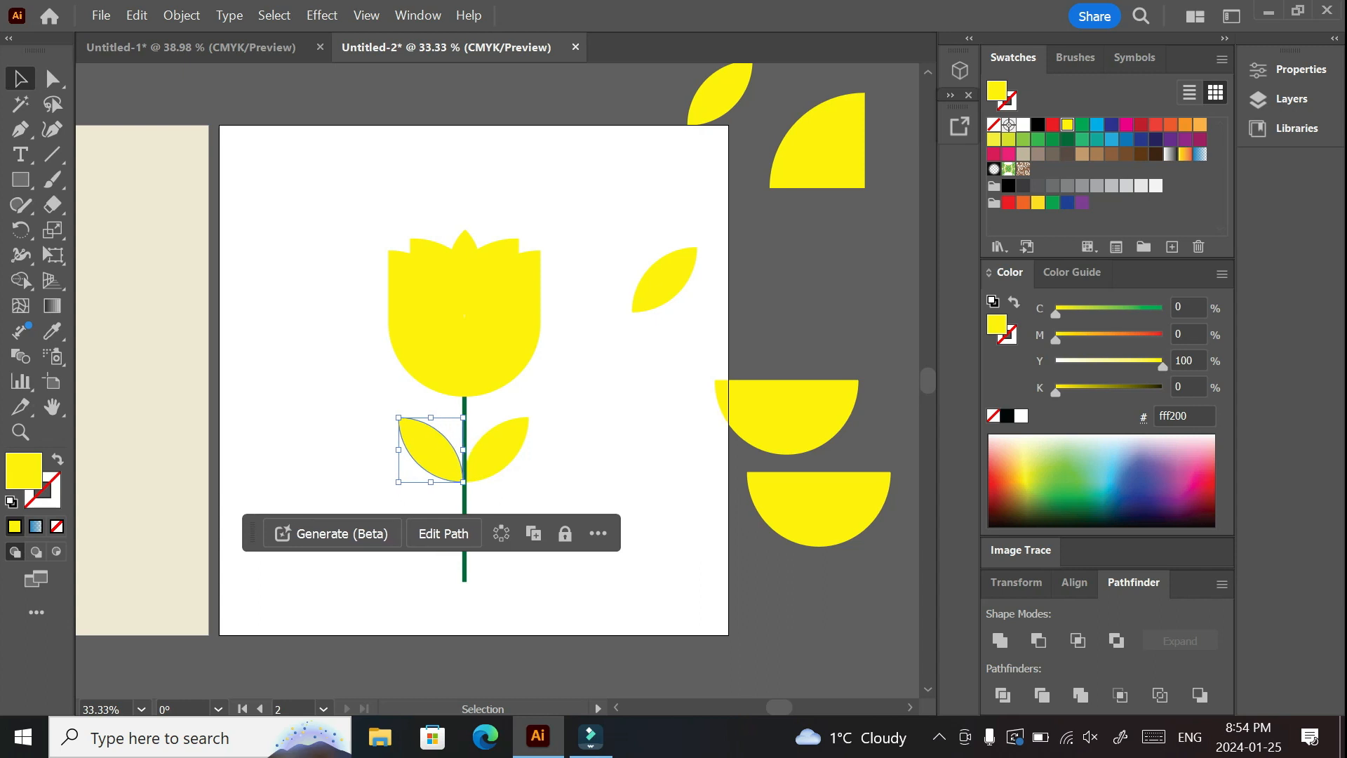
{"action": "left_click", "coordinate": [596, 449]}
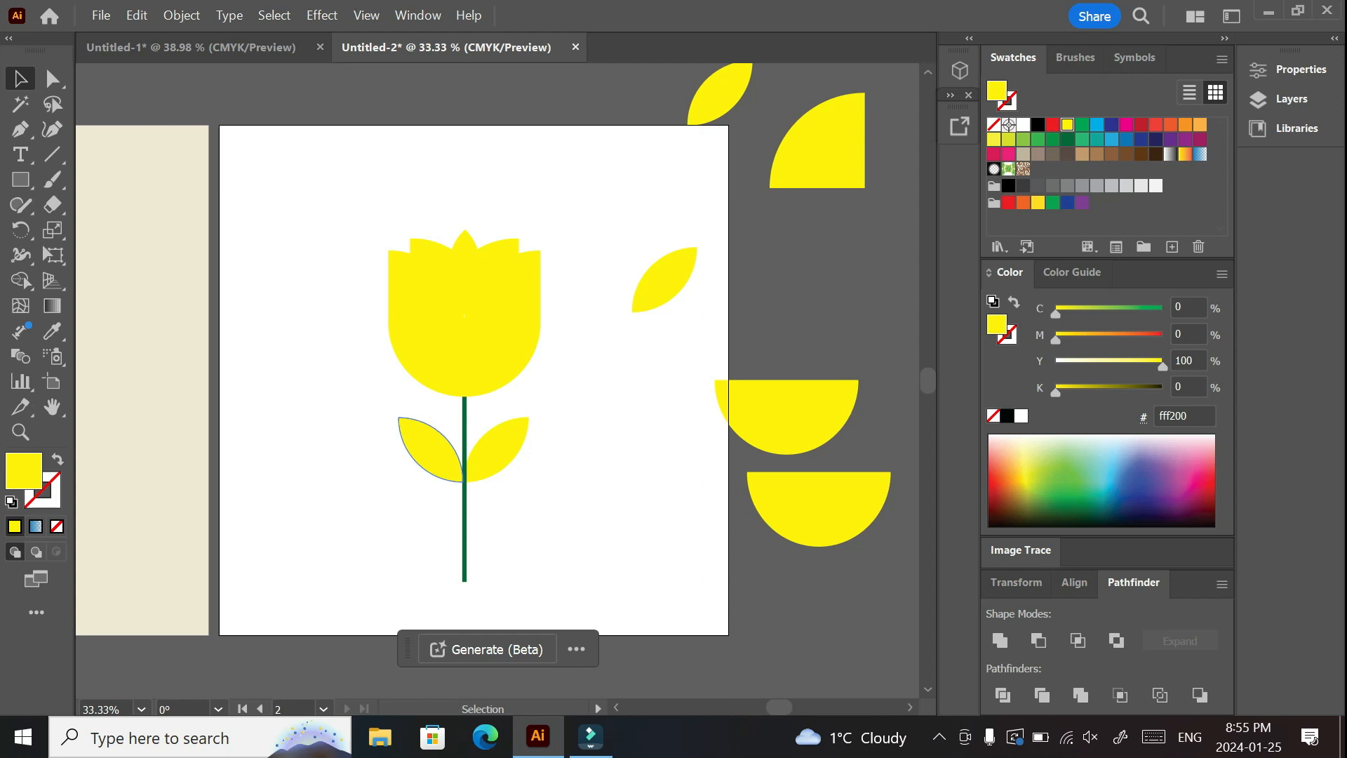
Step: Align the two yellow leaves by their bottom edges and move the pair slightly up the stem toward the tulip head
{"action": "left_click", "coordinate": [429, 449]}
{"action": "left_click", "coordinate": [498, 445], "text": "shift"}
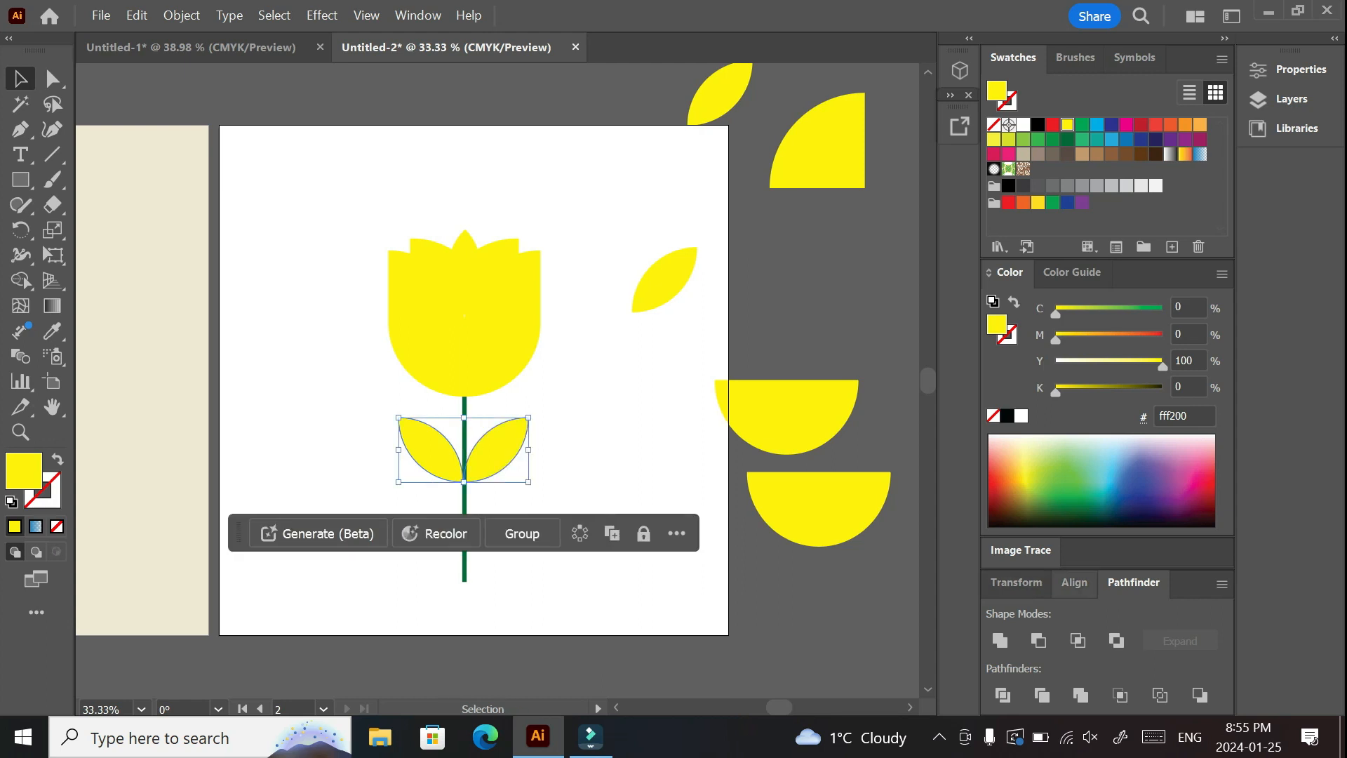
{"action": "left_click", "coordinate": [1074, 583]}
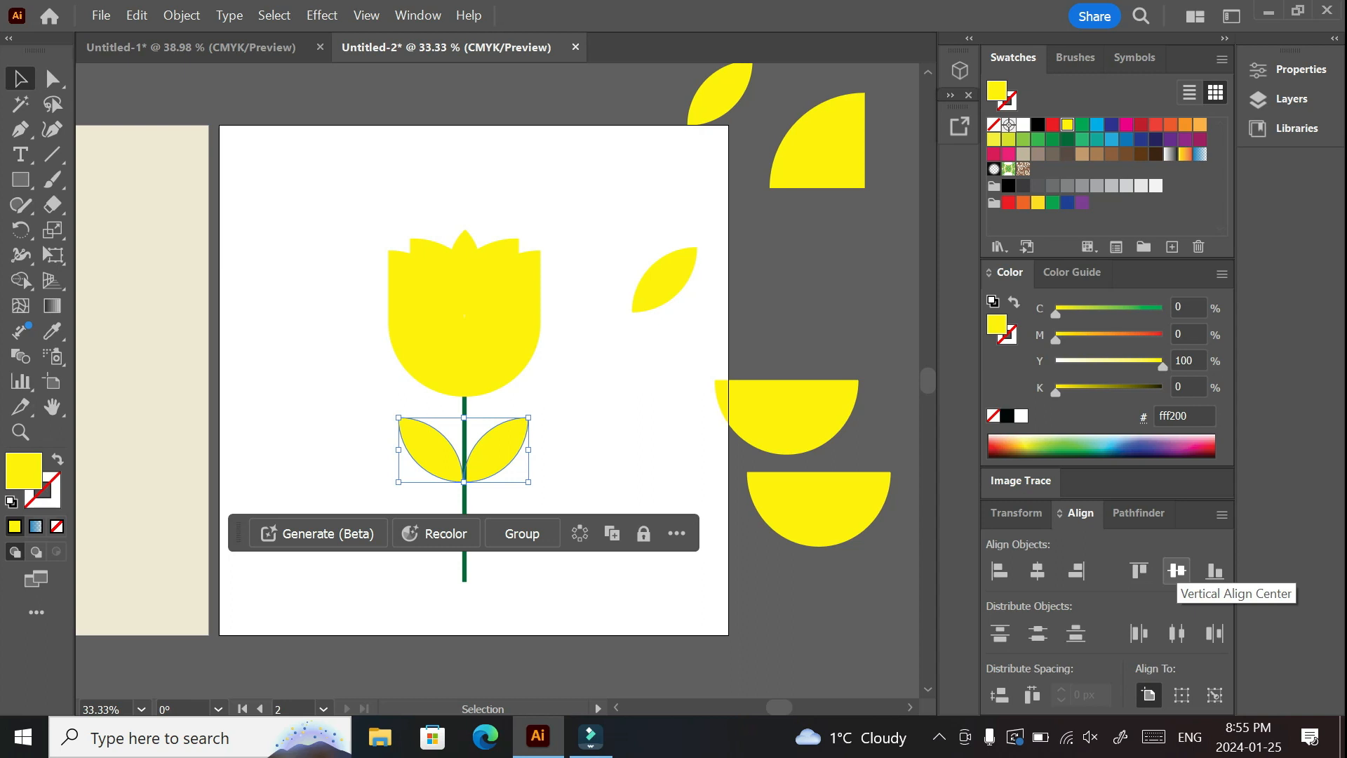
{"action": "left_click", "coordinate": [1214, 571]}
{"action": "left_click_drag", "start_coordinate": [460, 600], "coordinate": [465, 436]}
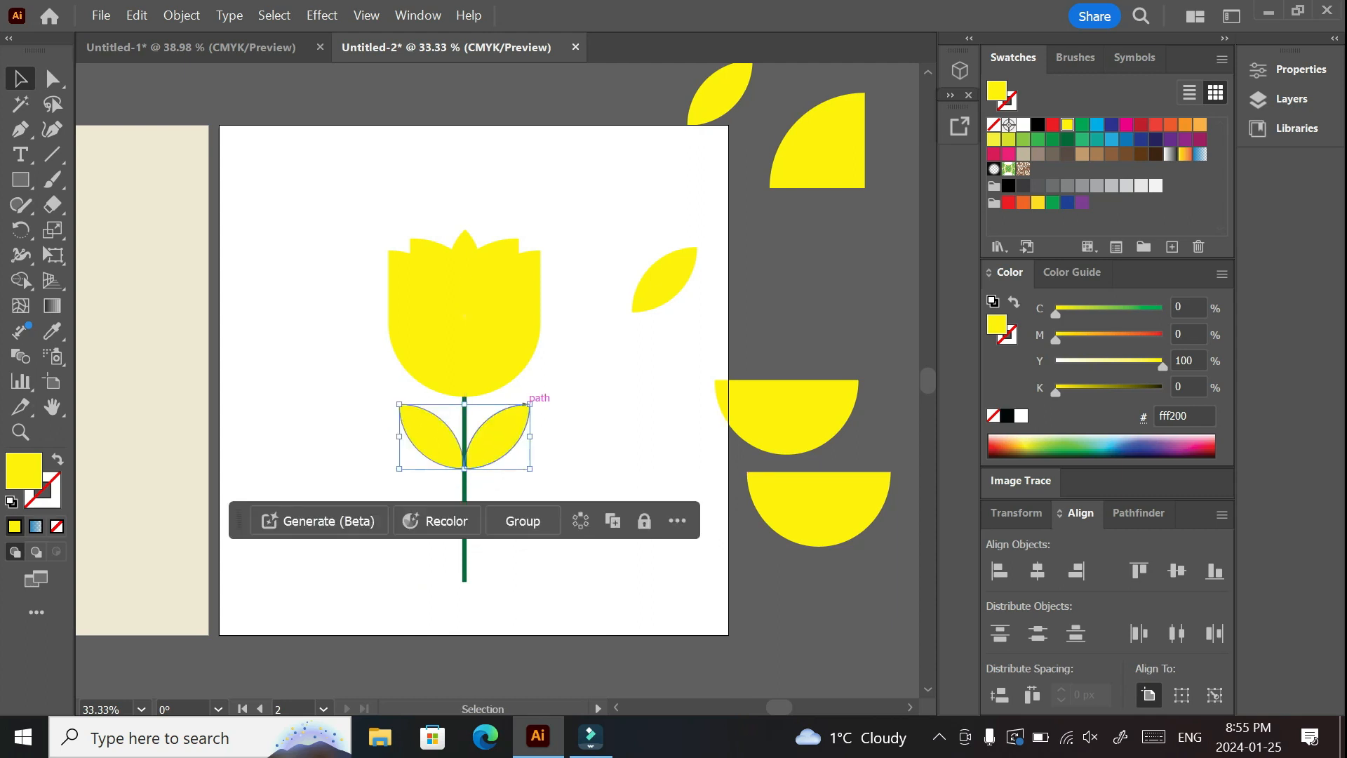
{"action": "left_click", "coordinate": [537, 398]}
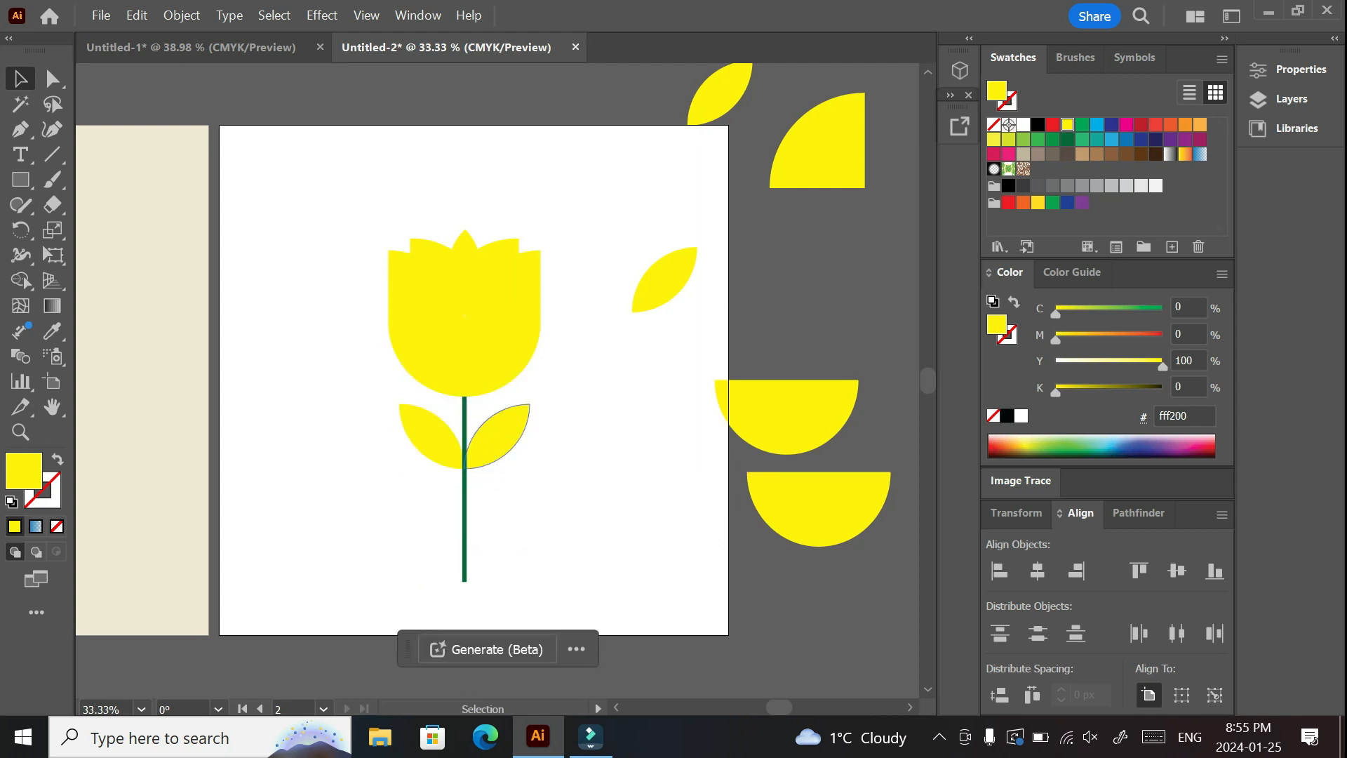
Step: Fill the right leaf with dark green 006838 and the left leaf with medium green 009444
{"action": "left_click", "coordinate": [499, 437]}
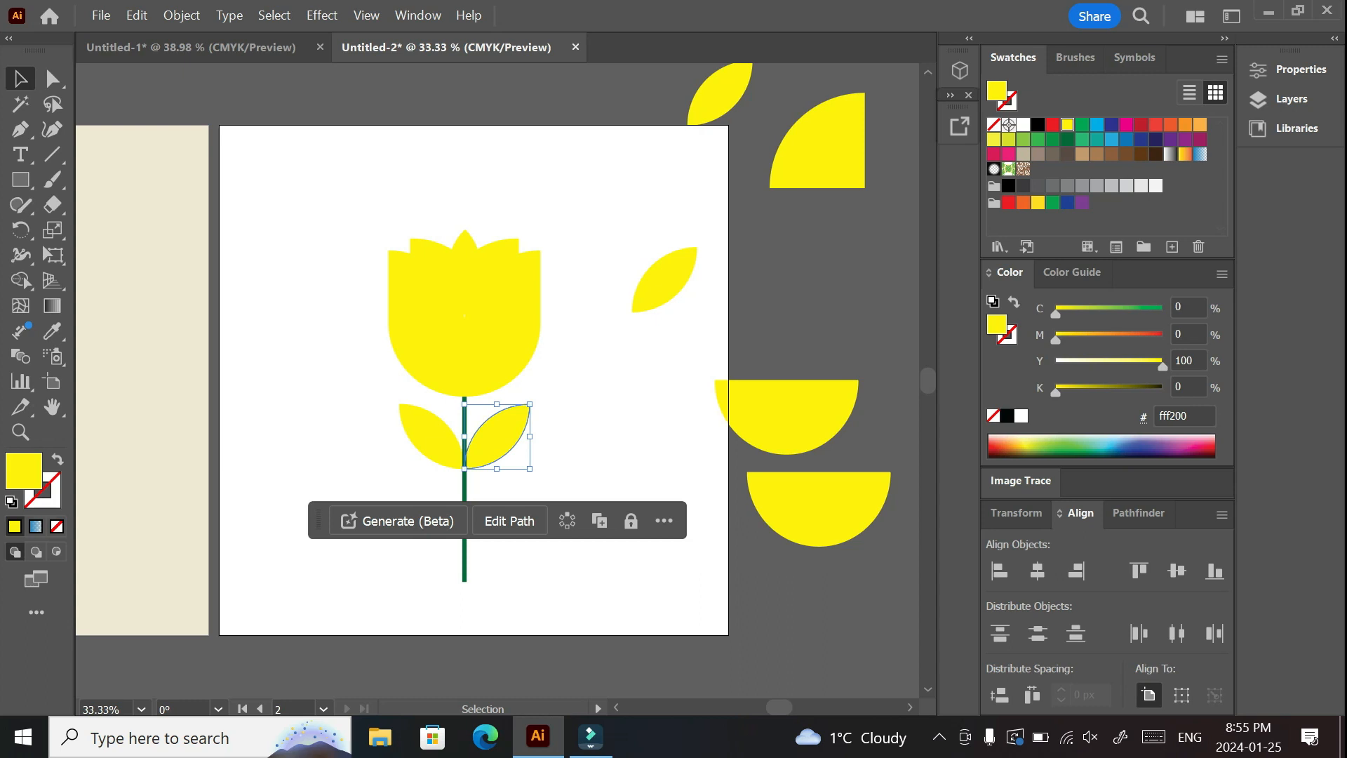
{"action": "left_click", "coordinate": [1082, 139]}
{"action": "left_click", "coordinate": [1068, 139]}
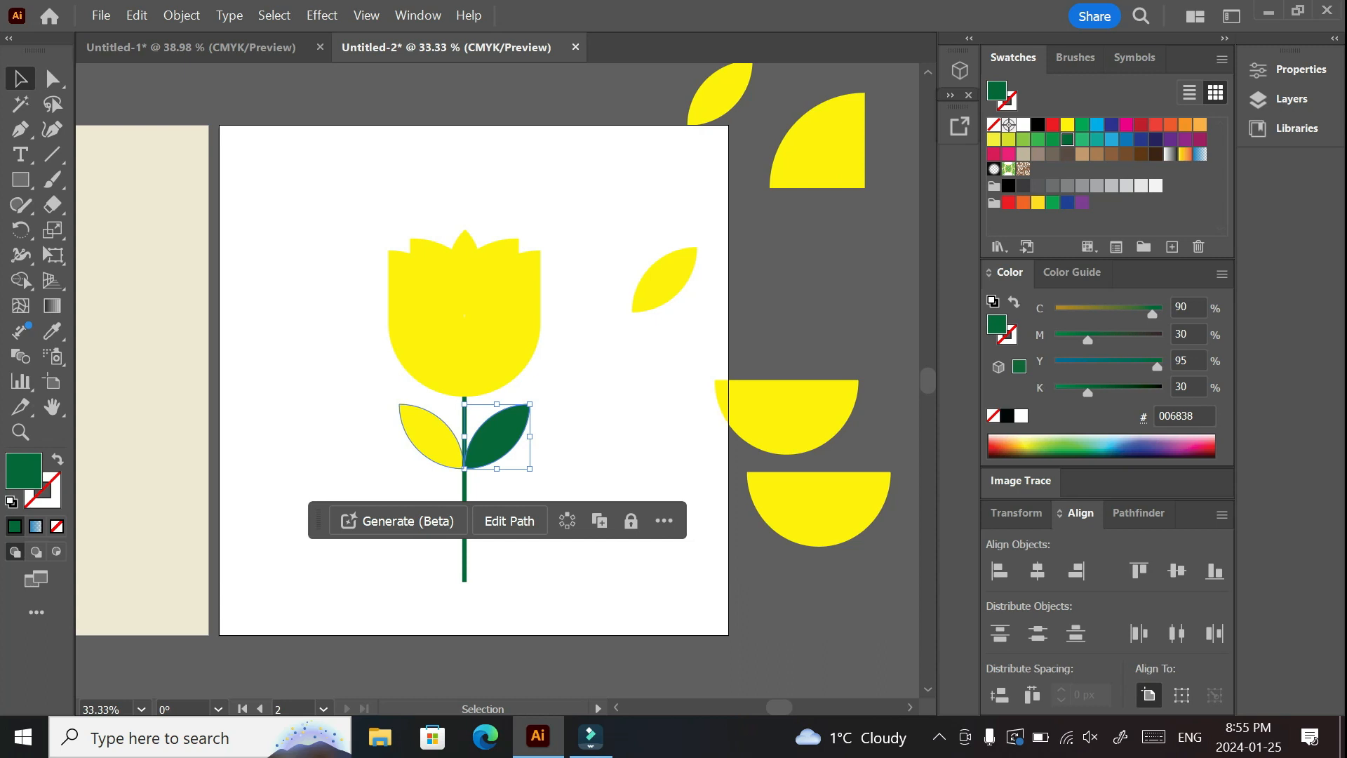
{"action": "left_click", "coordinate": [432, 437]}
{"action": "left_click", "coordinate": [1052, 140]}
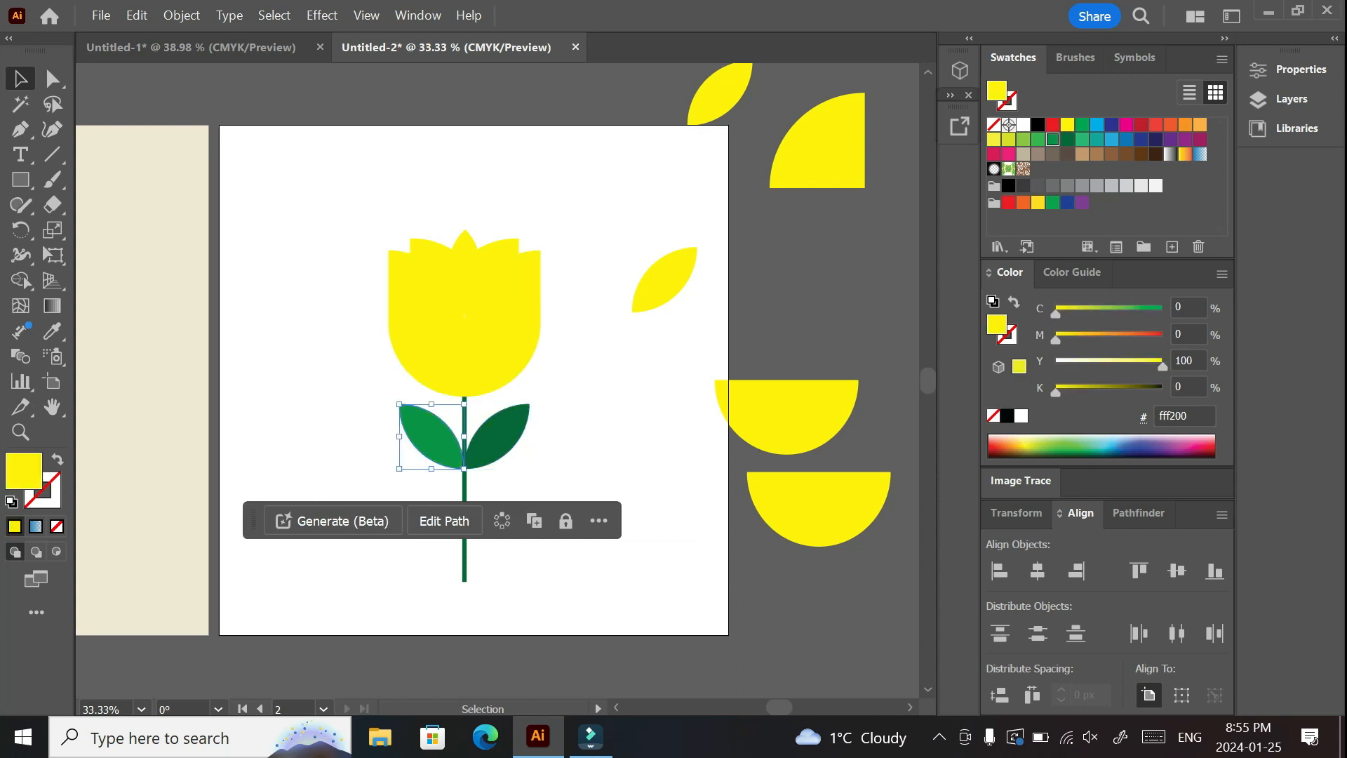
{"action": "left_click", "coordinate": [606, 355]}
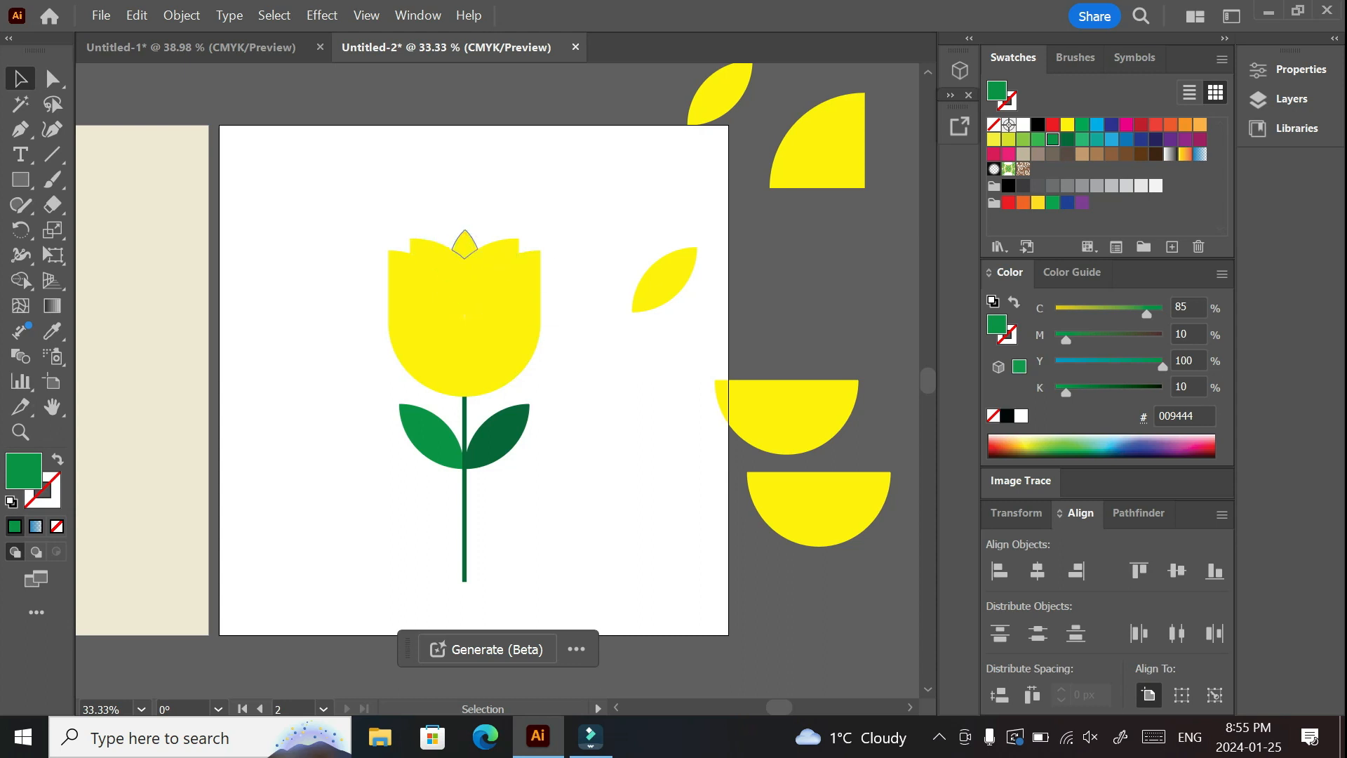
Step: Ungroup the divided tulip head so its pieces can be selected individually
{"action": "left_click", "coordinate": [464, 245]}
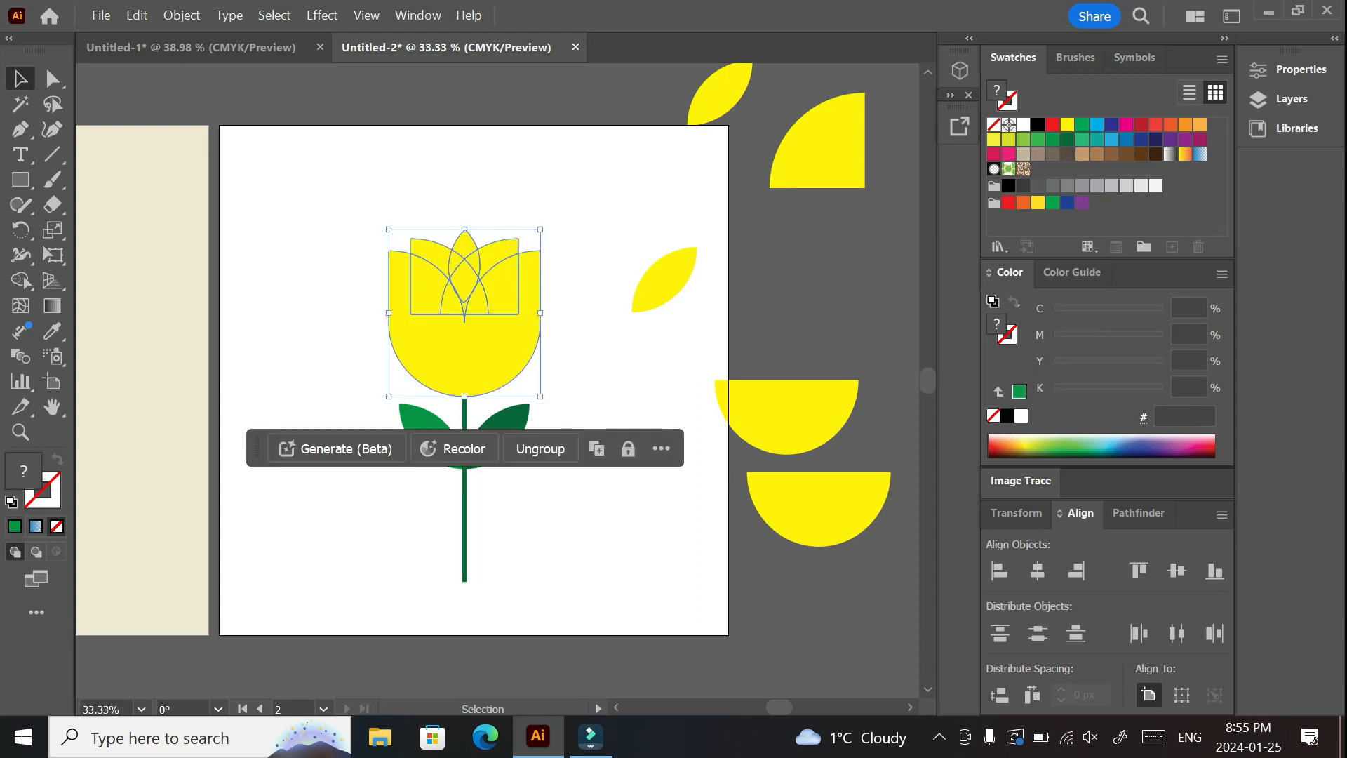
{"action": "right_click", "coordinate": [463, 282]}
{"action": "left_click", "coordinate": [509, 492]}
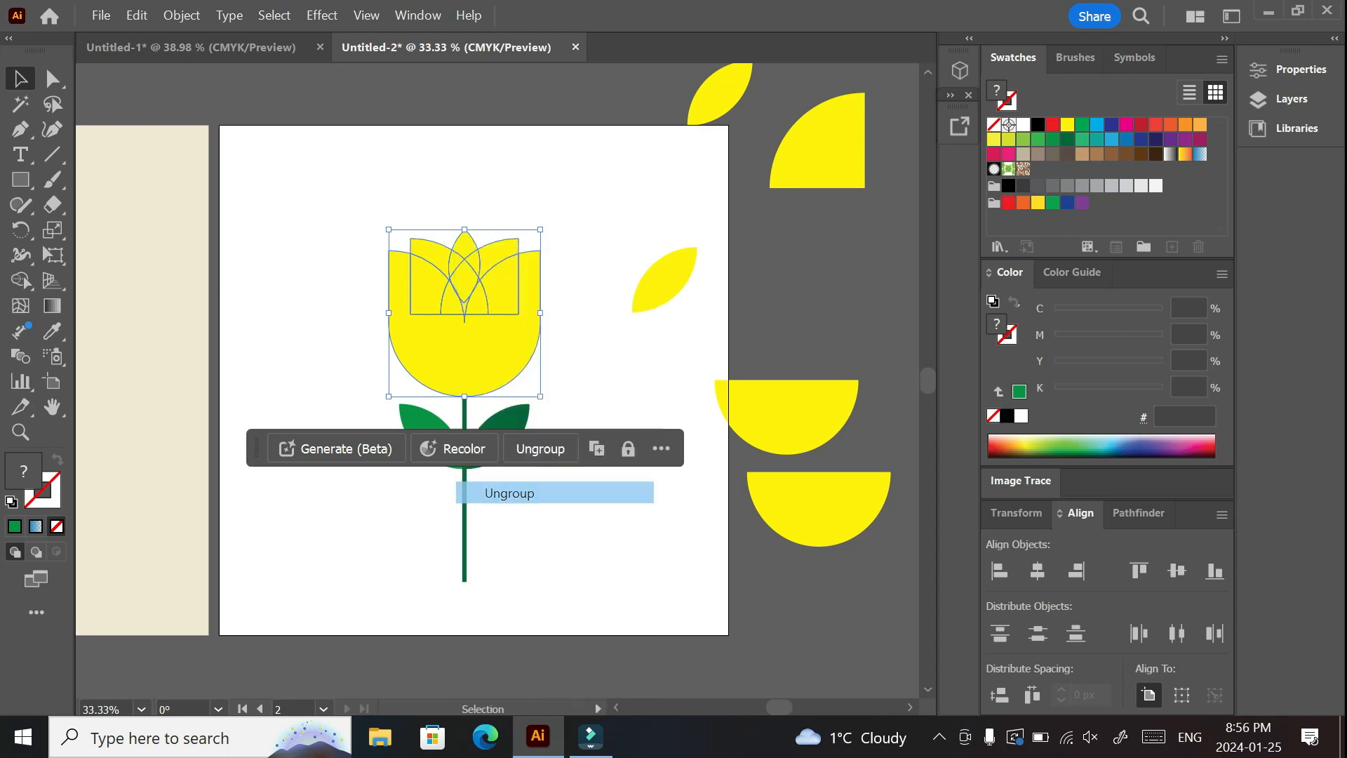
{"action": "key", "text": "ctrl+shift+a"}
{"action": "left_click", "coordinate": [464, 244]}
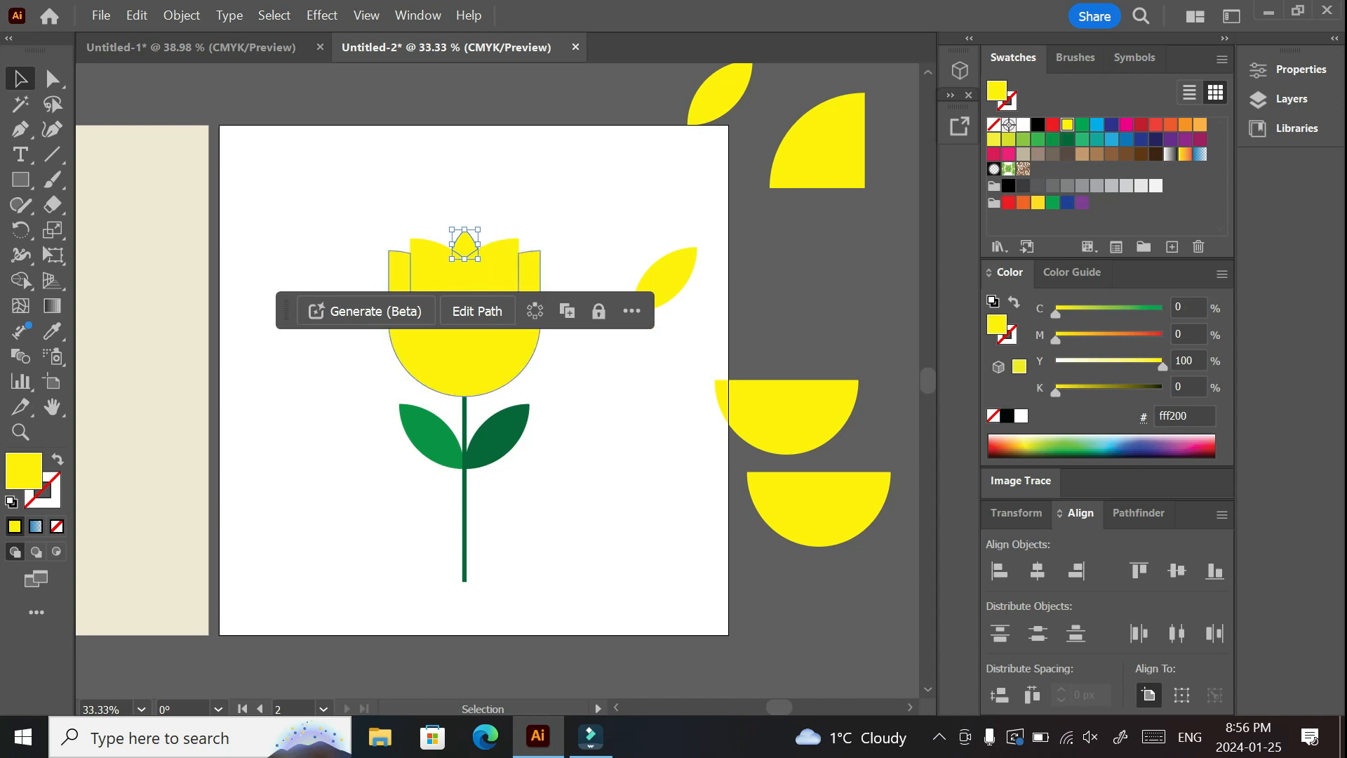
Step: Fill the tulip's large outer cup with medium green 009444 and its two inner side pieces with a lighter green
{"action": "left_click", "coordinate": [465, 361]}
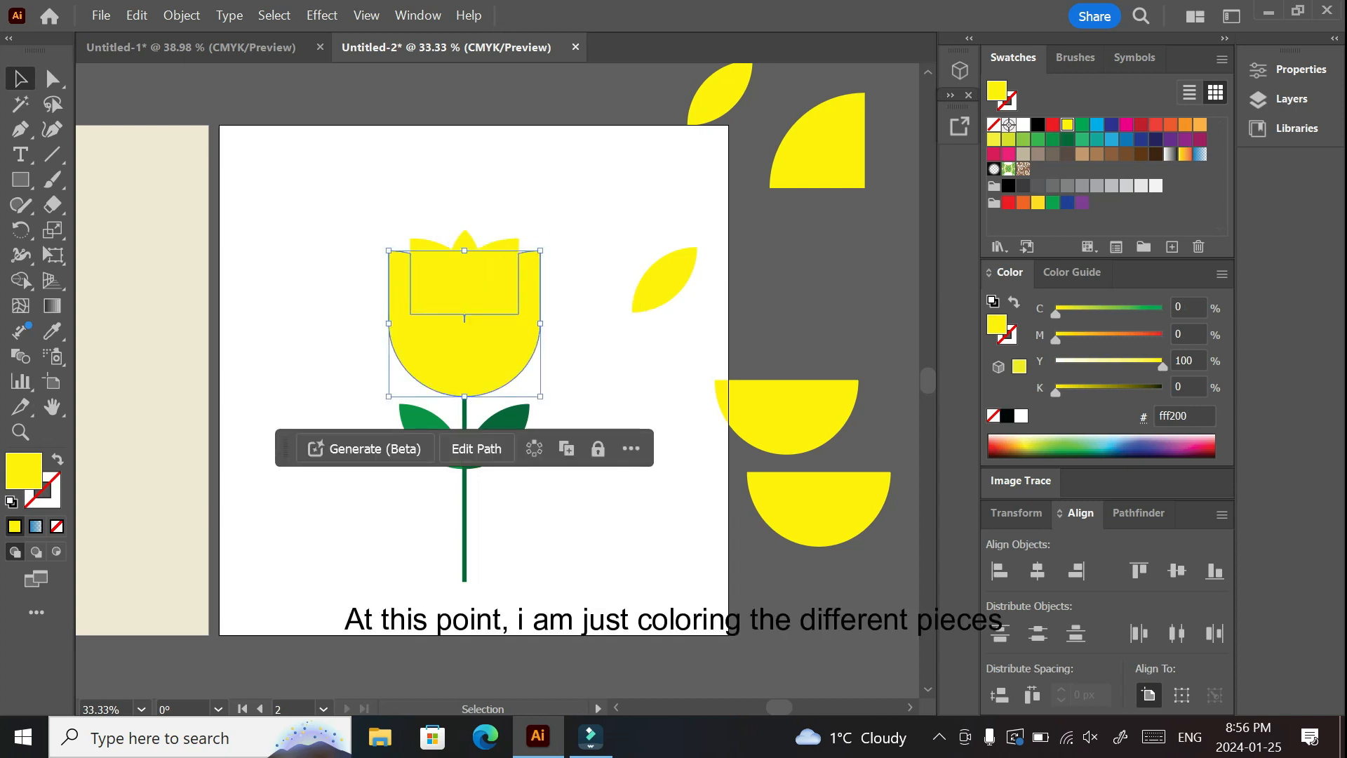
{"action": "left_click", "coordinate": [1067, 139]}
{"action": "left_click", "coordinate": [1052, 140]}
{"action": "left_click", "coordinate": [501, 290]}
{"action": "left_click", "coordinate": [1053, 140]}
{"action": "left_click", "coordinate": [1038, 139]}
{"action": "left_click", "coordinate": [427, 290]}
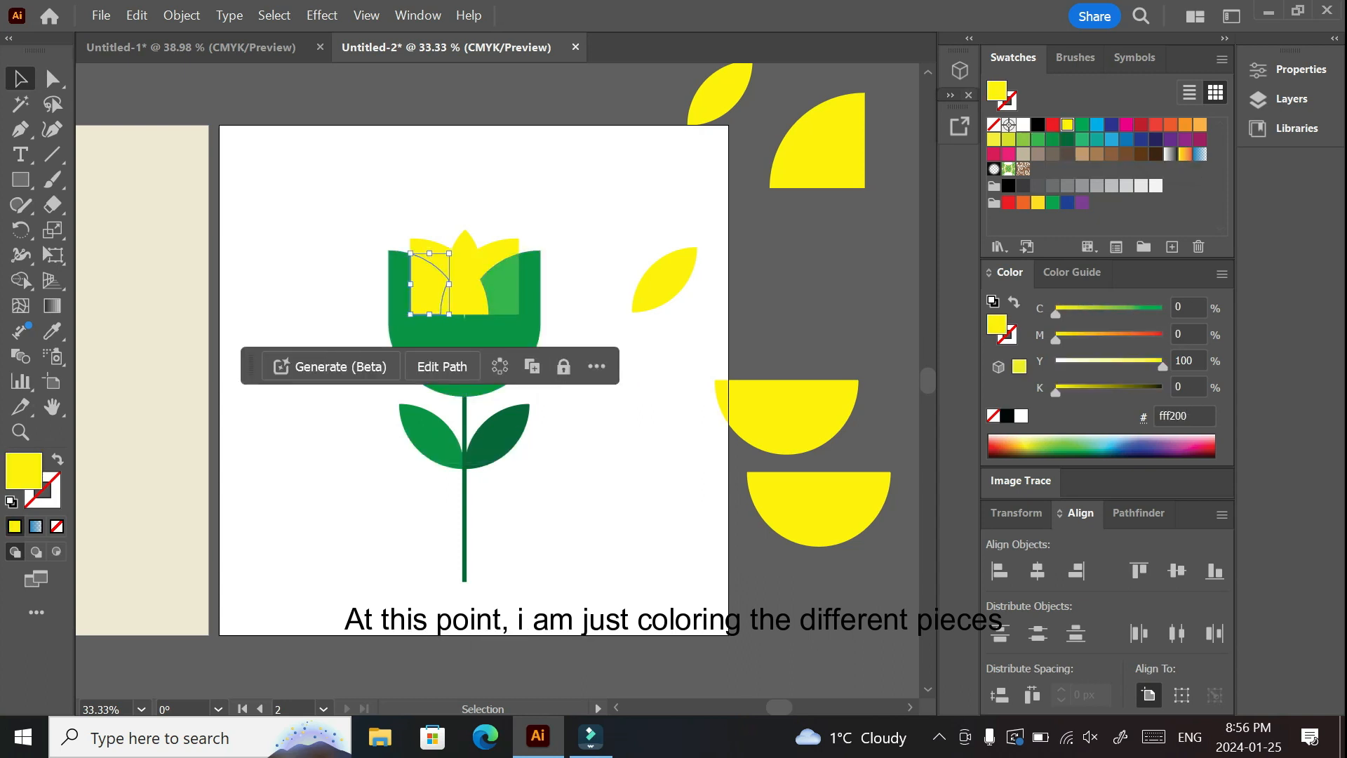
{"action": "left_click", "coordinate": [1038, 139]}
Step: Fill the two upper side petals of the tulip head with orange f7941d
{"action": "left_click", "coordinate": [503, 252]}
{"action": "left_click", "coordinate": [1170, 124]}
{"action": "left_click", "coordinate": [1185, 125]}
{"action": "left_click", "coordinate": [427, 252]}
{"action": "left_click", "coordinate": [1185, 125]}
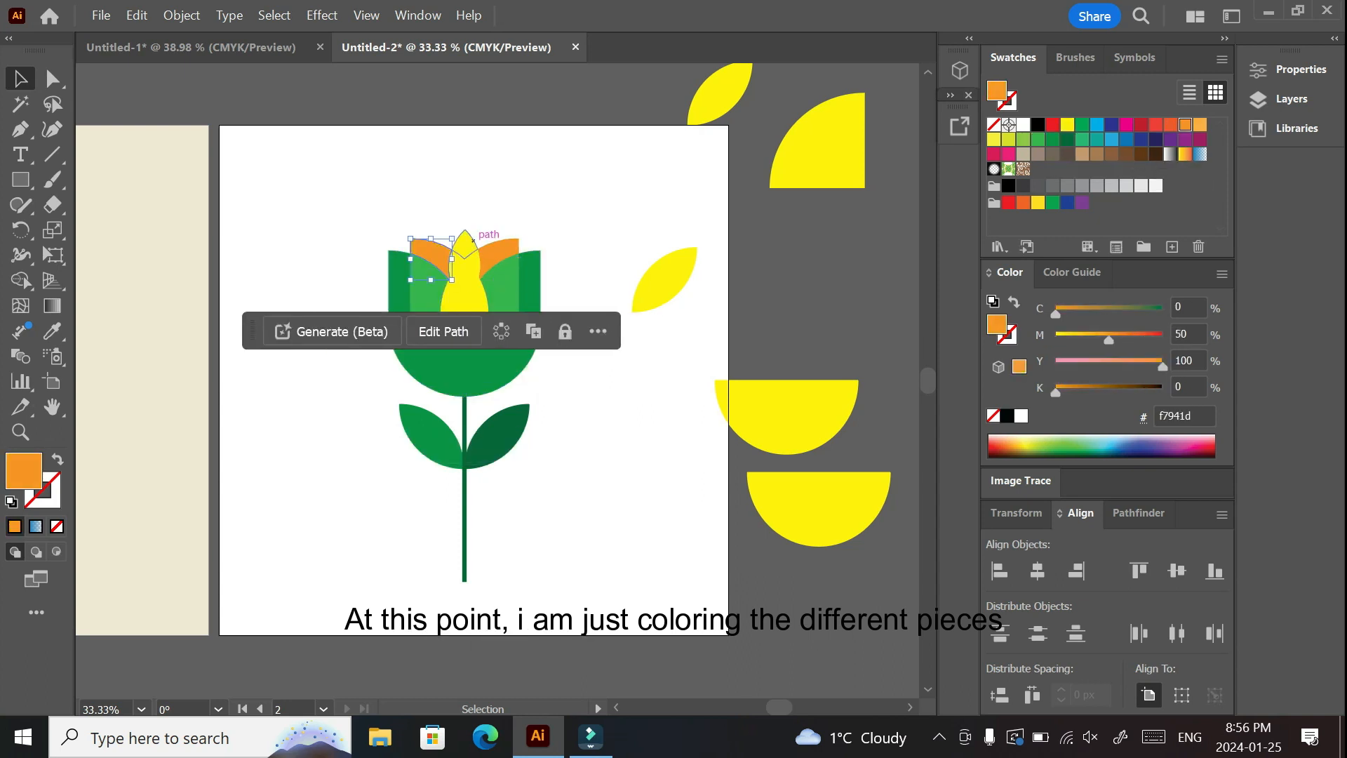
Step: Fill the tulip's central diamond with dark red and the two lower inner pieces with light green 8dc63f
{"action": "left_click", "coordinate": [465, 281]}
{"action": "left_click", "coordinate": [1156, 124]}
{"action": "left_click", "coordinate": [1141, 125]}
{"action": "left_click", "coordinate": [477, 296]}
{"action": "left_click", "coordinate": [1067, 125]}
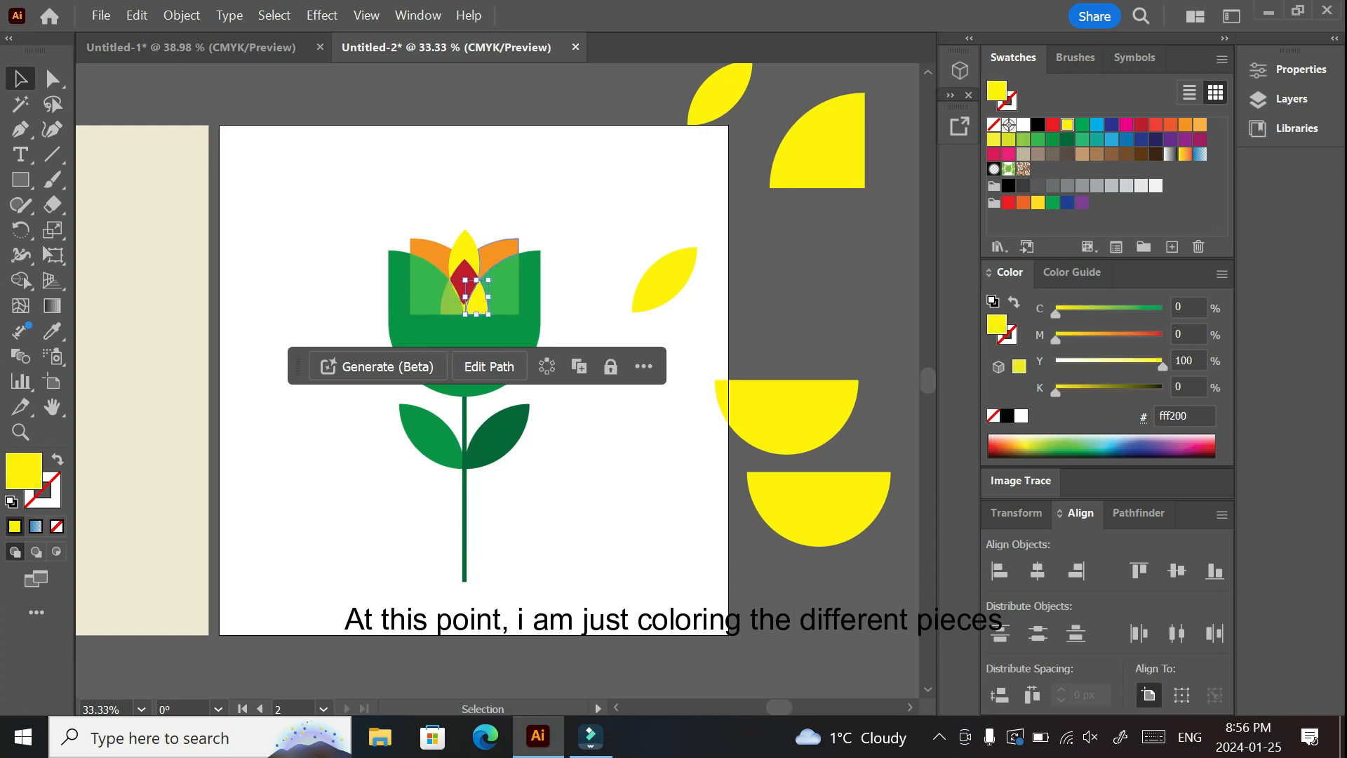
{"action": "key", "text": "ctrl+z"}
{"action": "left_click", "coordinate": [587, 289]}
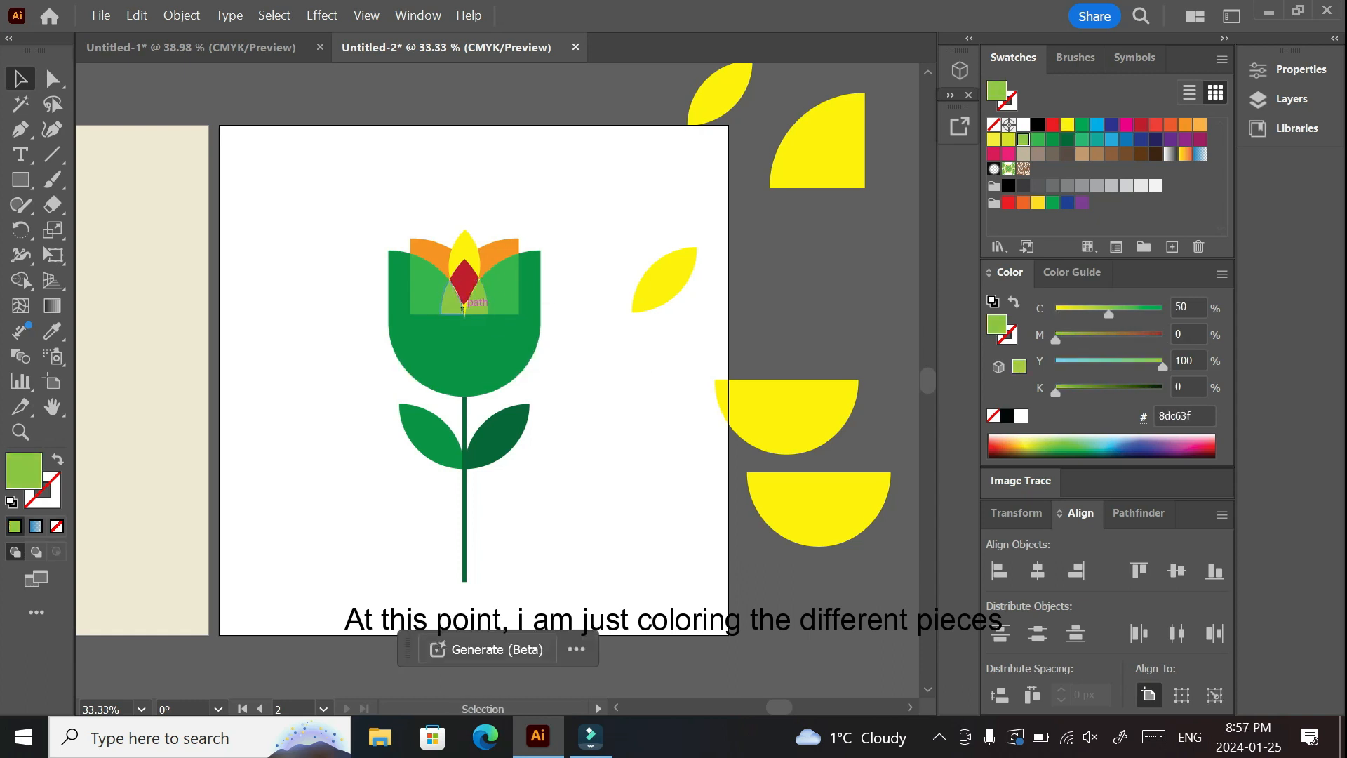
Step: Fill the two small pieces between the central diamond and the side petals with shades of orange
{"action": "left_click", "coordinate": [466, 291]}
{"action": "left_click", "coordinate": [565, 223]}
{"action": "left_click", "coordinate": [457, 261]}
{"action": "left_click", "coordinate": [1185, 125]}
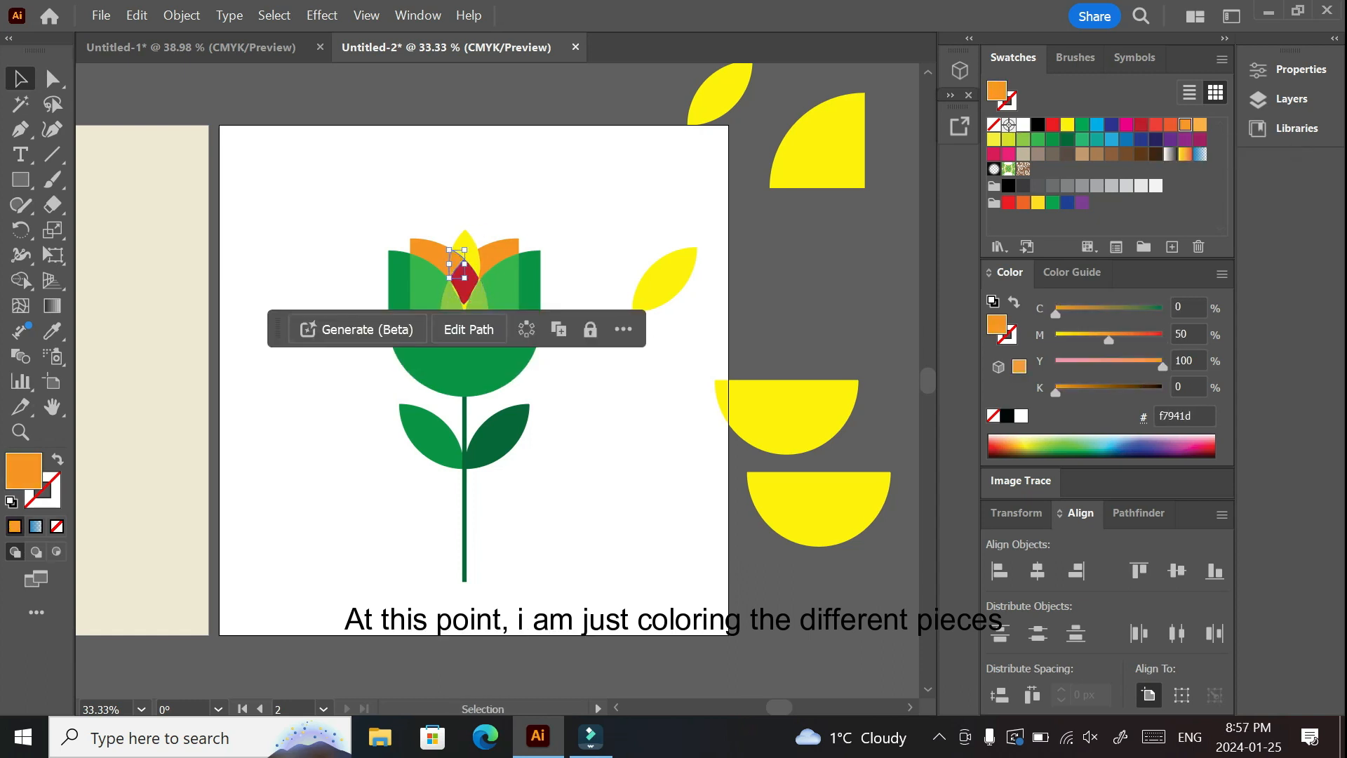
{"action": "left_click", "coordinate": [474, 260]}
{"action": "left_click", "coordinate": [1200, 125]}
{"action": "left_click", "coordinate": [617, 211]}
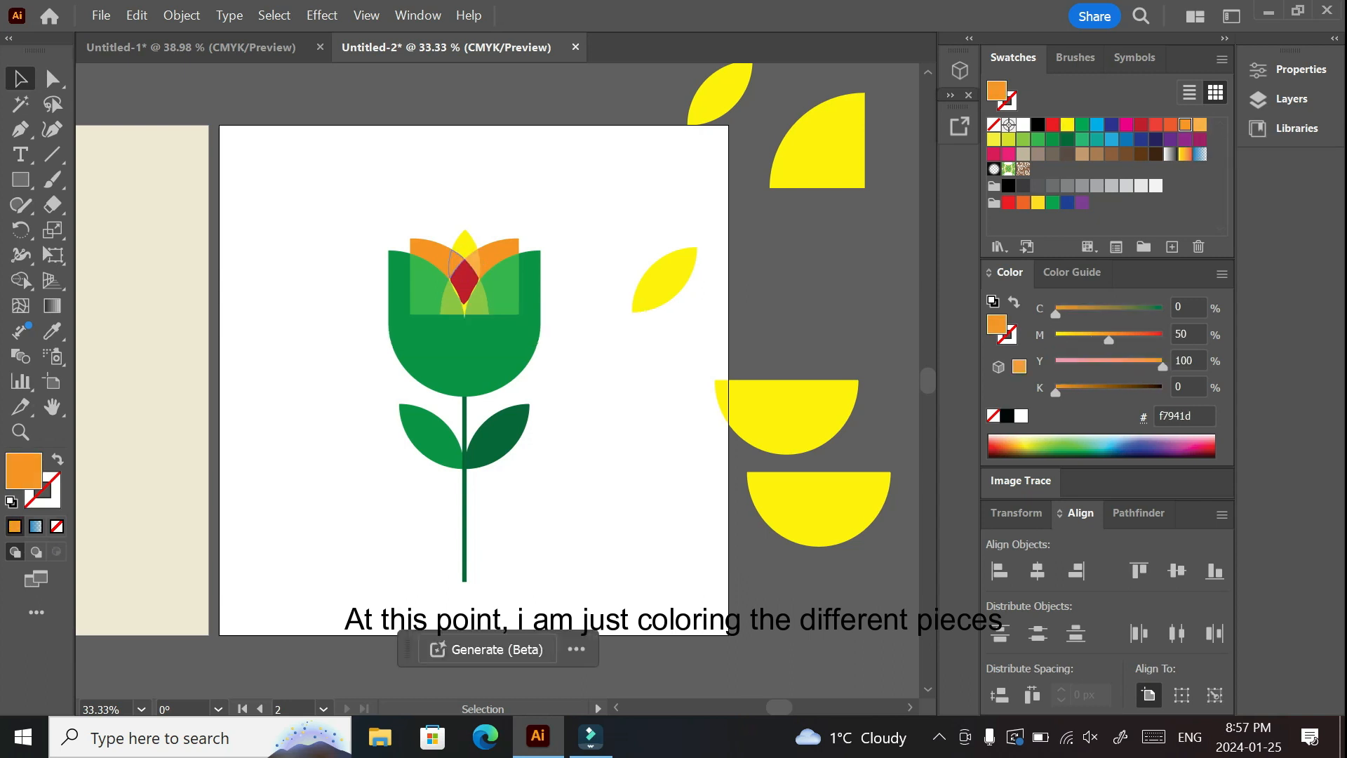
Step: Fill the top center tip of the tulip head with red-orange f26522
{"action": "left_click", "coordinate": [465, 303]}
{"action": "left_click", "coordinate": [604, 217]}
{"action": "left_click", "coordinate": [465, 243]}
{"action": "left_click", "coordinate": [1008, 139]}
{"action": "left_click", "coordinate": [1023, 203]}
{"action": "left_click", "coordinate": [603, 218]}
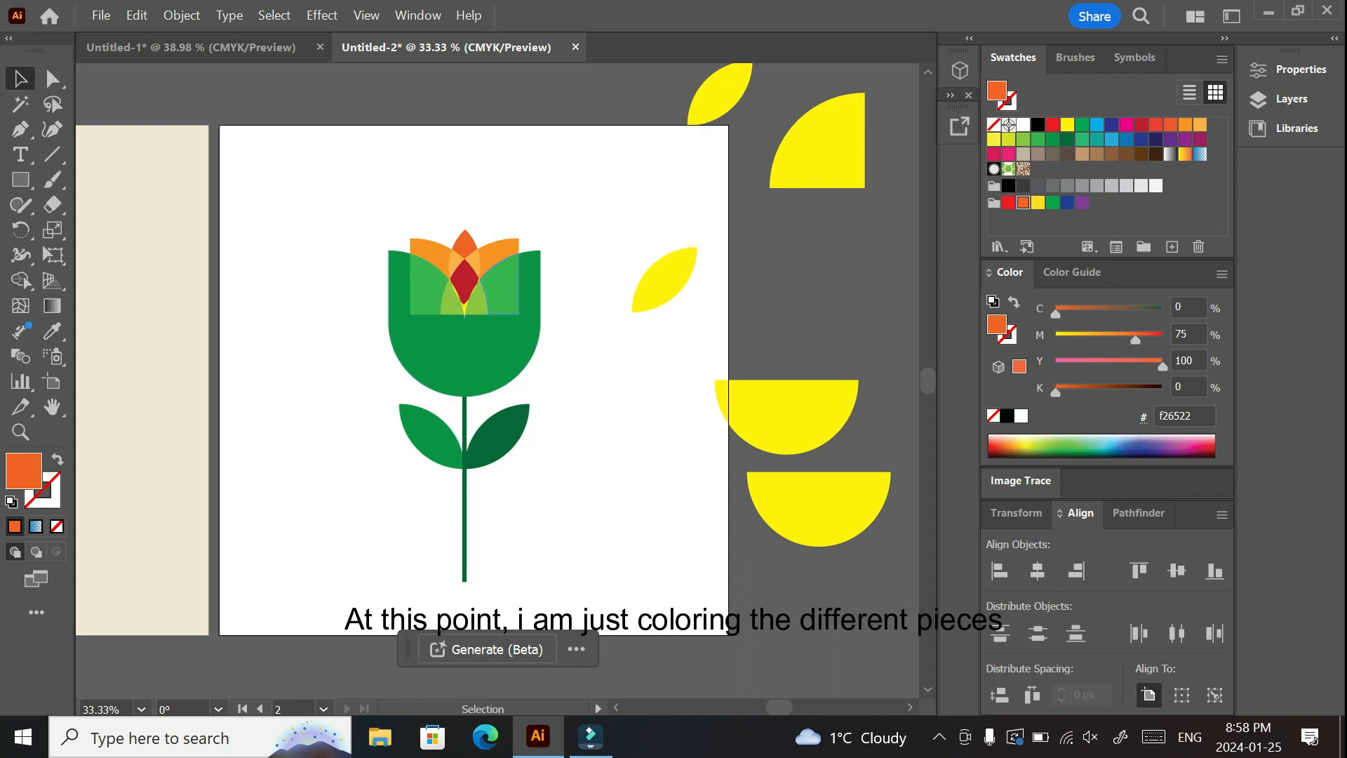
Step: Recolor the two inner side pieces of the tulip with medium green 009444 to match the outer cup
{"action": "left_click", "coordinate": [503, 289]}
{"action": "left_click", "coordinate": [1053, 139]}
{"action": "left_click", "coordinate": [426, 289]}
{"action": "left_click", "coordinate": [1052, 139]}
{"action": "left_click", "coordinate": [603, 217]}
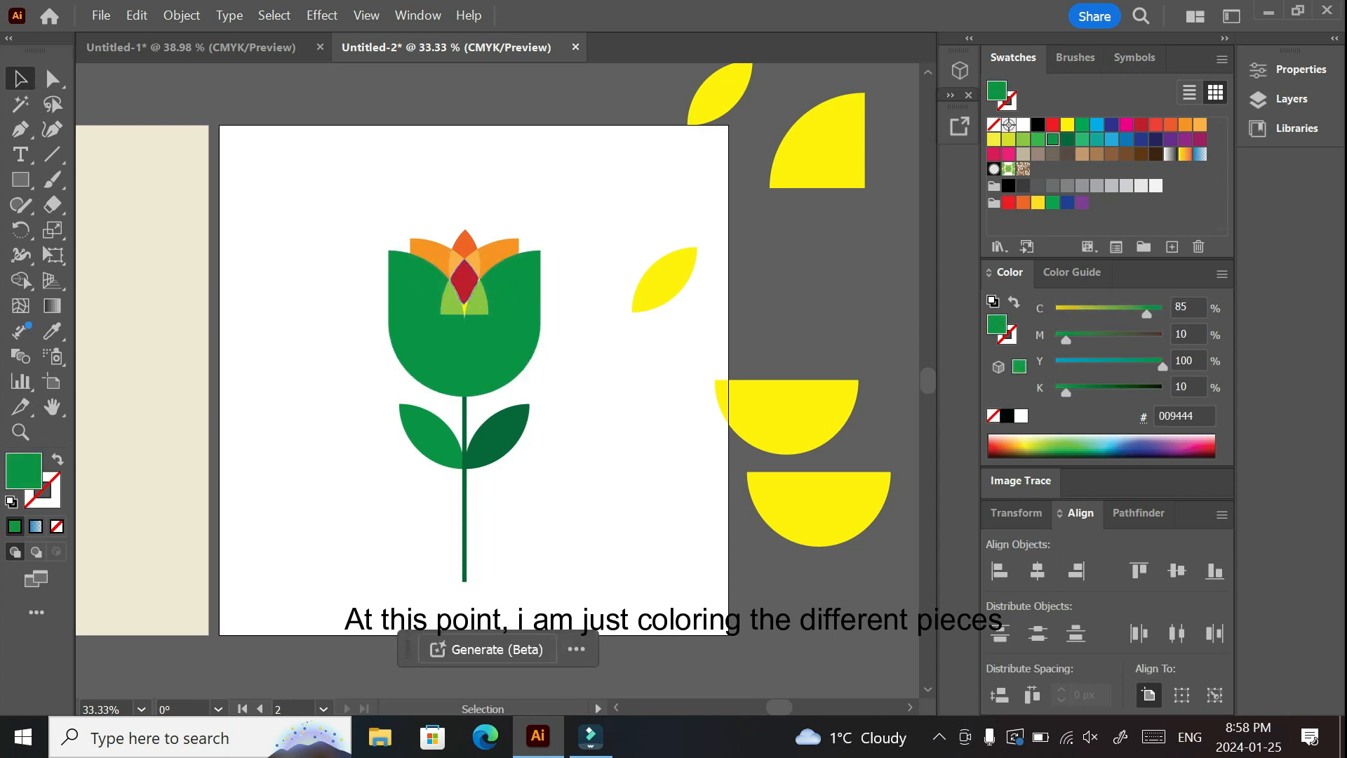
Step: Fill the remaining yellow sliver below the central diamond with the same dark red
{"action": "left_click", "coordinate": [455, 289]}
{"action": "mouse_move", "coordinate": [450, 295]}
{"action": "left_mouse_down"}
{"action": "mouse_move", "coordinate": [439, 311]}
{"action": "mouse_move", "coordinate": [491, 301]}
{"action": "mouse_move", "coordinate": [477, 297]}
{"action": "left_mouse_up"}
{"action": "key", "text": "ctrl+z"}
{"action": "left_click", "coordinate": [470, 300]}
{"action": "left_click", "coordinate": [1140, 125]}
{"action": "left_click", "coordinate": [604, 218]}
{"action": "left_click", "coordinate": [603, 217]}
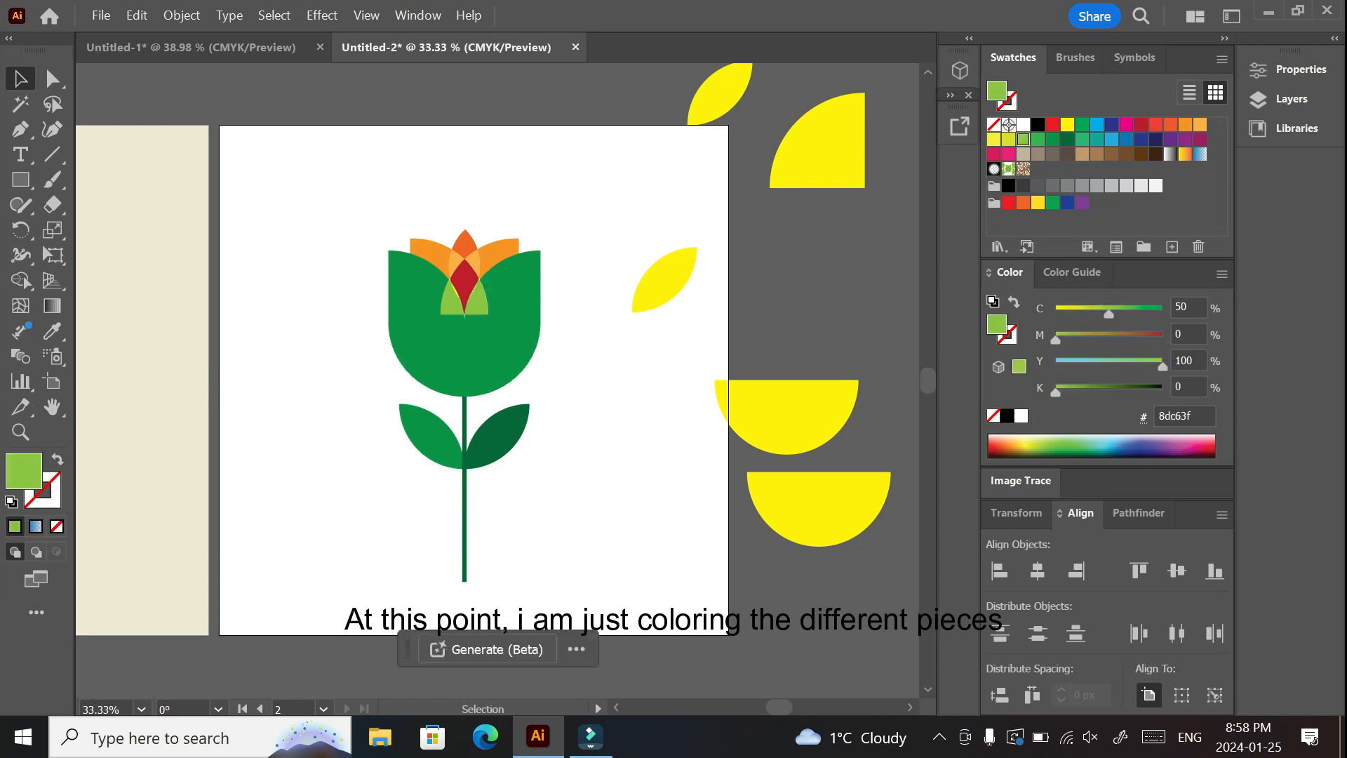
Step: Recolor the two light green pieces beside the central diamond's lower point with medium green 009444
{"action": "left_click", "coordinate": [477, 303]}
{"action": "left_click", "coordinate": [1053, 140]}
{"action": "left_click", "coordinate": [451, 303]}
{"action": "left_click", "coordinate": [1053, 140]}
{"action": "left_click", "coordinate": [603, 217]}
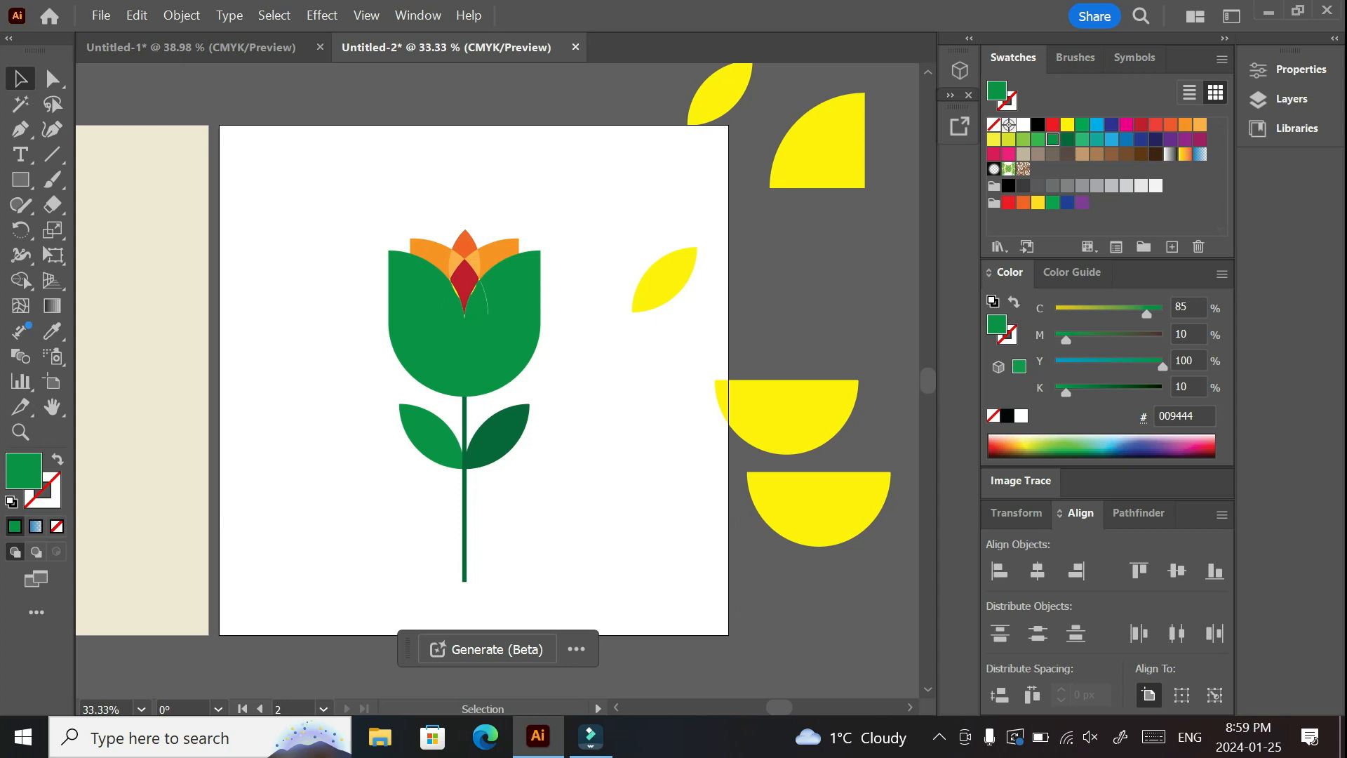
Step: Move the spare yellow leaves, quarter circle and half circles together onto the empty canvas above and right of the artboards
{"action": "key", "text": "ctrl+minus"}
{"action": "key", "text": "ctrl+minus"}
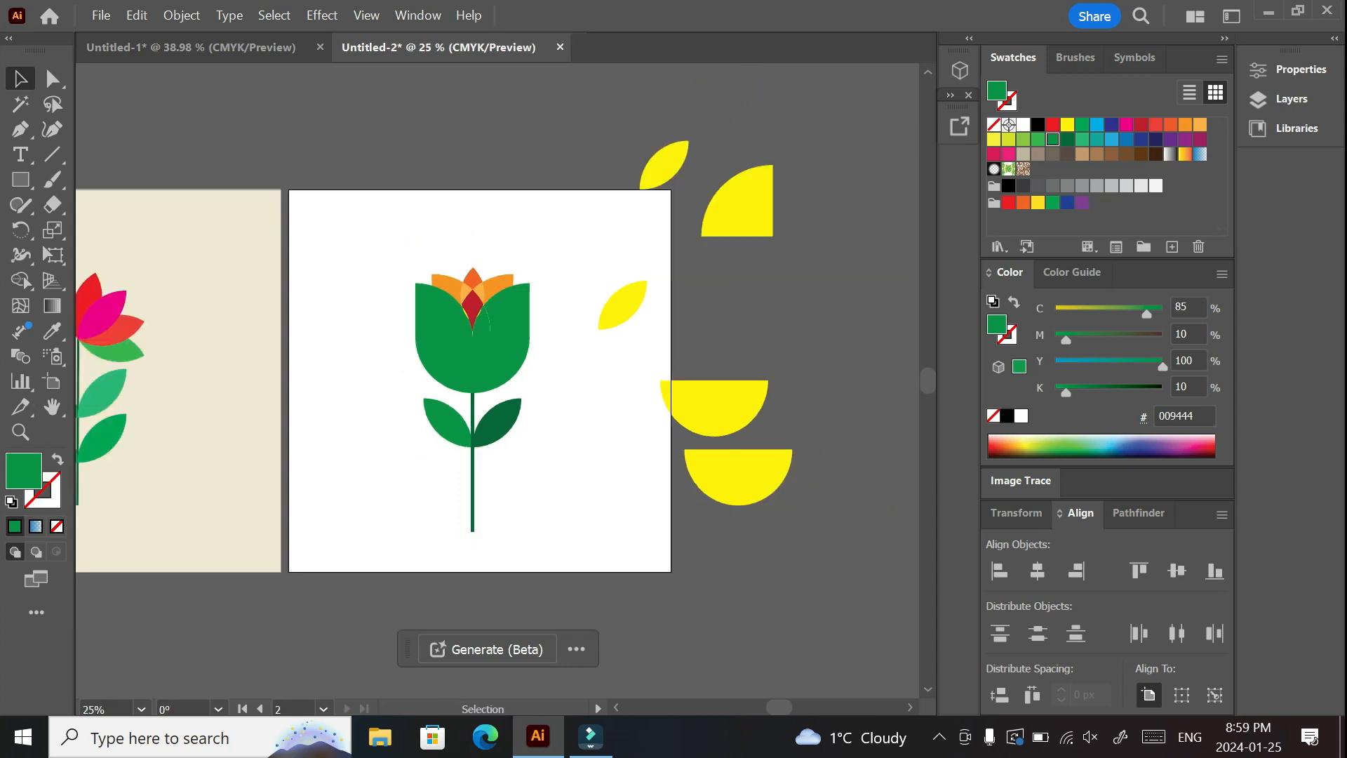
{"action": "left_click_drag", "start_coordinate": [657, 262], "coordinate": [686, 130]}
{"action": "left_click_drag", "start_coordinate": [608, 239], "coordinate": [623, 160]}
{"action": "left_click_drag", "start_coordinate": [642, 398], "coordinate": [770, 147]}
{"action": "left_click_drag", "start_coordinate": [658, 444], "coordinate": [797, 172]}
{"action": "left_click_drag", "start_coordinate": [581, 329], "coordinate": [661, 183]}
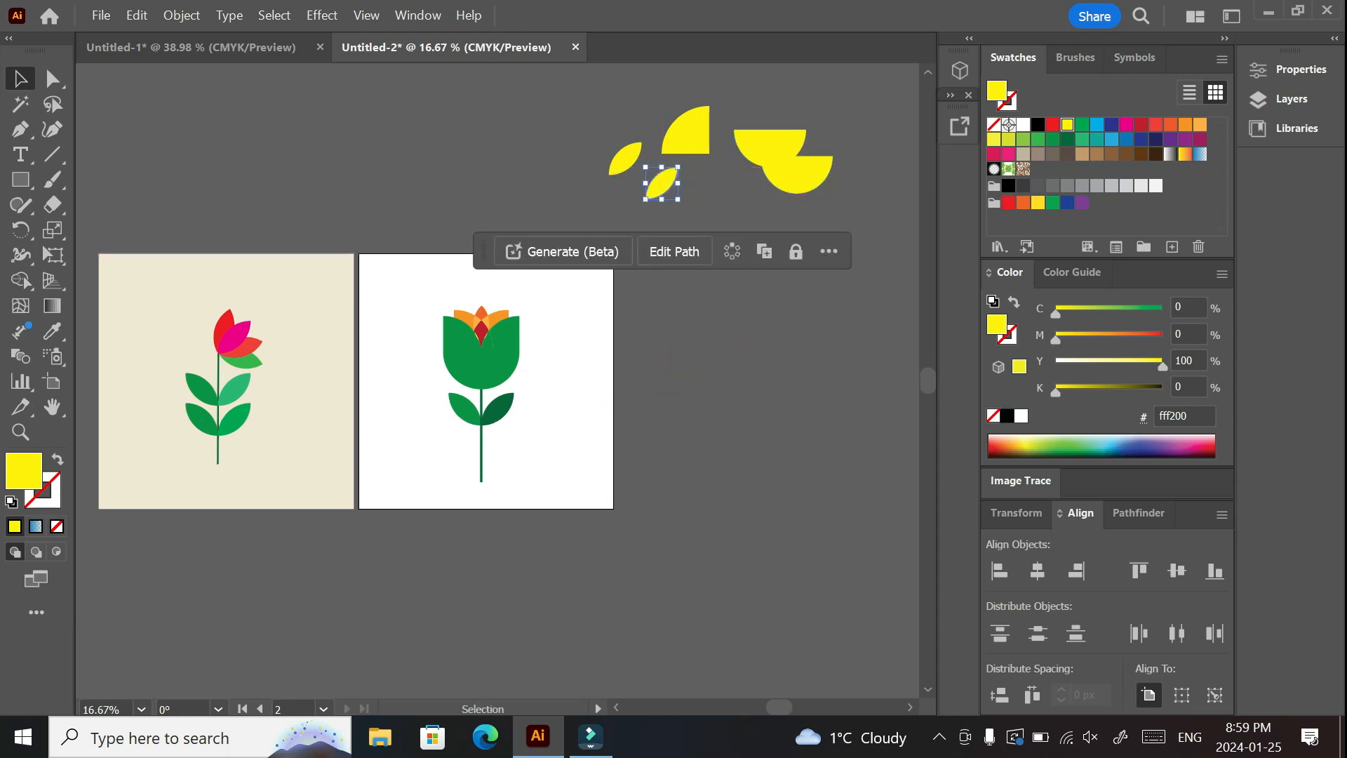
Step: Ungroup the pink and red flower on the beige artboard and deselect it
{"action": "scroll", "coordinate": [492, 379], "scroll_direction": "left", "scroll_amount": 2}
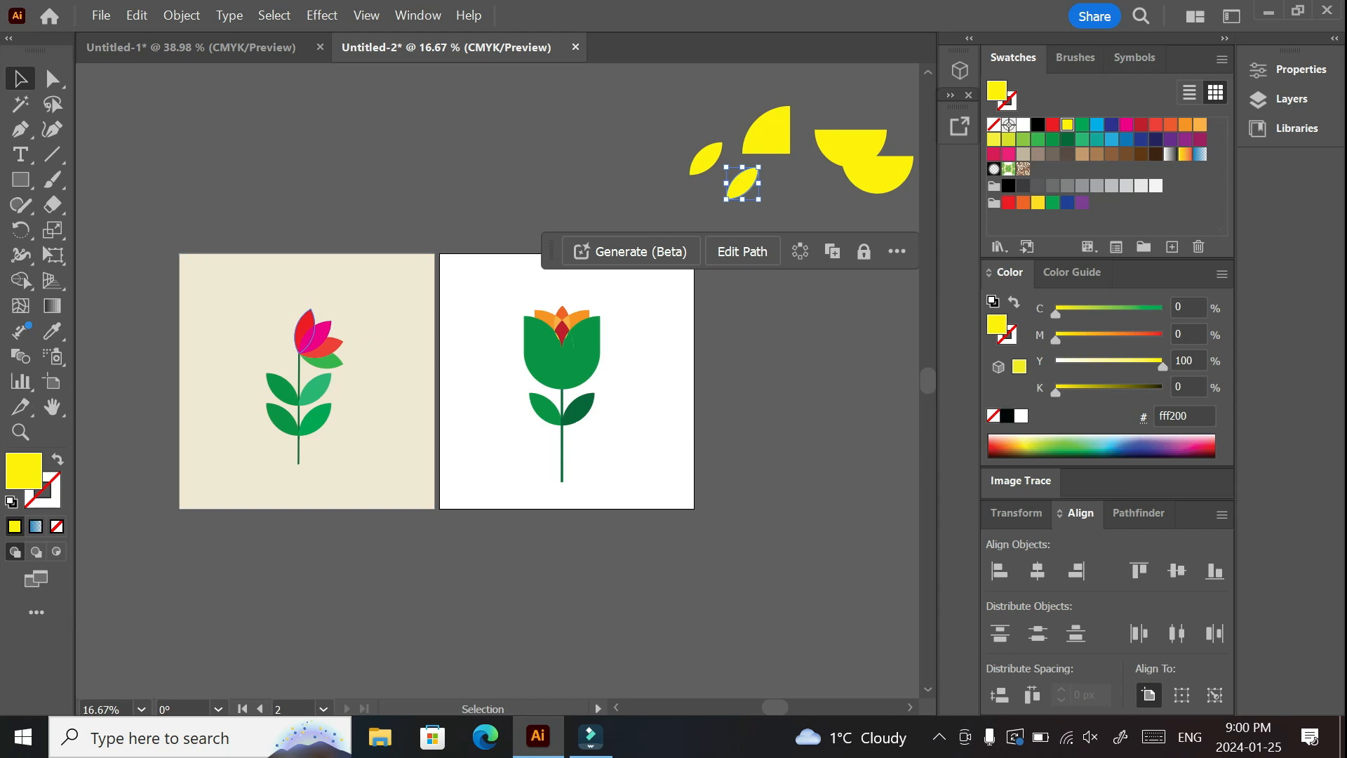
{"action": "left_click", "coordinate": [304, 334]}
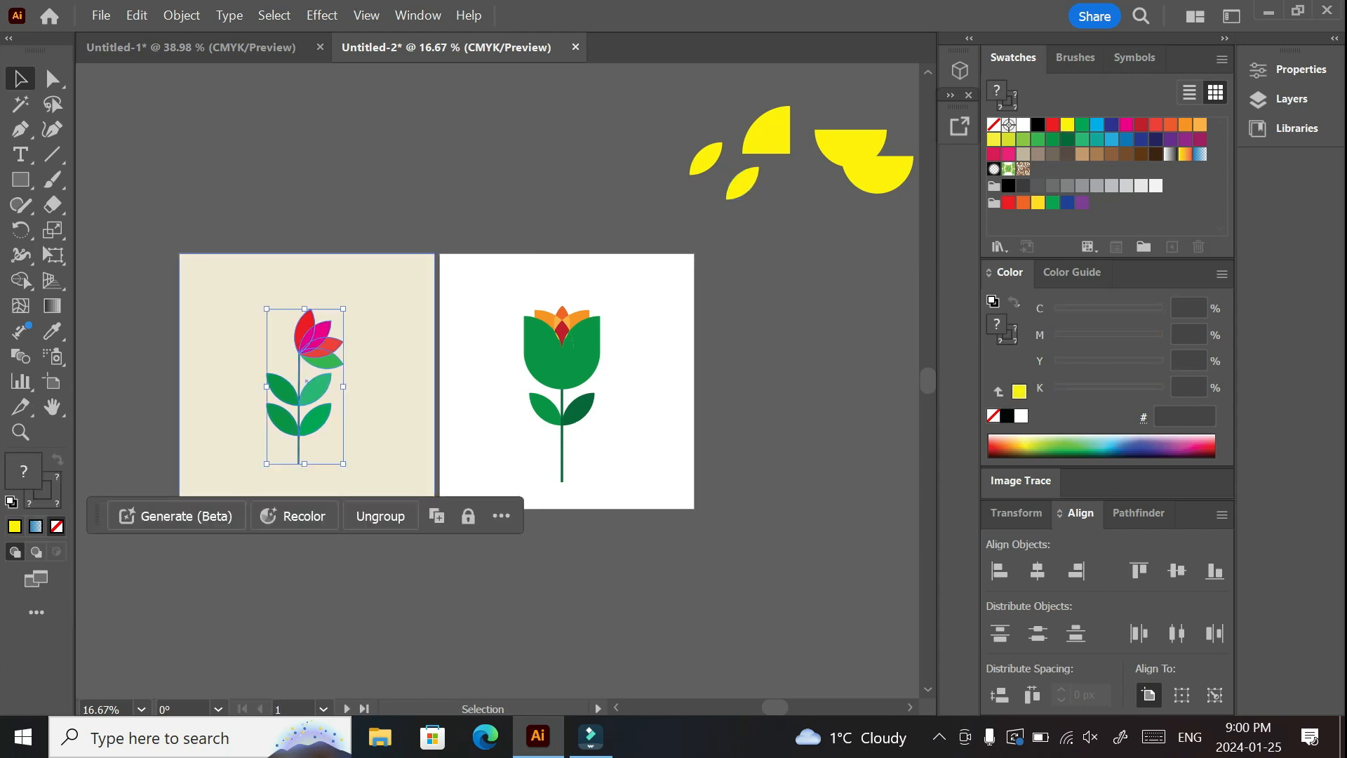
{"action": "right_click", "coordinate": [307, 243]}
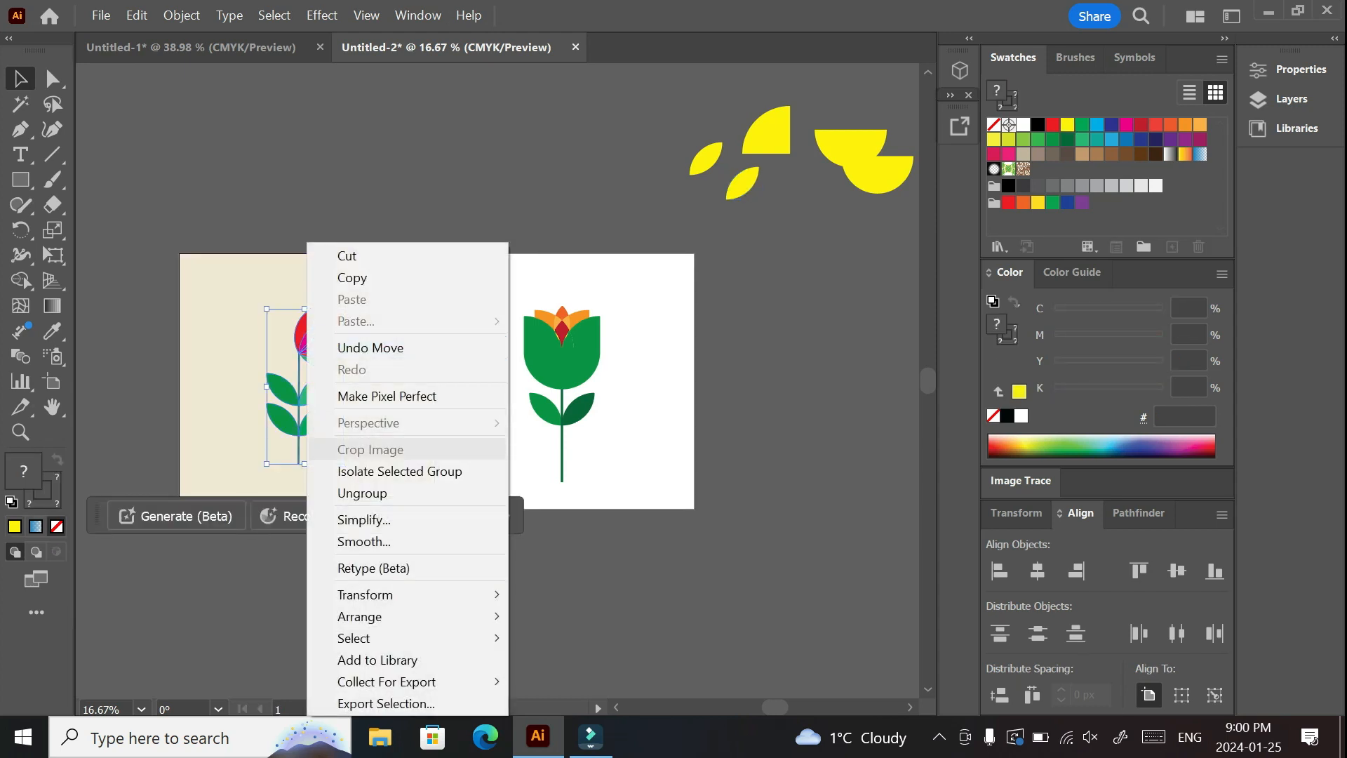
{"action": "left_click", "coordinate": [362, 492]}
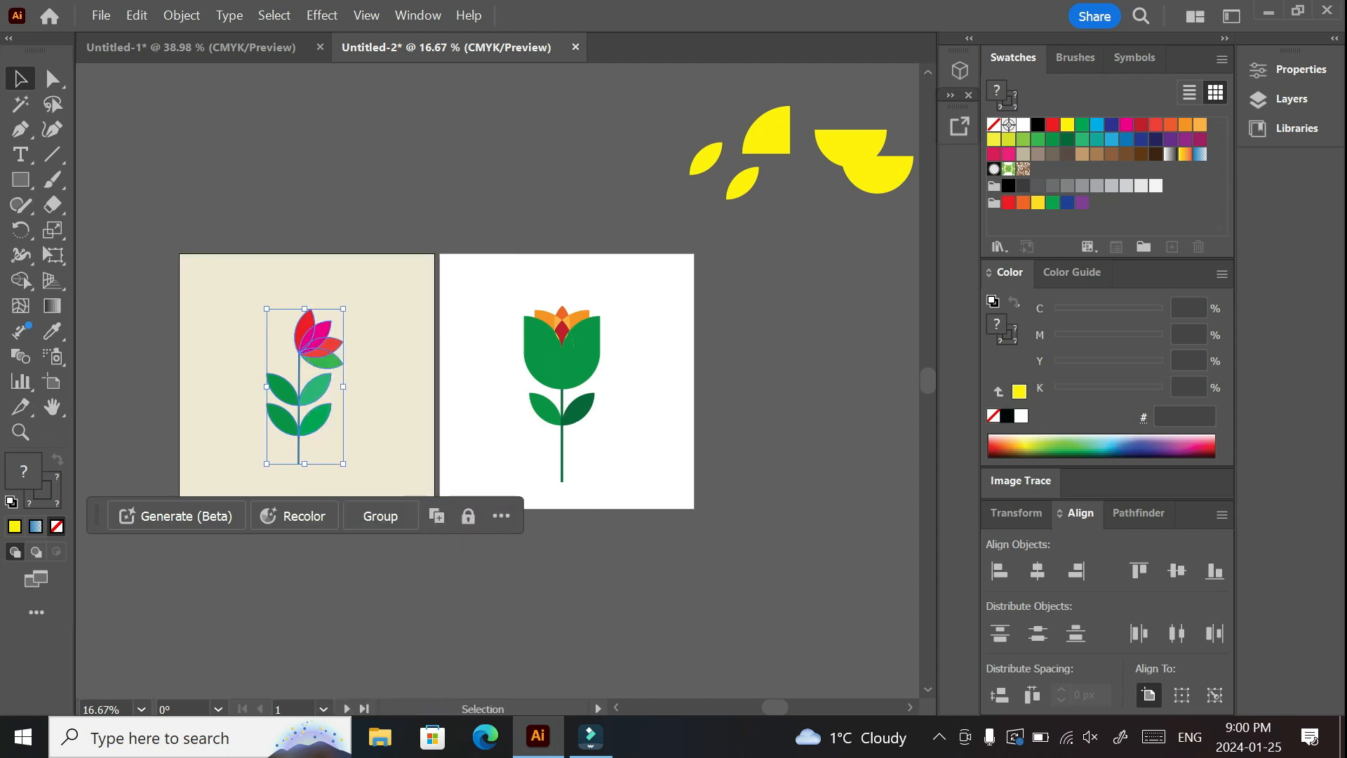
{"action": "key", "text": "ctrl+shift+a"}
{"action": "left_click", "coordinate": [486, 393]}
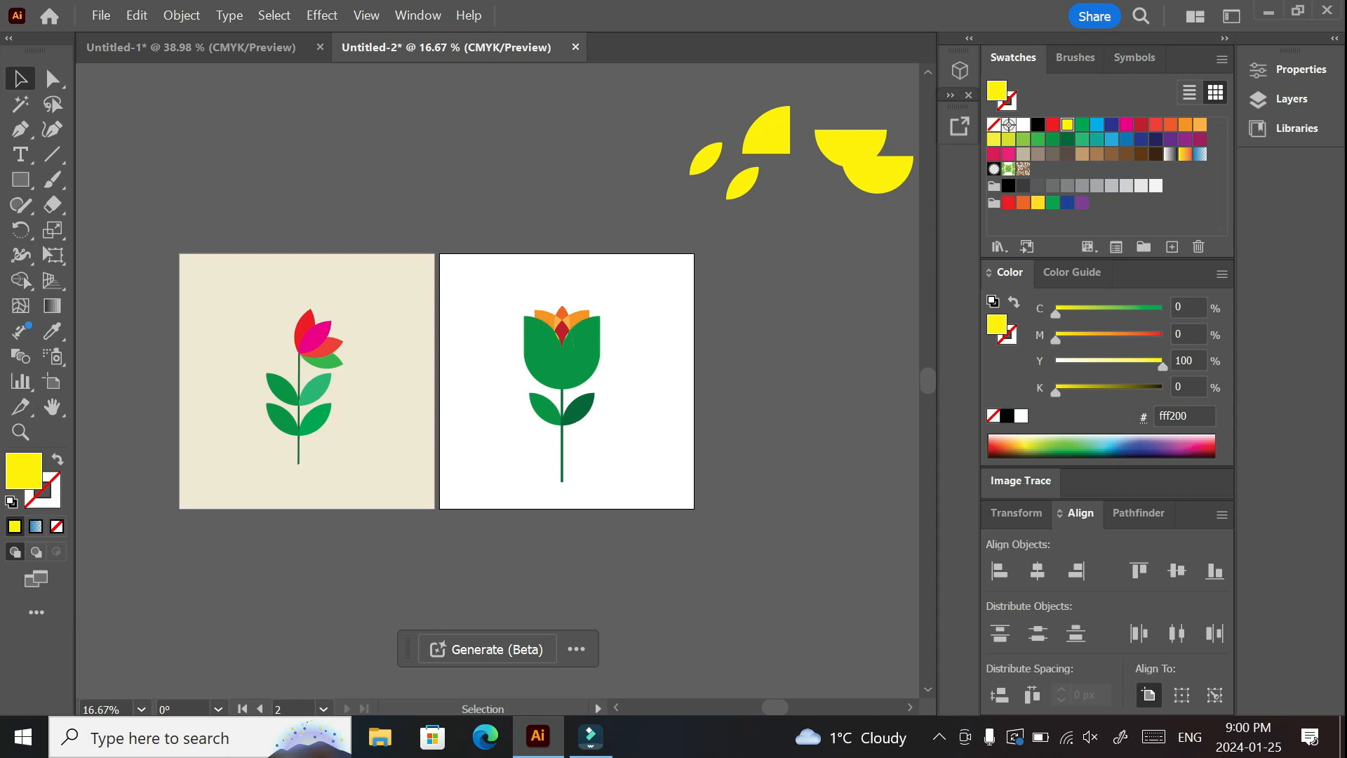
Step: Fill the upper-left red petal of the flower on the beige artboard with CMYK Green 00a651
{"action": "left_click", "coordinate": [1082, 125]}
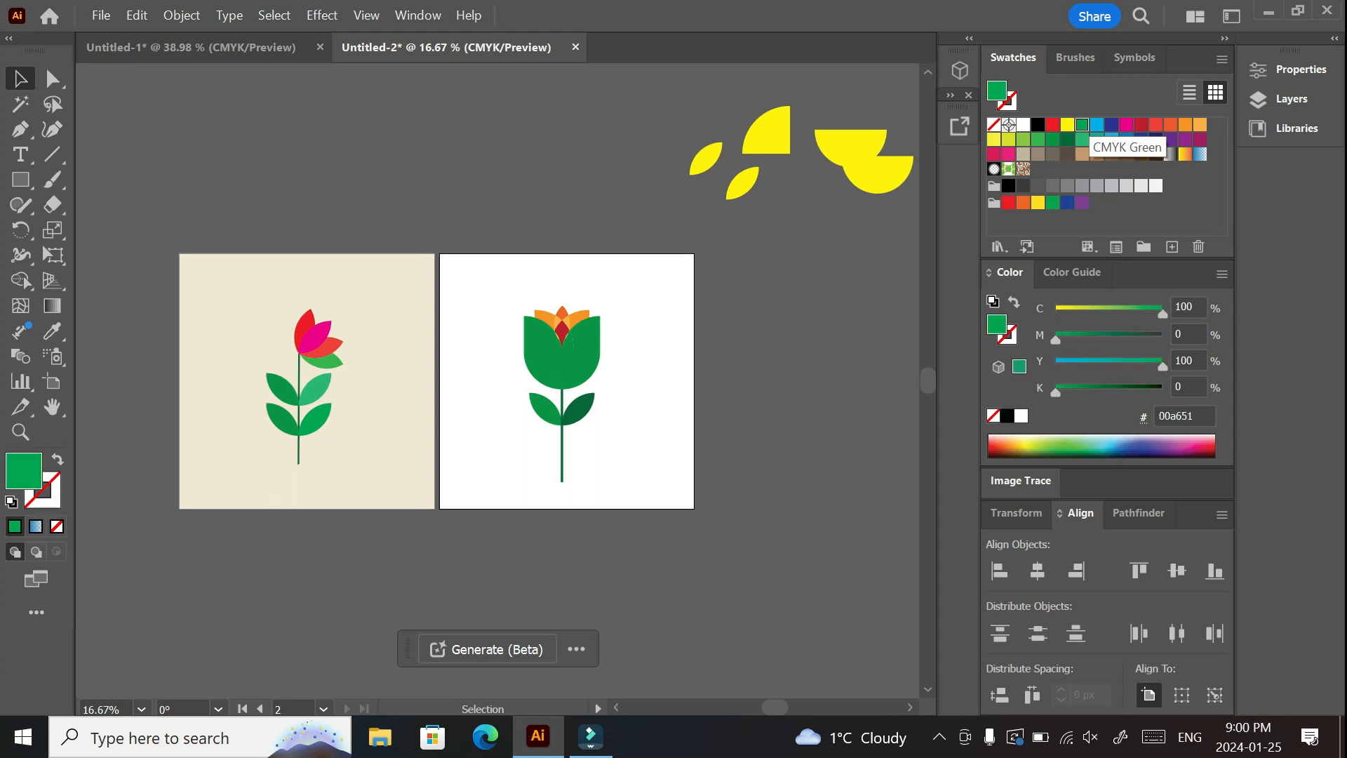
{"action": "left_click", "coordinate": [306, 329]}
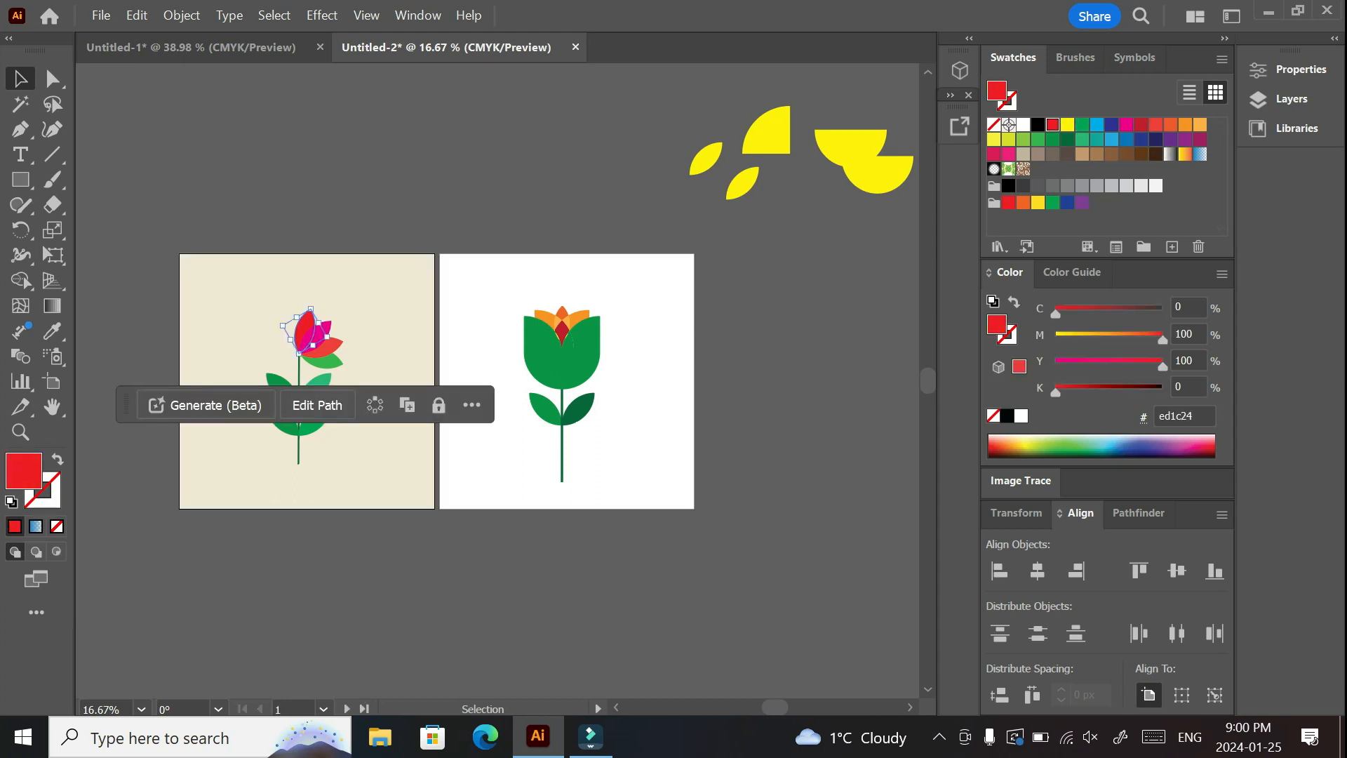
{"action": "left_click", "coordinate": [1083, 125]}
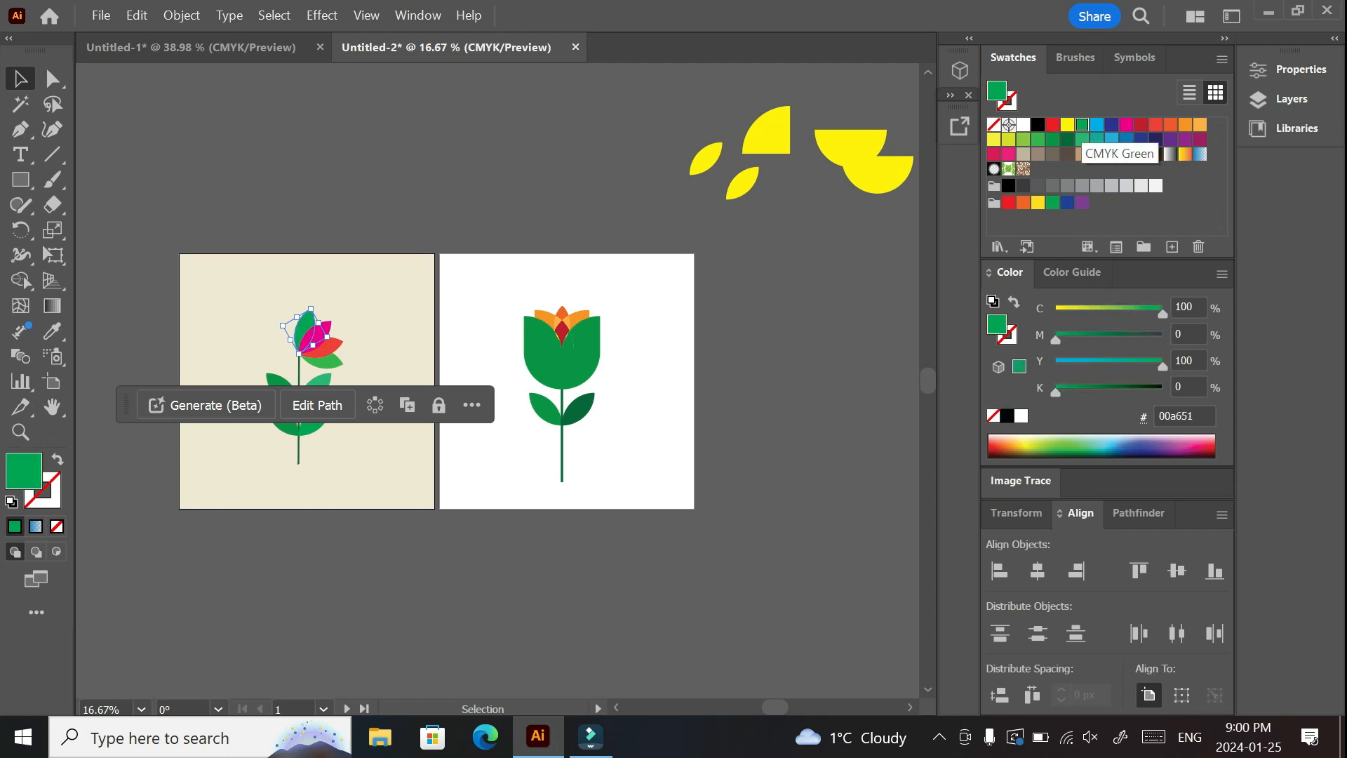
{"action": "key", "text": "ctrl+shift+a"}
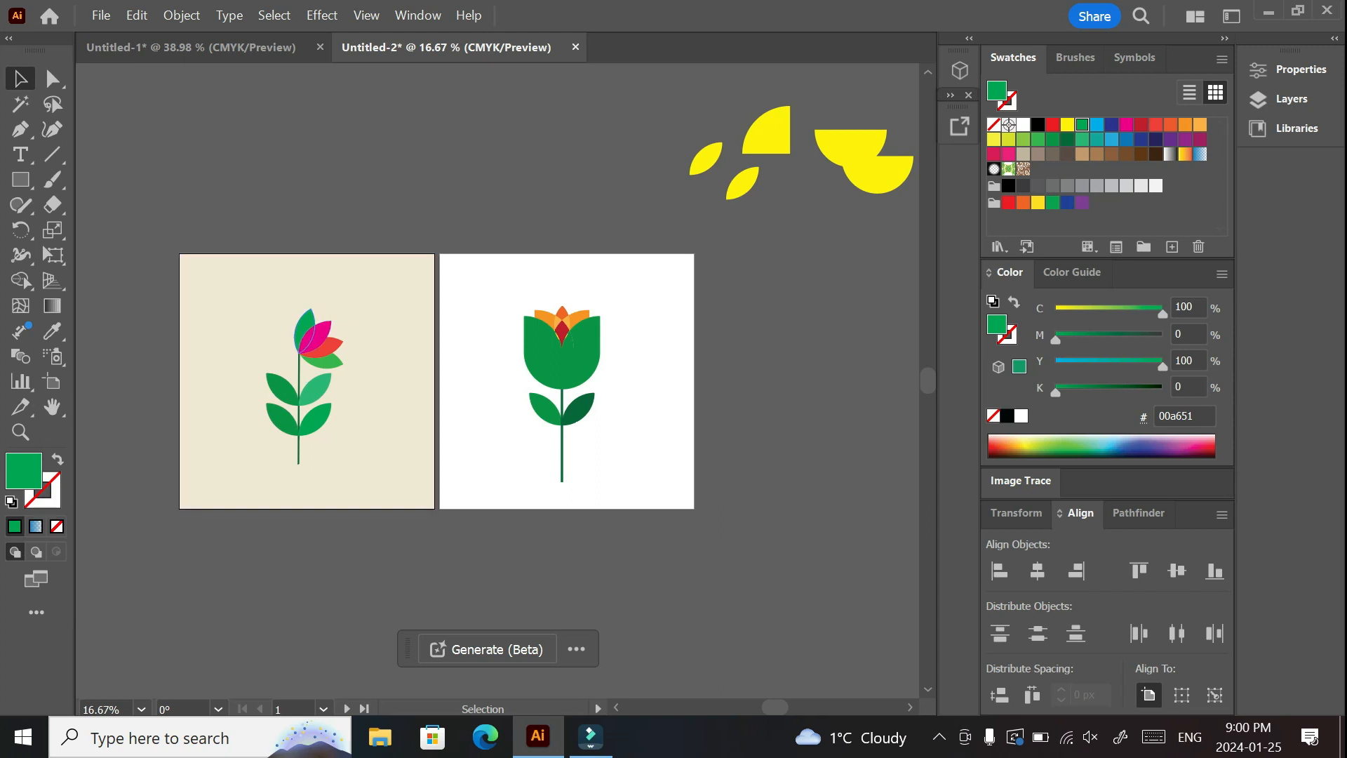
Step: Bring the upper-left green petal of the flower on the beige artboard to the front of the other petals
{"action": "right_click", "coordinate": [304, 290]}
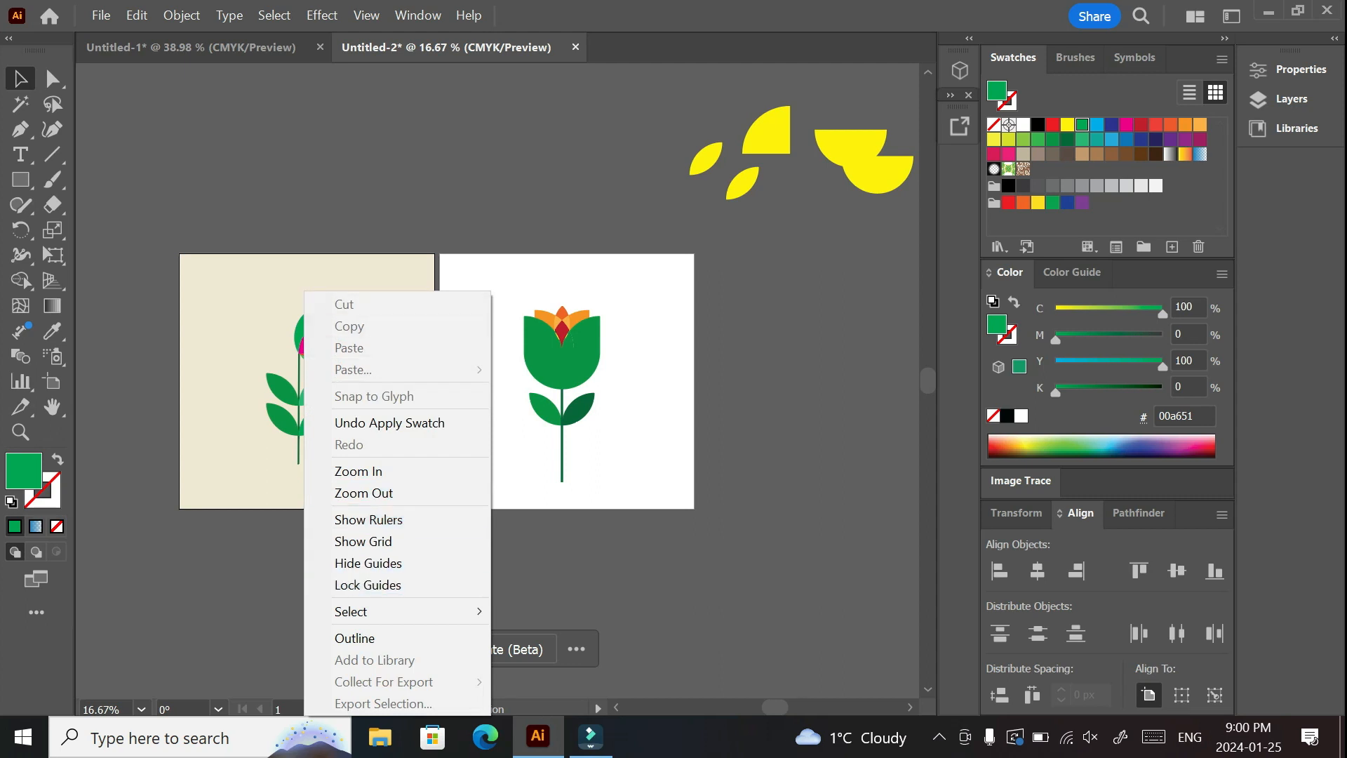
{"action": "left_click", "coordinate": [300, 330]}
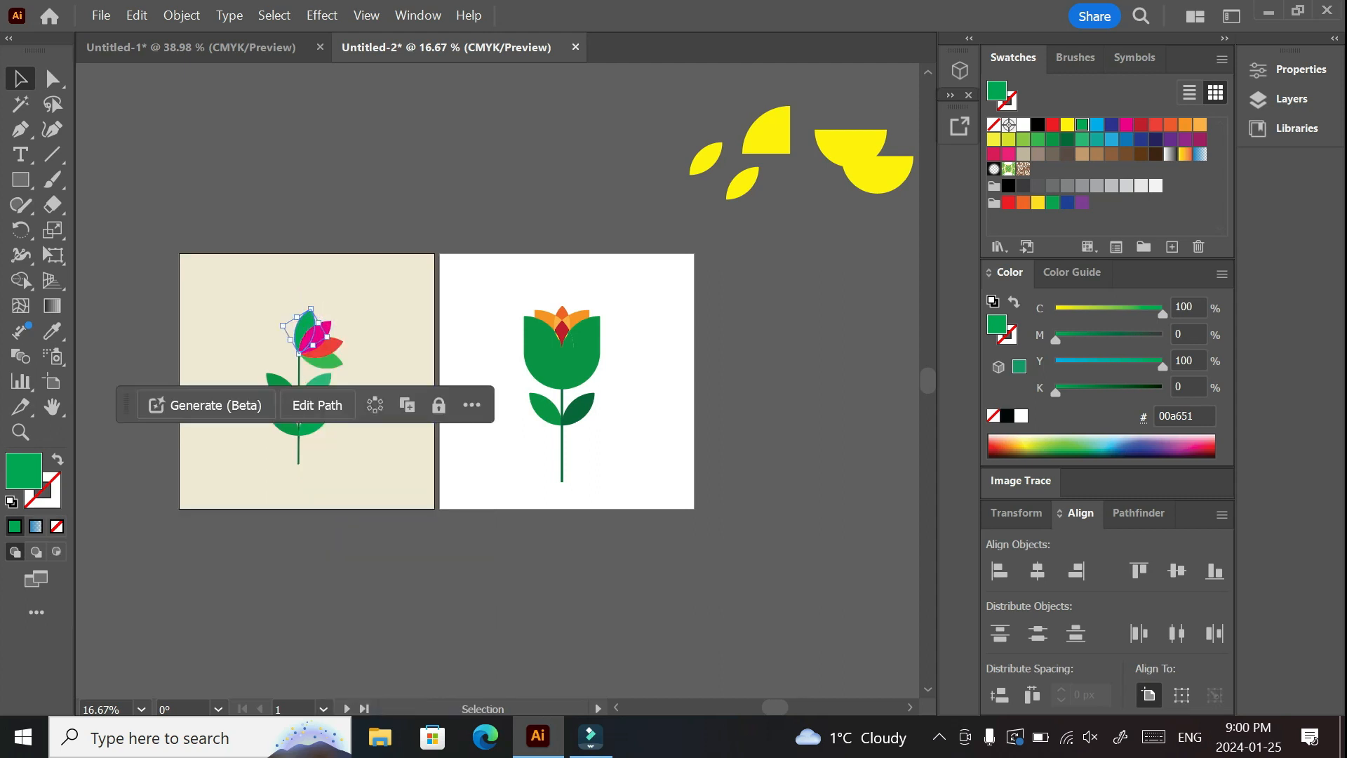
{"action": "right_click", "coordinate": [306, 331]}
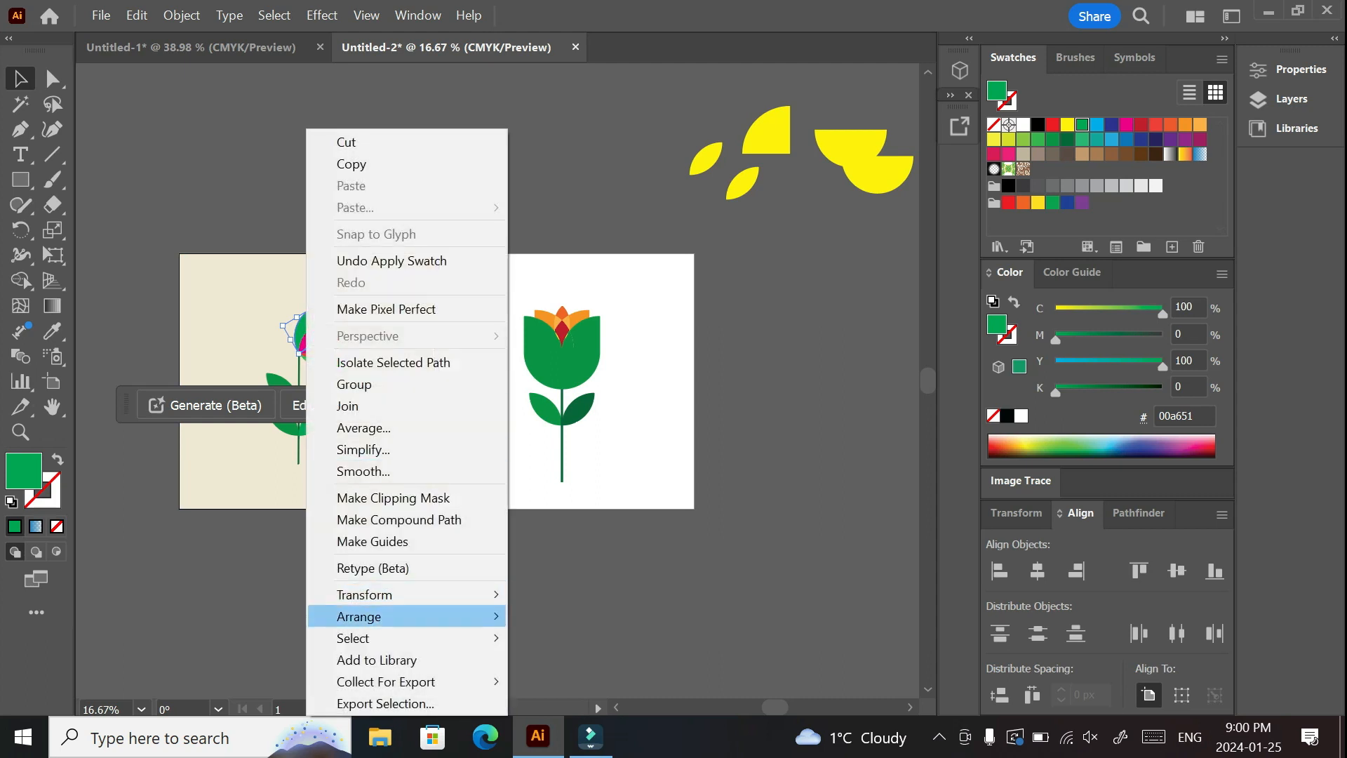
{"action": "mouse_move", "coordinate": [392, 616]}
{"action": "left_click", "coordinate": [574, 616]}
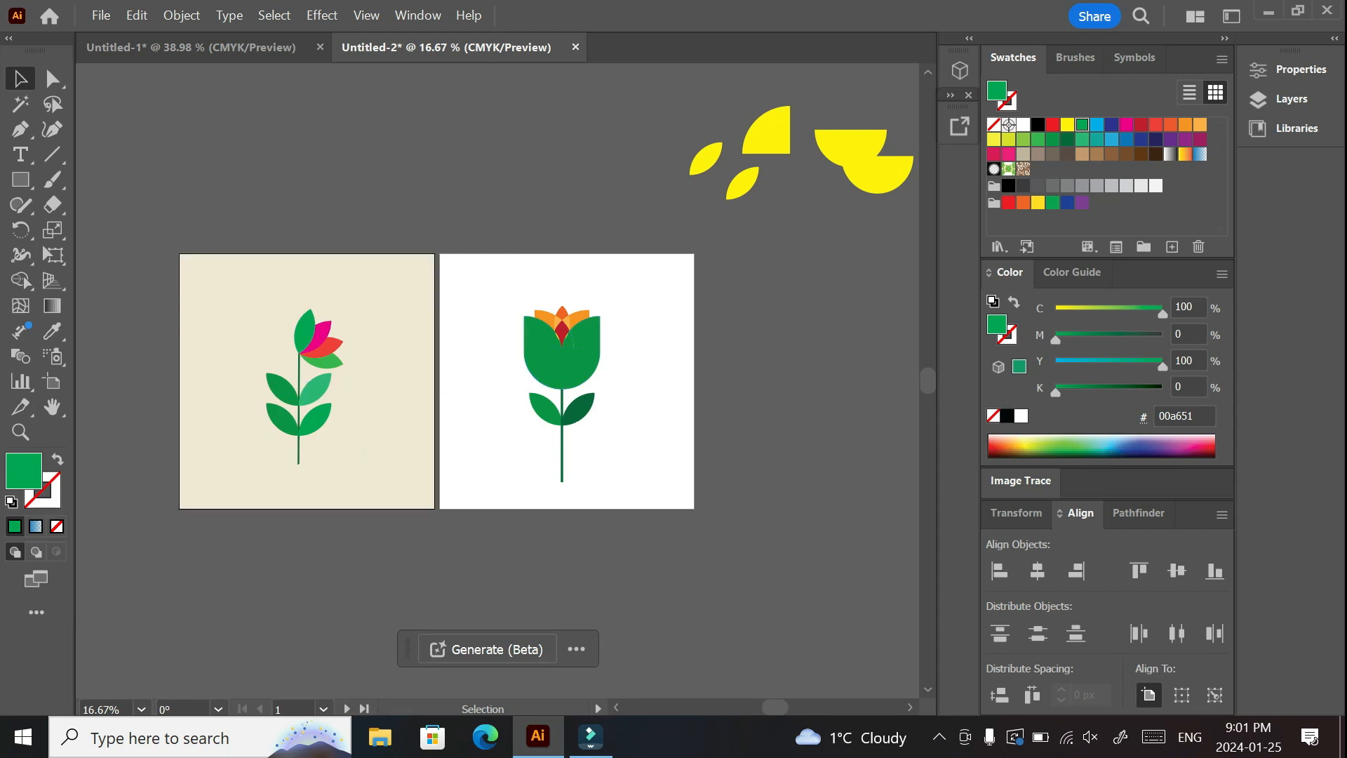
Step: Fill the small orange diamond at the tip of the tulip with CMYK Green 00a651 and deselect it
{"action": "left_click", "coordinate": [562, 312]}
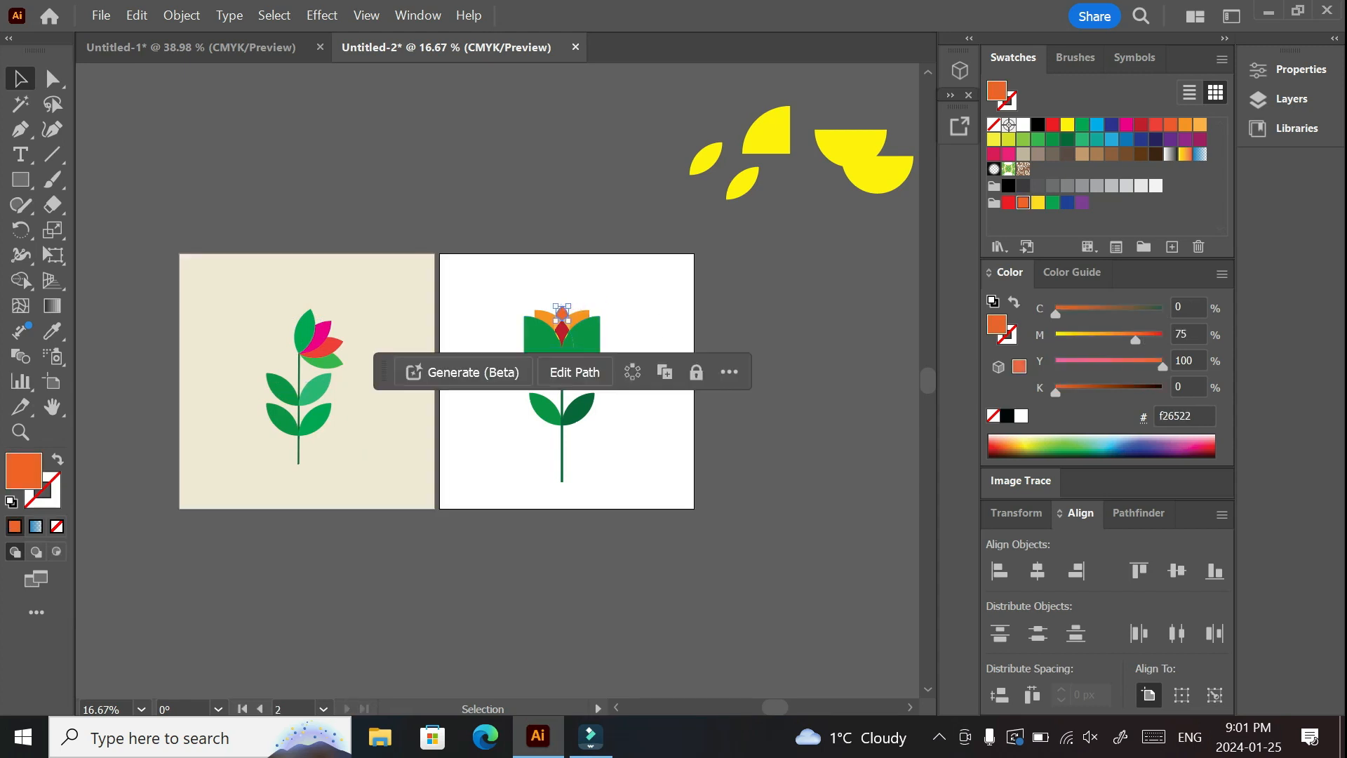
{"action": "left_click", "coordinate": [1083, 125]}
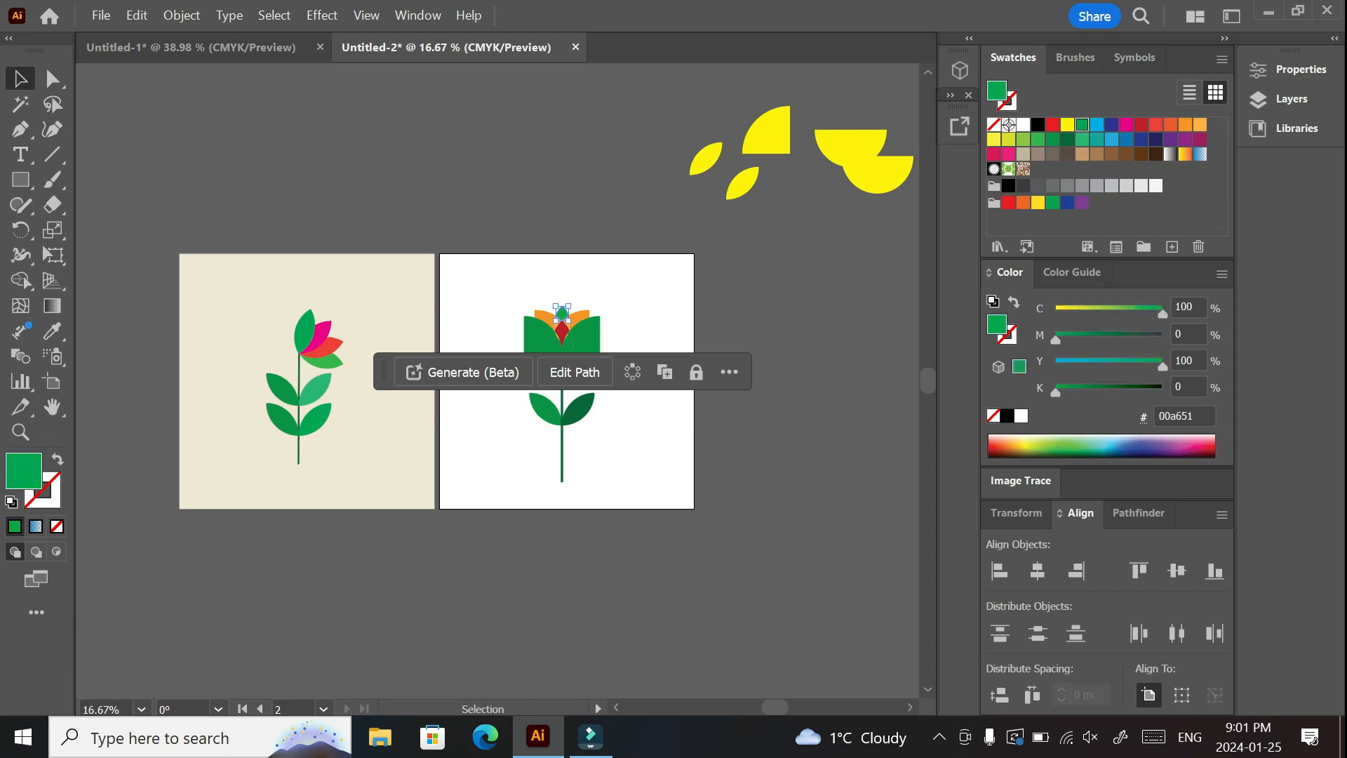
{"action": "key", "text": "ctrl+shift+a"}
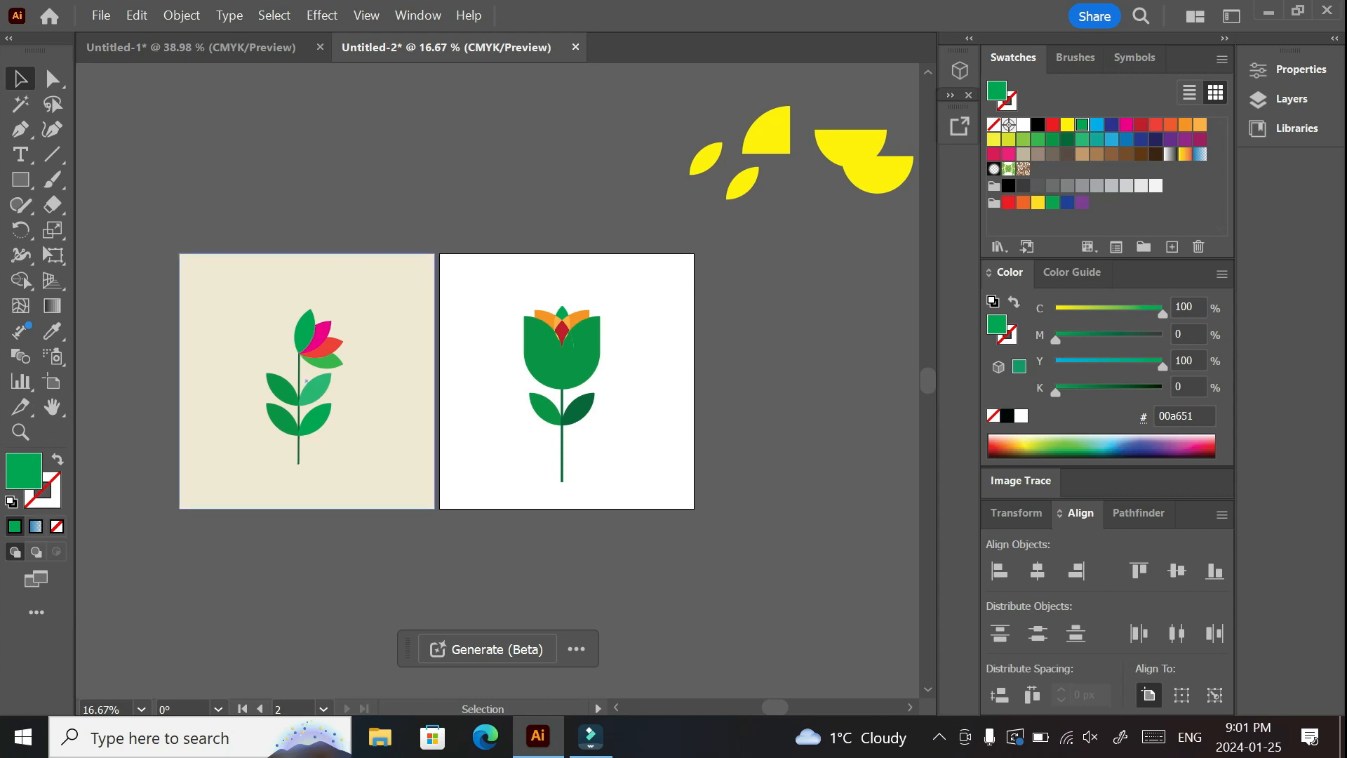
Step: Draw a rectangle covering the whole white tulip artboard and fill it with beige efe7d3 sampled from the other artboard's background
{"action": "key", "text": "m"}
{"action": "left_click_drag", "start_coordinate": [694, 510], "coordinate": [440, 255]}
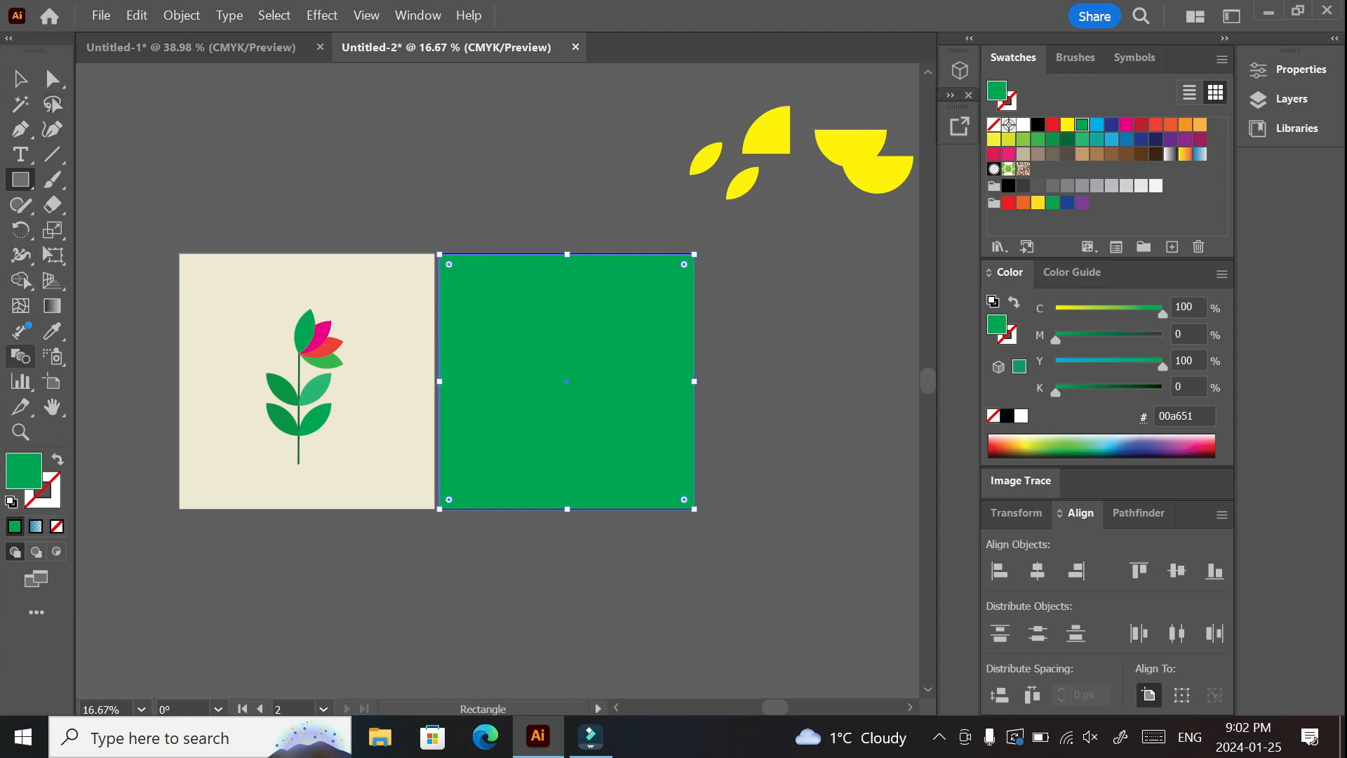
{"action": "left_click", "coordinate": [52, 330]}
{"action": "left_click", "coordinate": [235, 326]}
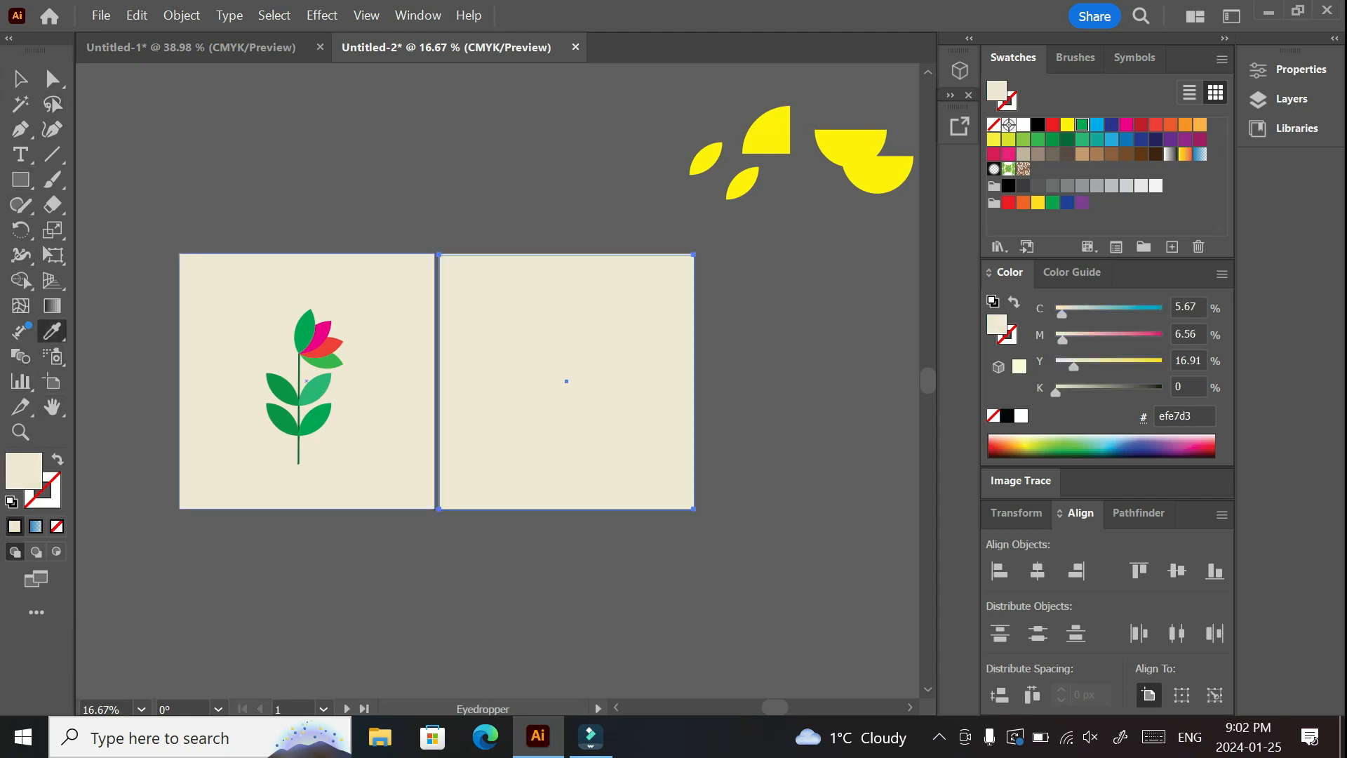
{"action": "key", "text": "v"}
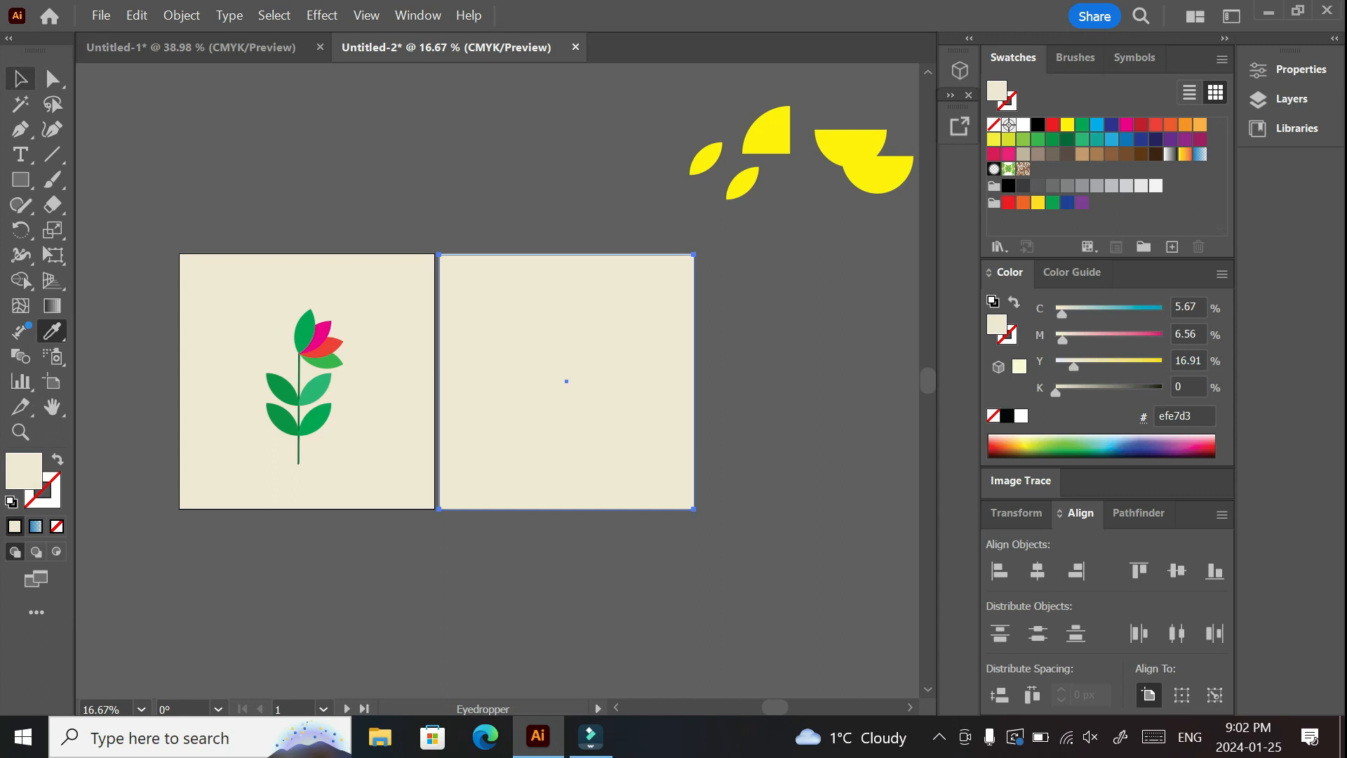
Step: Send the new beige background rectangle behind the tulip artwork and deselect it
{"action": "right_click", "coordinate": [578, 628]}
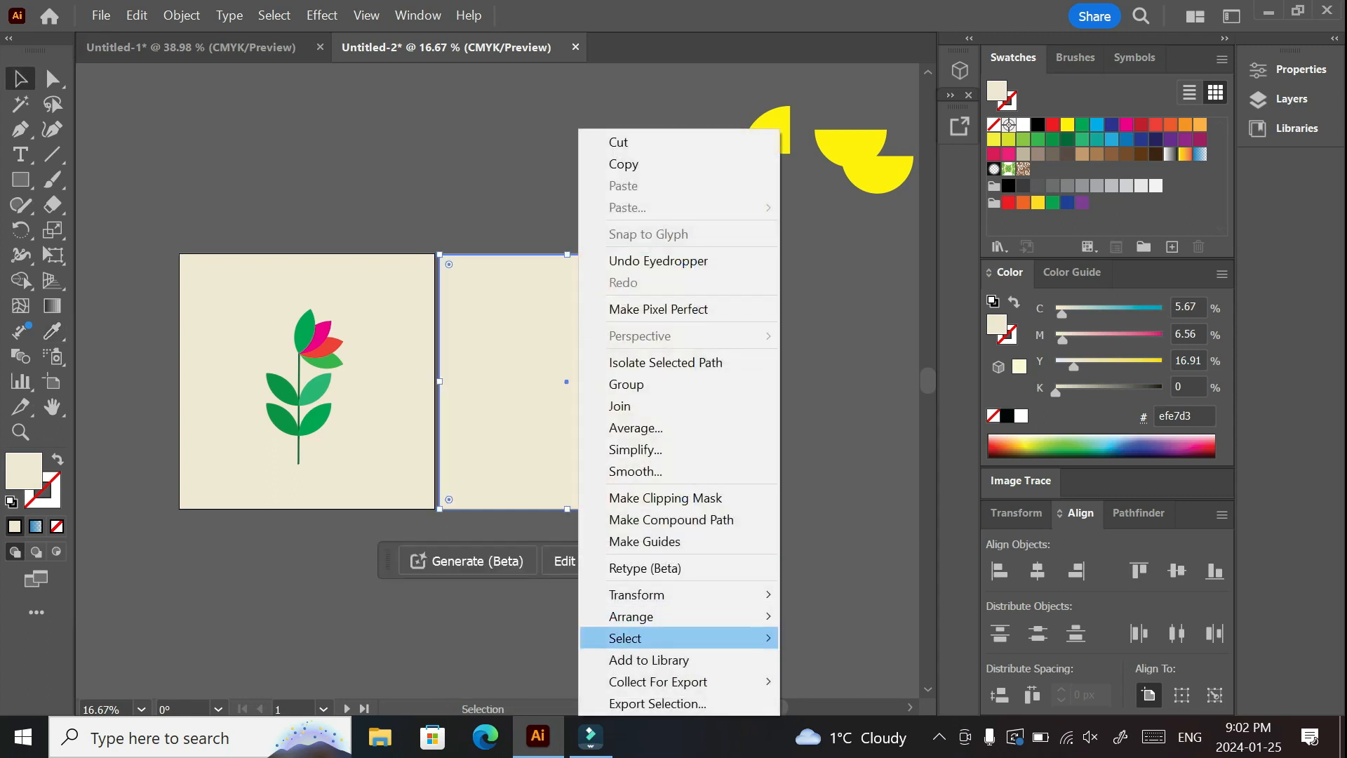
{"action": "mouse_move", "coordinate": [701, 616]}
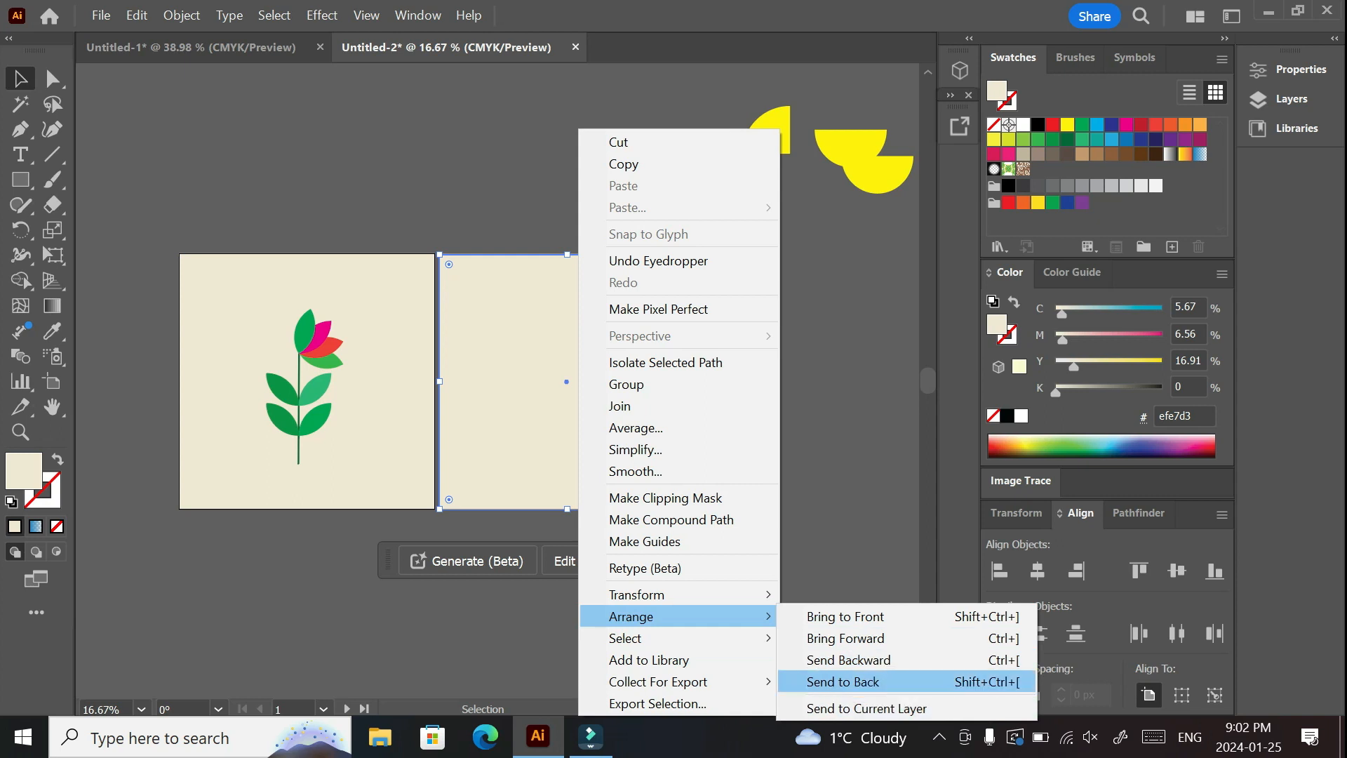
{"action": "left_click", "coordinate": [843, 681]}
{"action": "left_click", "coordinate": [830, 435]}
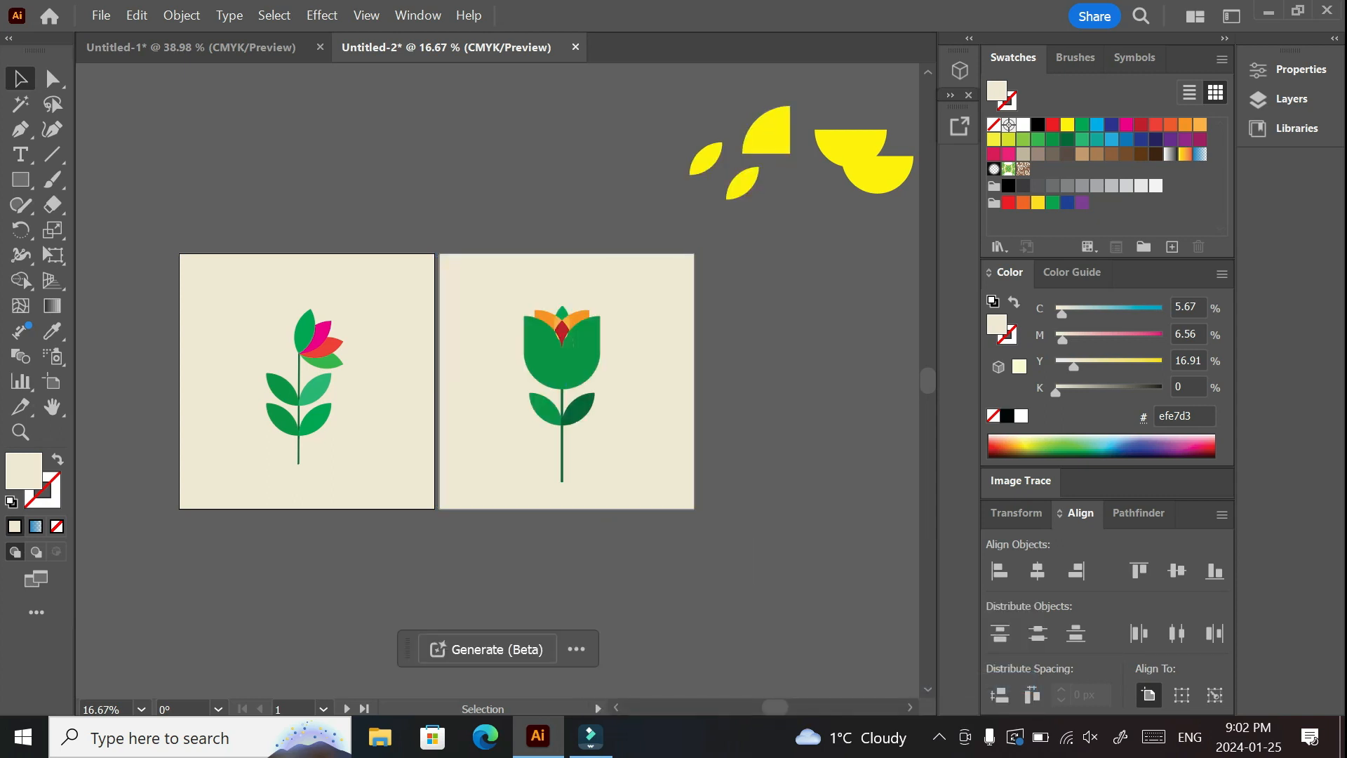
{"action": "left_click_drag", "start_coordinate": [776, 707], "coordinate": [771, 708]}
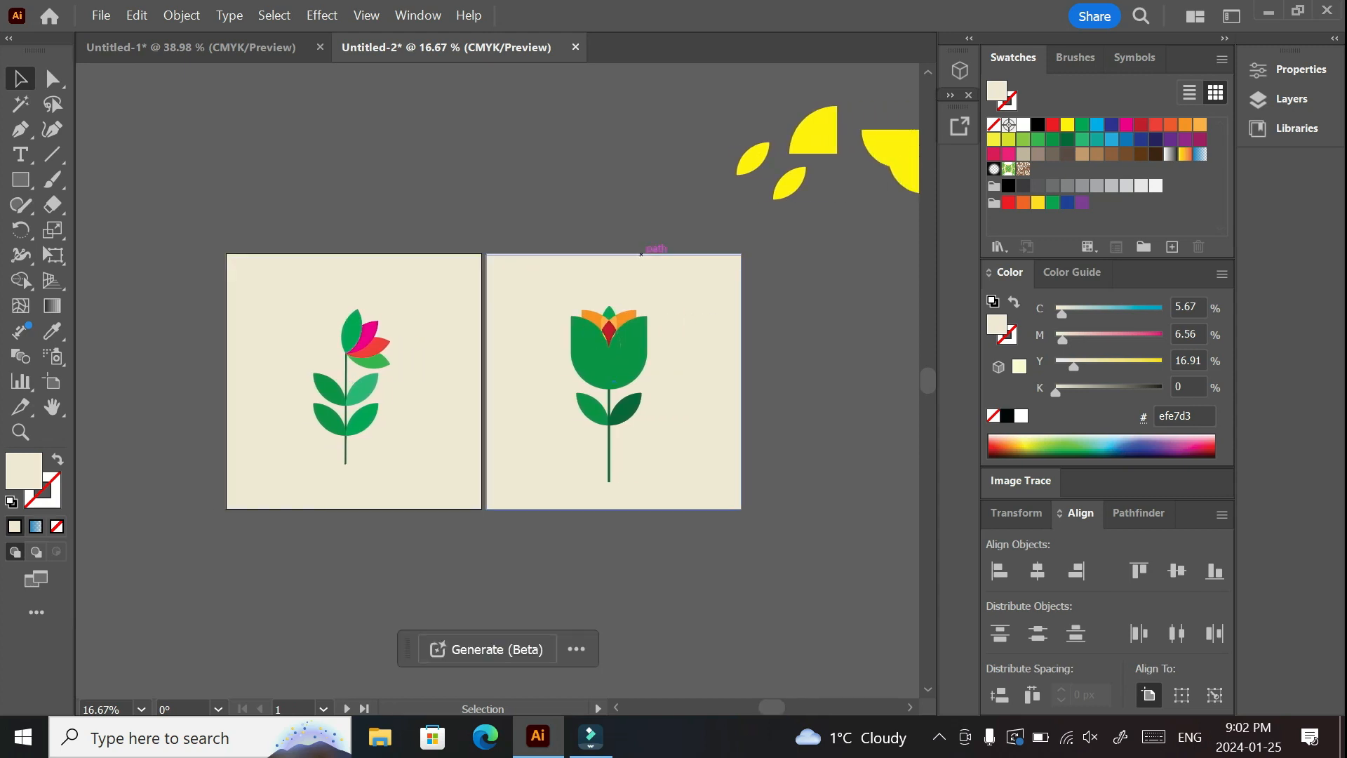
{"action": "left_click_drag", "start_coordinate": [927, 380], "coordinate": [927, 383]}
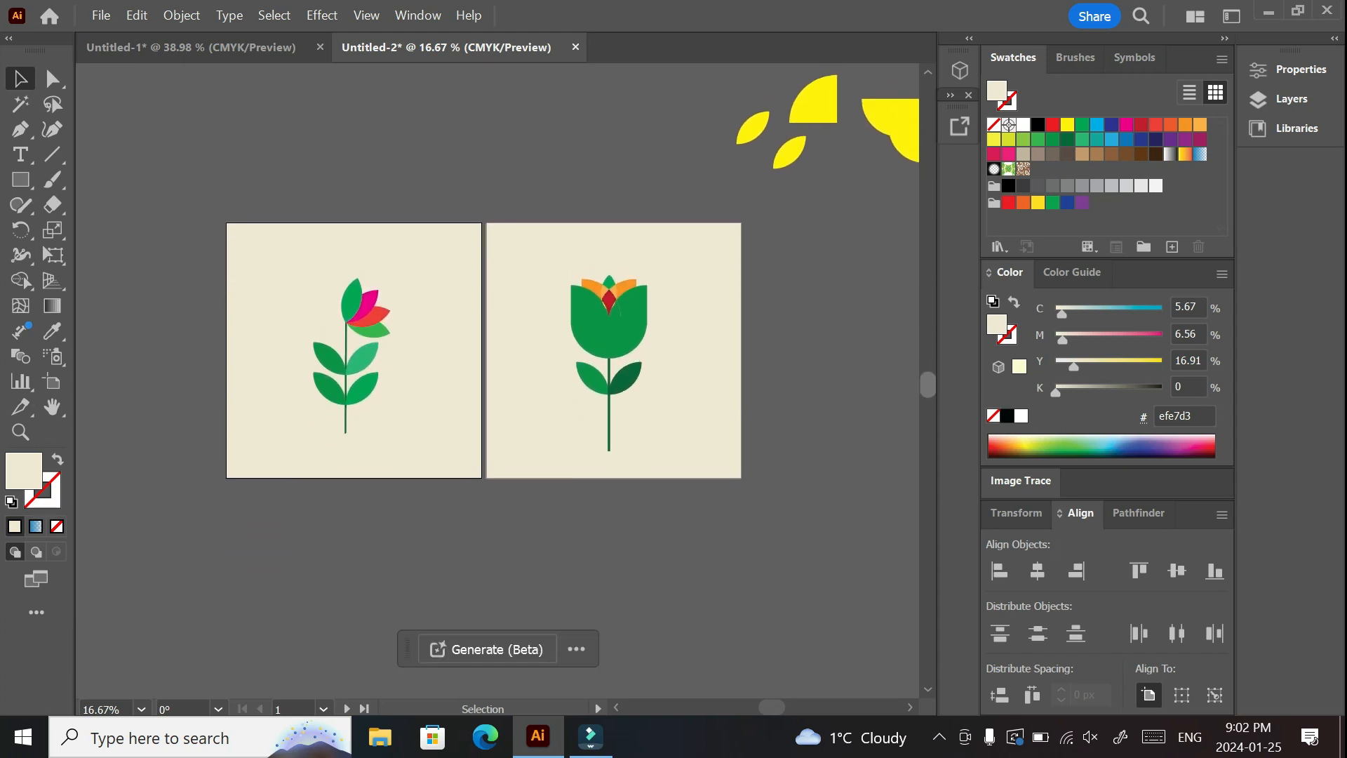